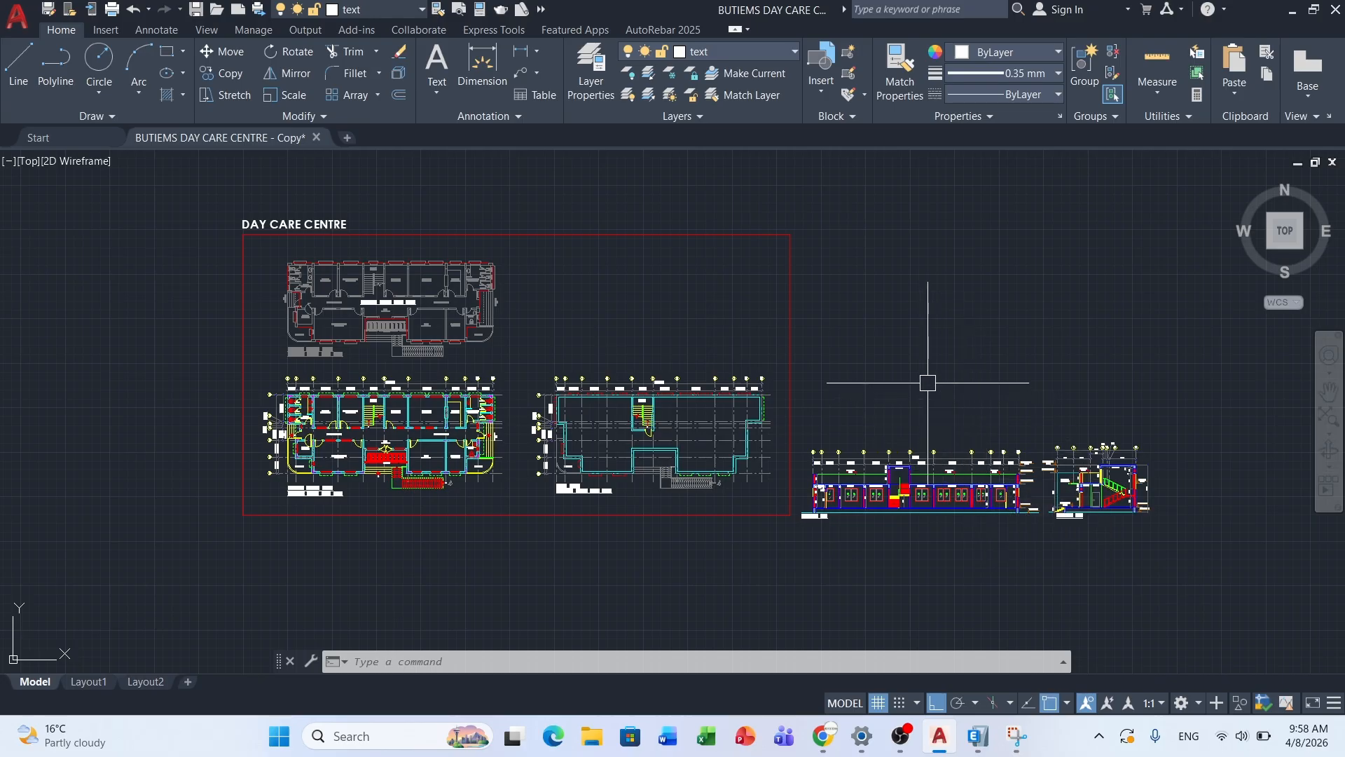
Step: Examine the architectural ground floor plan of the day care centre, including its room layout, room sizes and grid dimensions
mouse_move(911, 737)
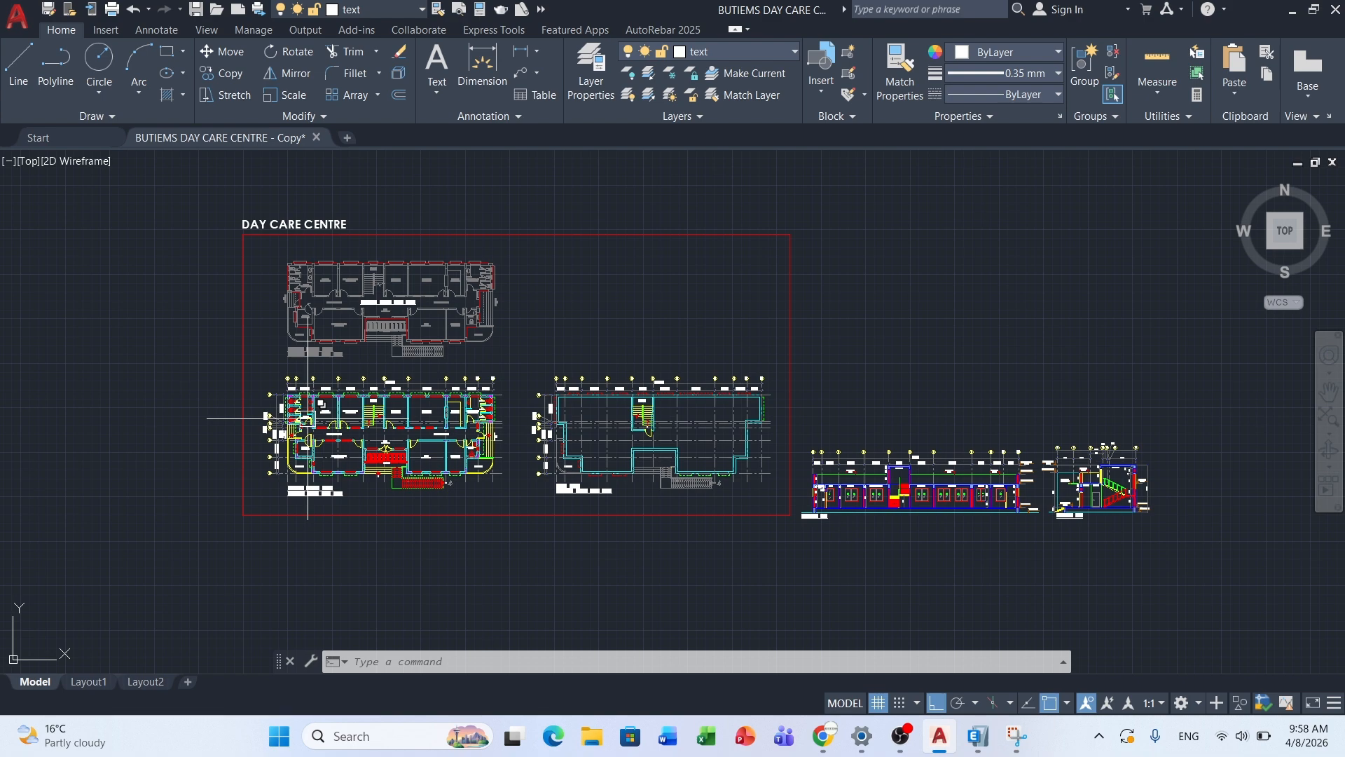
scroll(307, 418, up, 2)
scroll(196, 378, up, 2)
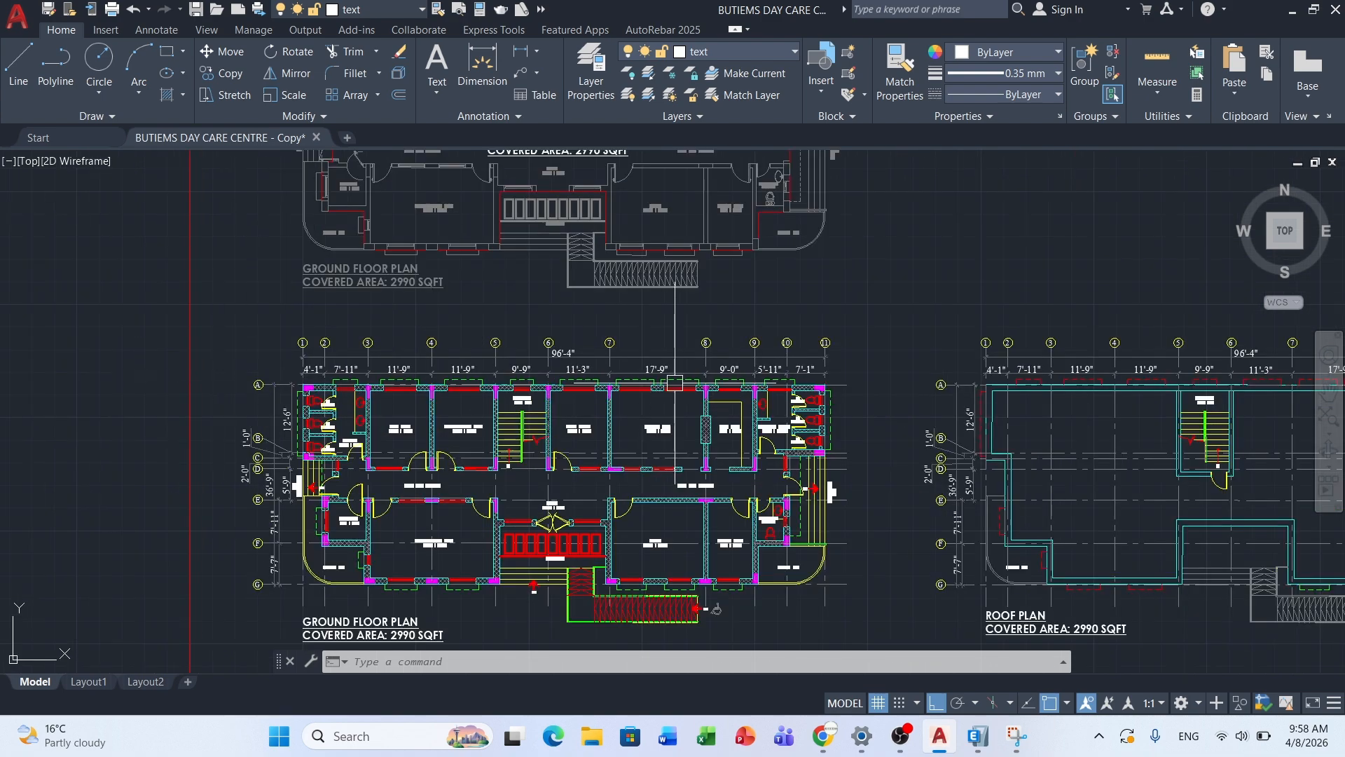
scroll(674, 382, down, 2)
scroll(518, 455, up, 2)
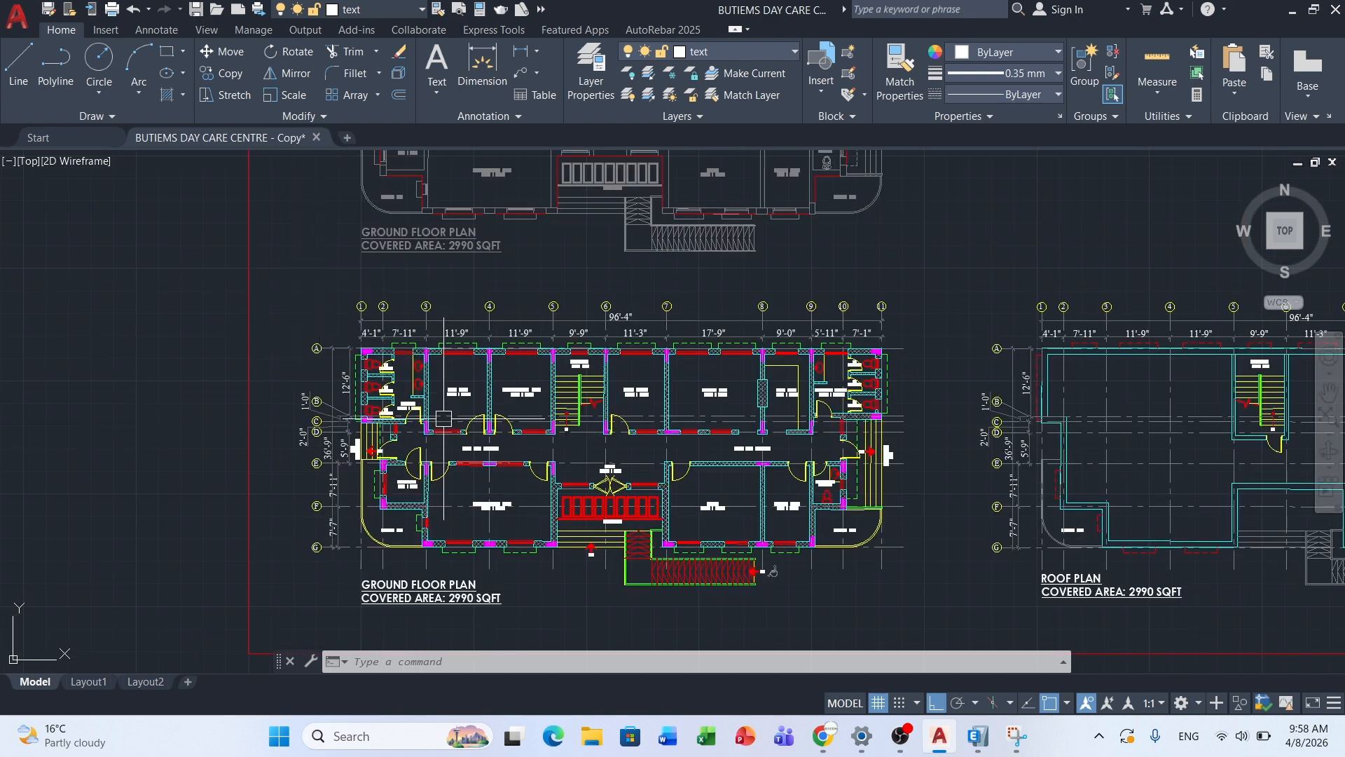
scroll(446, 476, up, 2)
scroll(189, 360, down, 2)
scroll(345, 505, up, 1)
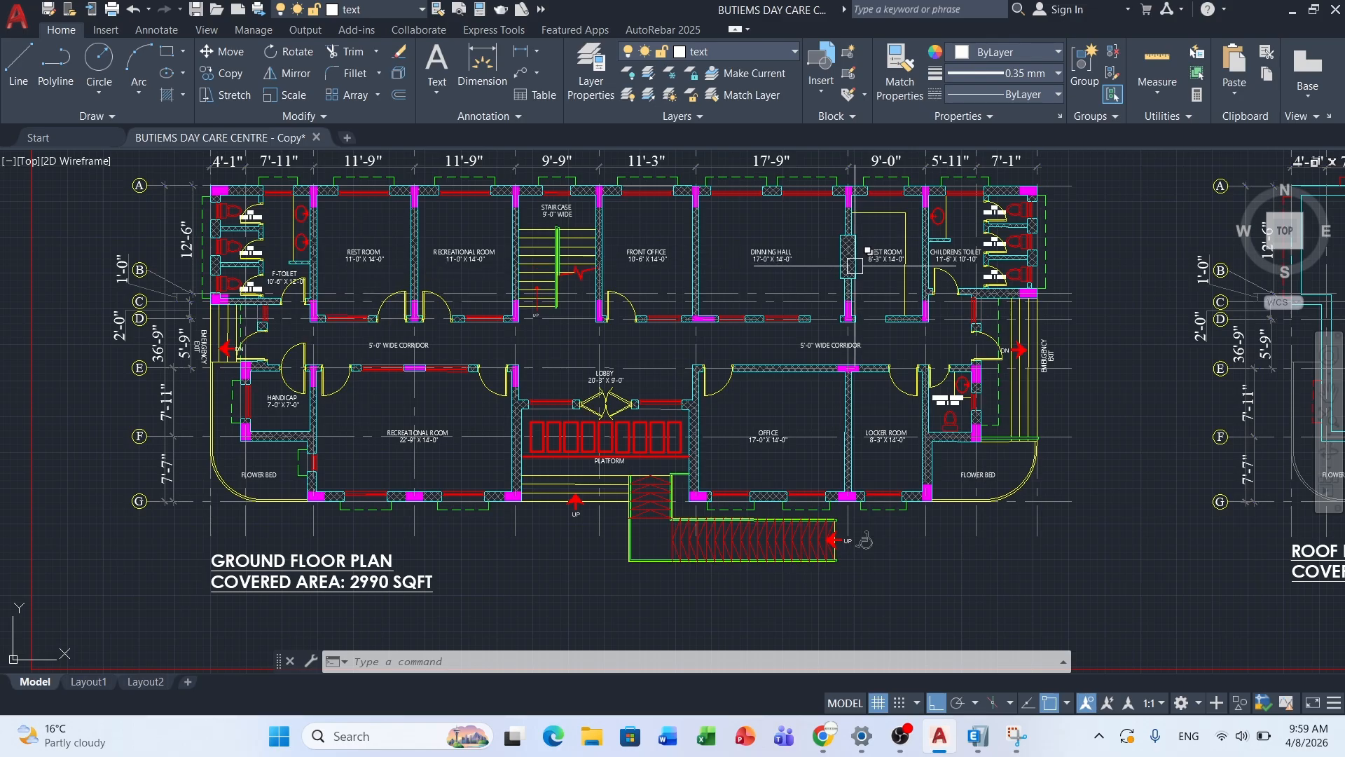
scroll(343, 466, down, 2)
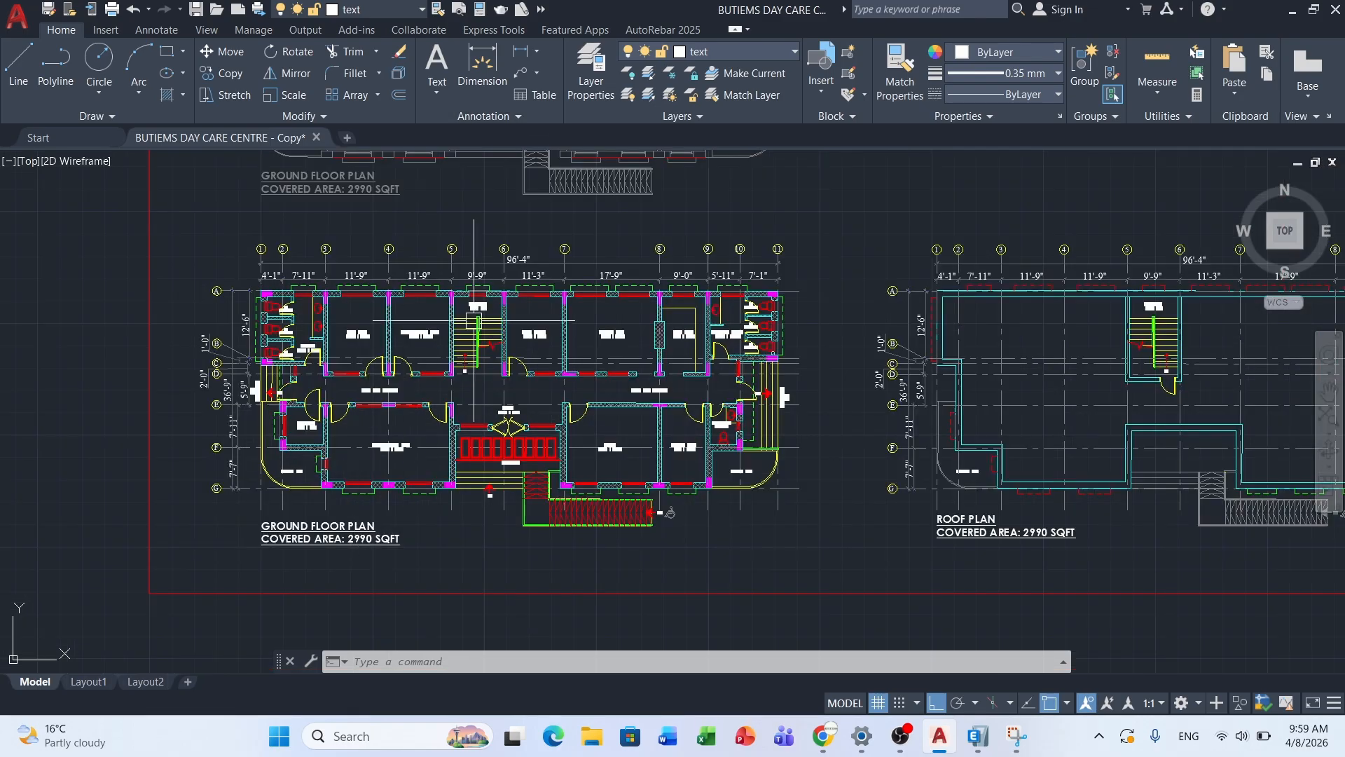
scroll(496, 256, up, 2)
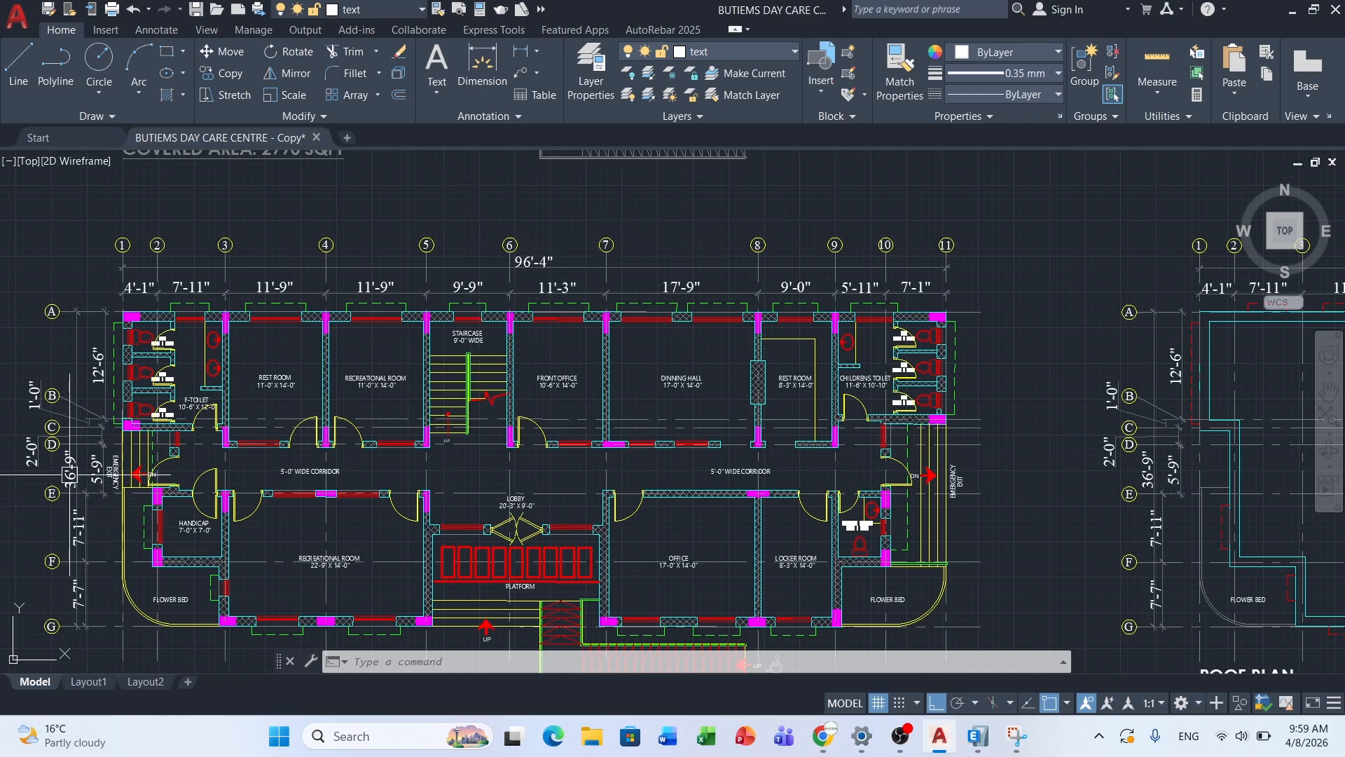
scroll(206, 336, down, 1)
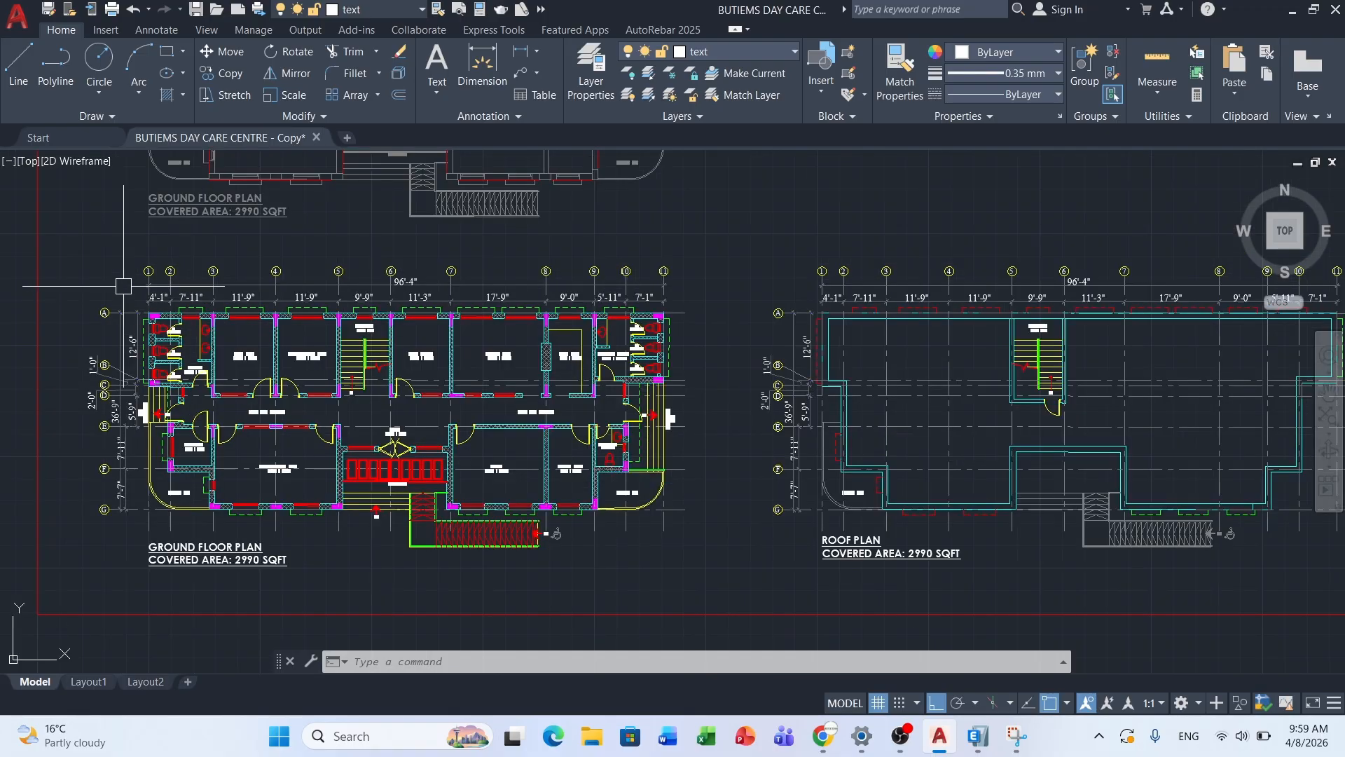
scroll(116, 280, up, 1)
scroll(765, 214, down, 2)
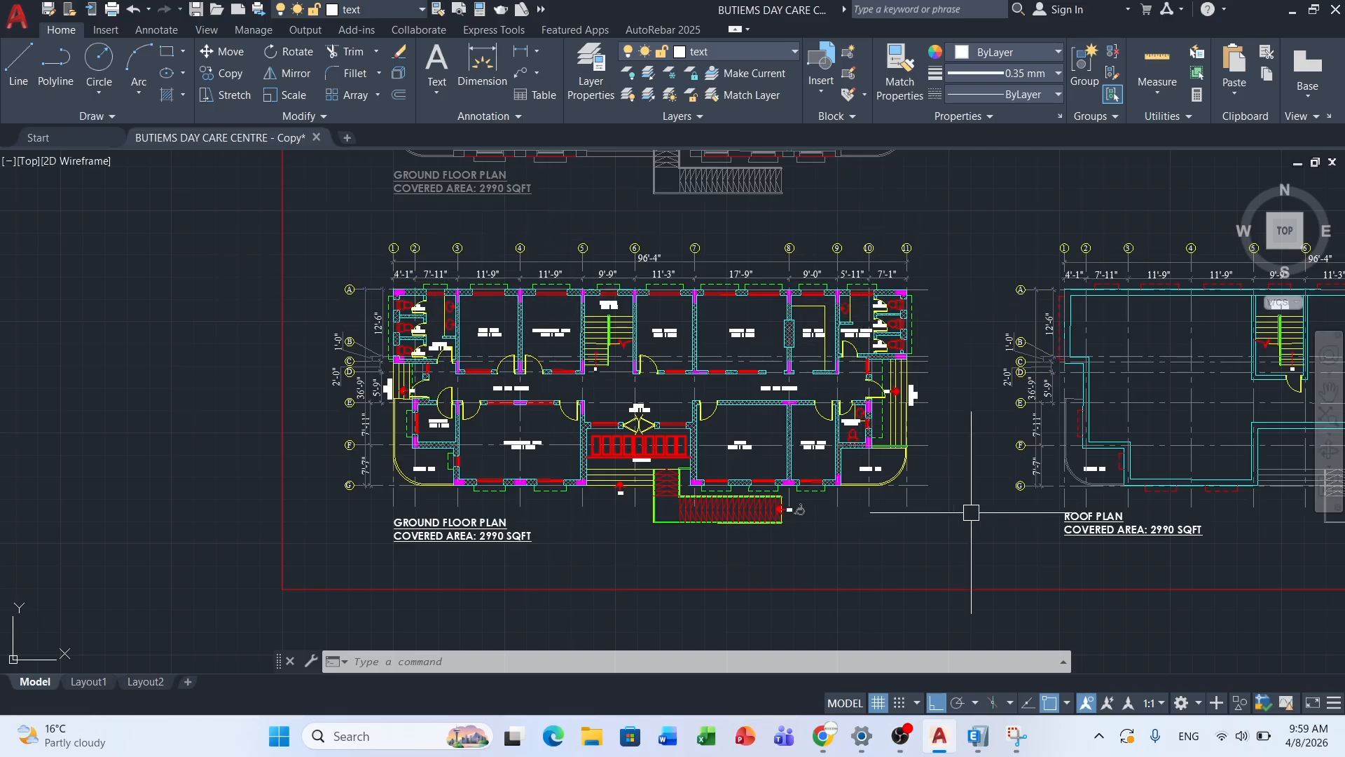
Step: Examine the two building sections beside the floor plans, including storey levels, the stair tower and the parapet heights
scroll(232, 321, down, 4)
scroll(319, 355, down, 2)
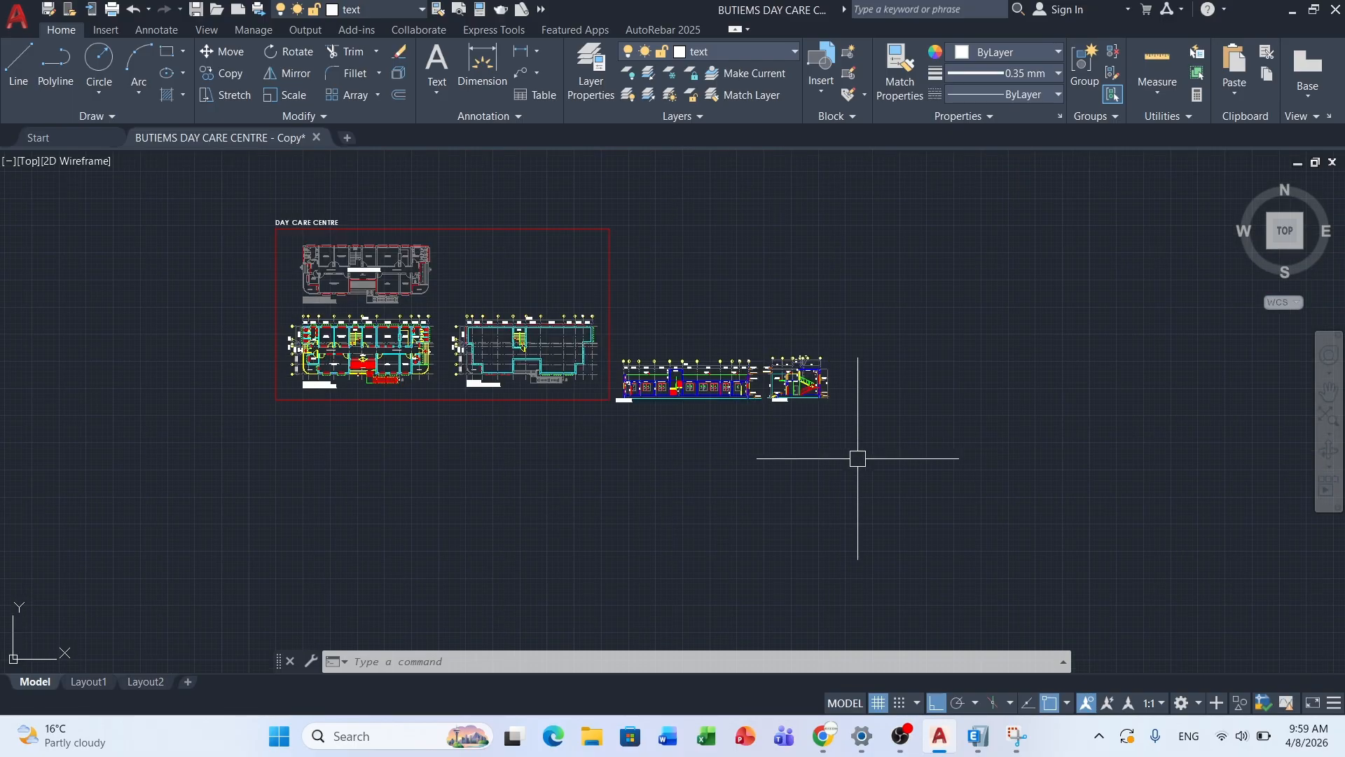
drag(868, 458, 714, 415)
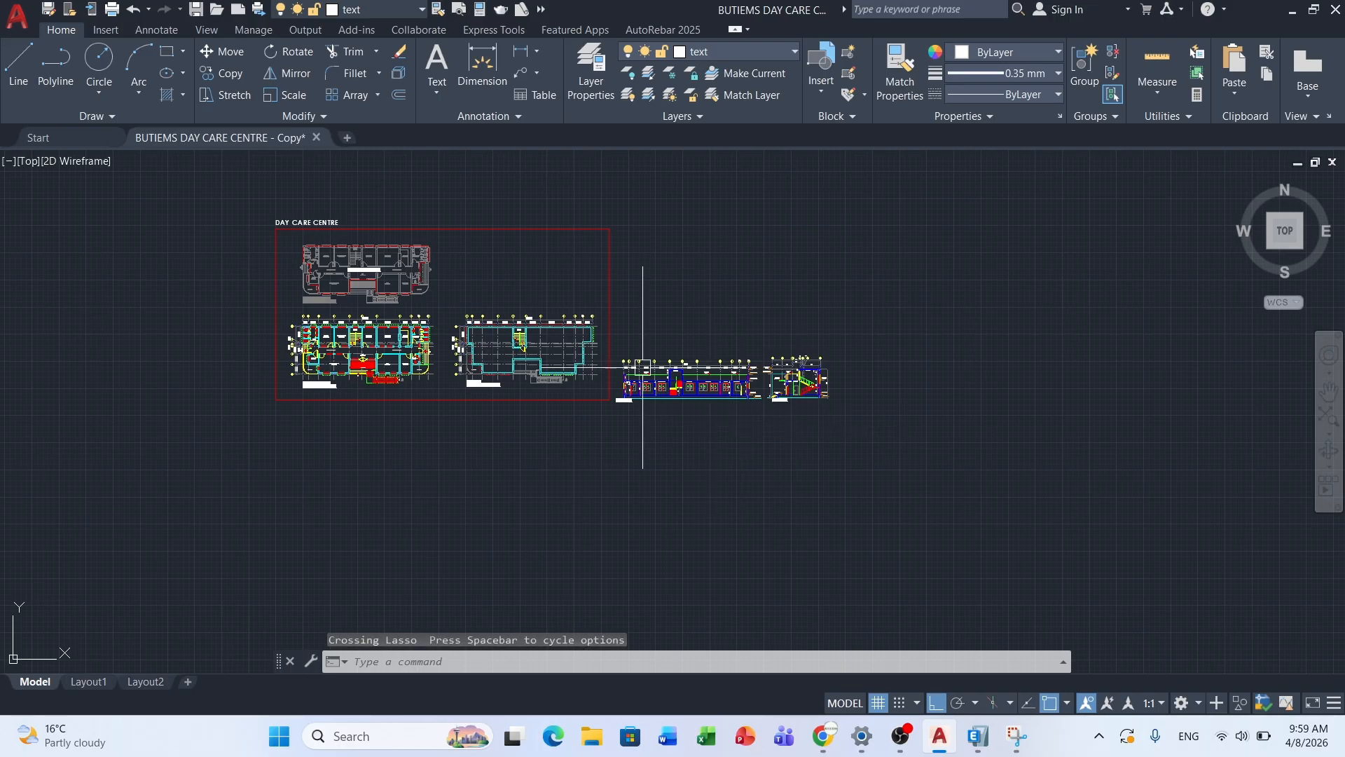
scroll(649, 367, up, 2)
scroll(831, 389, up, 4)
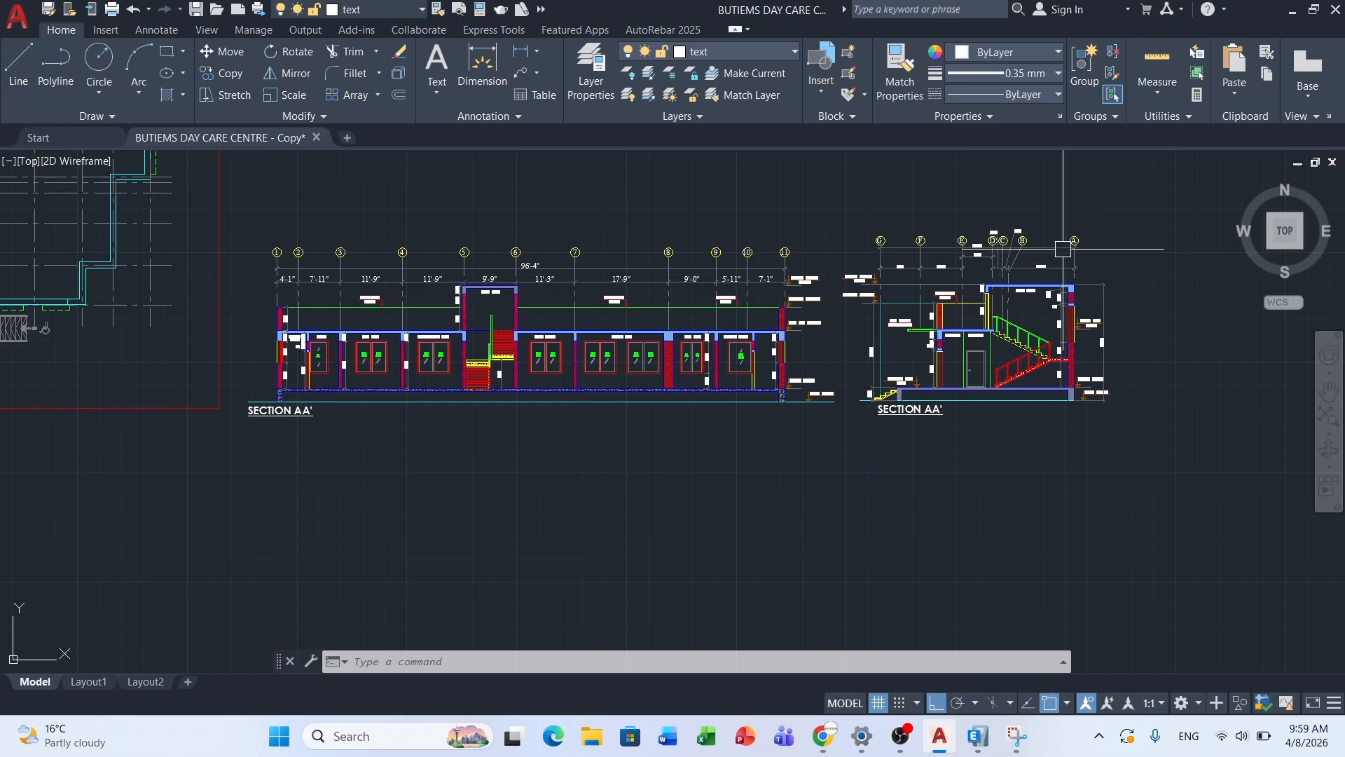
scroll(1065, 250, up, 2)
scroll(668, 250, down, 2)
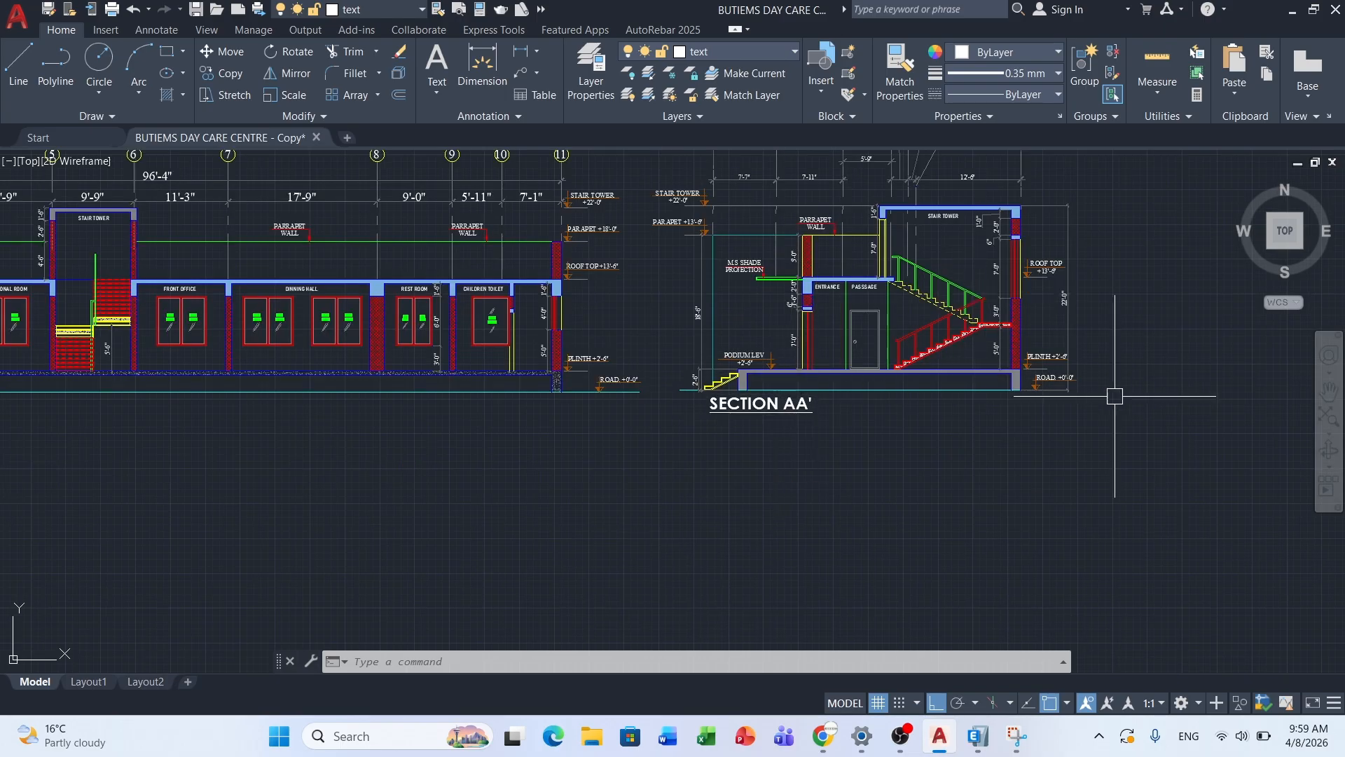
scroll(1135, 406, down, 1)
scroll(75, 228, up, 4)
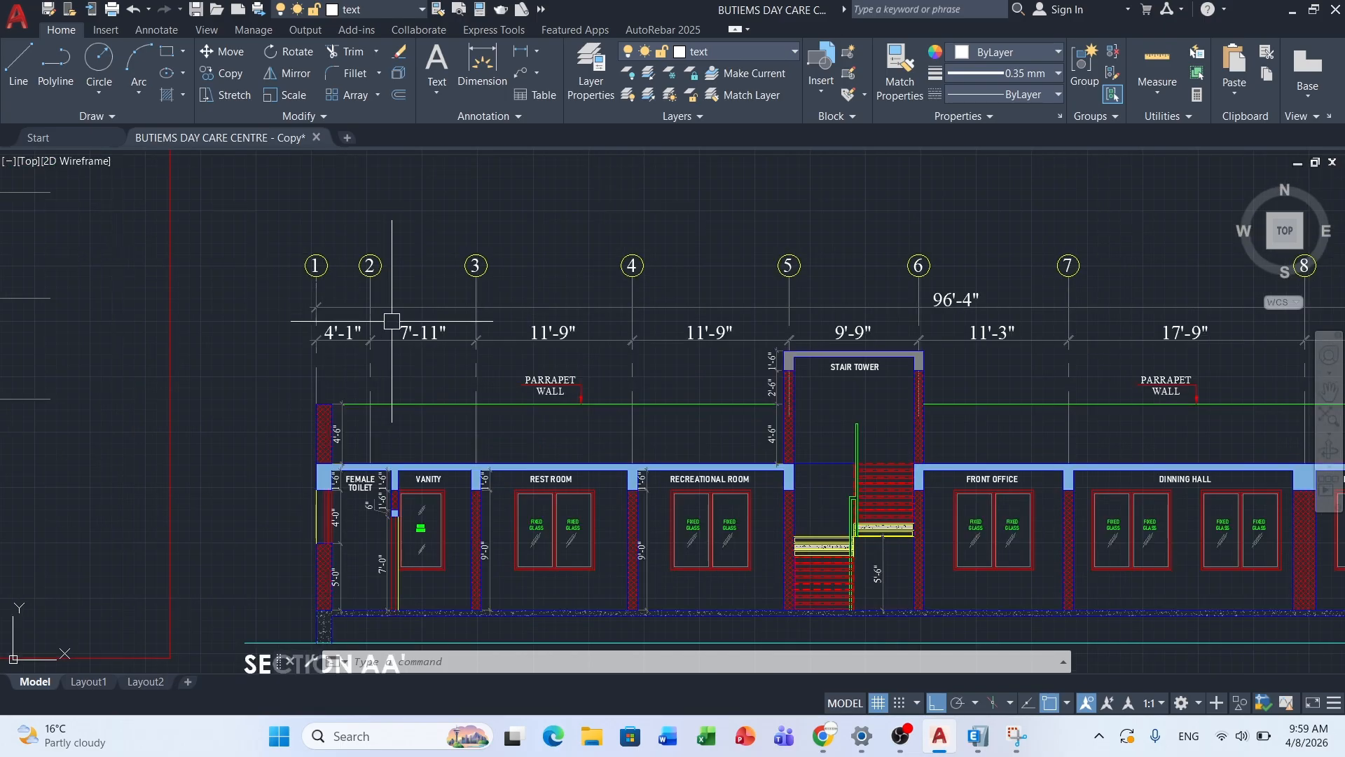
scroll(391, 321, down, 2)
scroll(835, 514, up, 2)
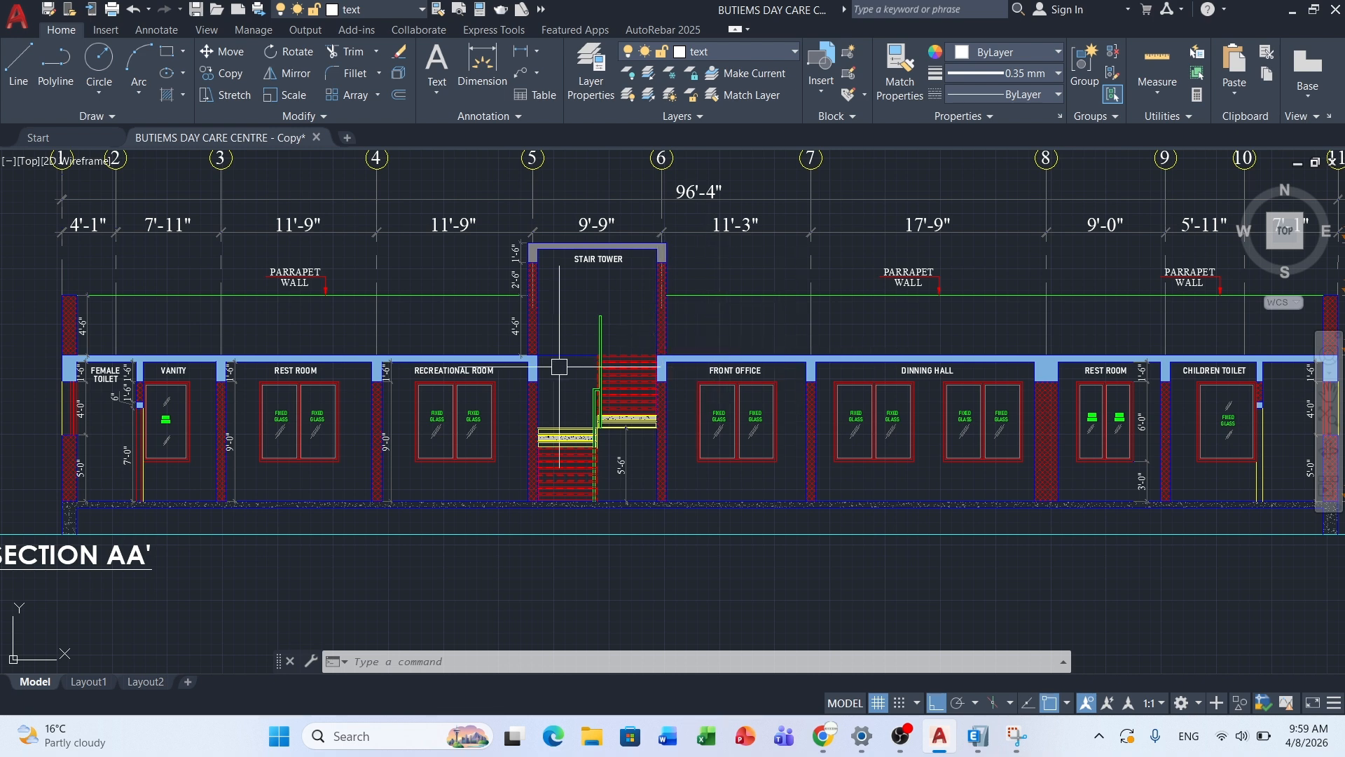
Step: Examine the separate ground floor plan in the structural drawing set, checking its walls against the grid lines
scroll(559, 366, down, 2)
scroll(300, 390, down, 6)
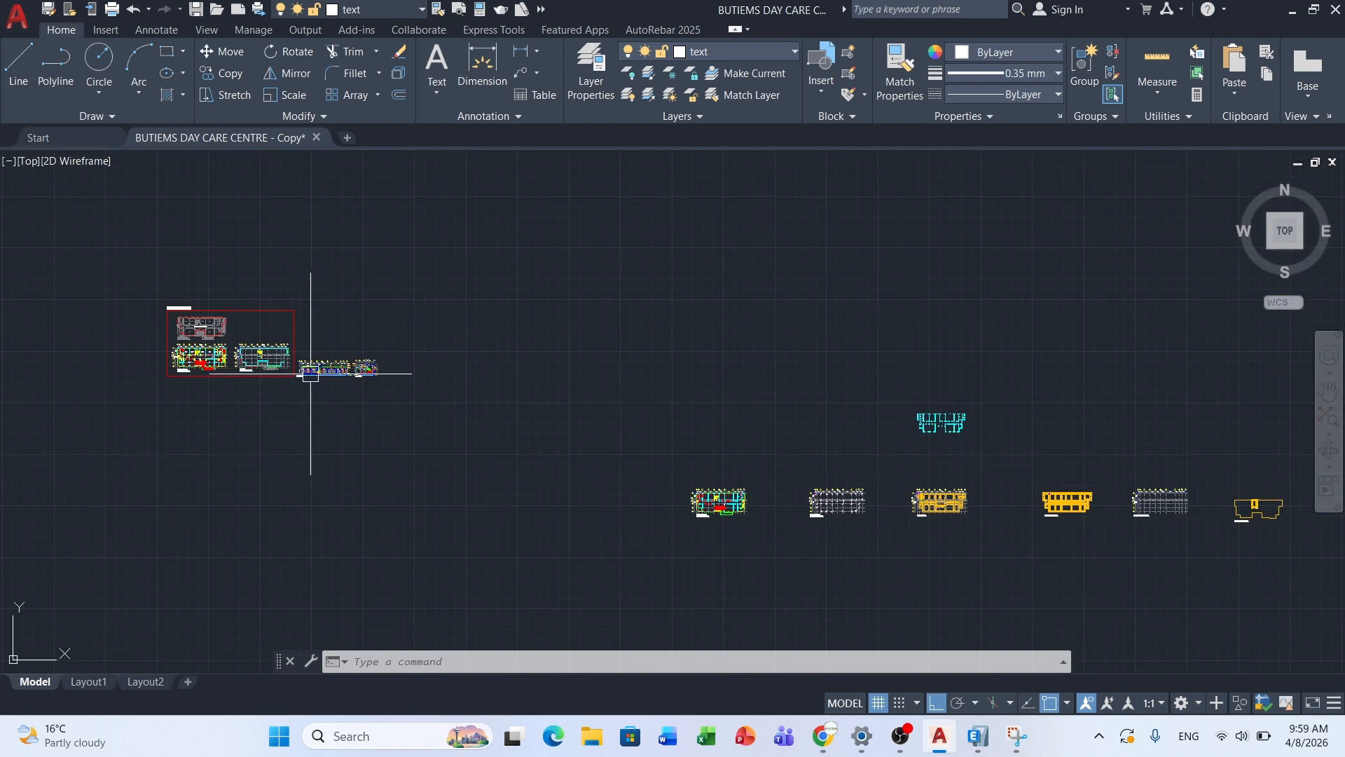
drag(768, 508, 767, 406)
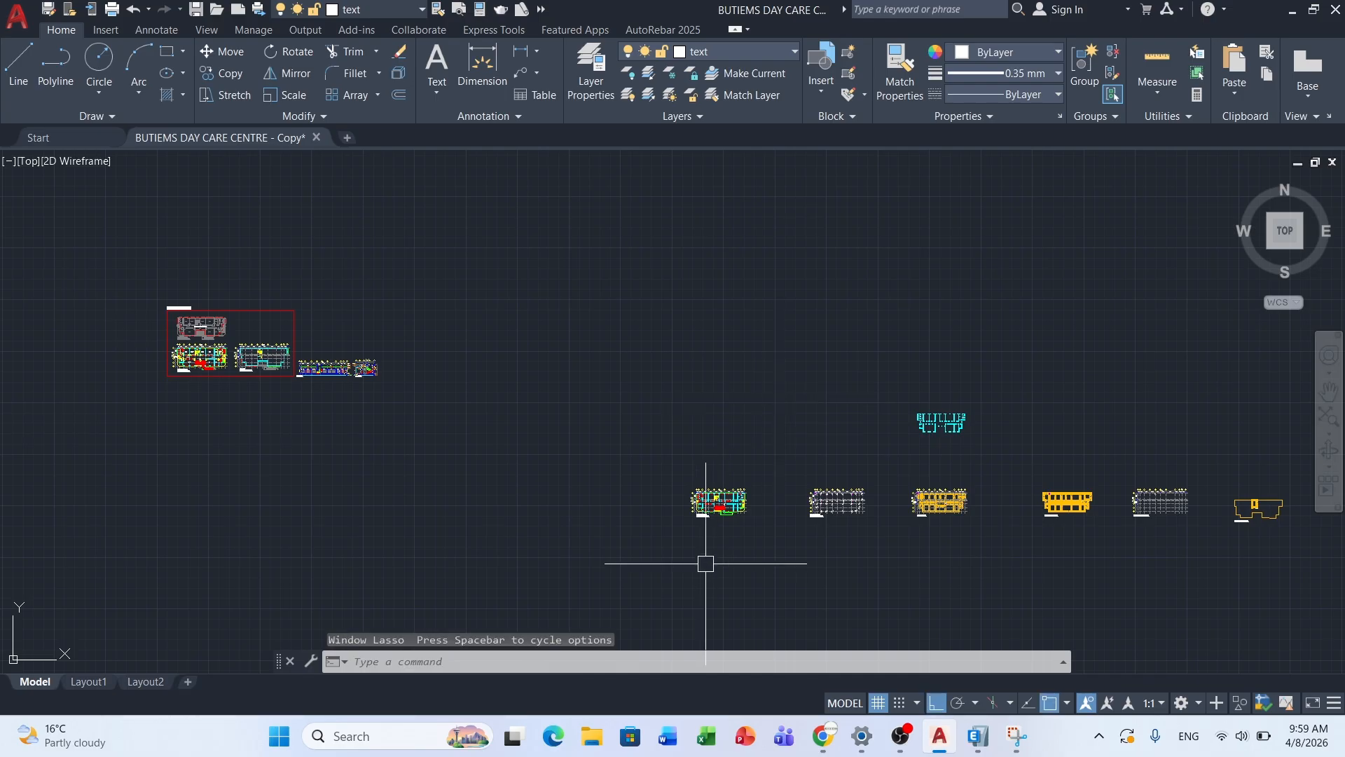
scroll(715, 562, up, 2)
scroll(716, 562, up, 10)
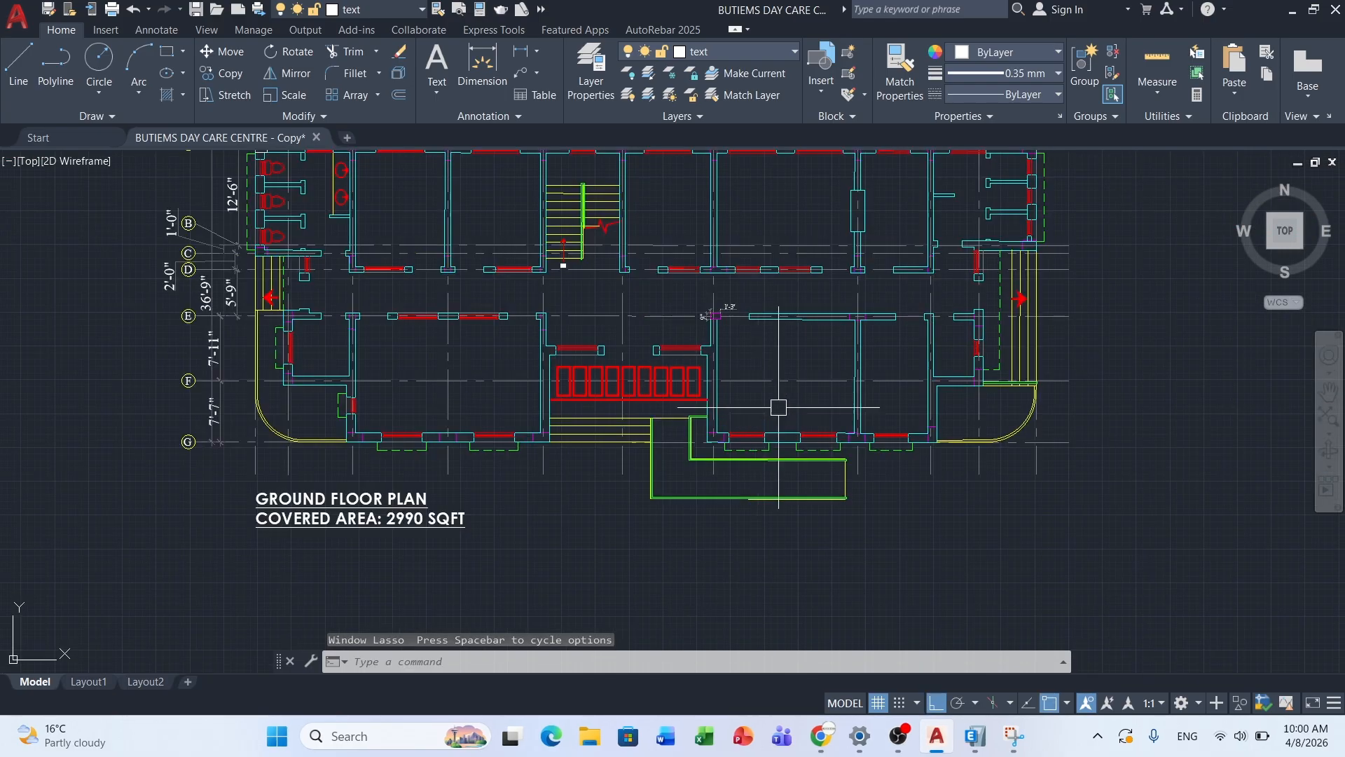
scroll(877, 394, down, 3)
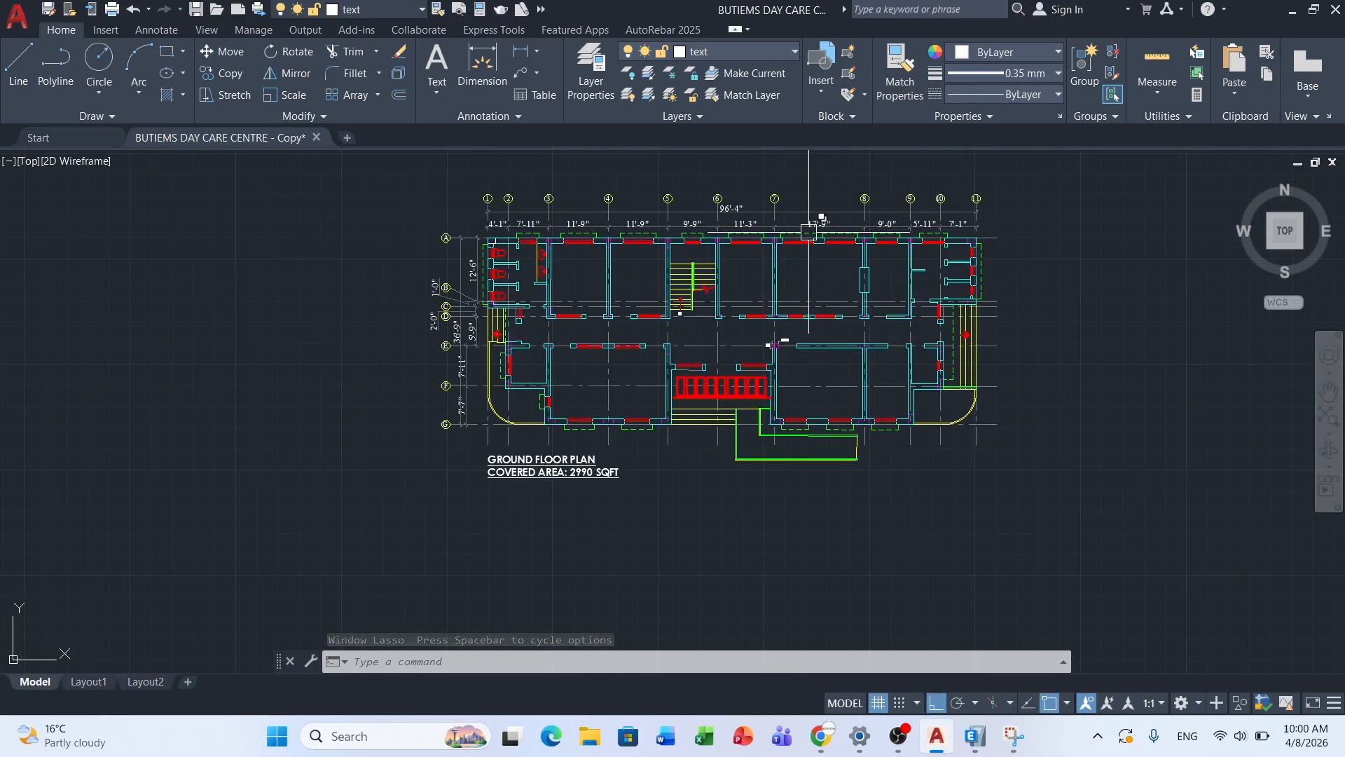
scroll(825, 227, up, 2)
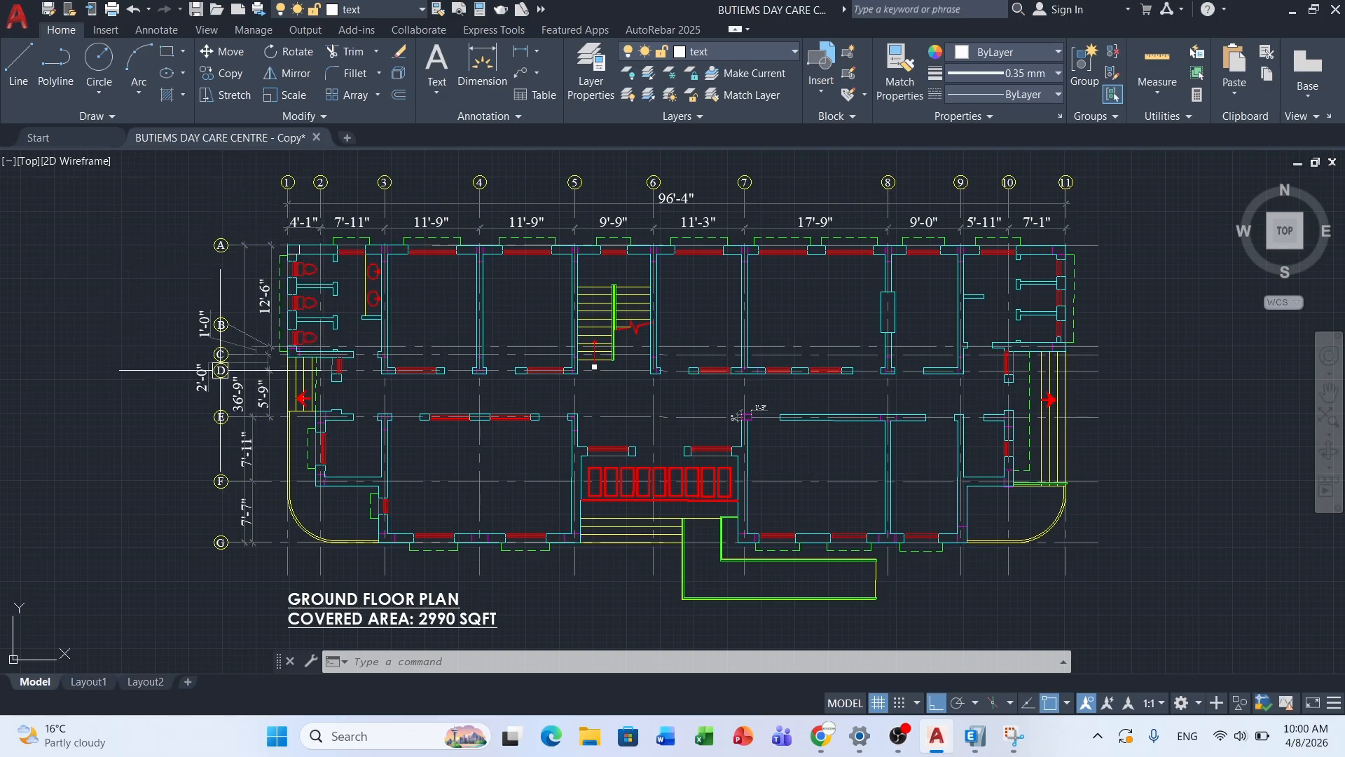
scroll(232, 335, down, 2)
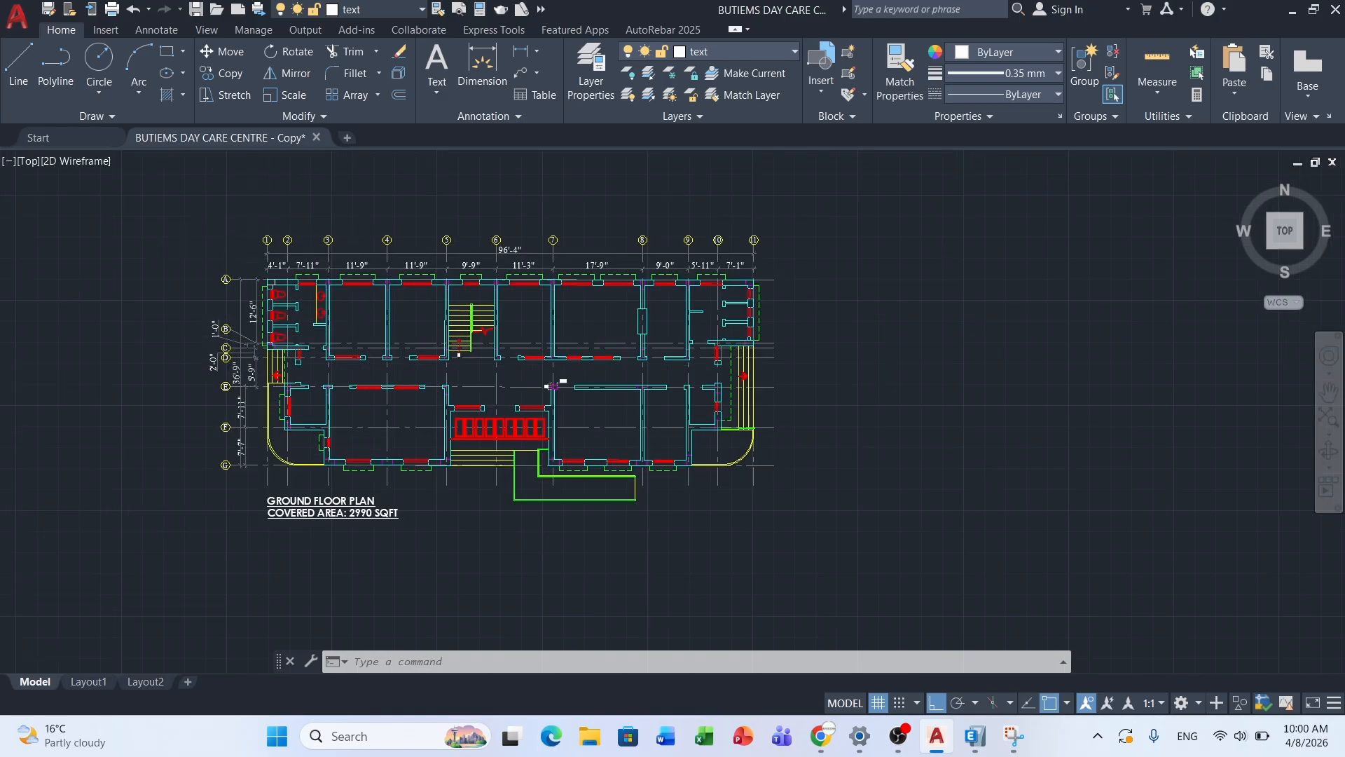
Step: Examine the column layout plan, including the column positions, sizes, labels and the grid spacings in both directions
scroll(234, 276, down, 2)
scroll(905, 263, up, 3)
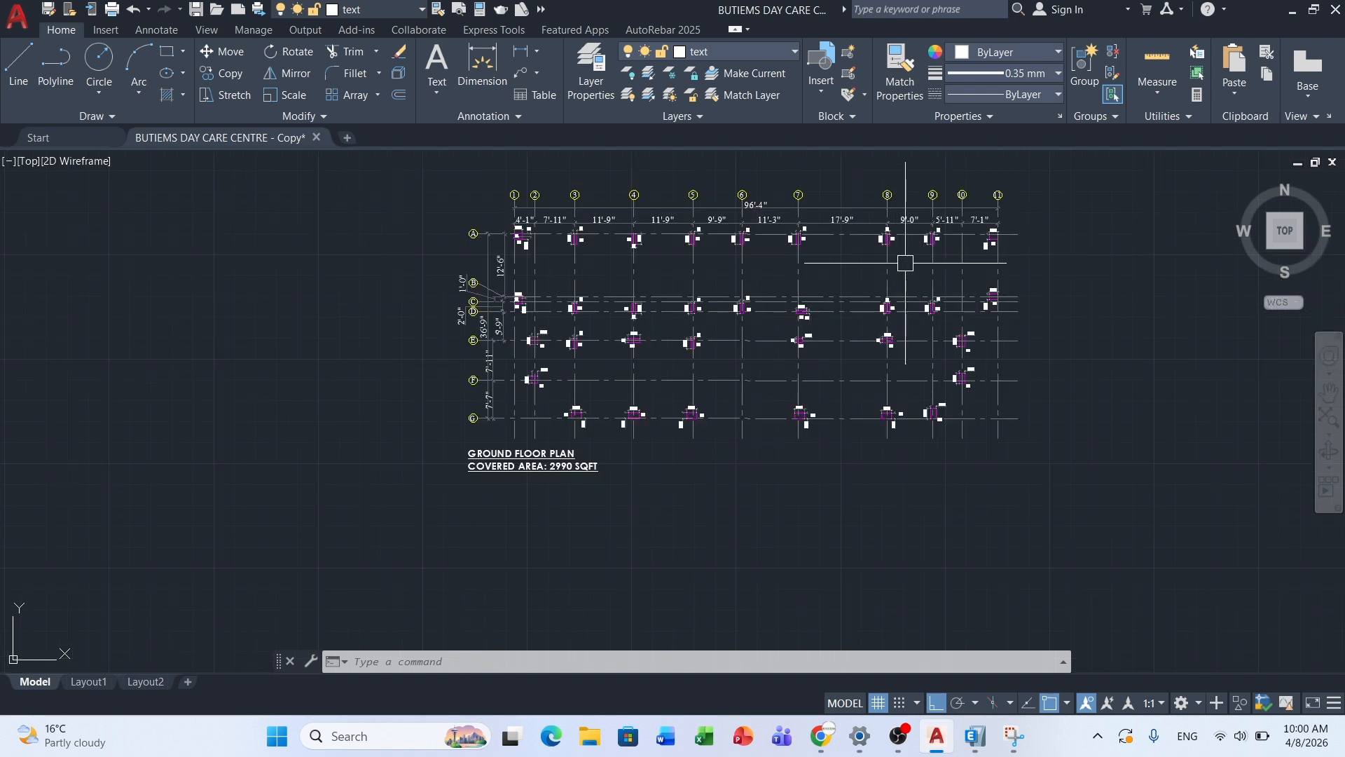
scroll(985, 335, down, 2)
scroll(986, 335, down, 2)
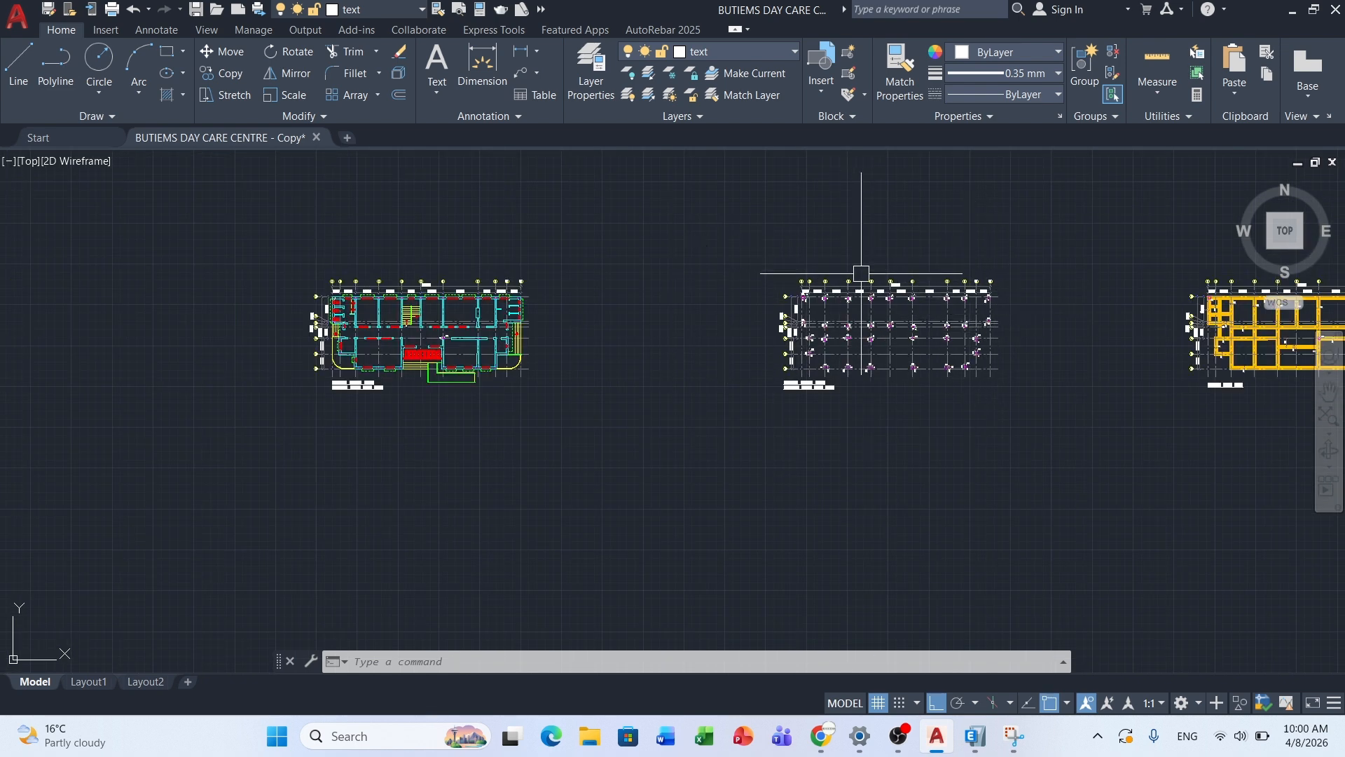
scroll(973, 286, up, 2)
scroll(981, 273, up, 2)
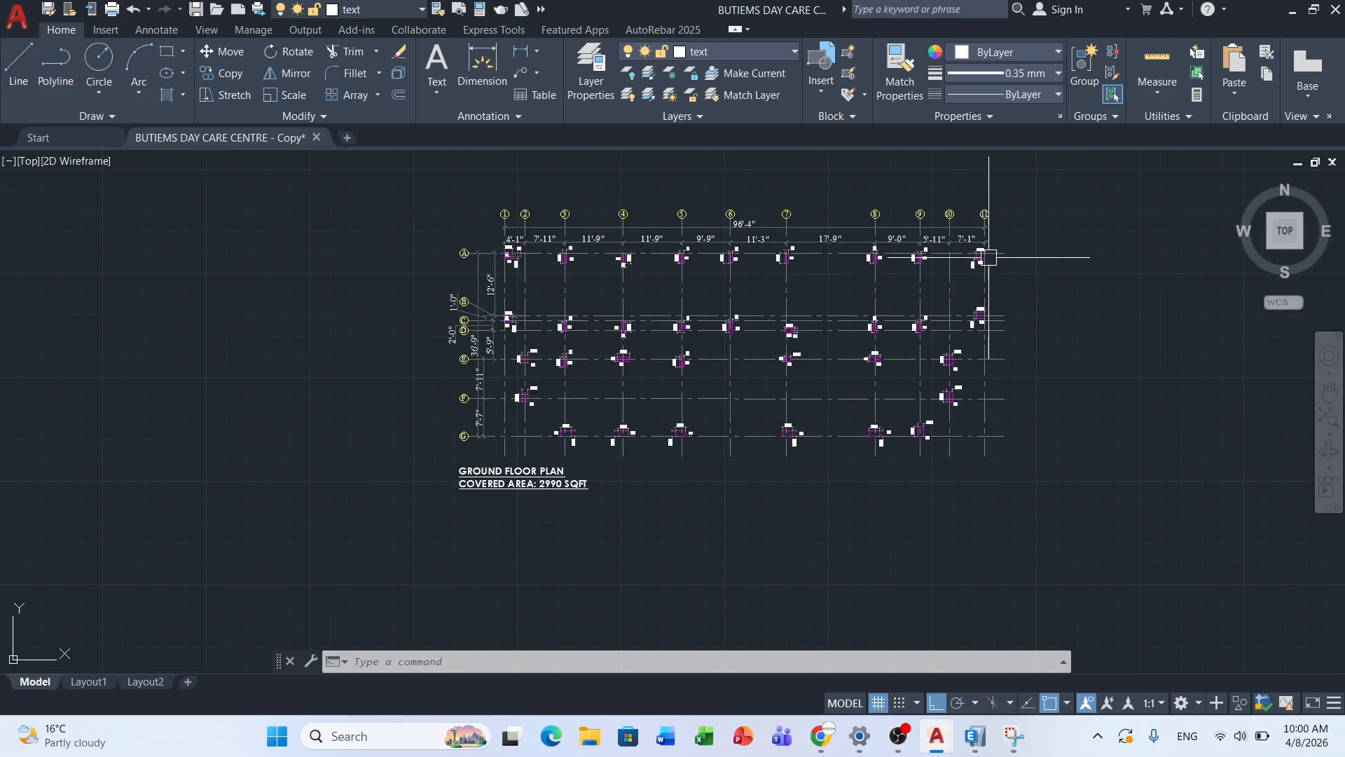
scroll(983, 235, up, 2)
scroll(1121, 247, down, 2)
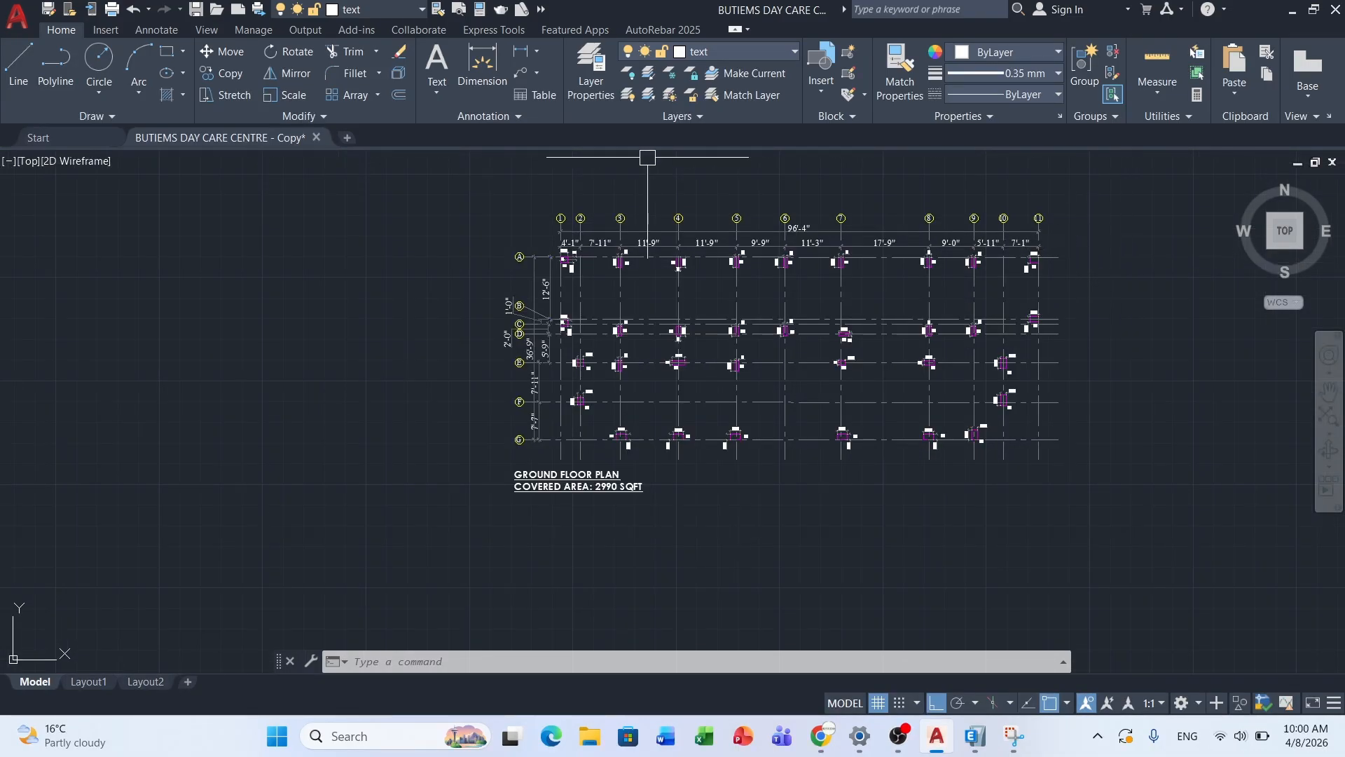
scroll(676, 245, up, 1)
scroll(421, 234, down, 1)
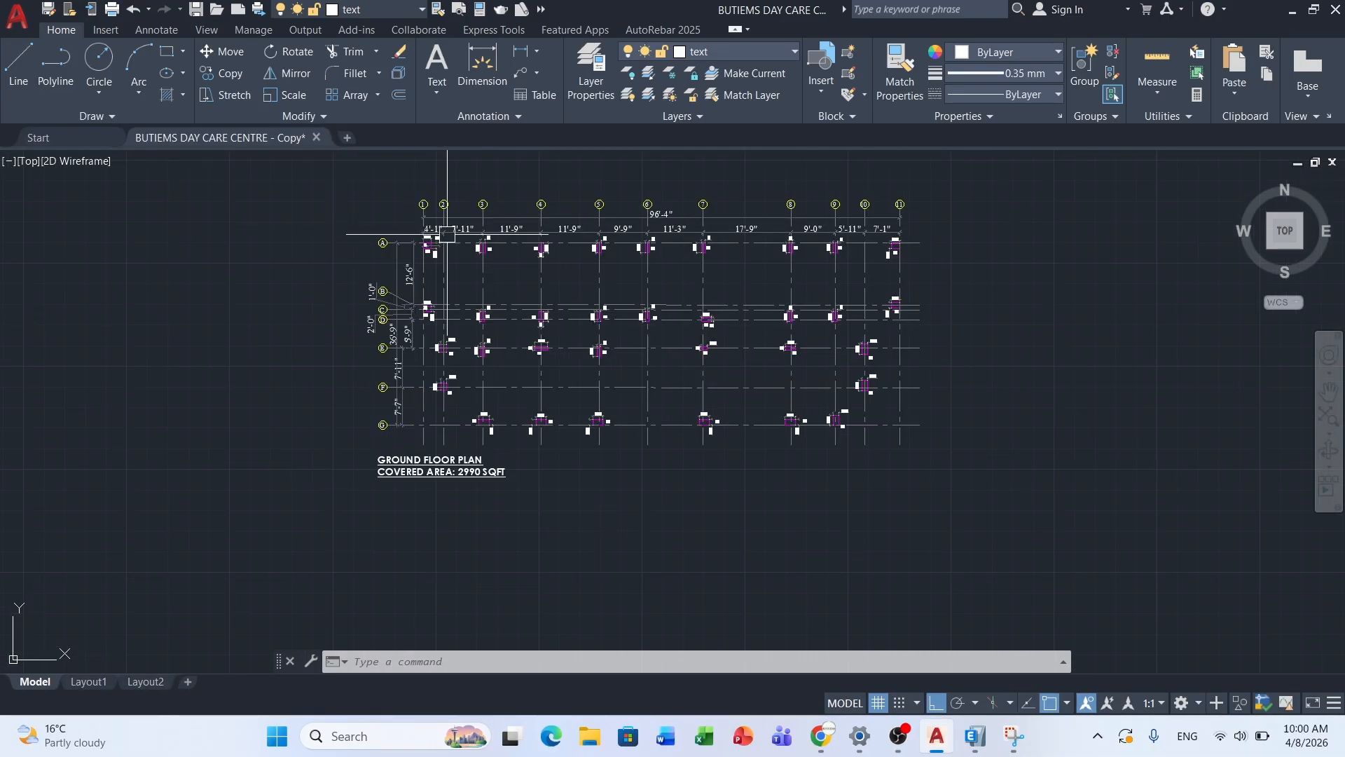
scroll(461, 234, up, 2)
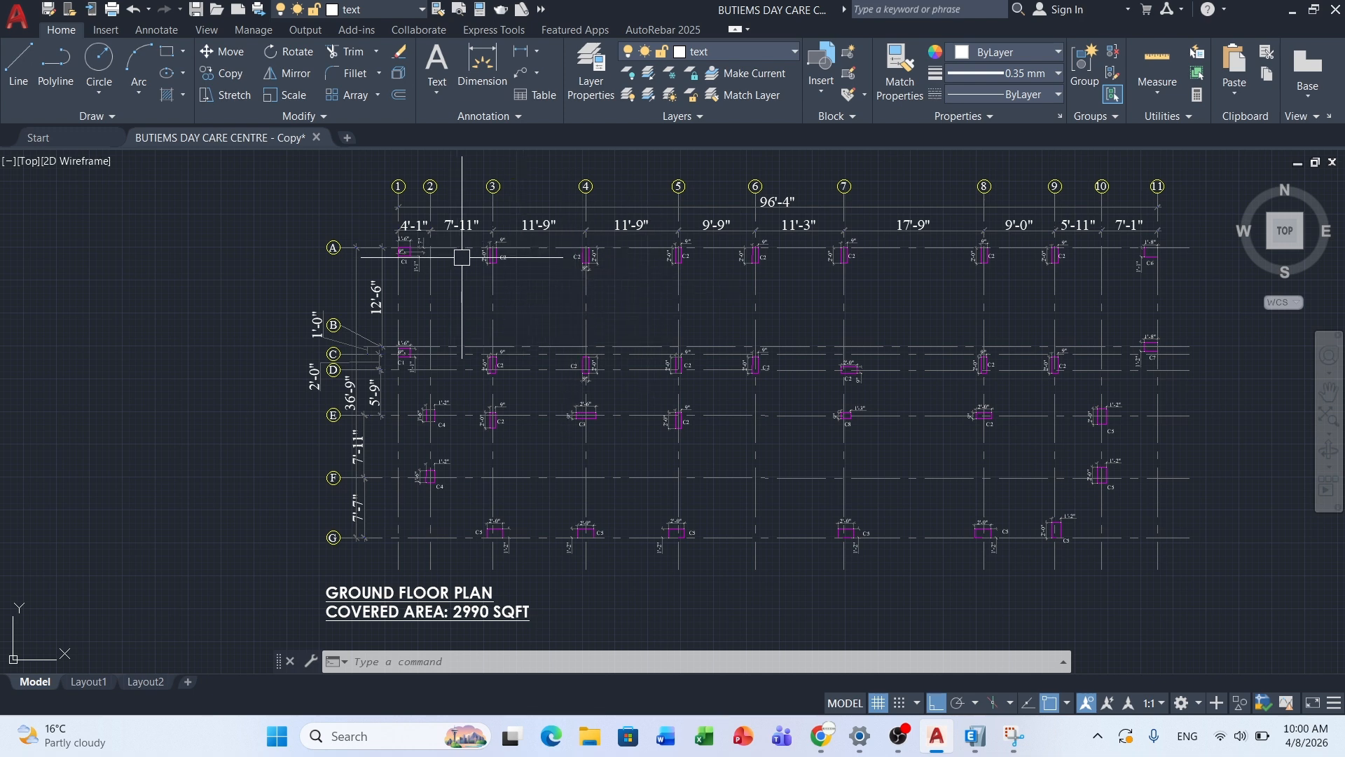
scroll(460, 281, down, 4)
scroll(642, 290, up, 2)
scroll(280, 281, down, 2)
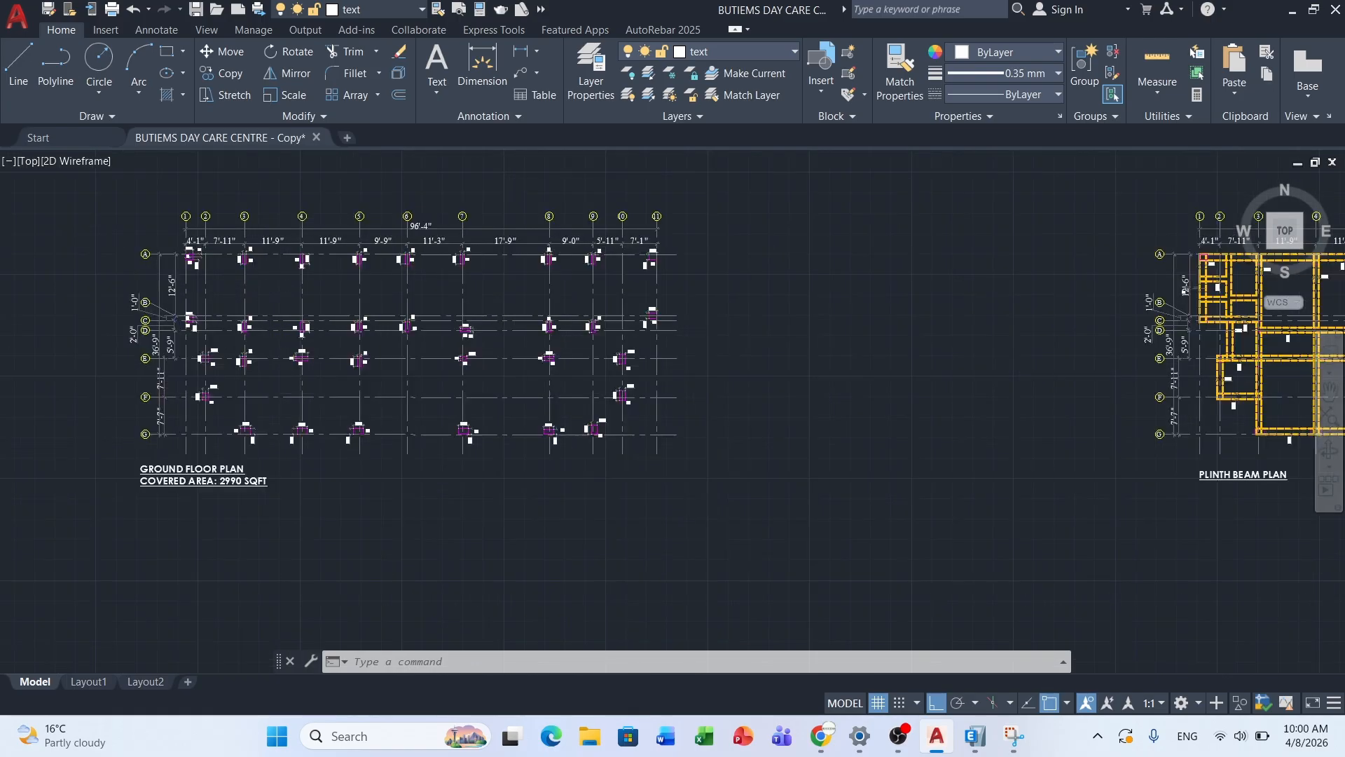
Step: Examine the plinth beam plan and the ground floor beam plan, including the beam positions and widths
scroll(1168, 262, up, 2)
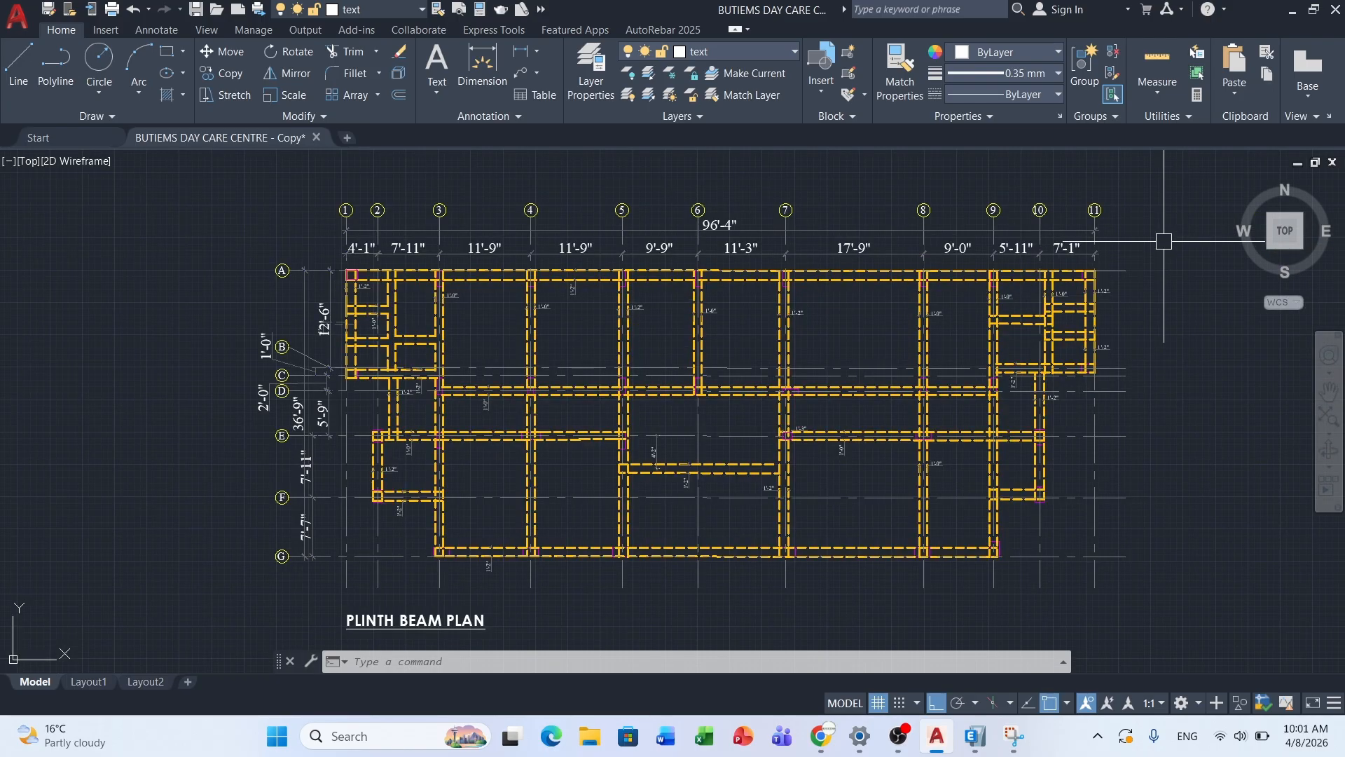
scroll(1163, 241, down, 2)
scroll(1091, 259, up, 4)
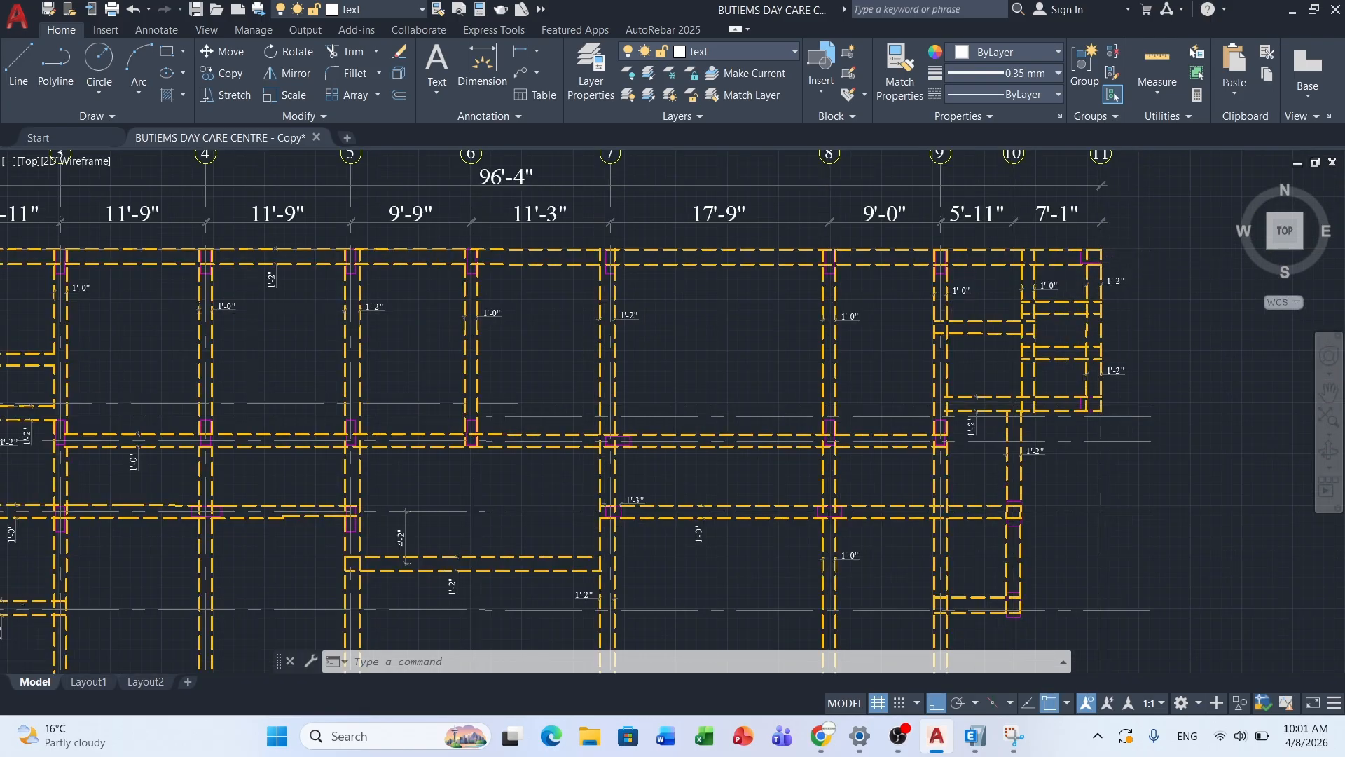
scroll(770, 315, down, 6)
scroll(748, 296, up, 3)
scroll(704, 212, up, 2)
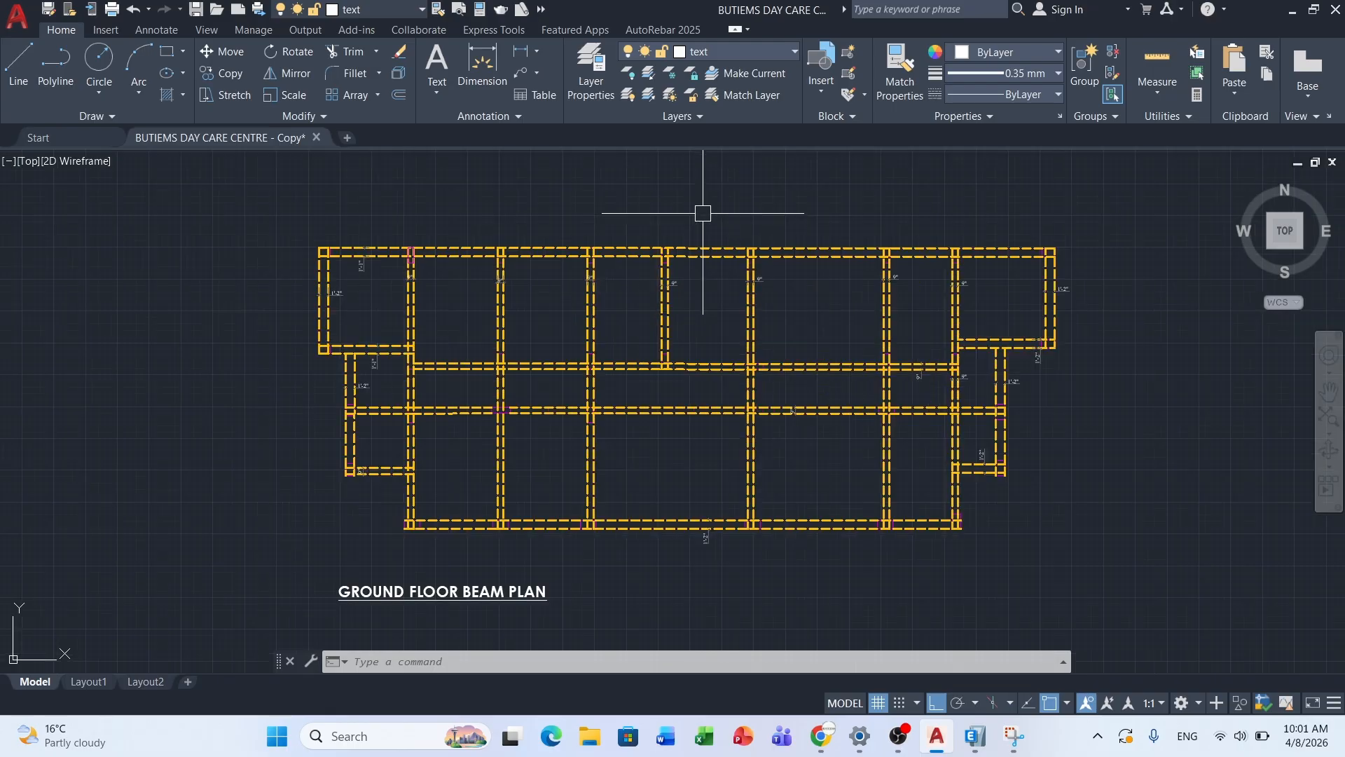
scroll(693, 287, down, 2)
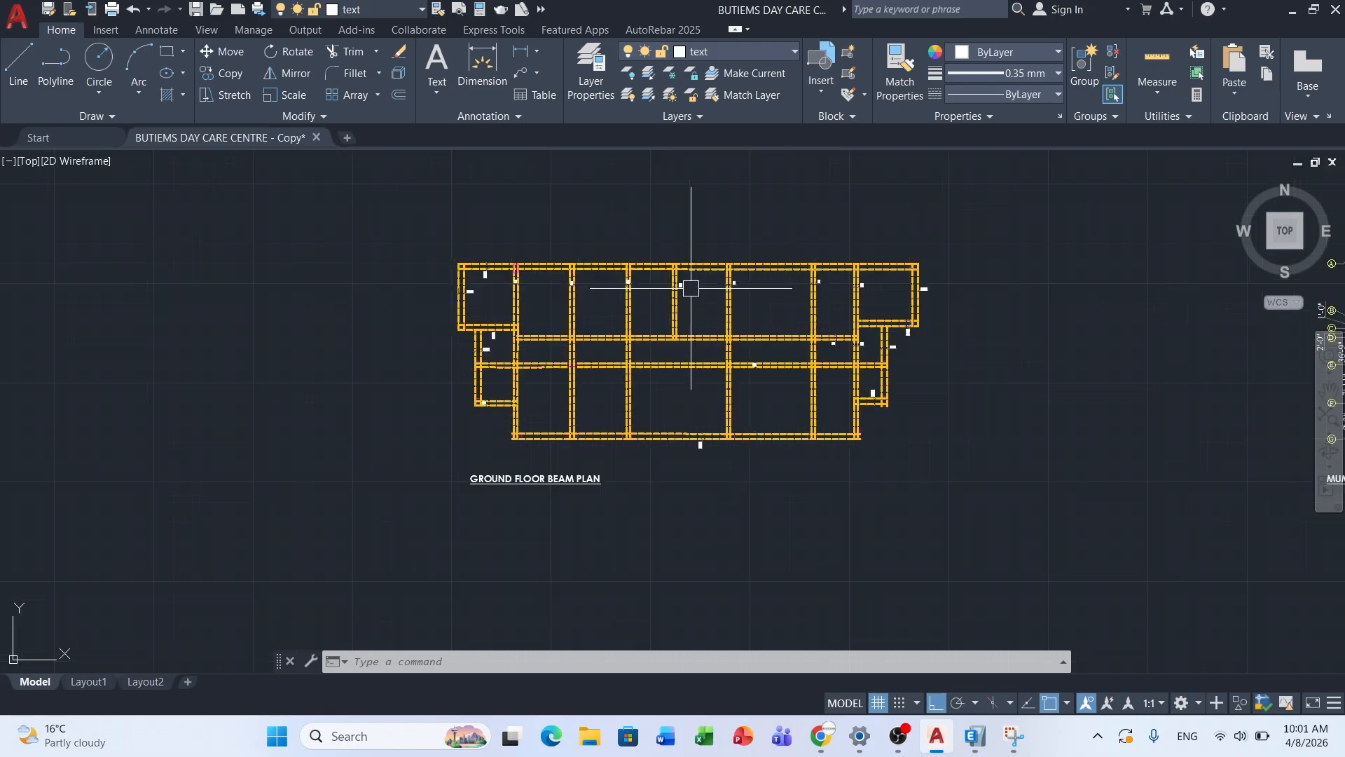
scroll(525, 264, up, 2)
Step: Return to the column layout plan and review its lettered and numbered grid lines
scroll(901, 345, down, 7)
scroll(278, 333, up, 3)
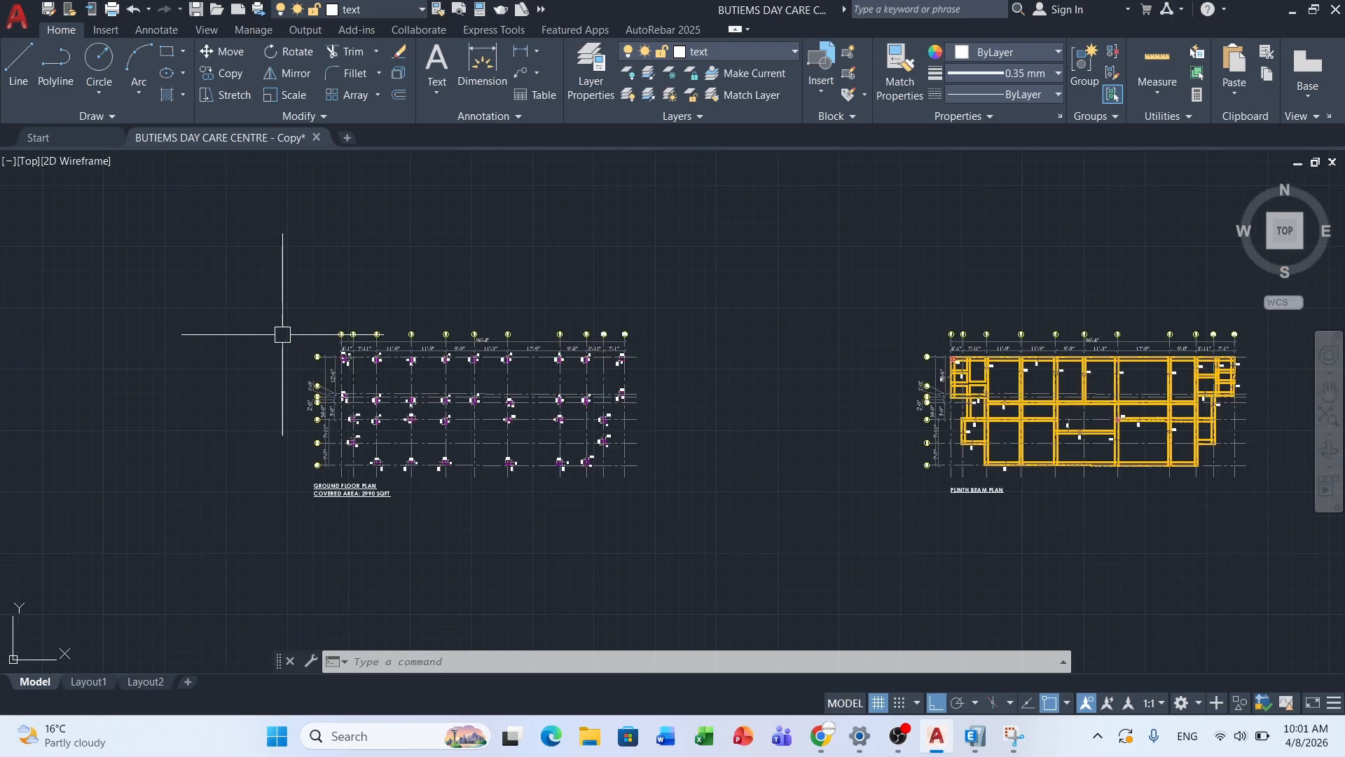
scroll(390, 456, up, 3)
middle_drag(807, 363, 990, 351)
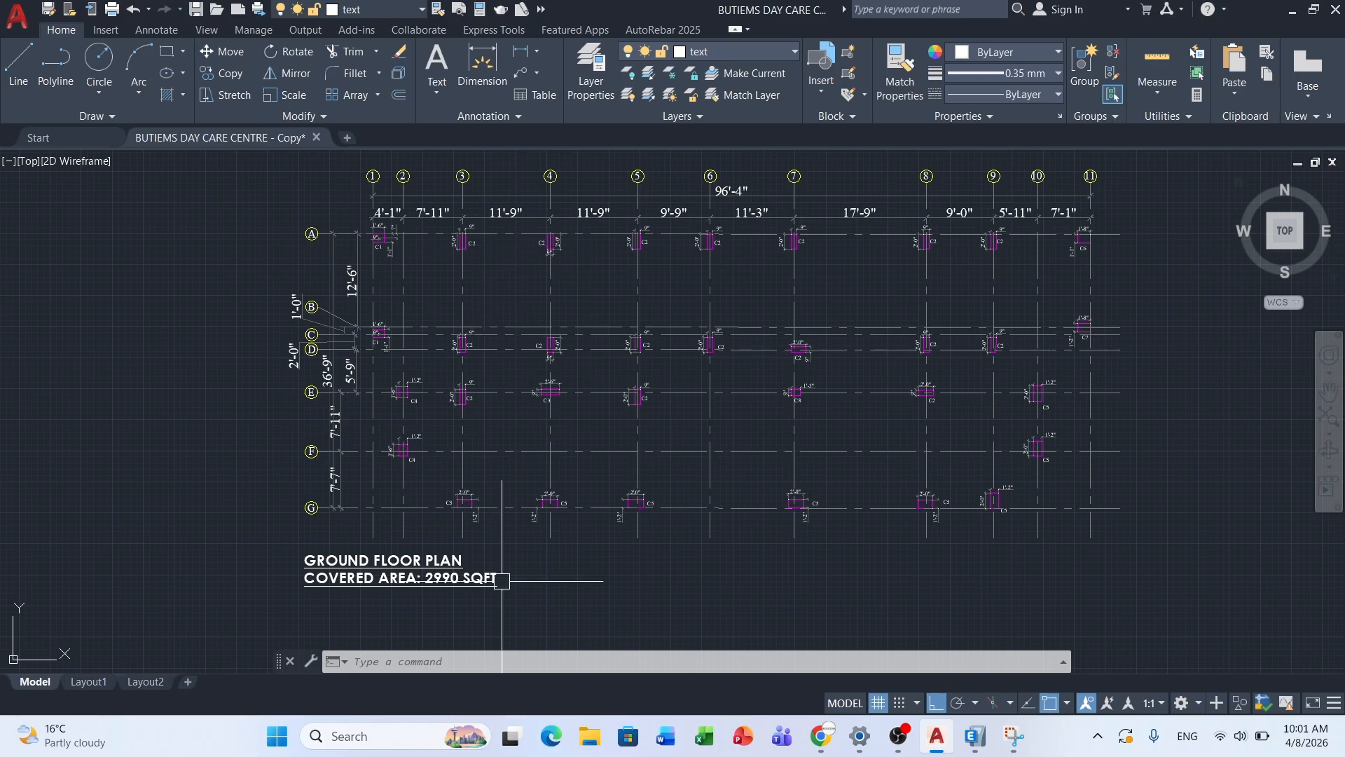
Step: Switch to ETABS and start a new model
mouse_move(975, 736)
click(974, 655)
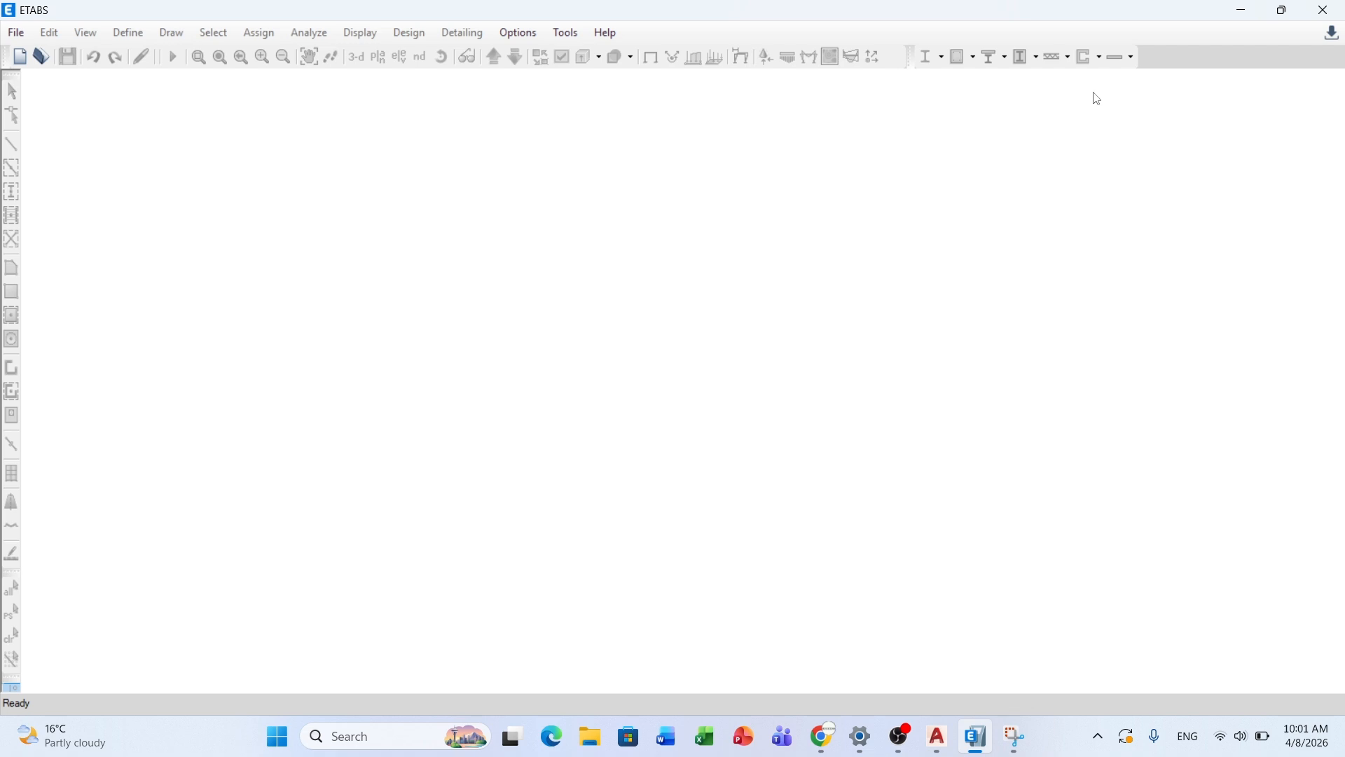
click(17, 33)
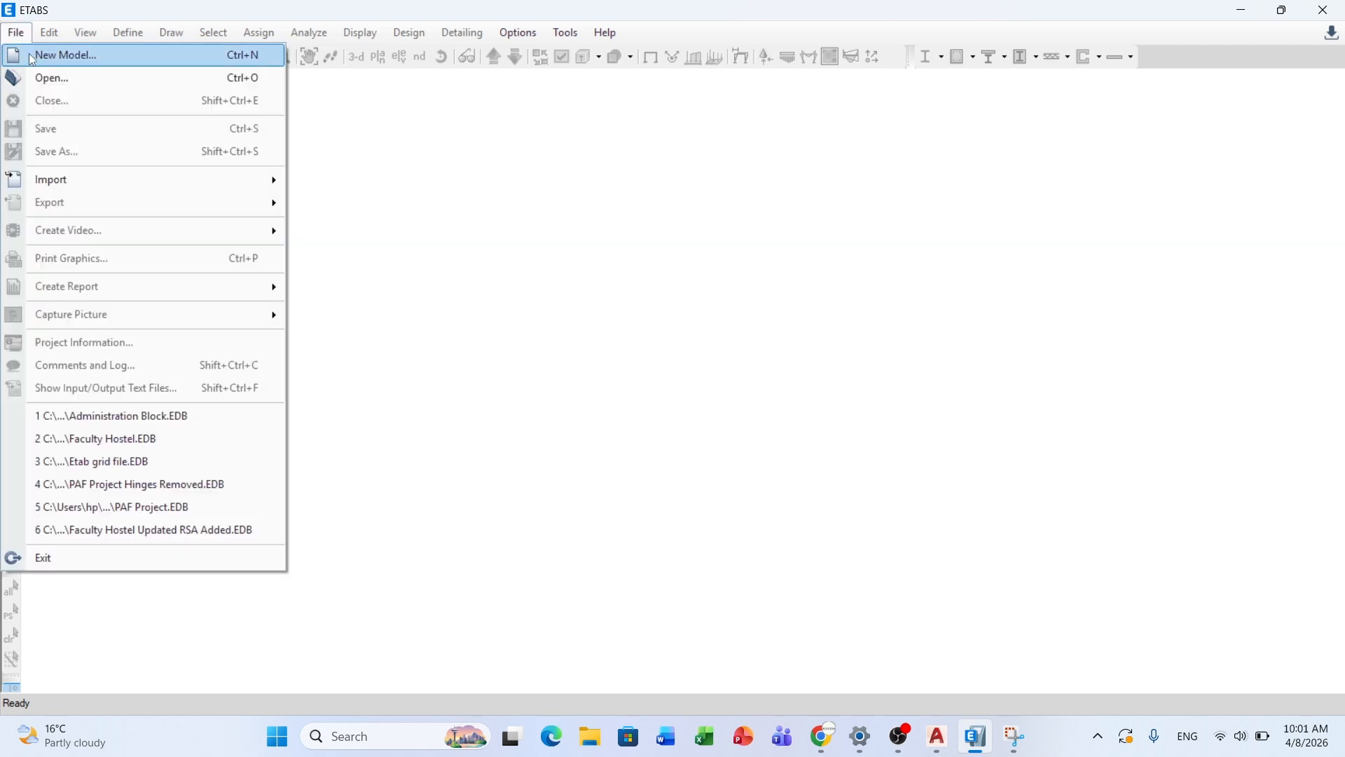
click(29, 54)
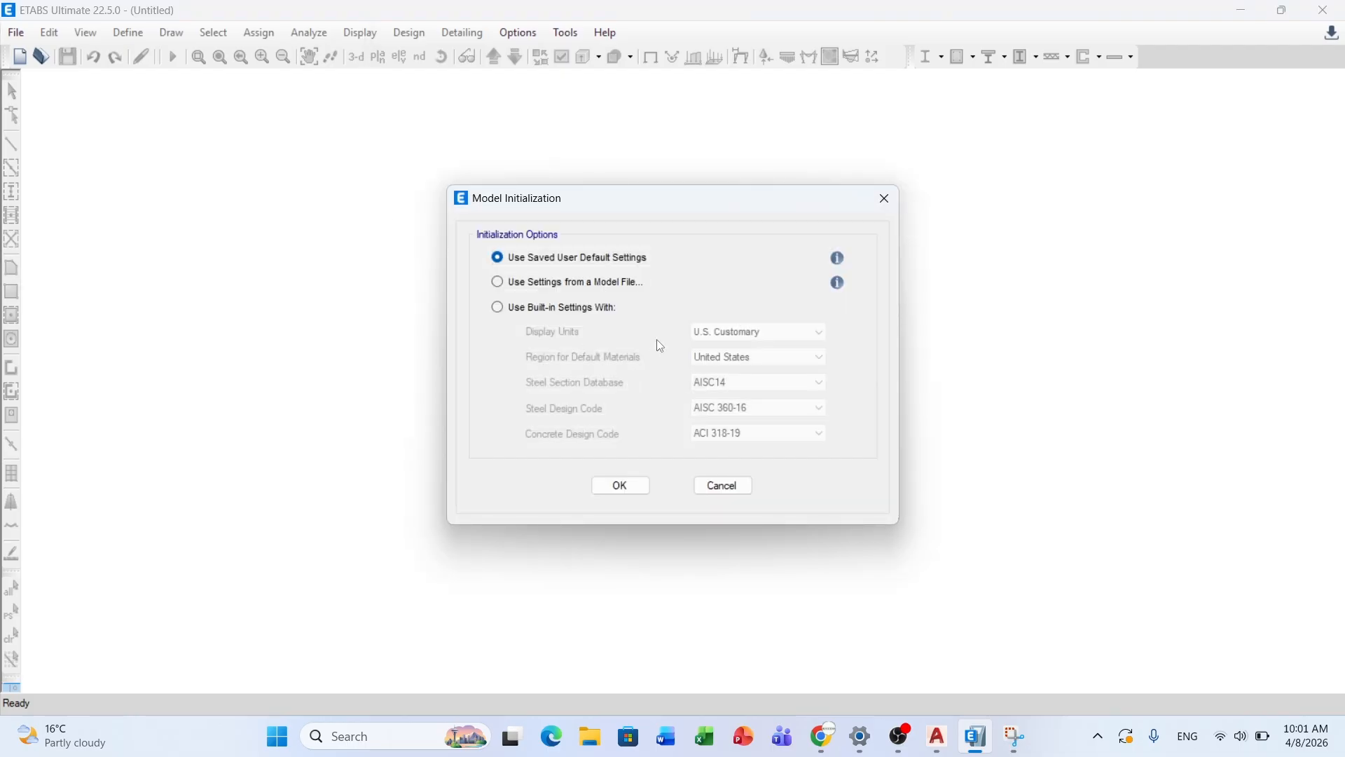
Step: Initialize the model with built-in settings: U.S. Customary units, United States materials, AISC14 sections, AISC 360-16 steel and ACI 318-19 concrete codes
click(559, 313)
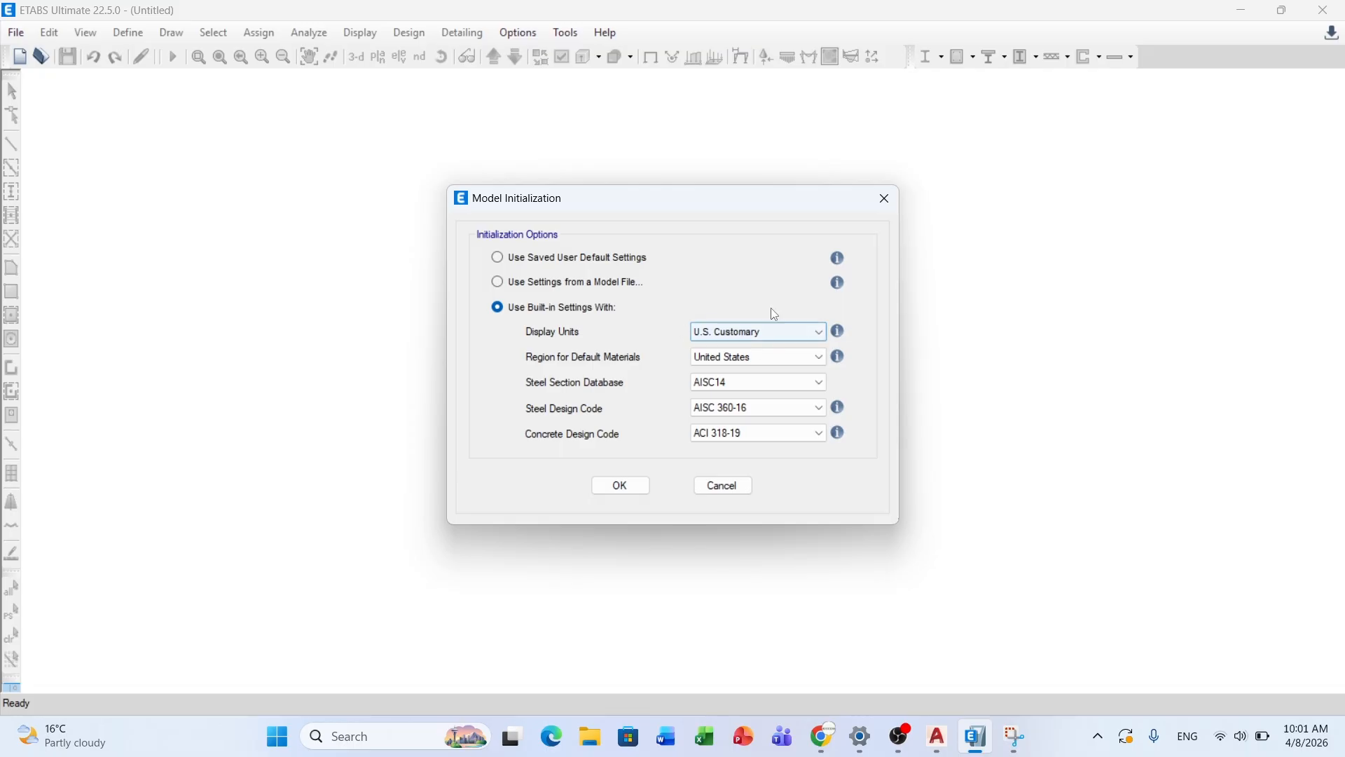
click(734, 339)
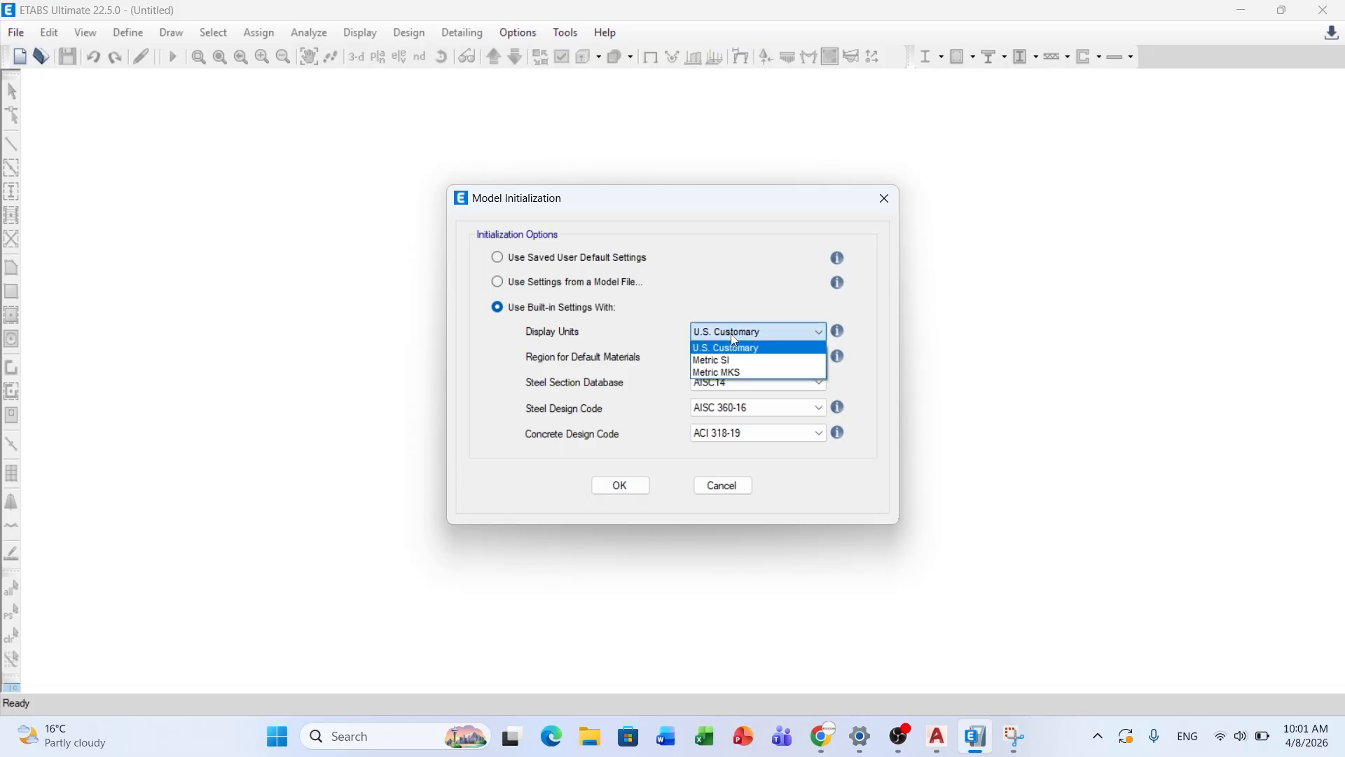
click(732, 339)
click(730, 340)
click(747, 332)
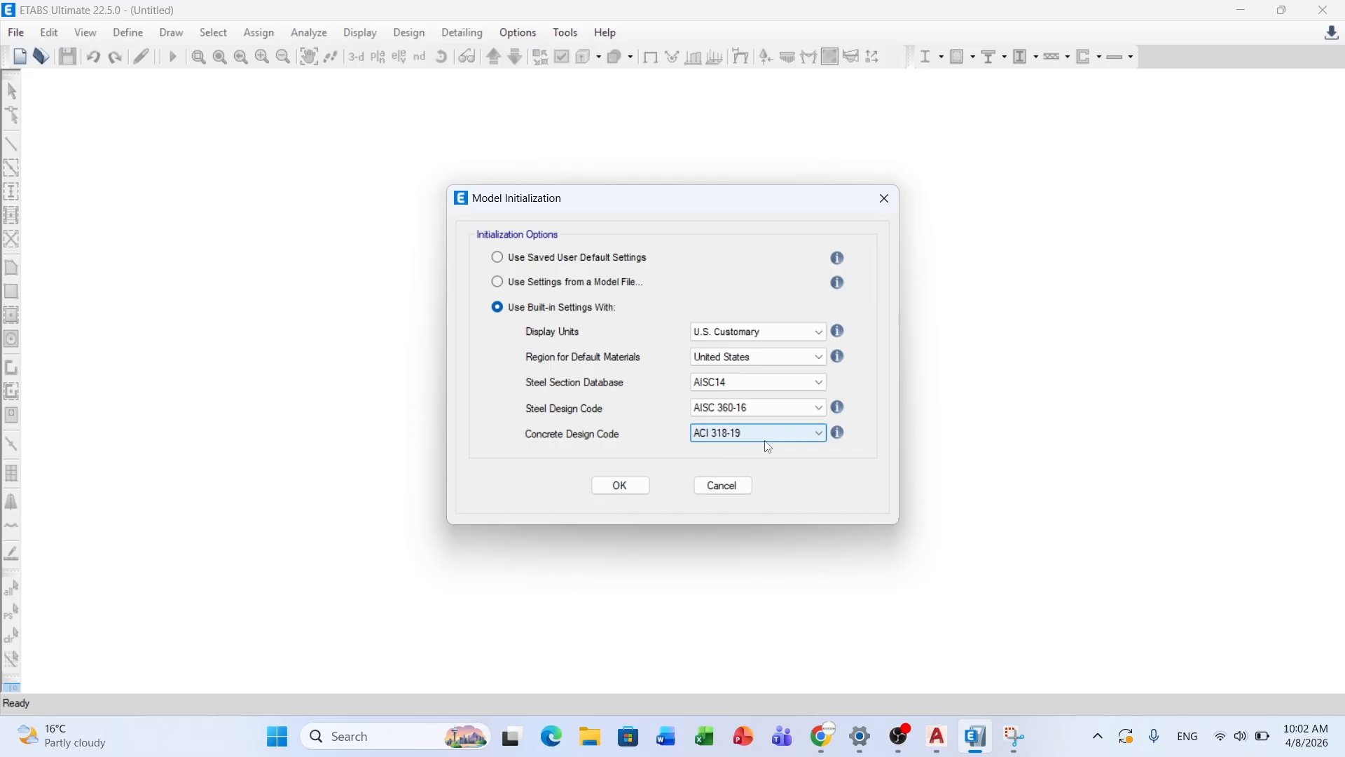
click(622, 486)
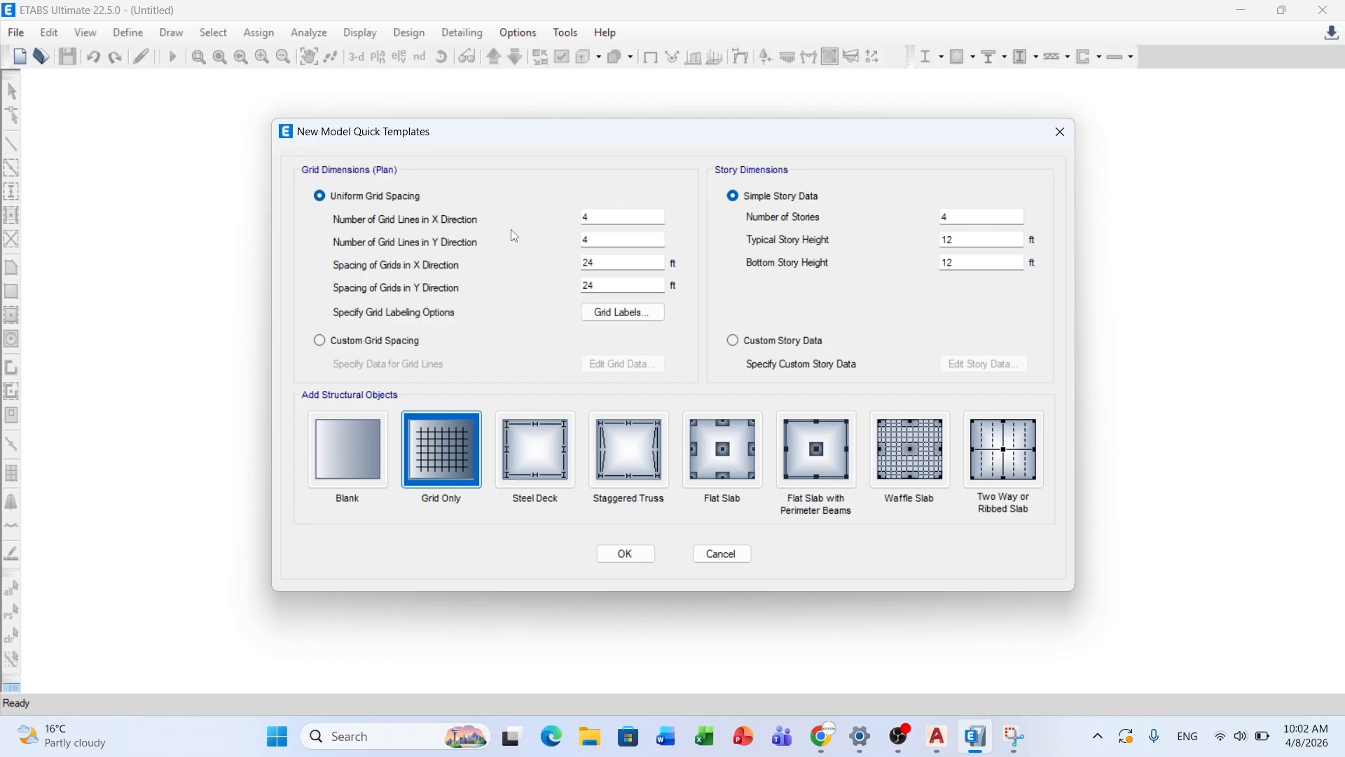
Step: Choose custom grid spacing for the Grid Only template and display its grid data as spacing
click(384, 344)
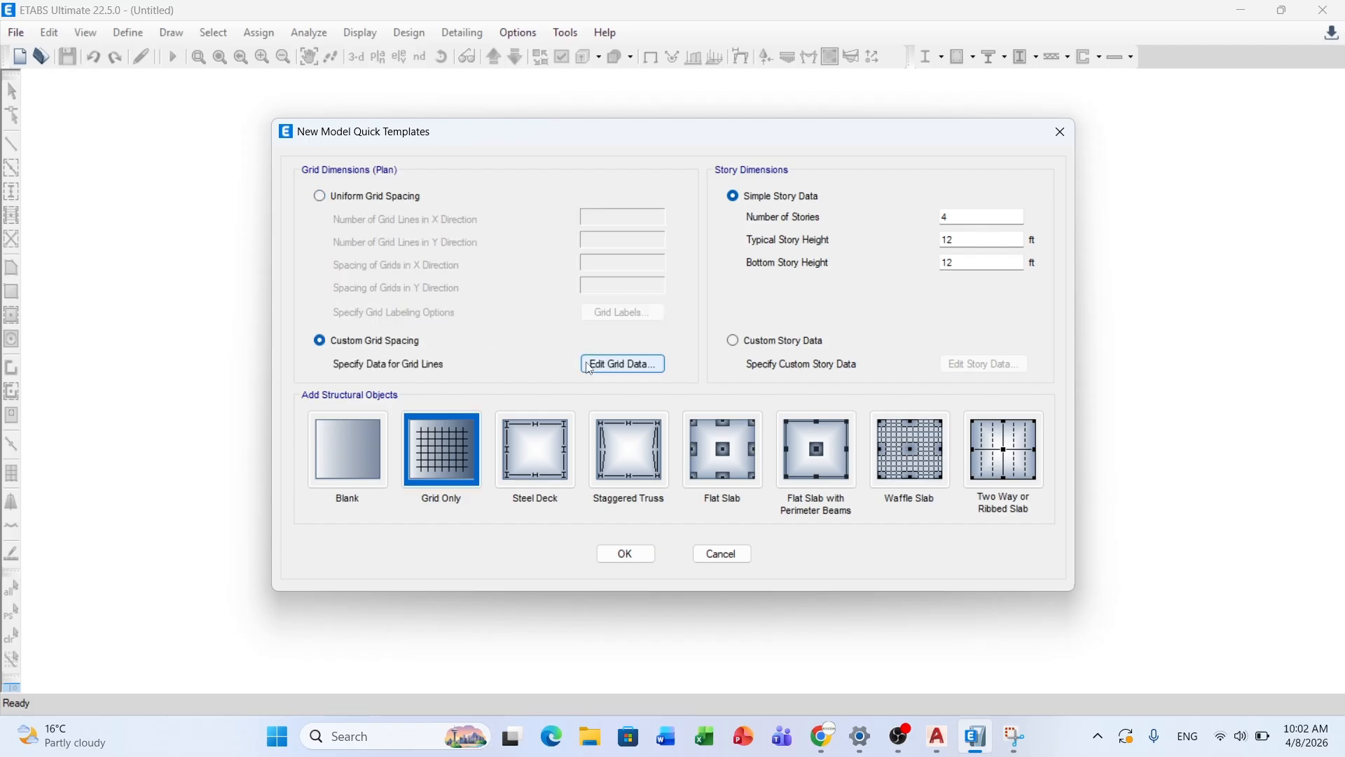
click(631, 366)
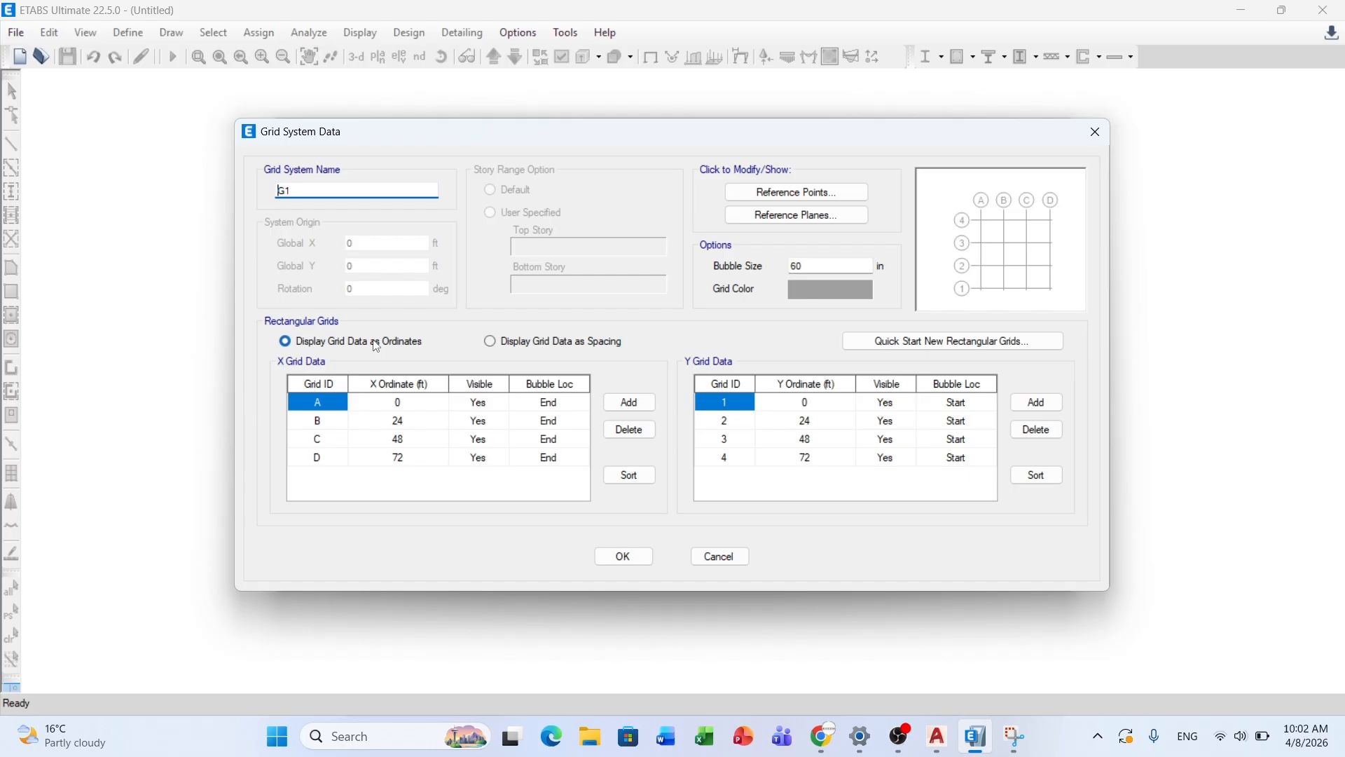
click(529, 344)
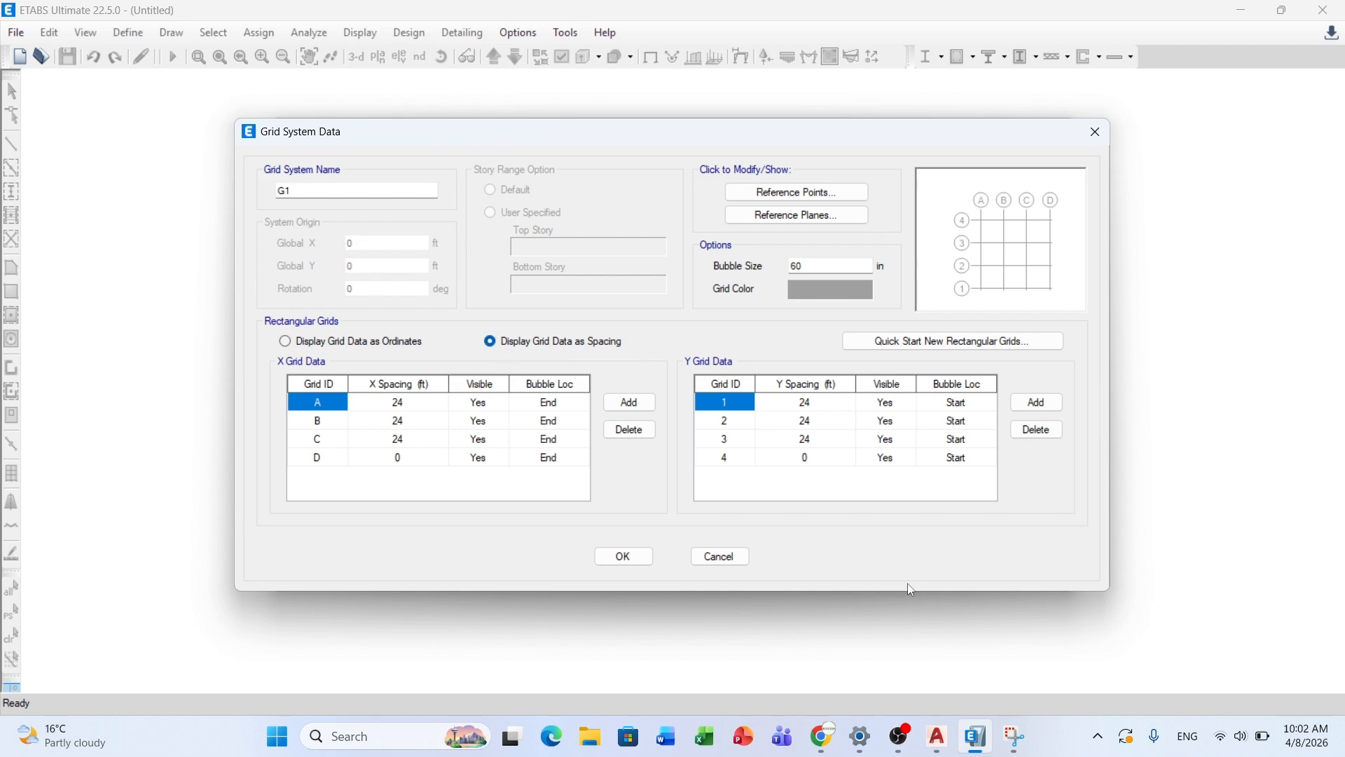
Step: Switch to AutoCAD and examine the column layout's numbered and lettered grid lines and their spacings
click(954, 741)
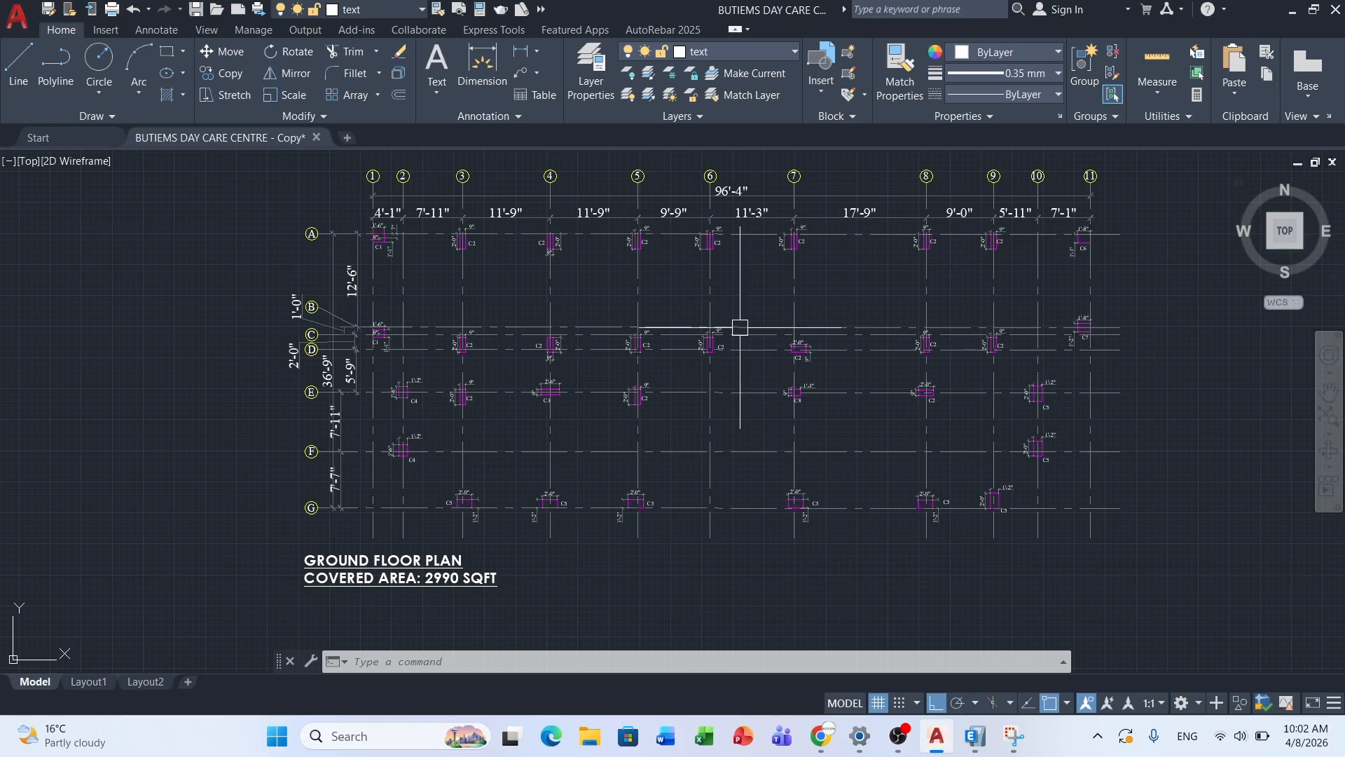
scroll(818, 192, up, 2)
scroll(300, 360, down, 2)
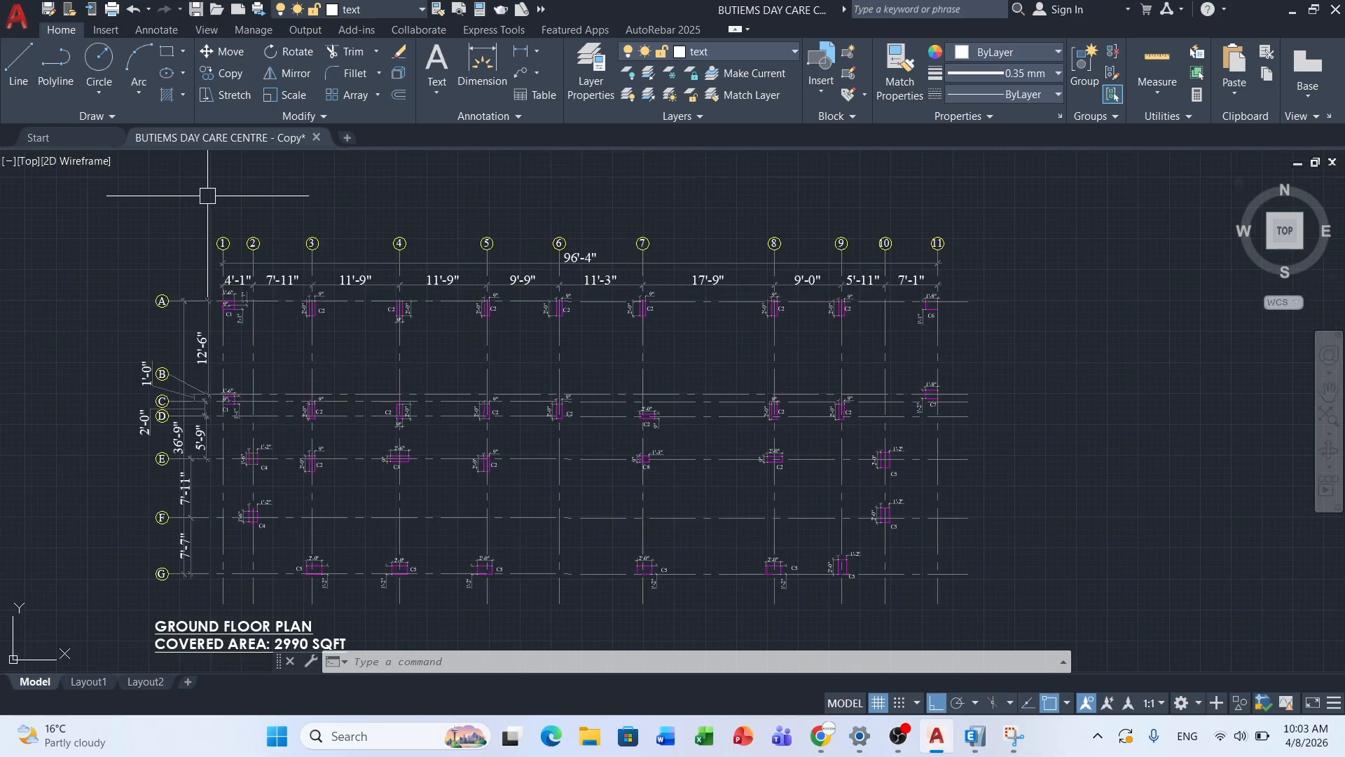
scroll(199, 336, up, 2)
scroll(313, 288, down, 2)
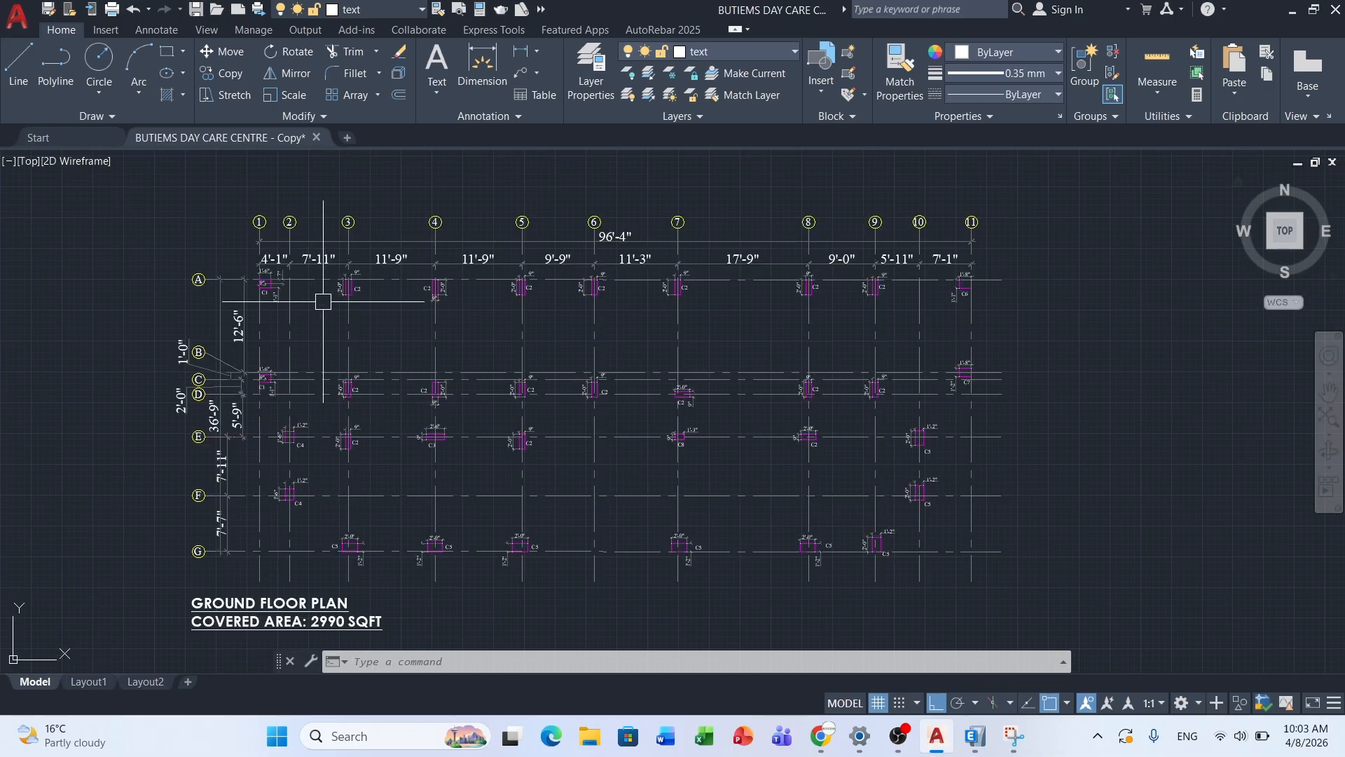
scroll(294, 279, up, 2)
scroll(360, 300, down, 2)
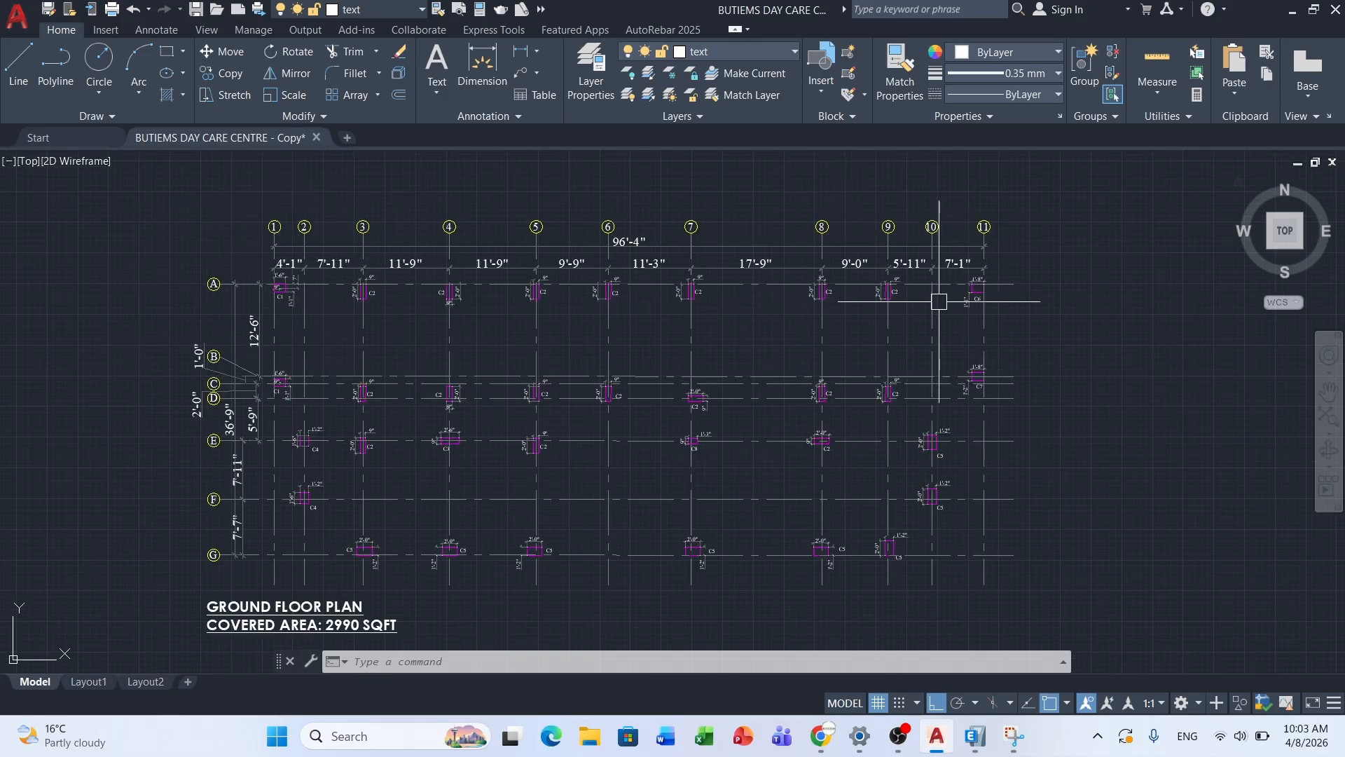
Step: Return to ETABS and rename the first X grid line as 1, checking the labels against the AutoCAD column layout
click(974, 735)
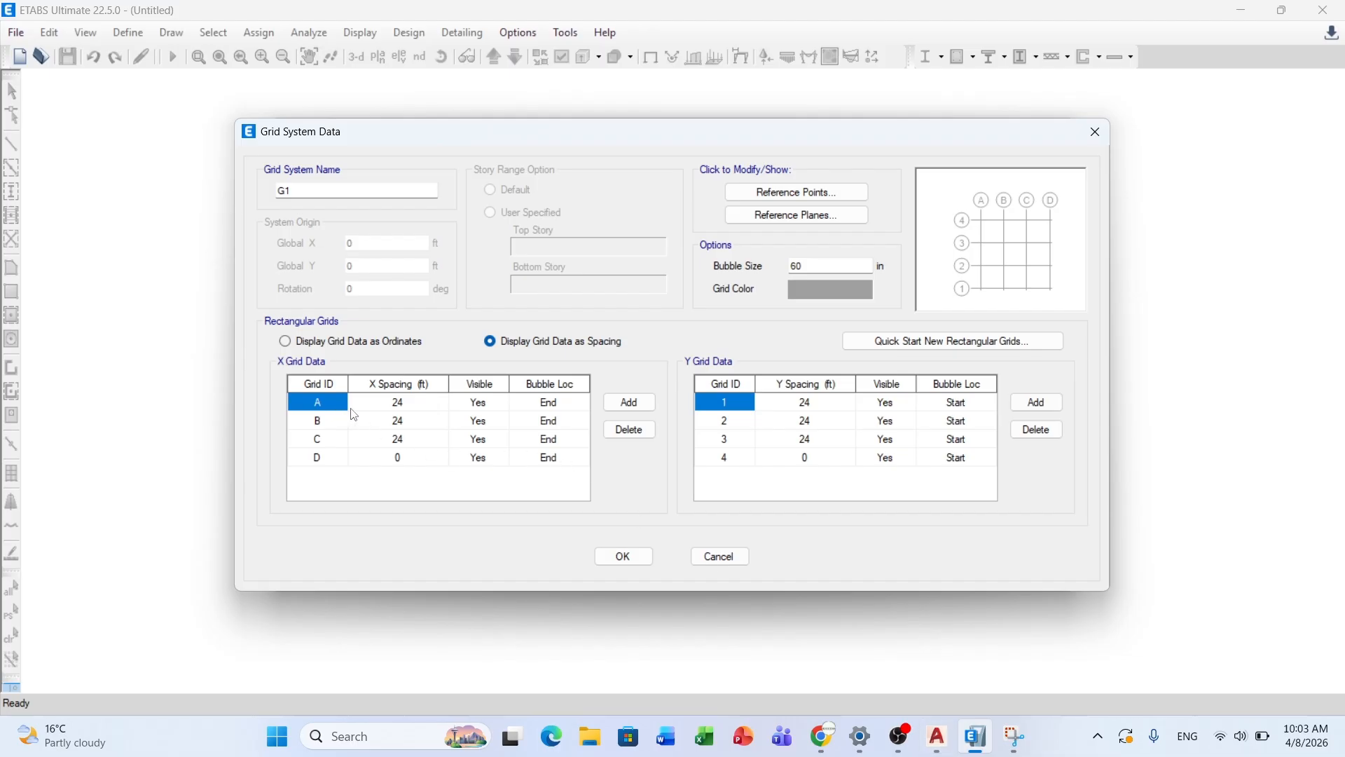
click(392, 406)
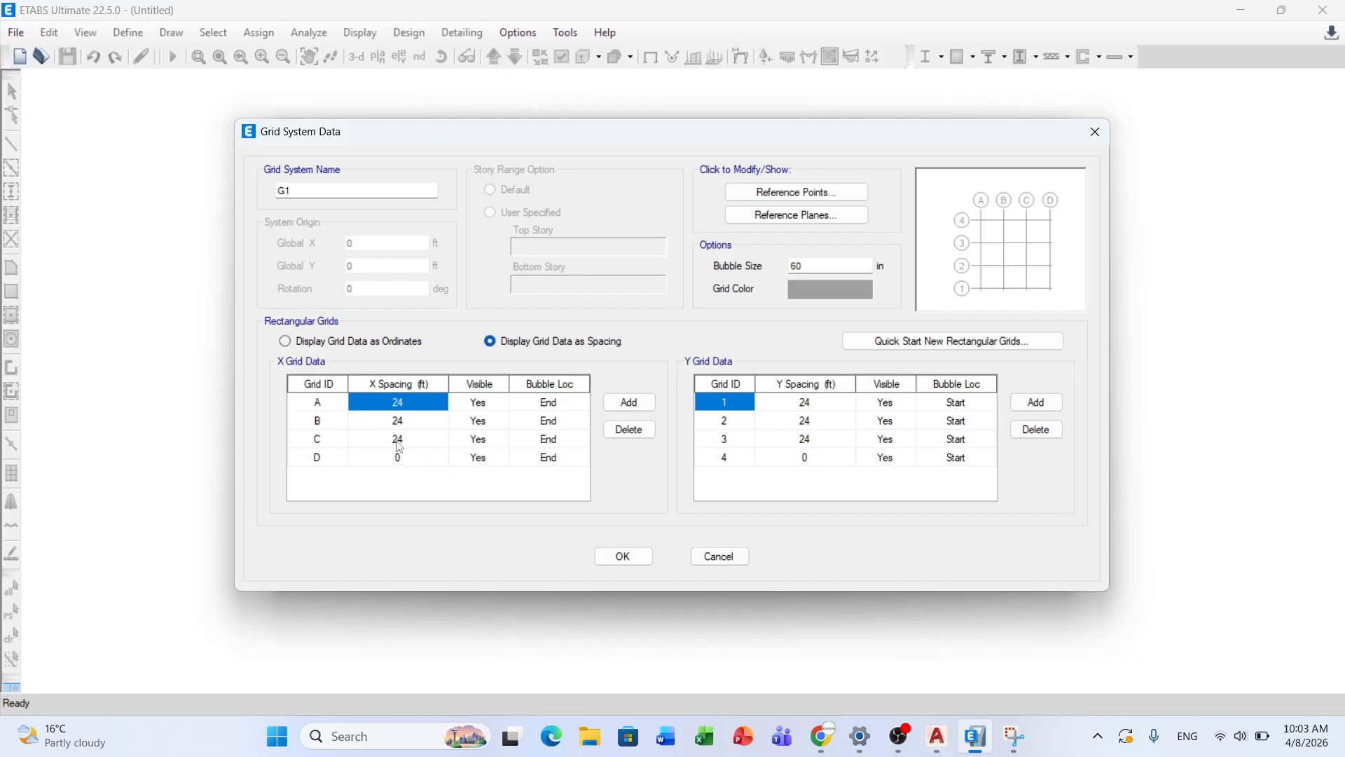
click(393, 421)
click(326, 406)
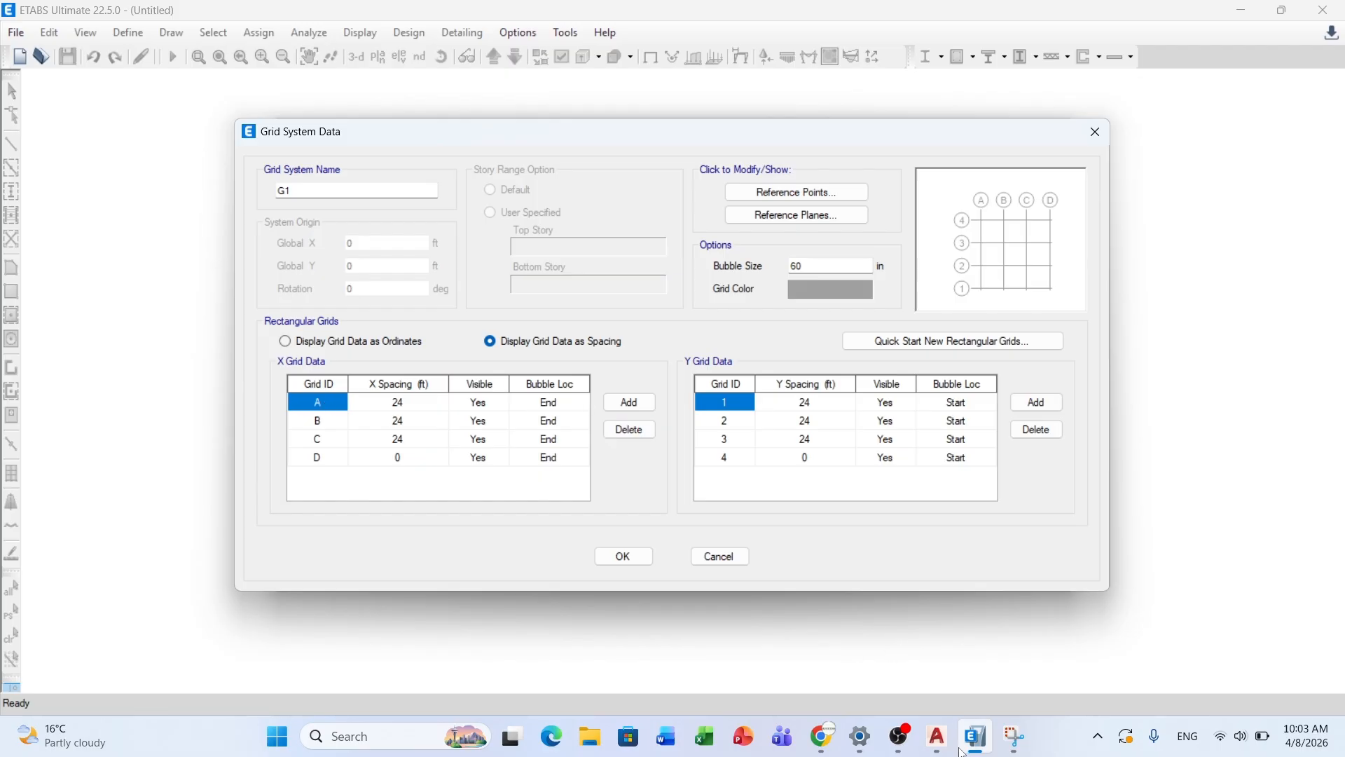
click(939, 739)
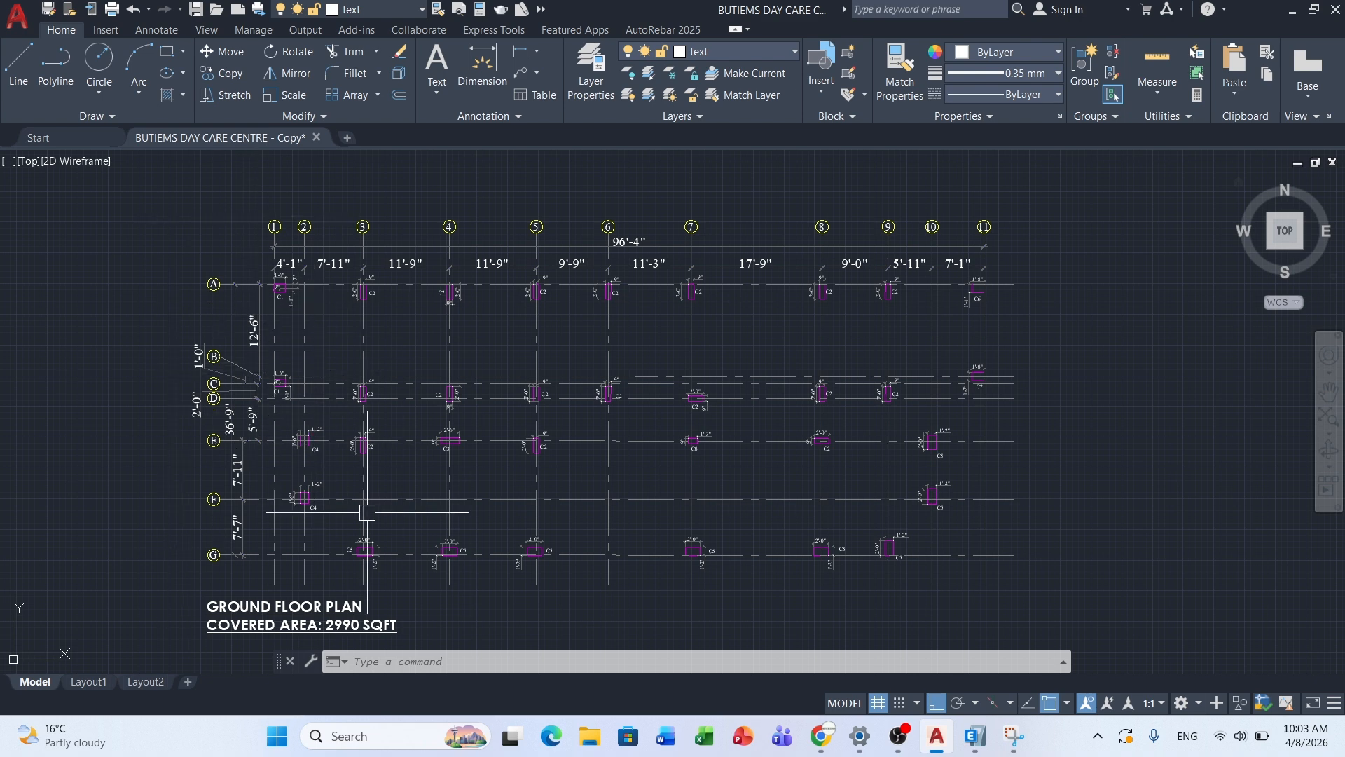
click(975, 736)
click(331, 423)
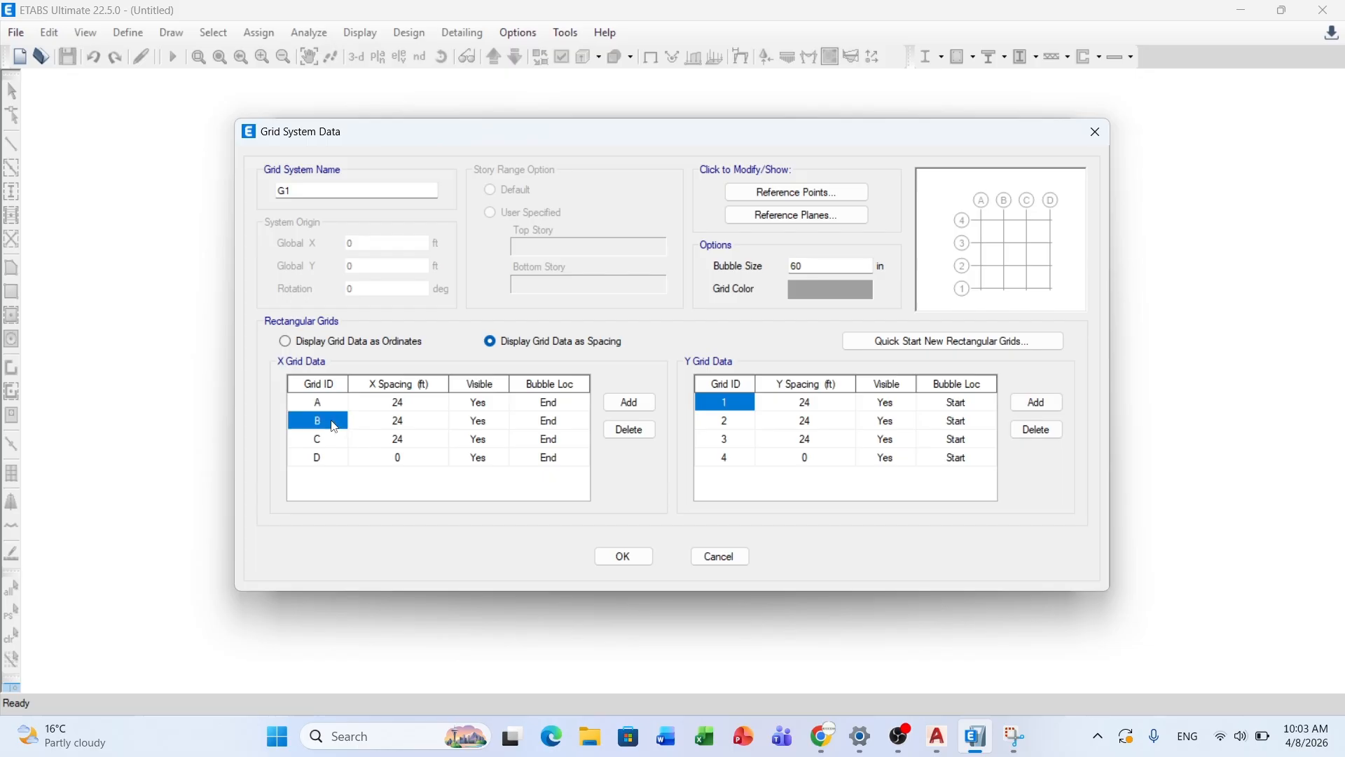
click(340, 405)
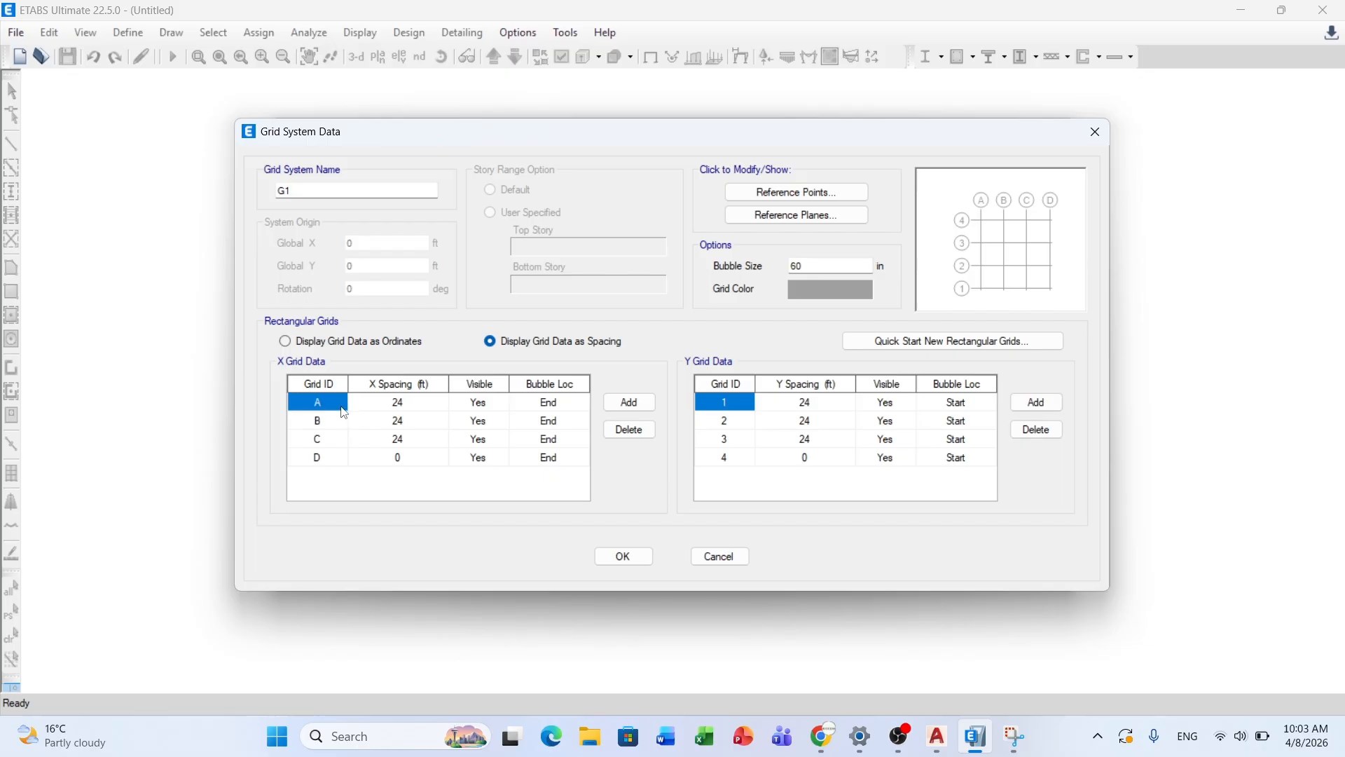
text(1)
key(Tab)
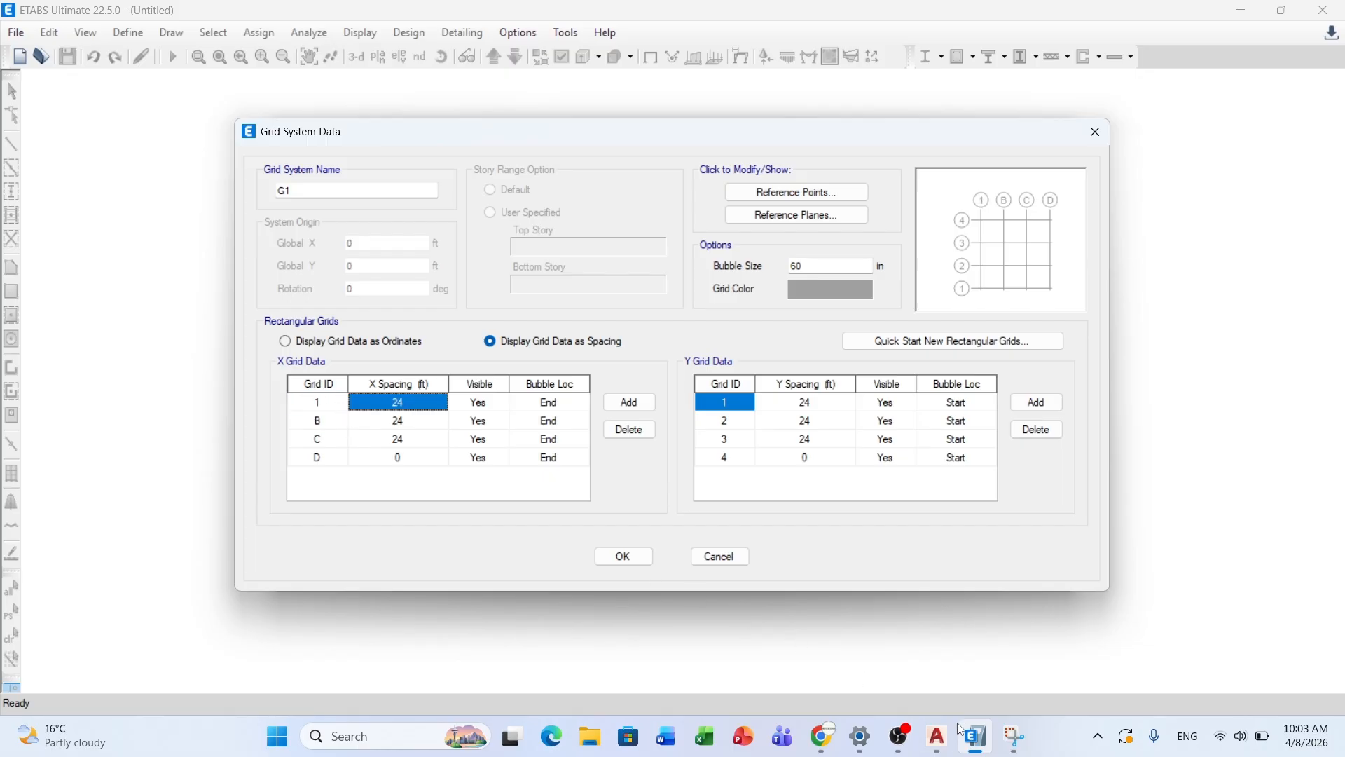
Step: Check the spacing between grids 1 and 2 in AutoCAD and set X grid 1's spacing to 4'1 in ETABS
click(938, 738)
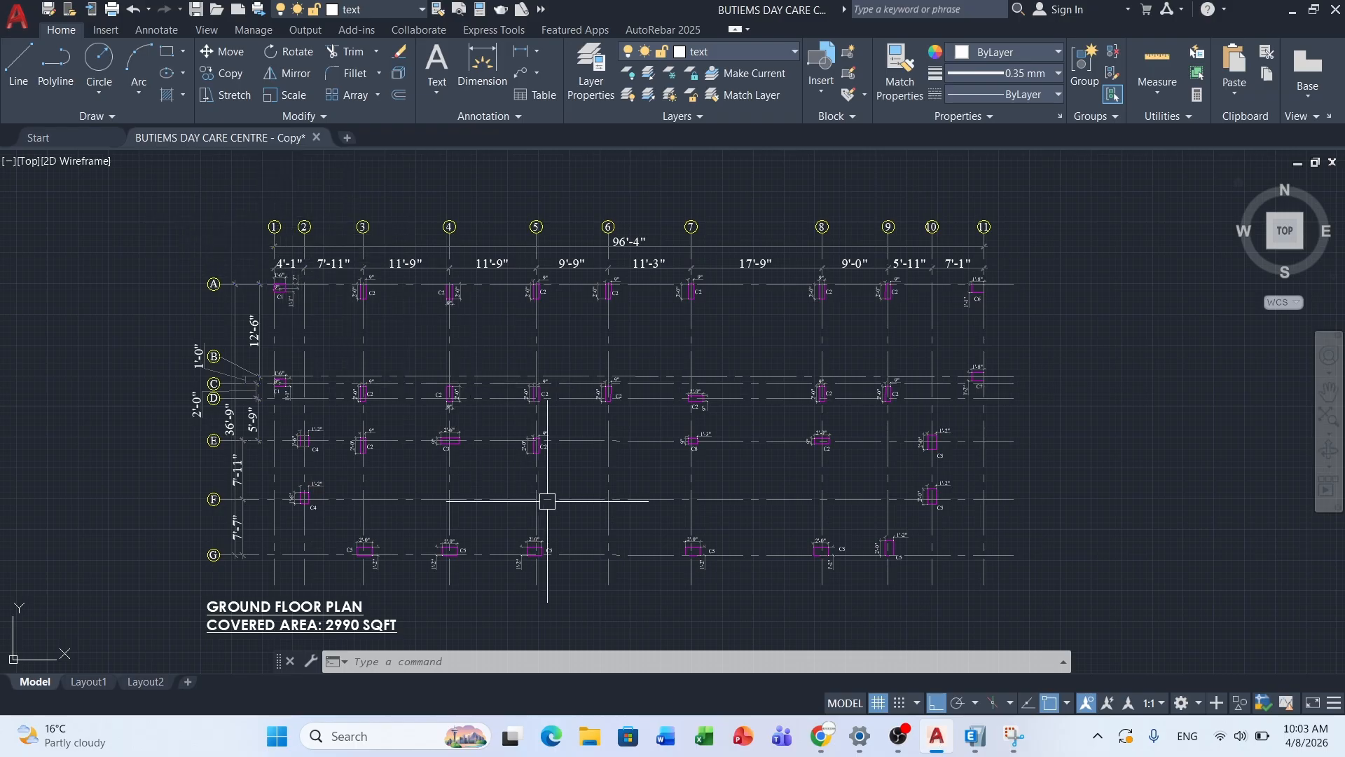
click(975, 737)
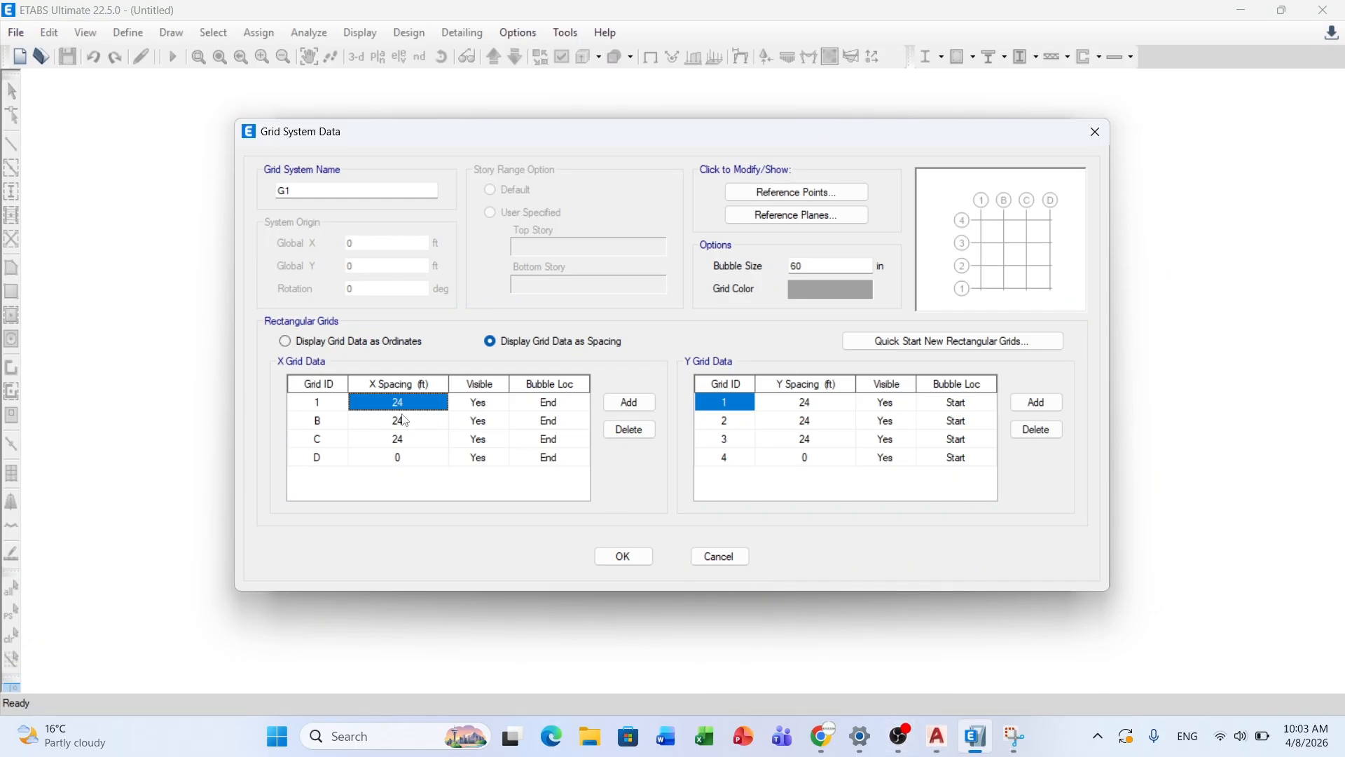
text(4)
text('1)
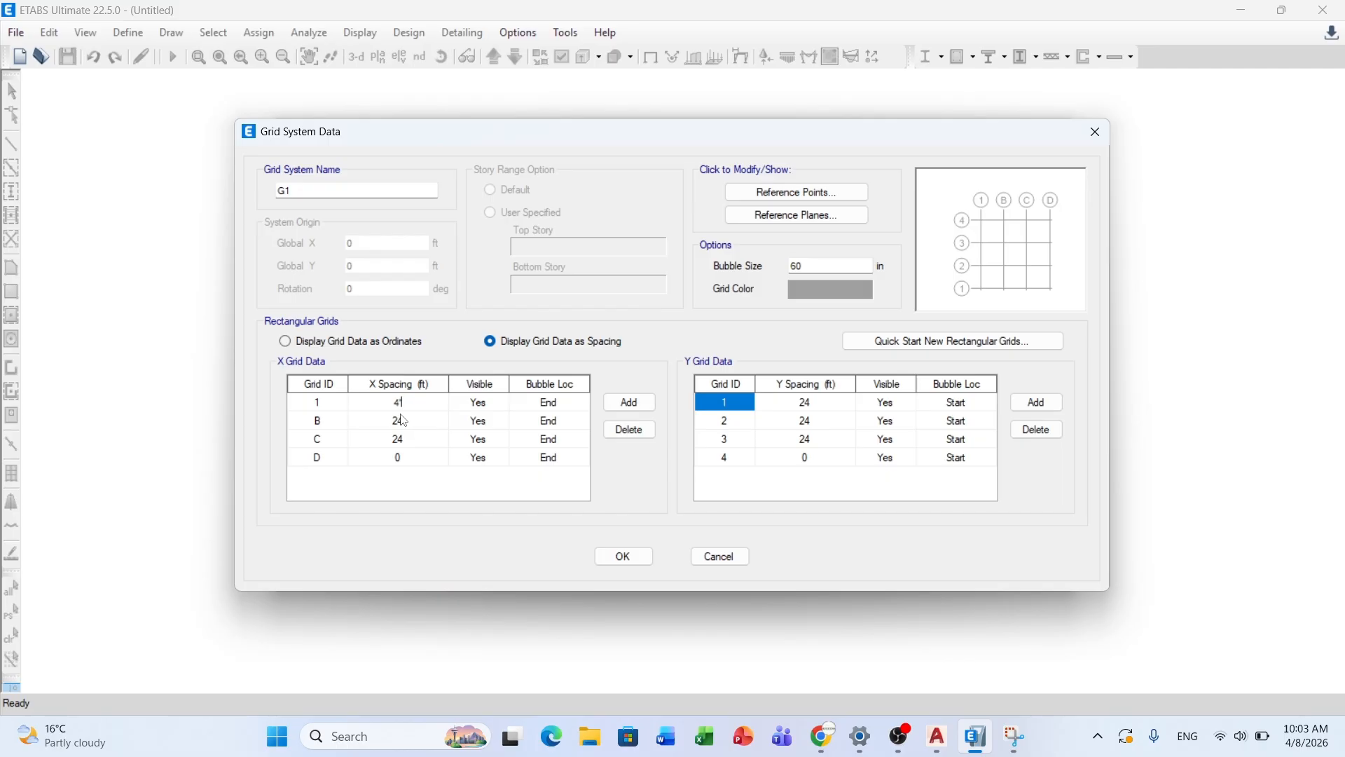
key(Tab)
key(Tab)
key(Tab)
key(Tab)
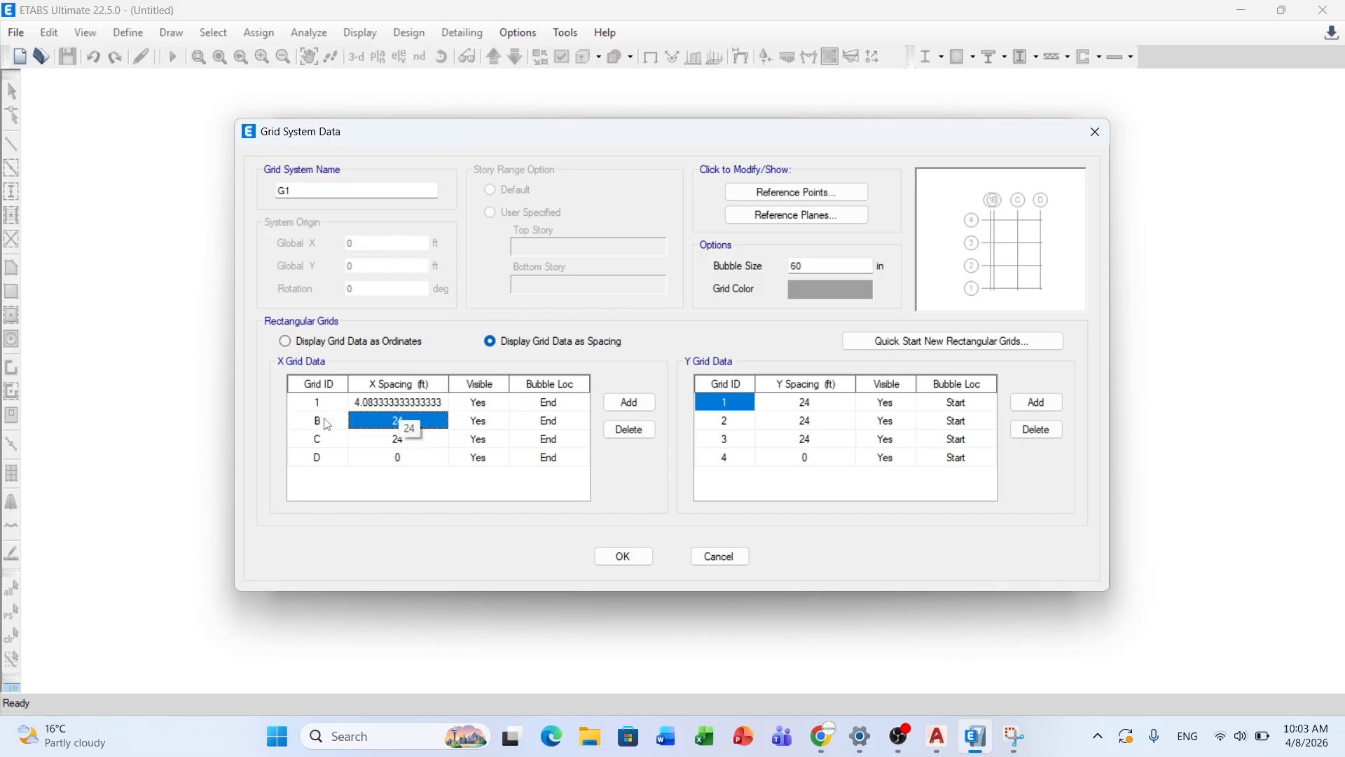
Step: Add seven more grid lines to the X grid data
click(327, 424)
click(644, 411)
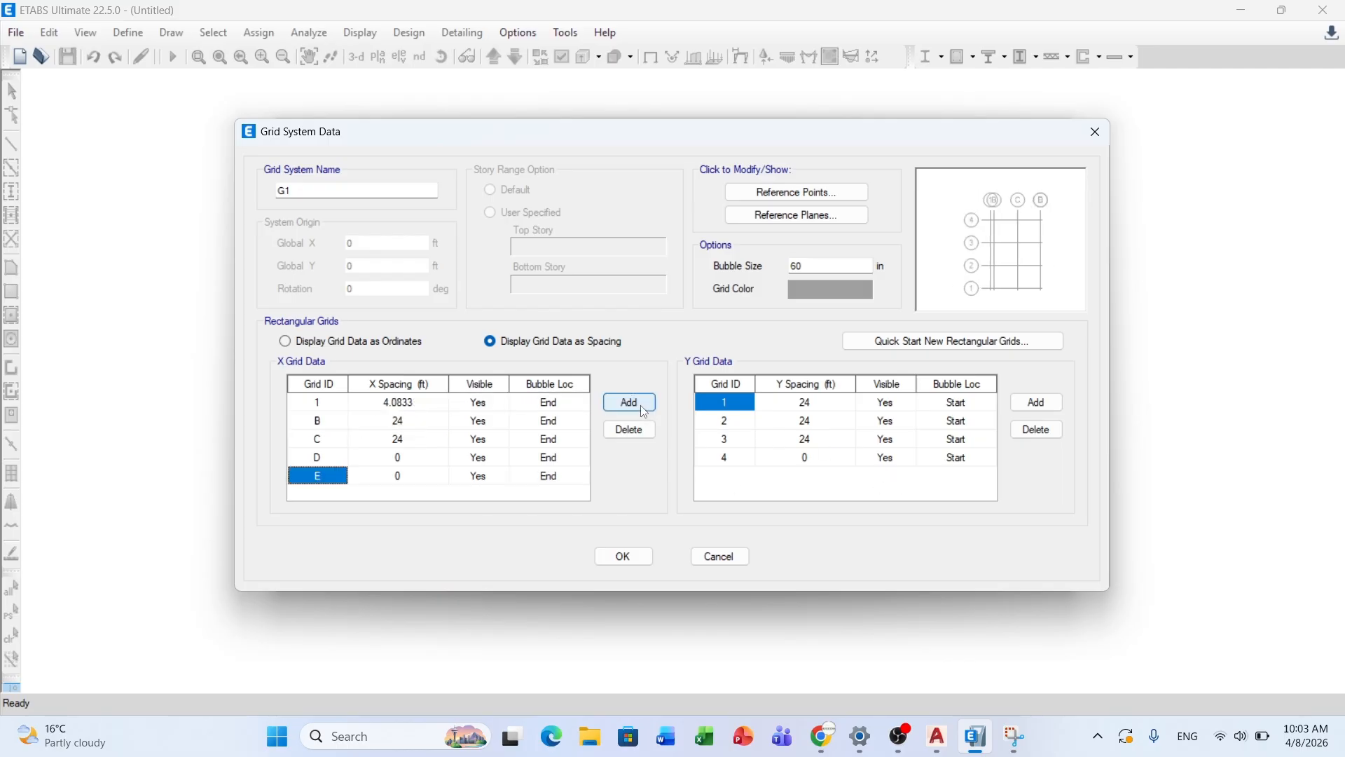
click(645, 412)
click(645, 411)
click(640, 405)
click(640, 405)
click(640, 405)
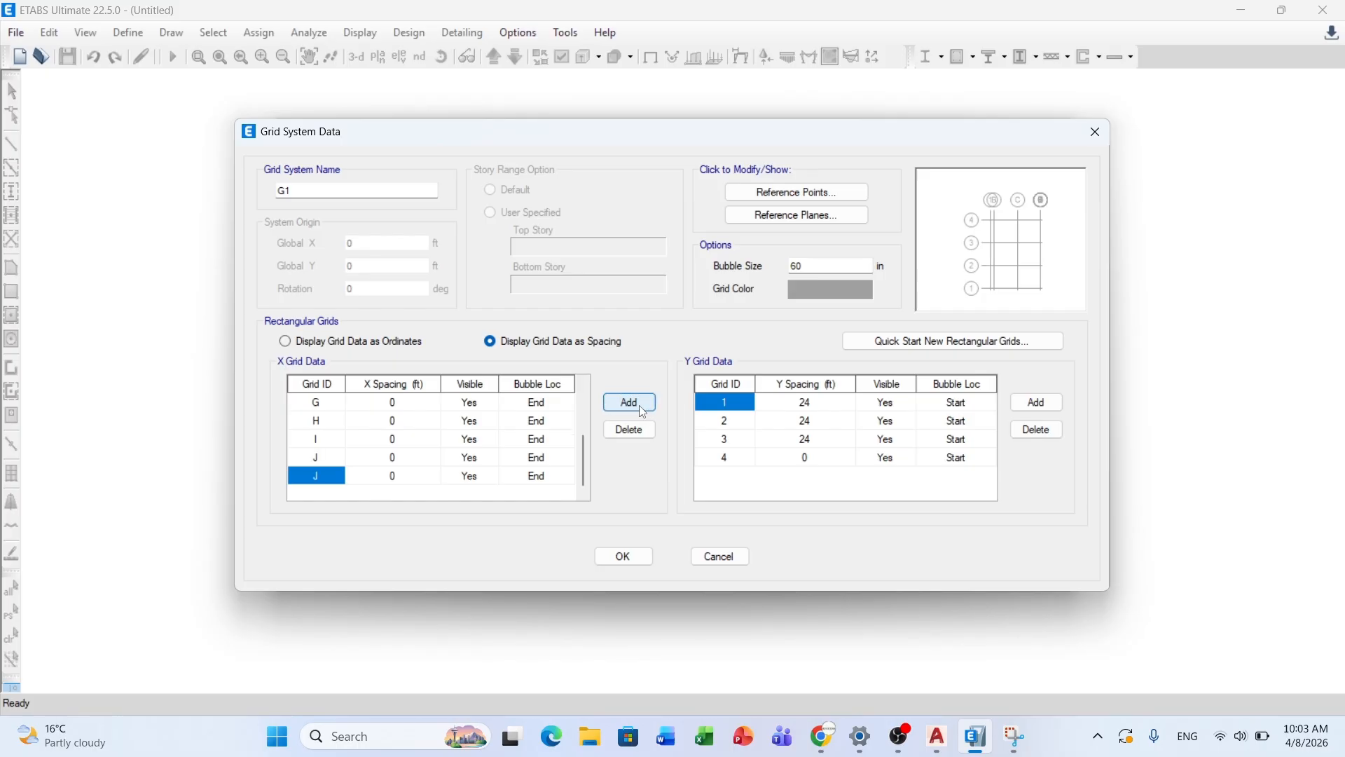
click(640, 405)
scroll(393, 421, up, 2)
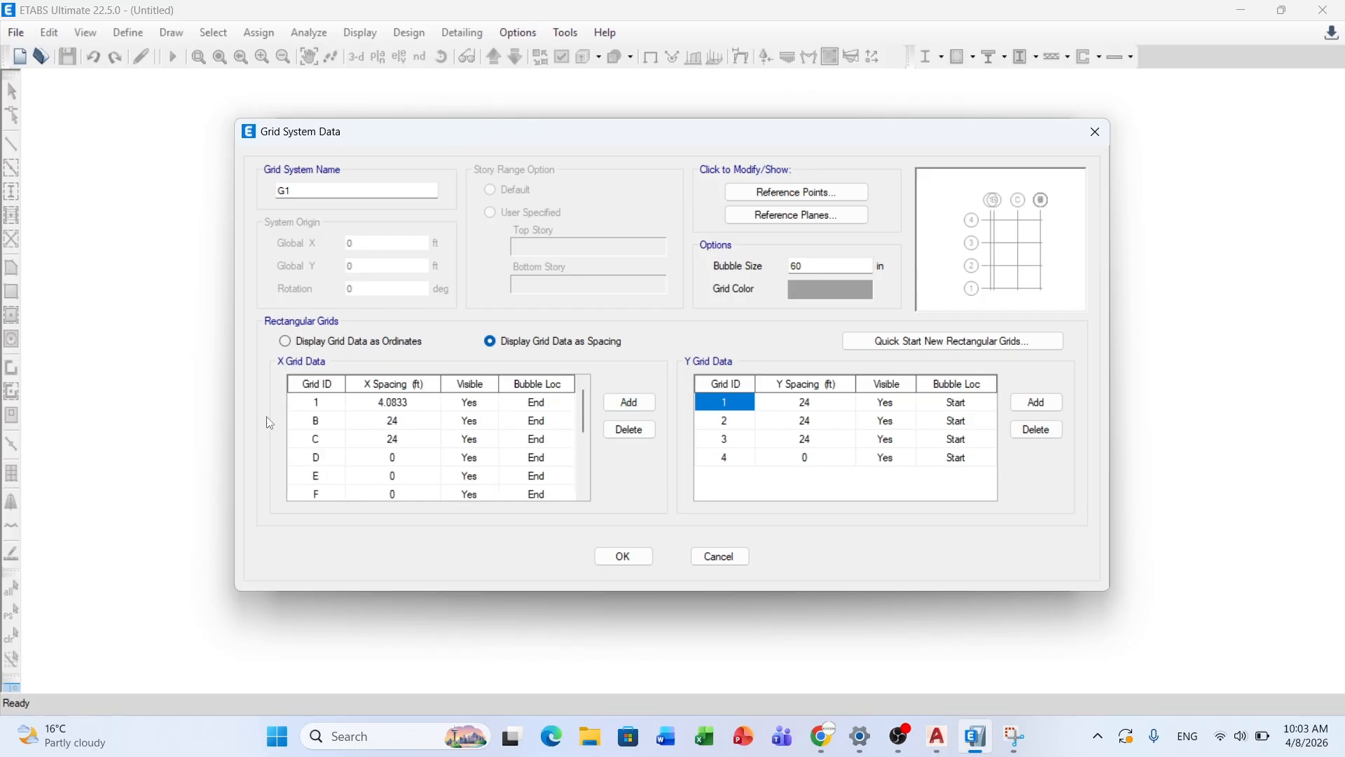
Step: Rename the second X grid line as 2 and set its spacing to 7'11 according to the AutoCAD layout
click(316, 420)
text(2)
key(Tab)
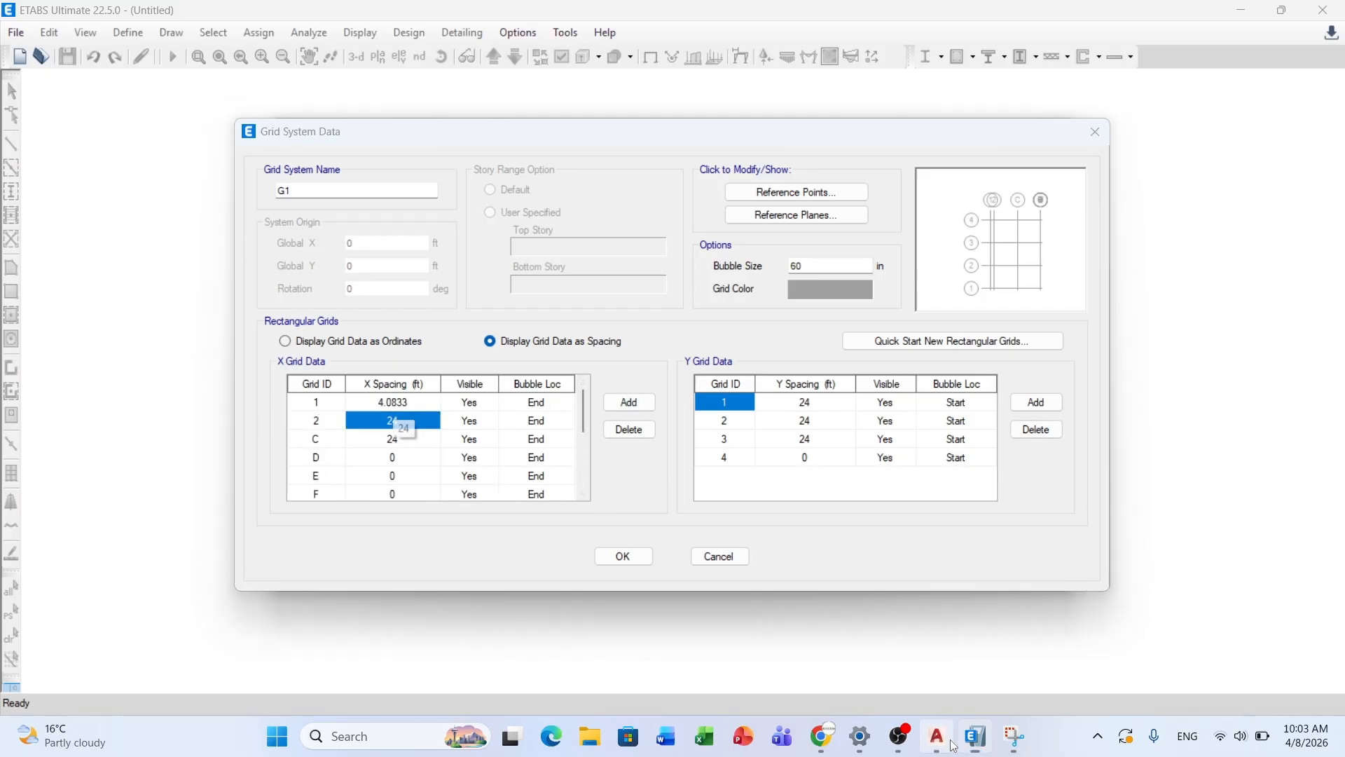
click(952, 744)
click(952, 744)
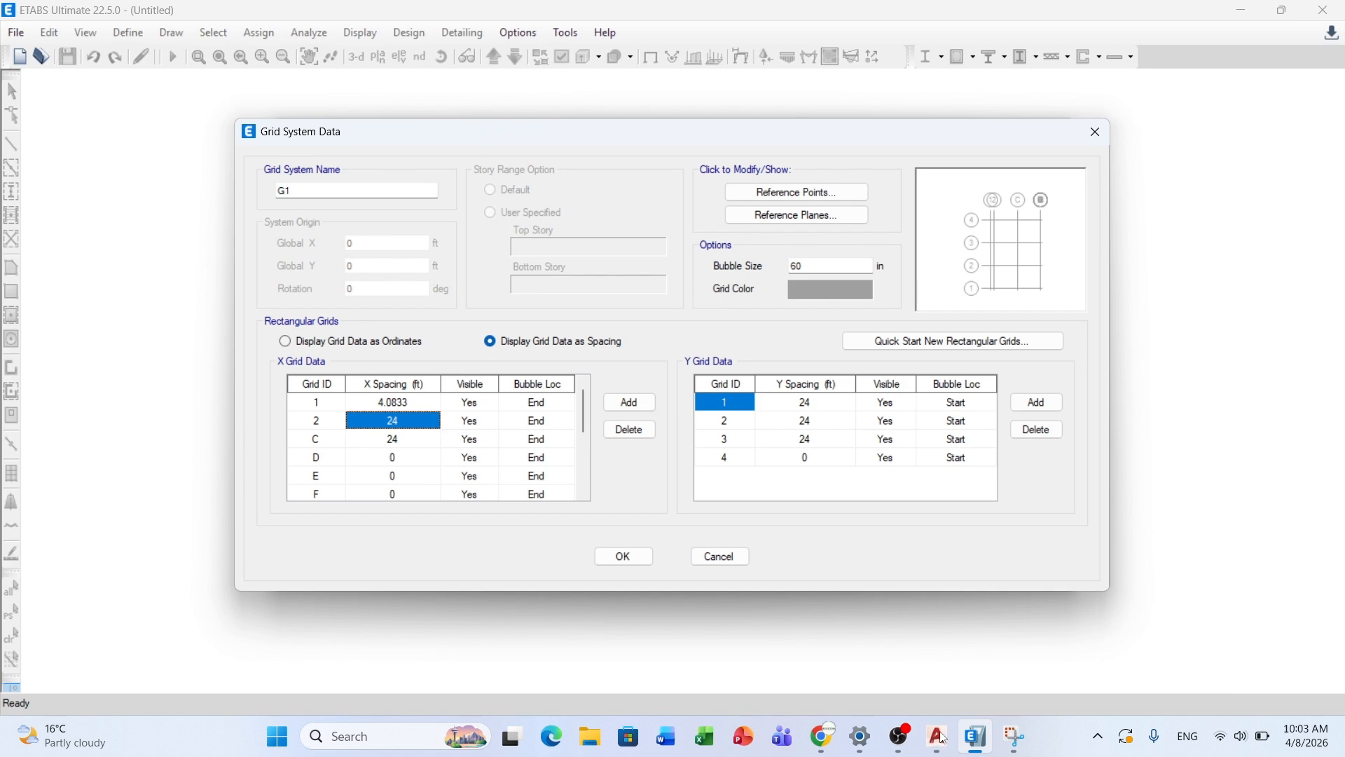
text(7)
text('11)
key(Tab)
key(Tab)
key(Tab)
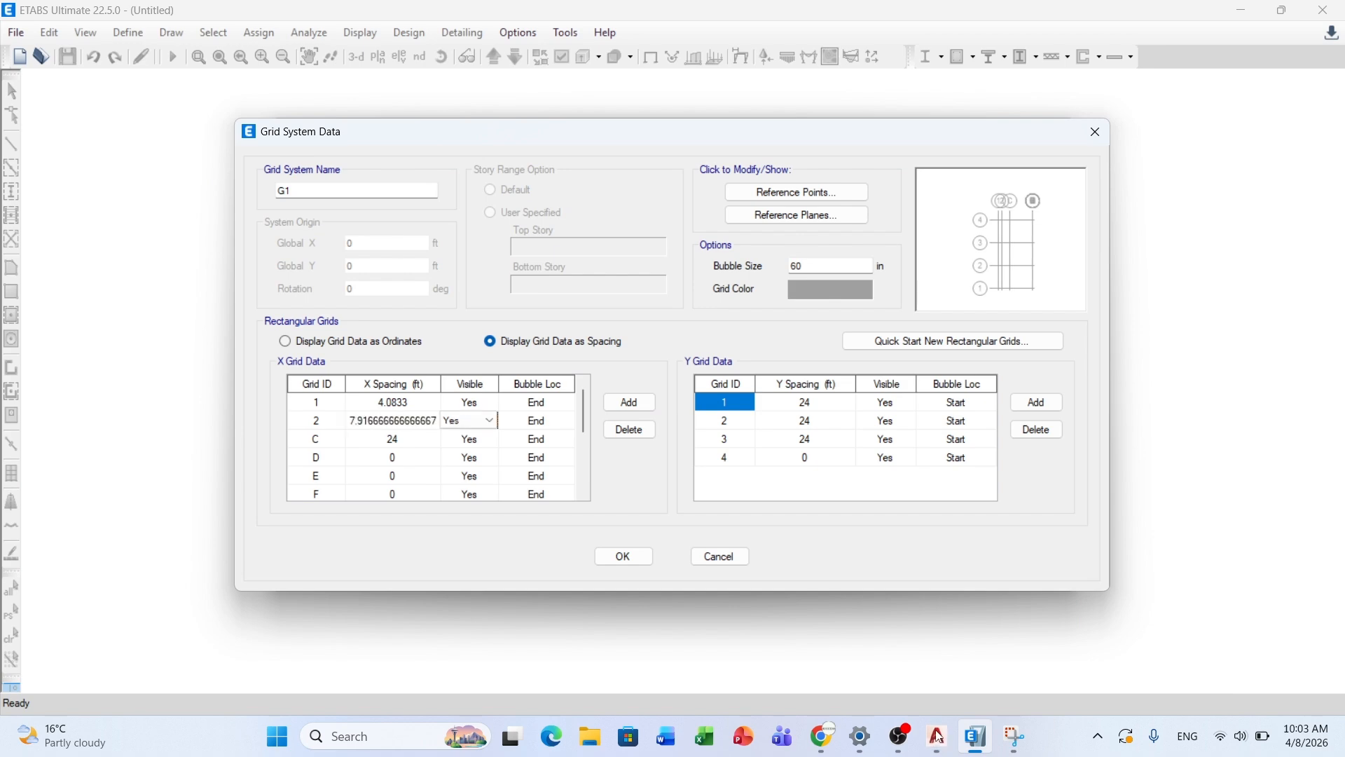
Step: Rename the third X grid line as 3 and set its spacing to 11.75 ft according to the AutoCAD layout
text(3)
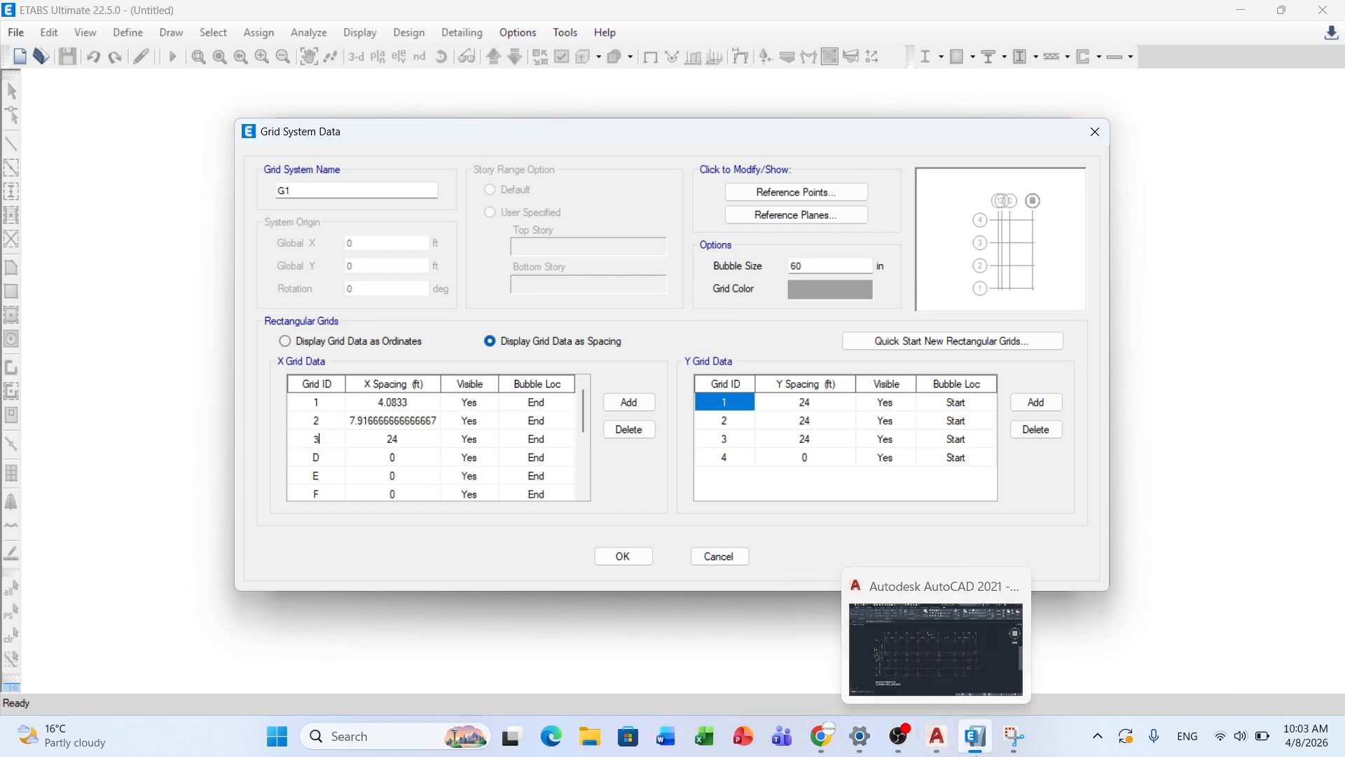
click(932, 739)
click(929, 741)
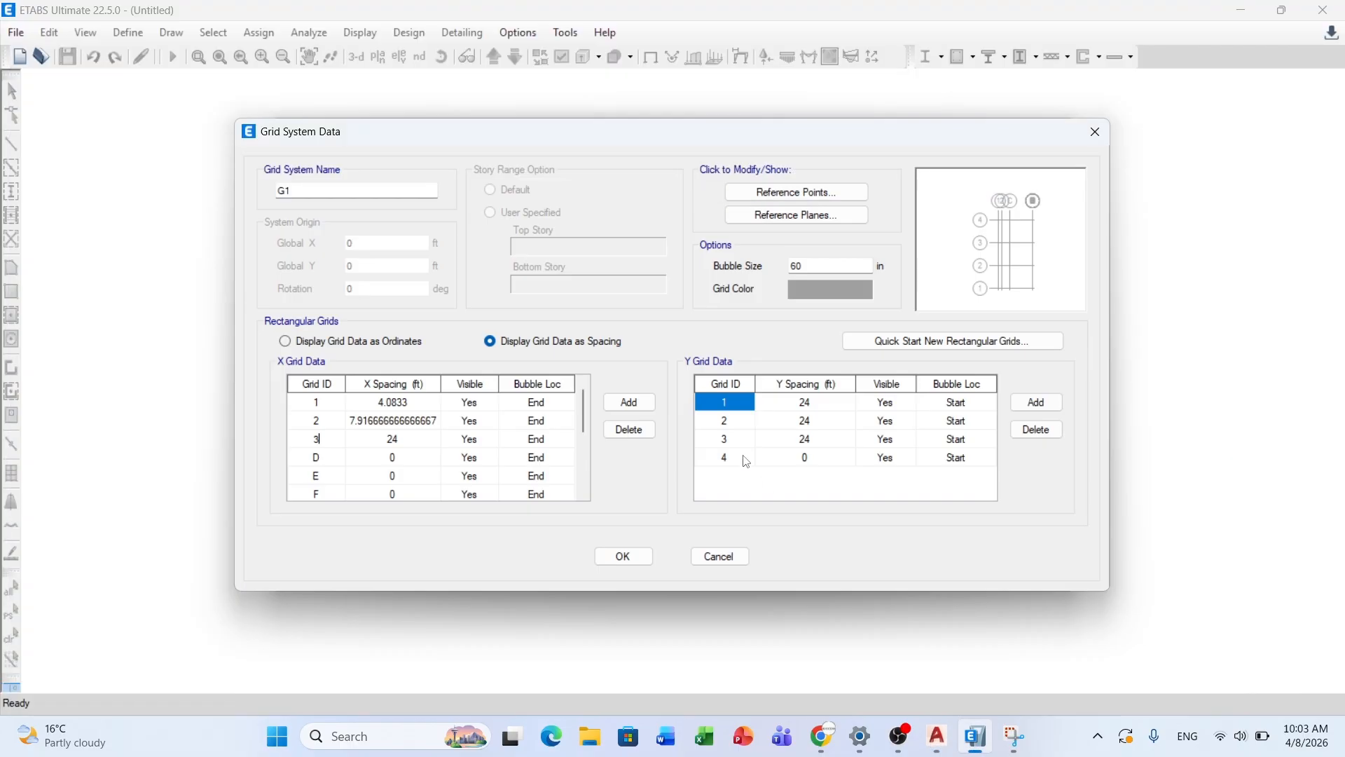
key(Tab)
text(11)
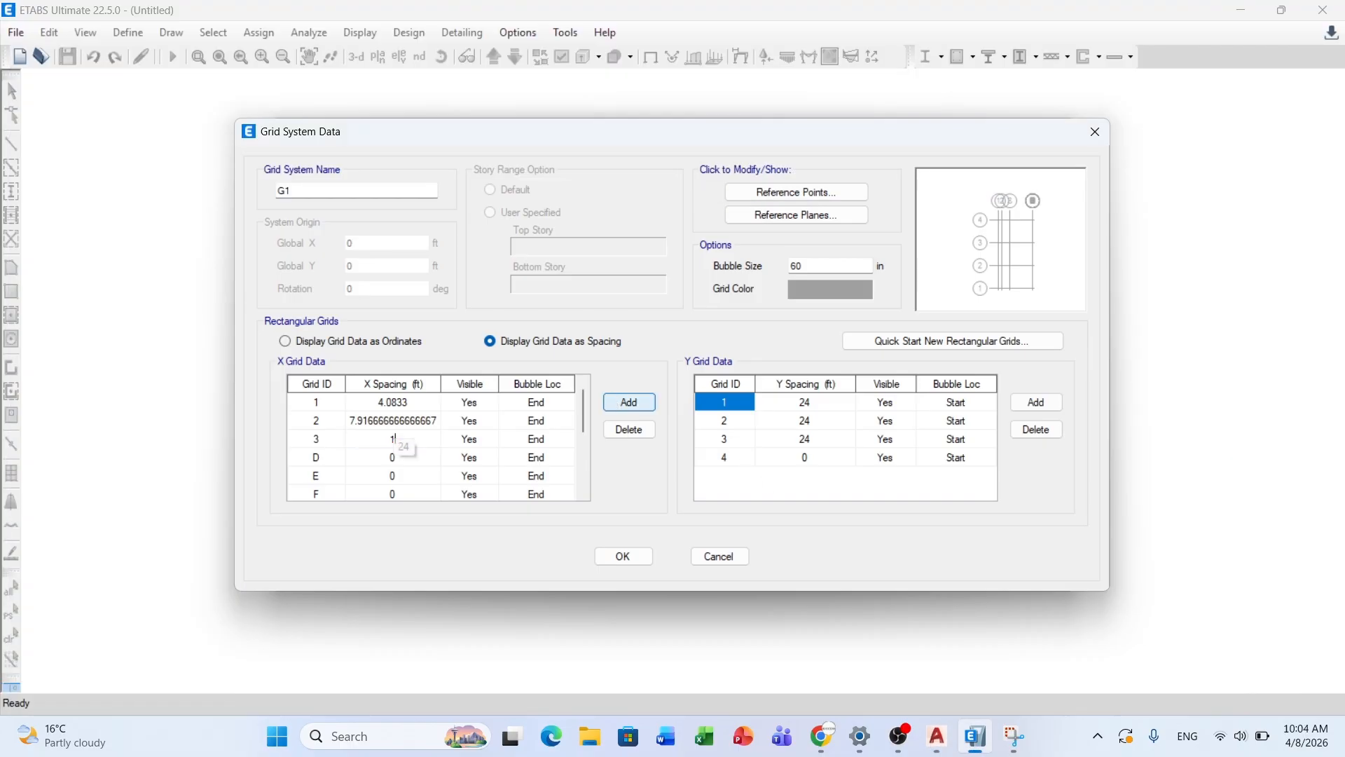
text(.75)
key(Tab)
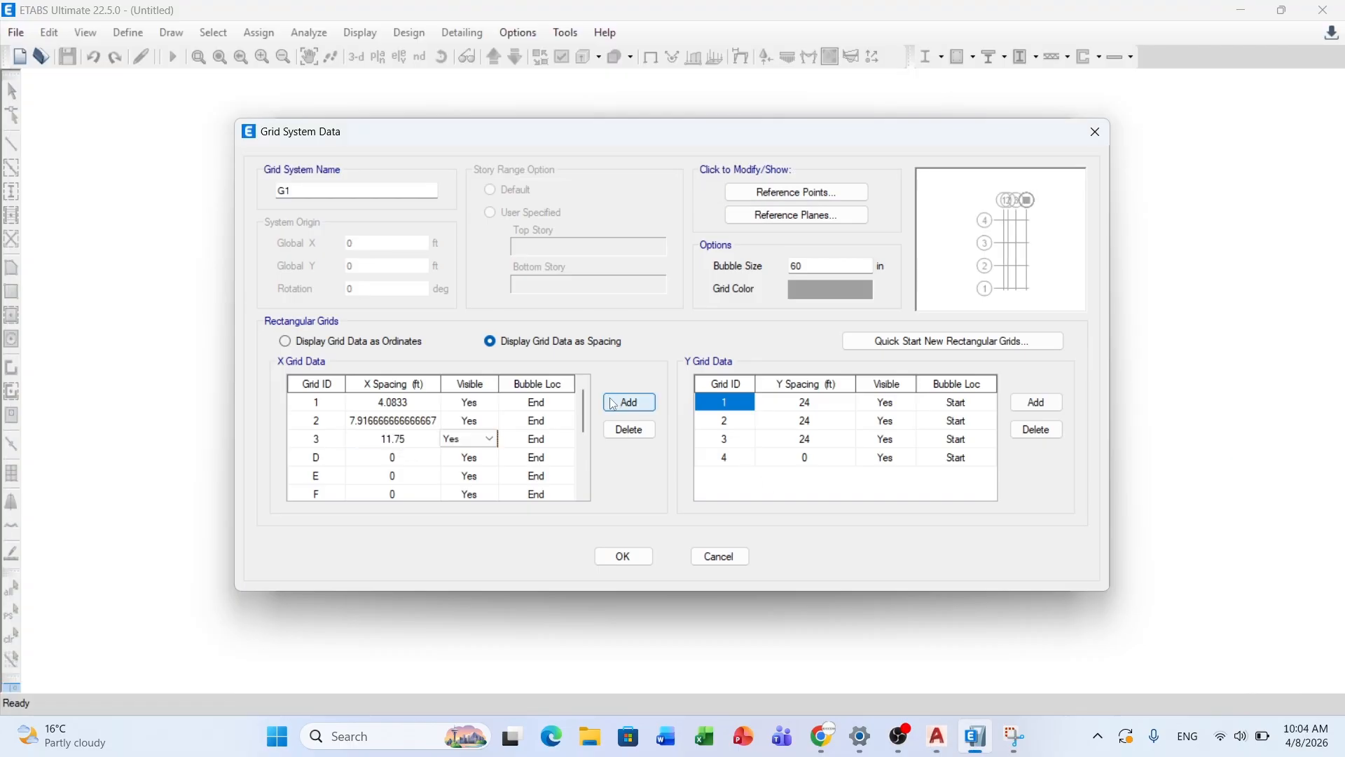
Step: Rename the fourth X grid line as 4 and set its spacing to 11.75 ft according to the AutoCAD layout
key(Tab)
key(Tab)
key(Tab)
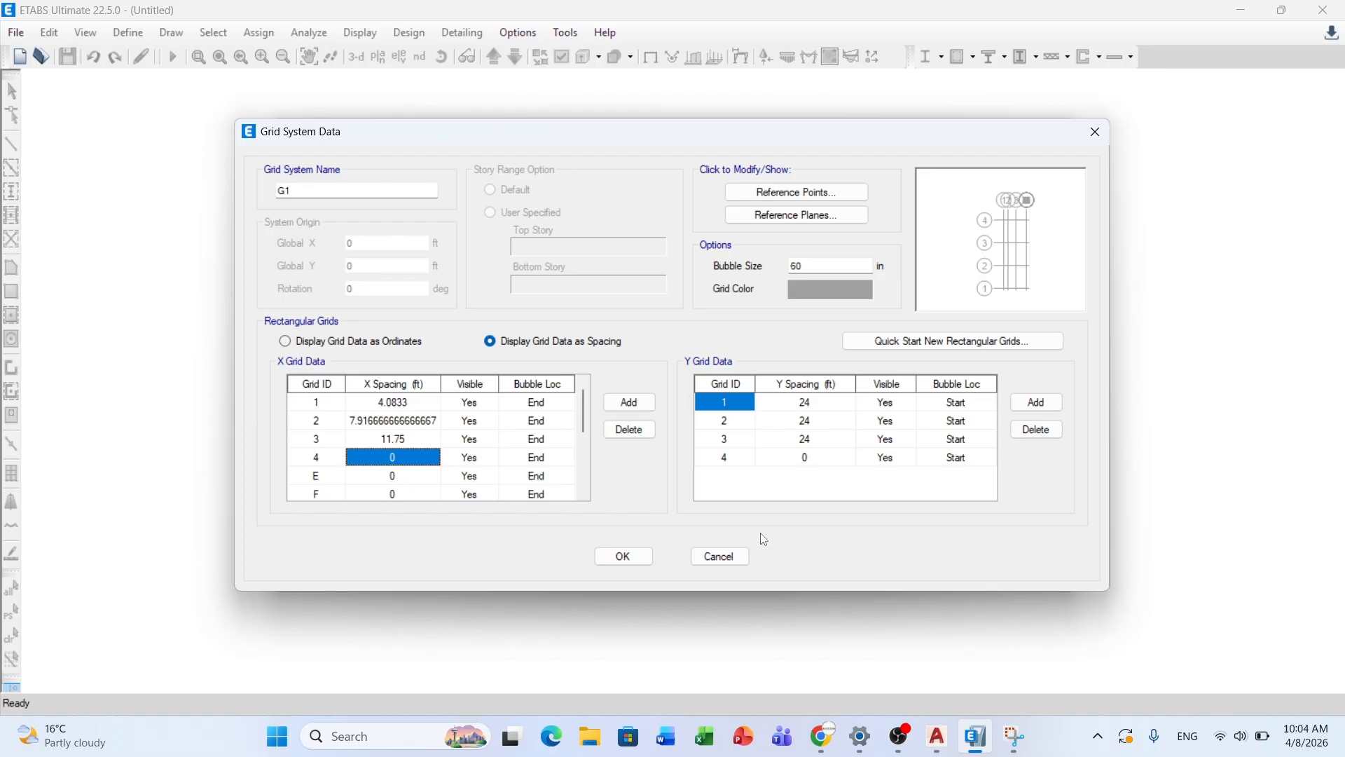
click(937, 739)
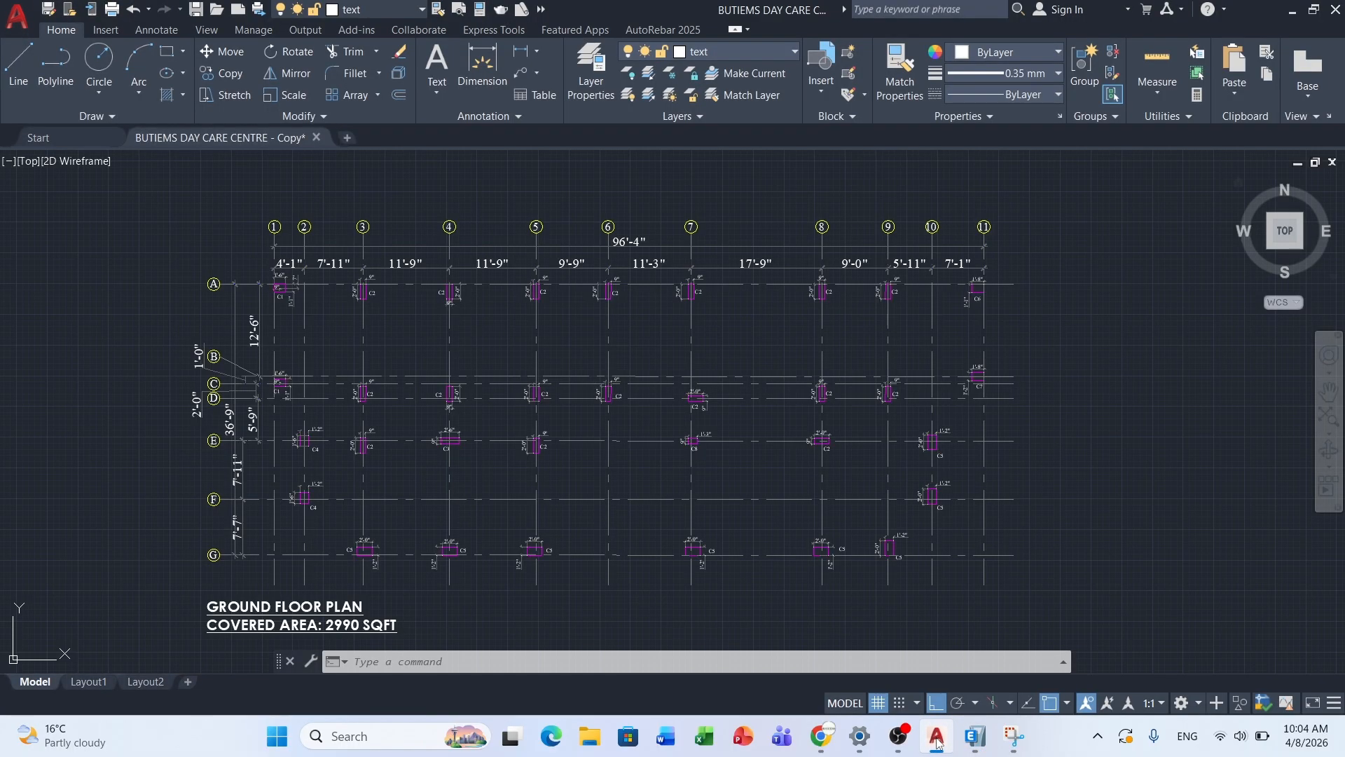
click(974, 737)
text(11)
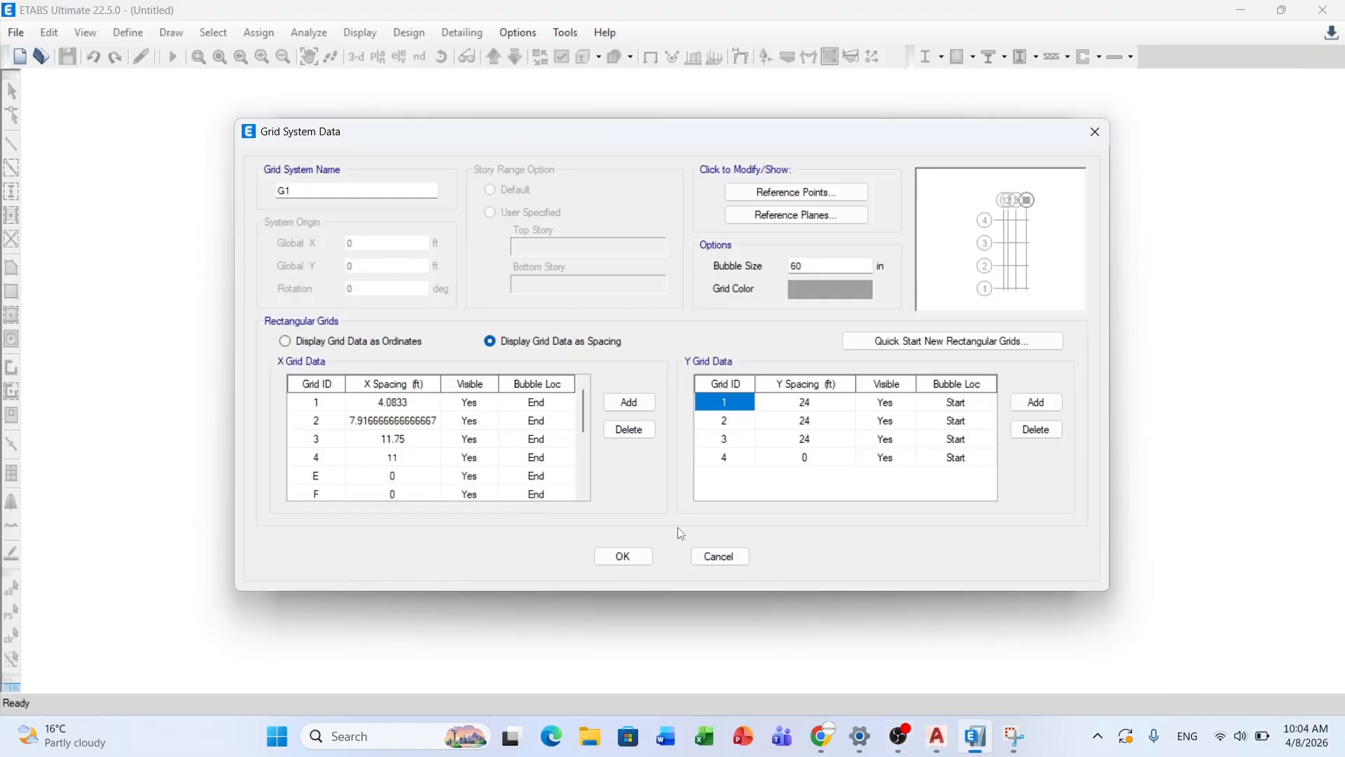
text(.75)
key(Tab)
key(Tab)
key(Tab)
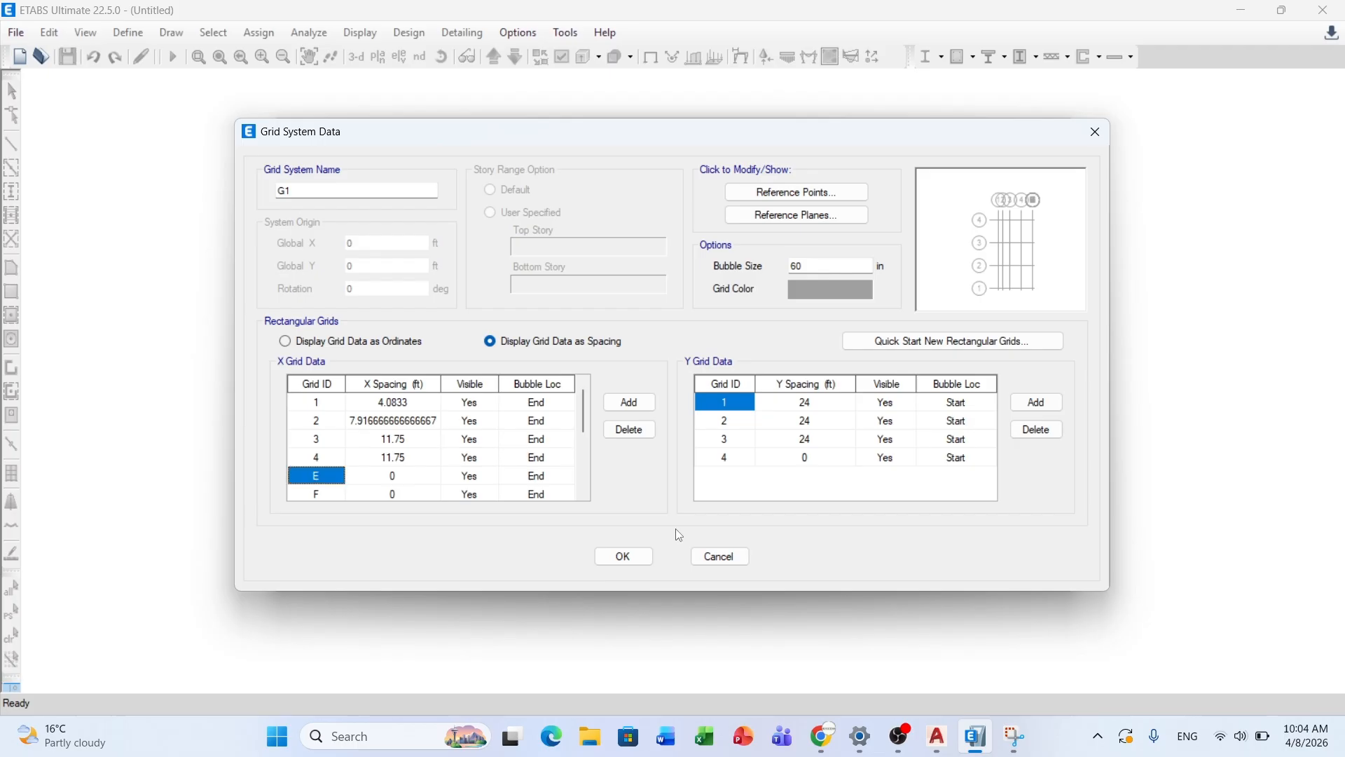
Step: Rename the fifth X grid line as 5 and set its spacing to 9'9 according to the AutoCAD layout
text(5)
key(Tab)
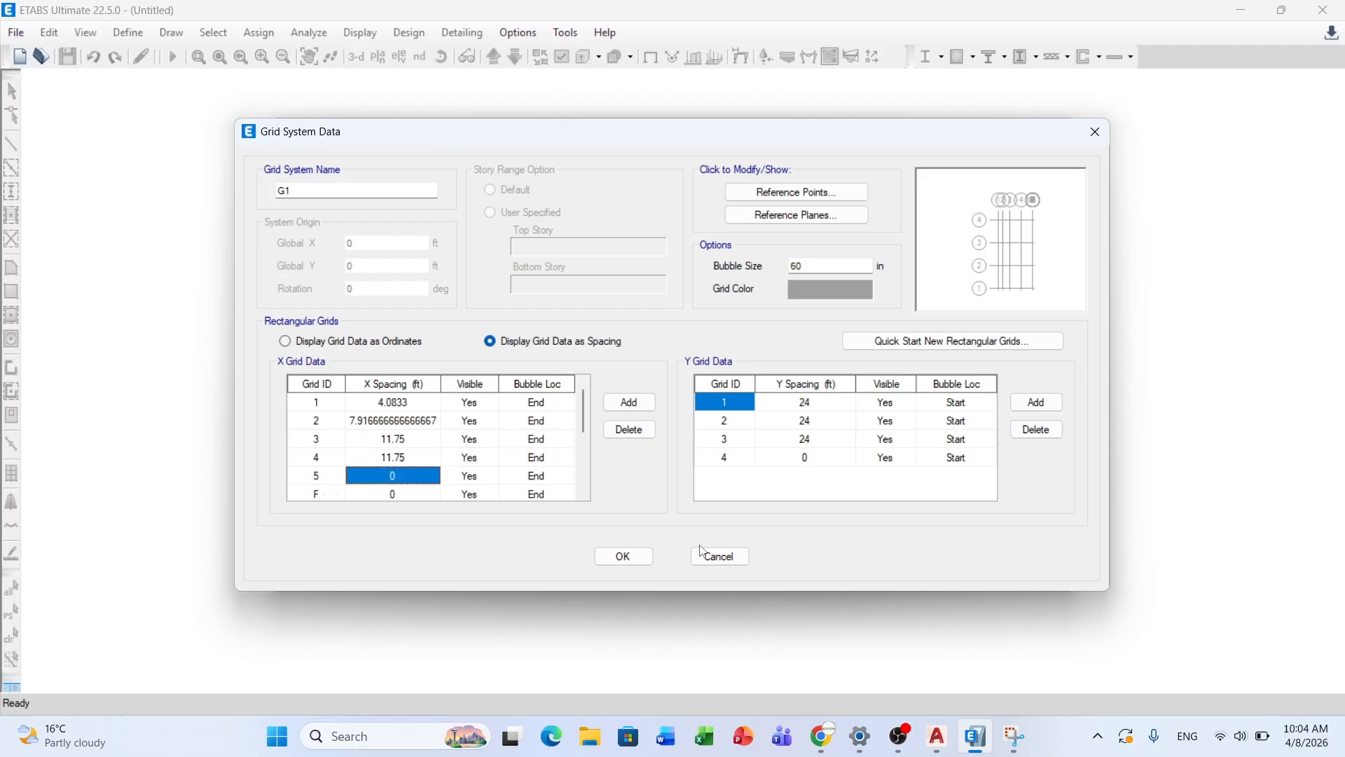
click(940, 744)
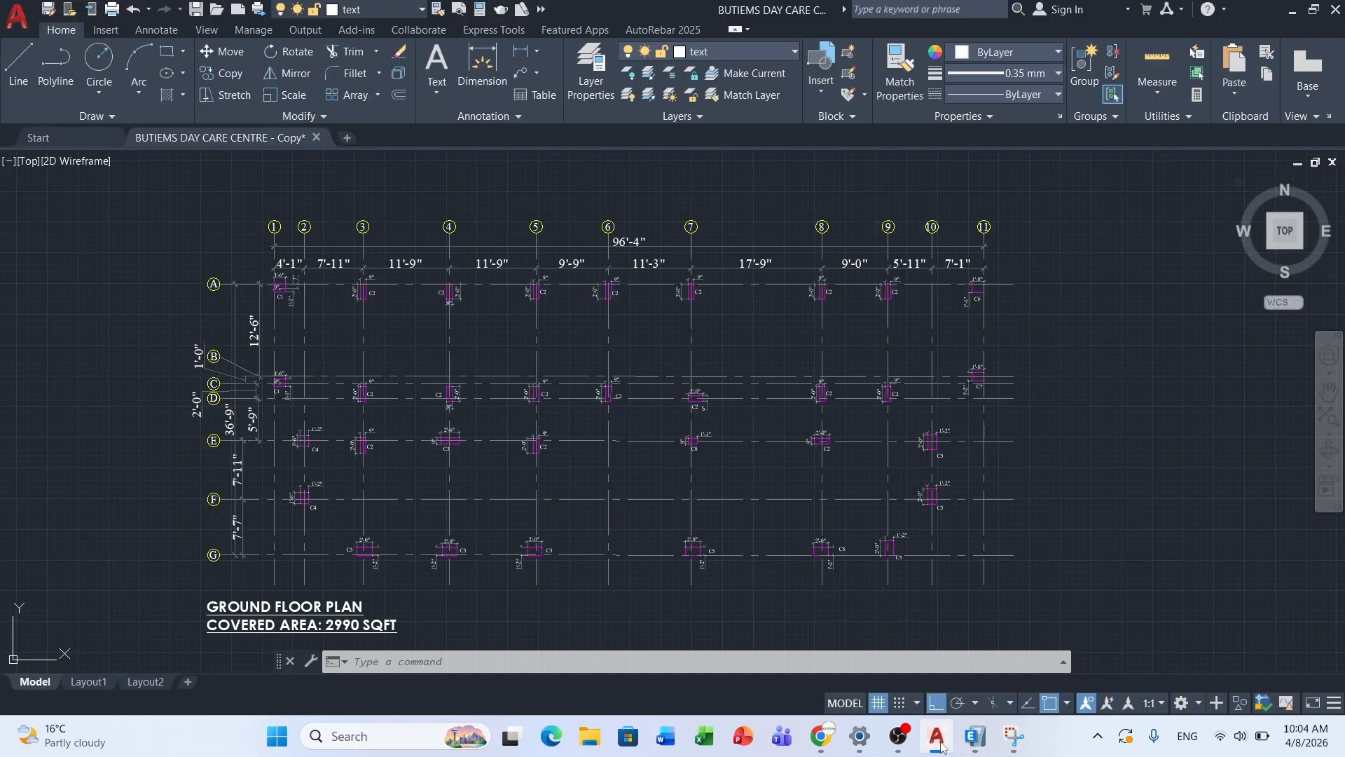
key(alt+Tab)
text(9'9)
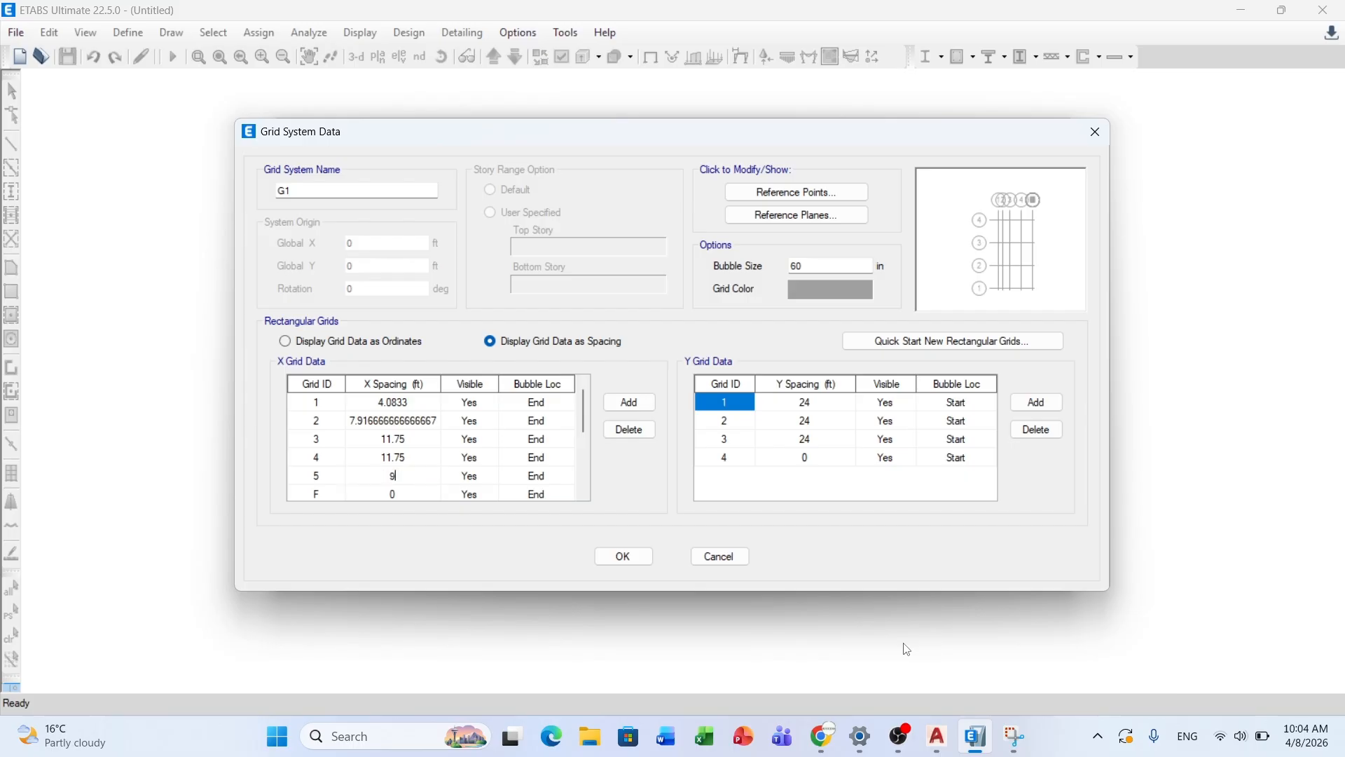
key(Tab)
key(Tab)
key(Tab)
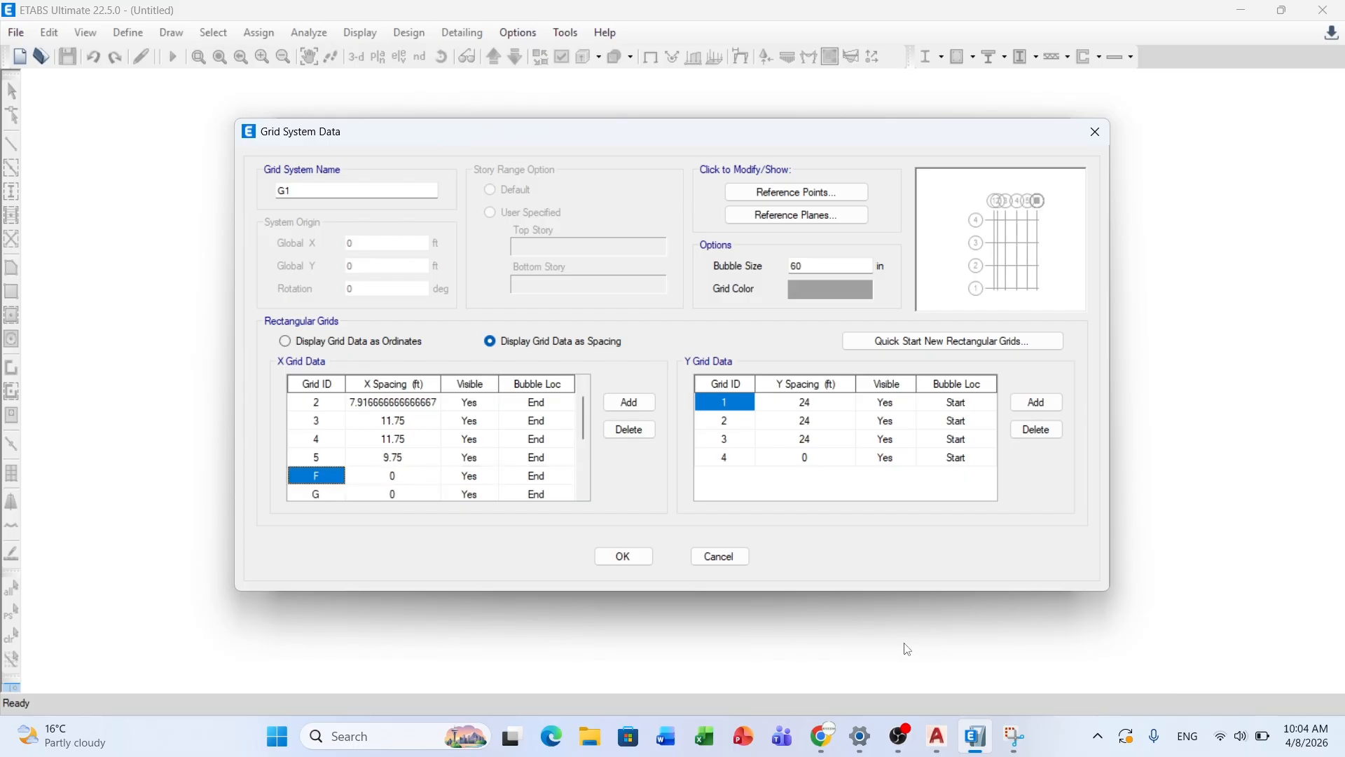
Step: Rename the sixth X grid line as 6 and set its spacing to 11'3 according to the AutoCAD layout
text(6)
key(Tab)
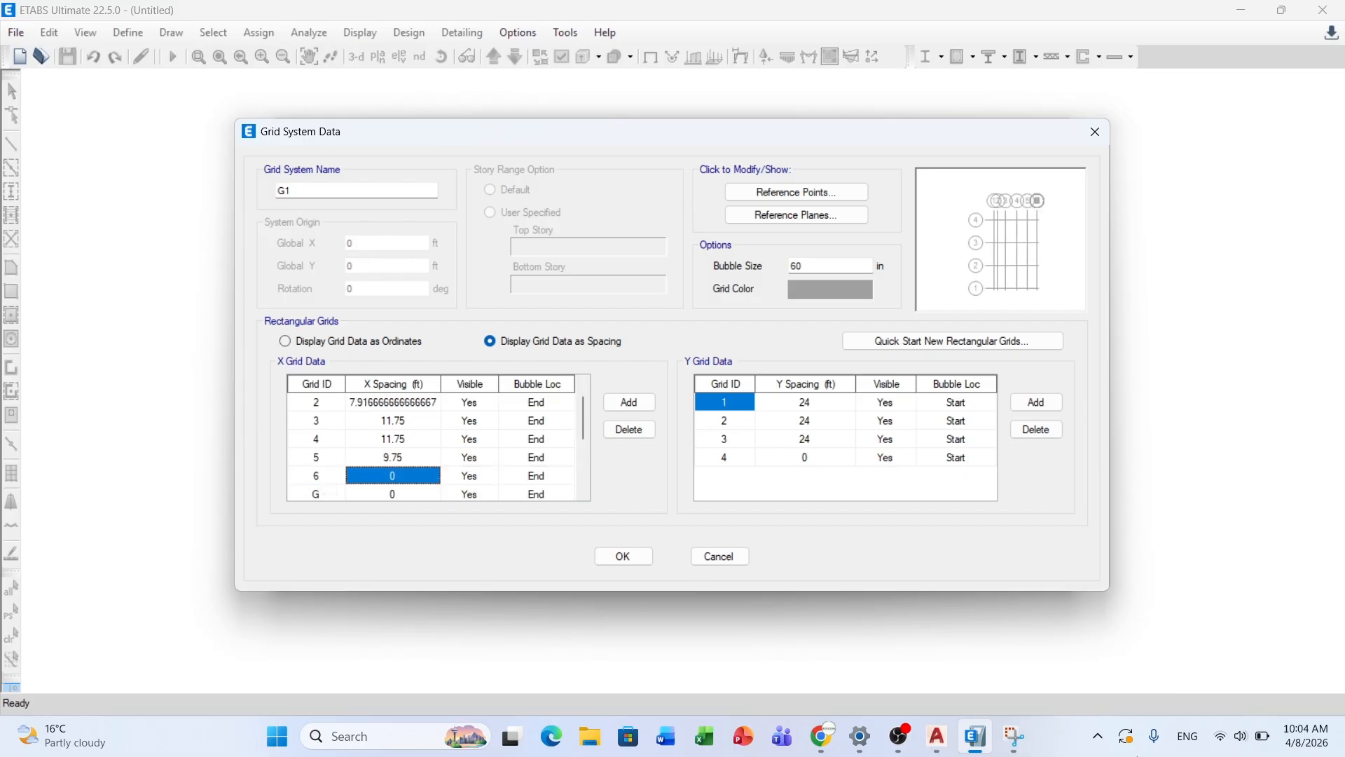
click(940, 737)
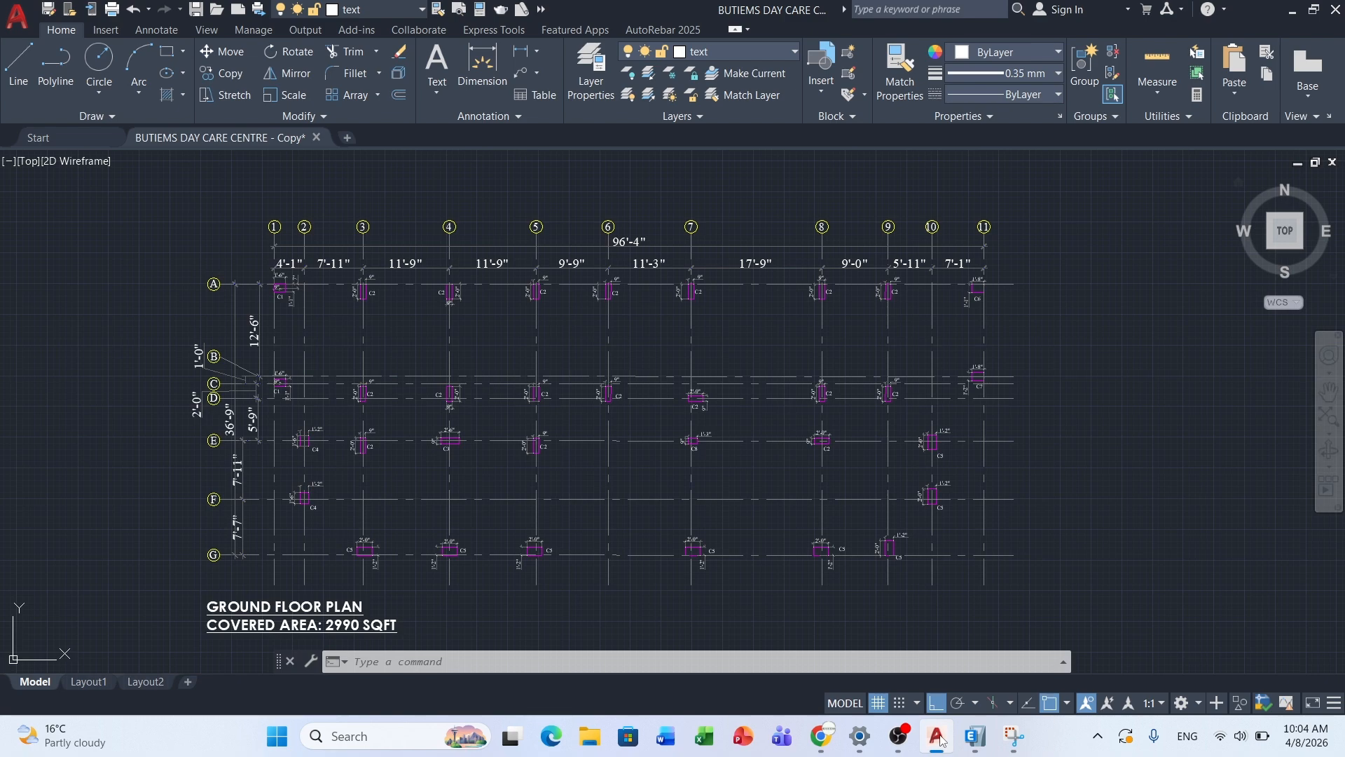
click(940, 739)
click(942, 741)
click(942, 740)
text(11')
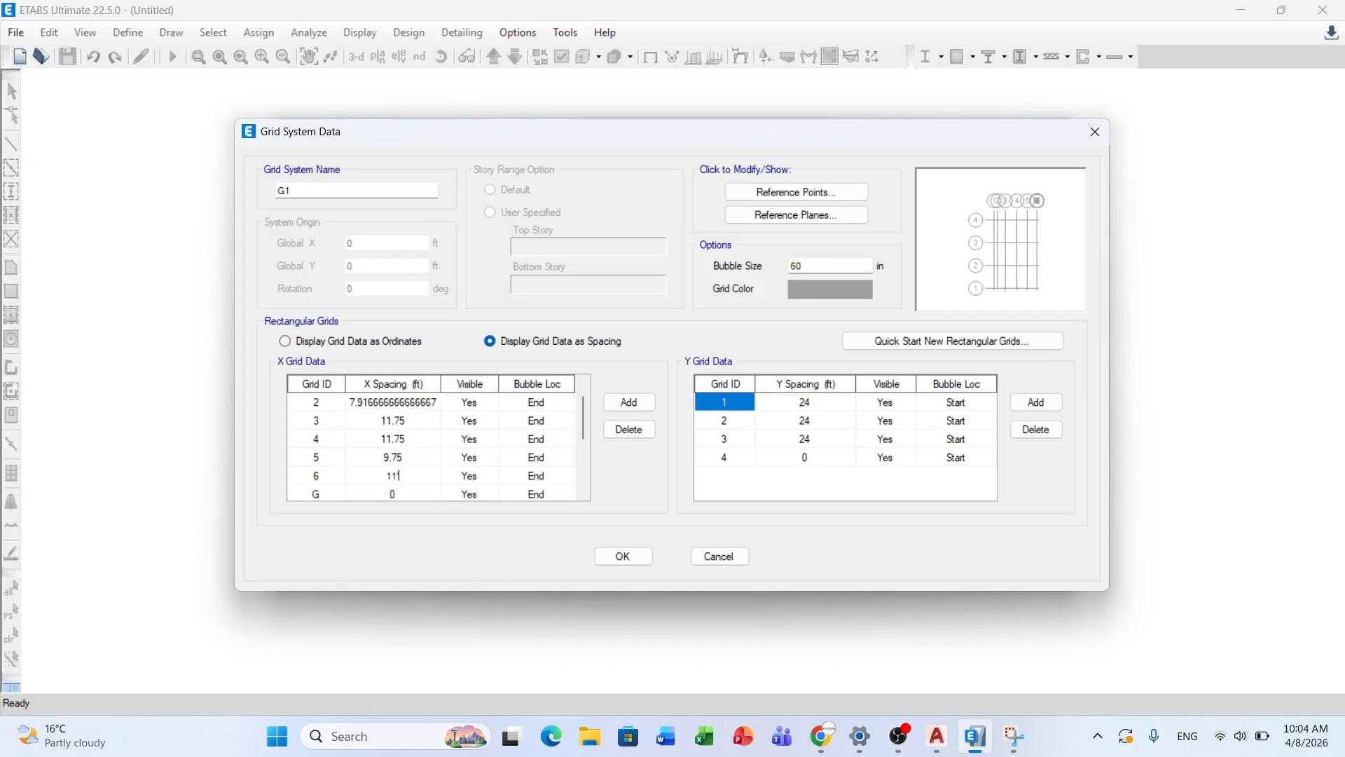
text(3)
key(Tab)
key(Tab)
key(Tab)
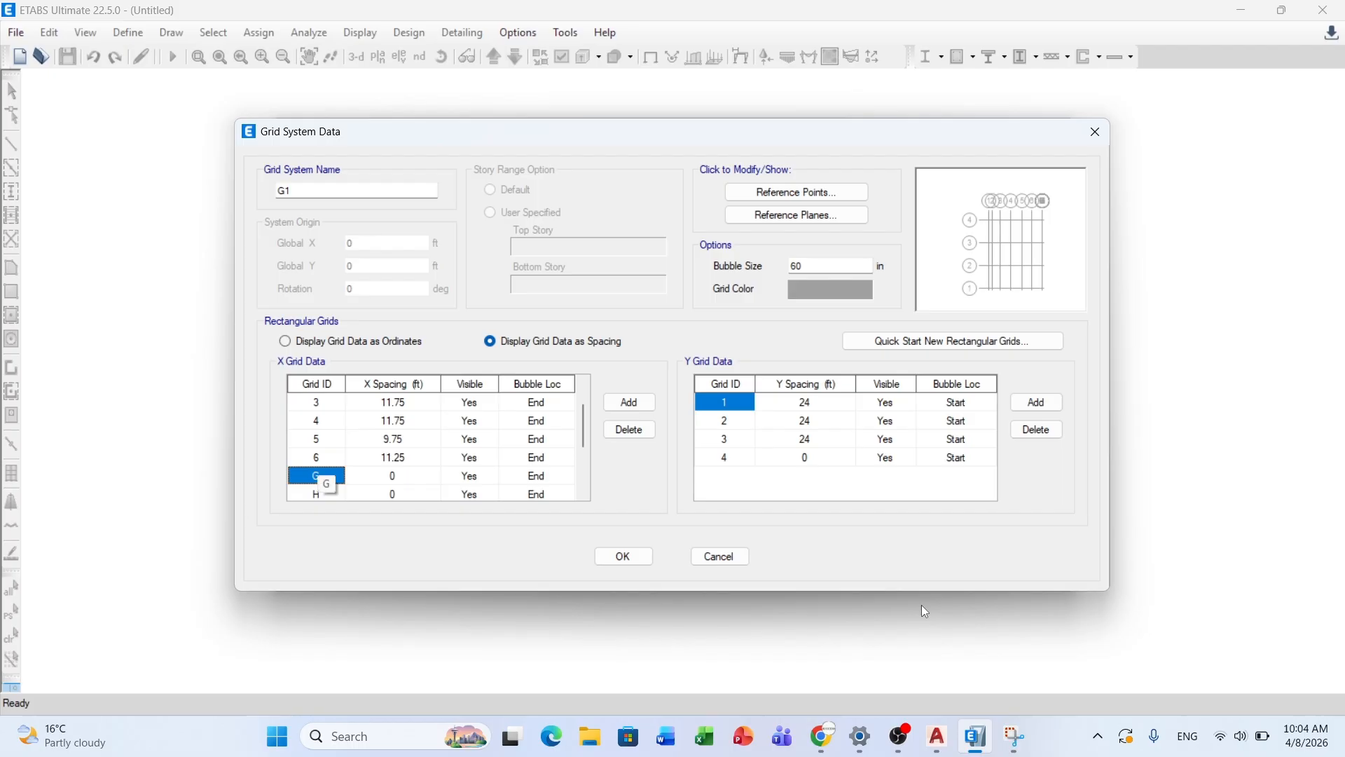
Step: Rename the seventh X grid line as 7 and set its spacing to 17'9 according to the AutoCAD layout
text(7)
key(Tab)
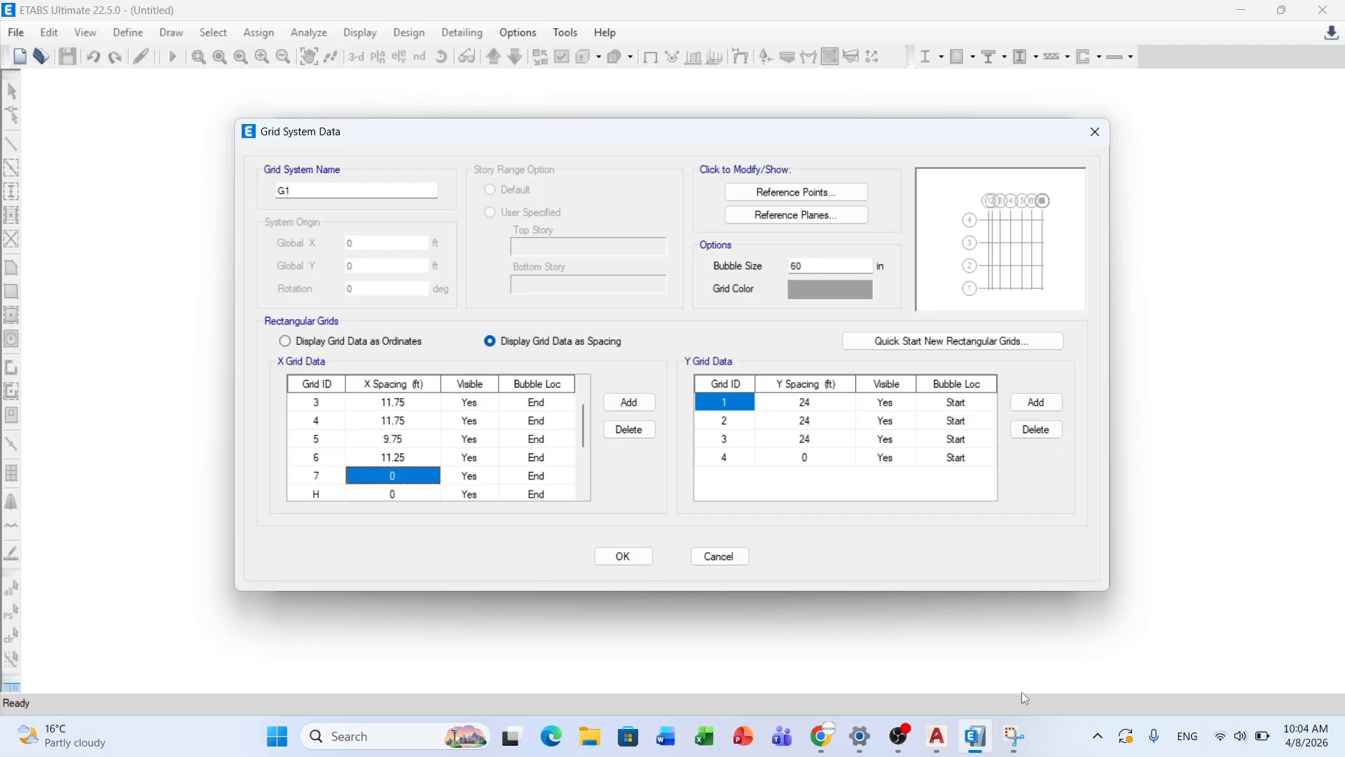
click(939, 741)
click(935, 742)
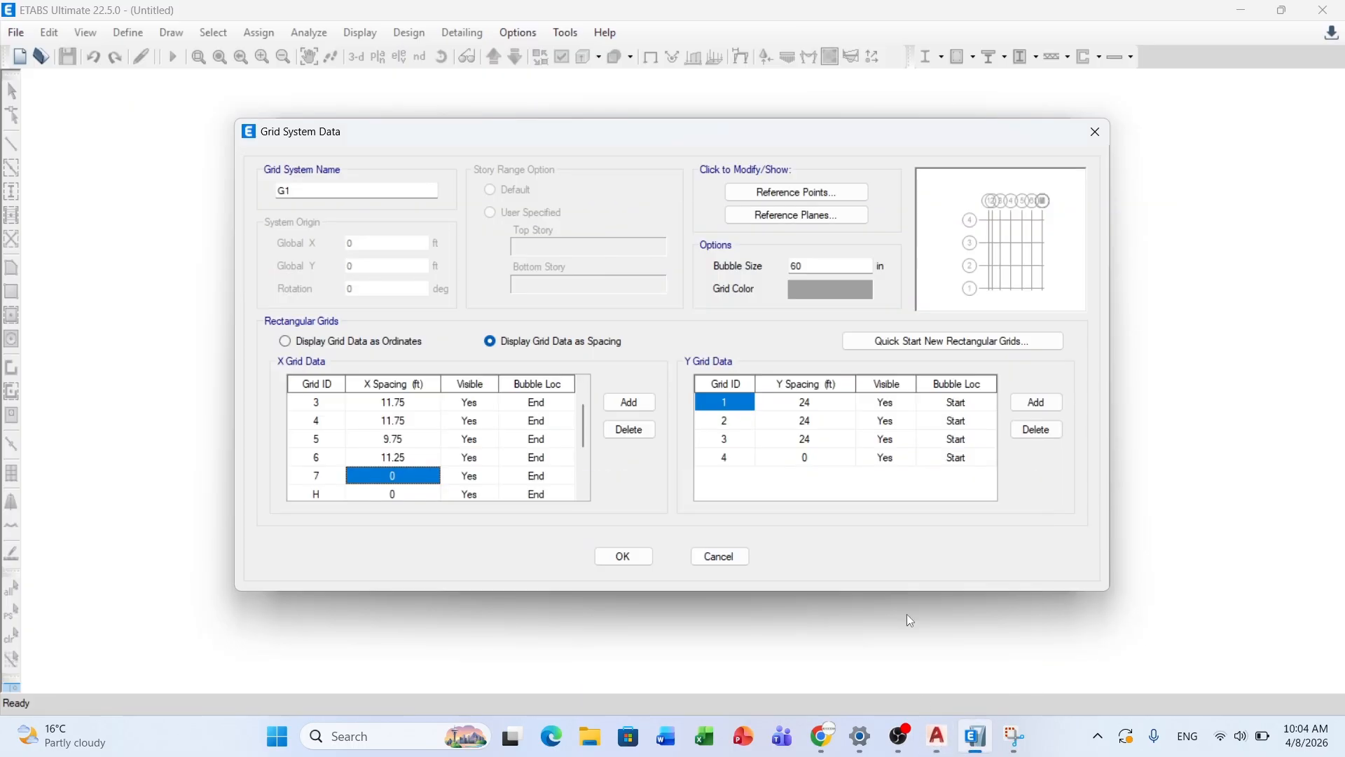
text(17)
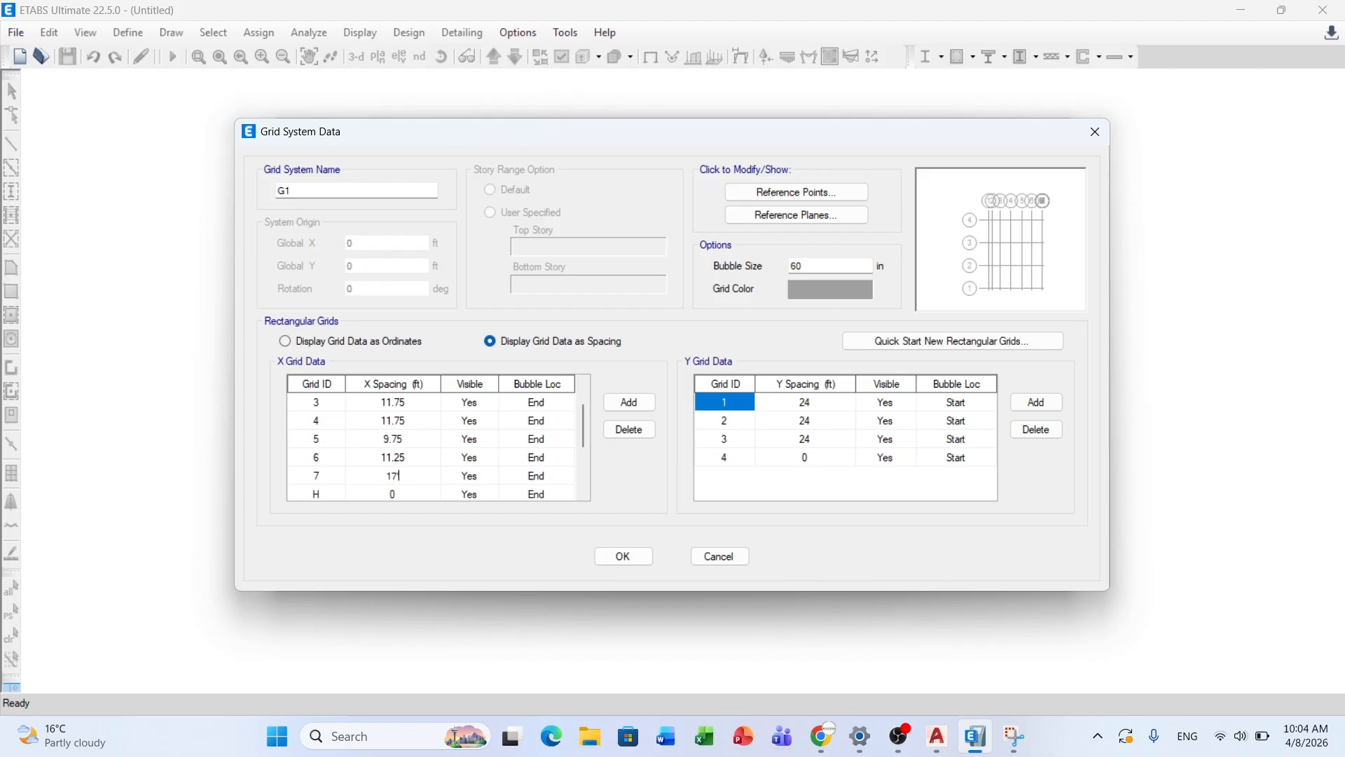
text('9)
key(Tab)
key(Tab)
key(Tab)
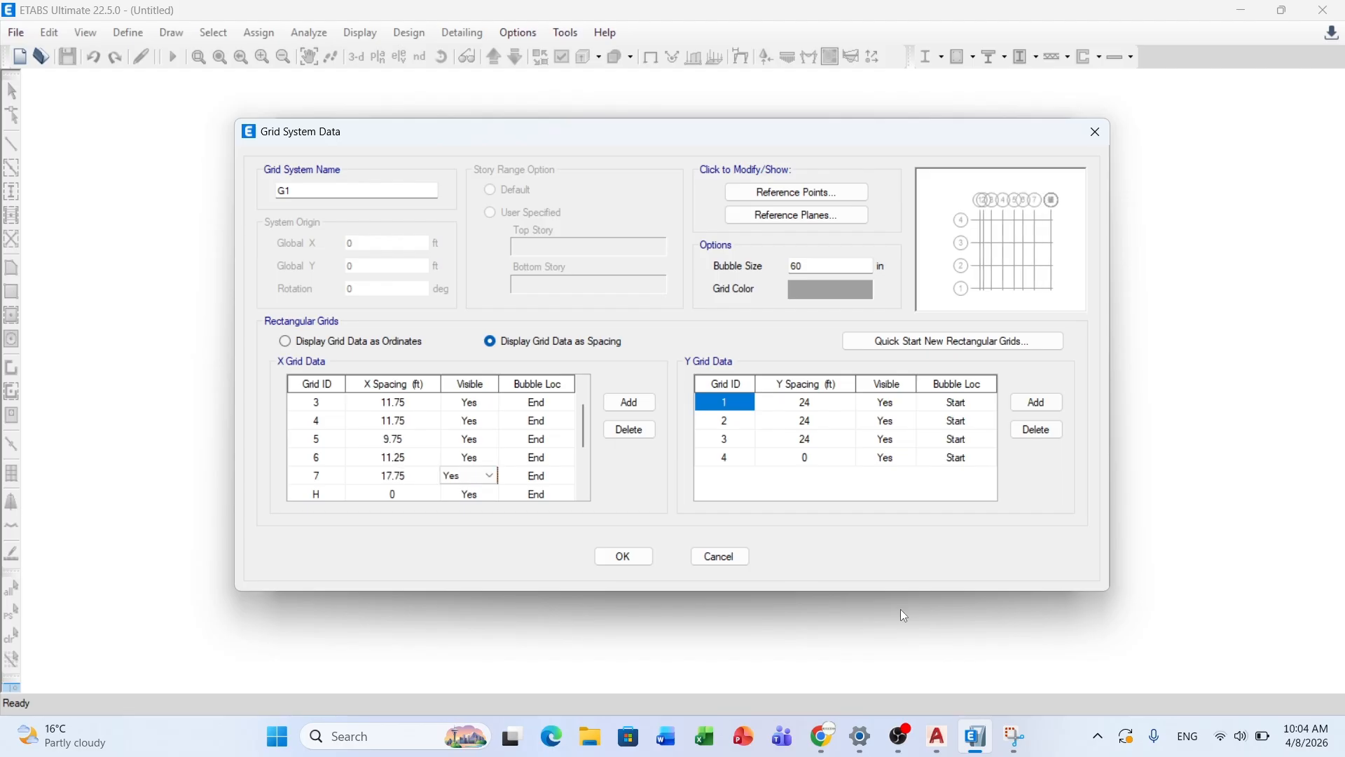
Step: Rename the eighth X grid line as 8 and set its spacing to 9 ft according to the AutoCAD layout
text(8)
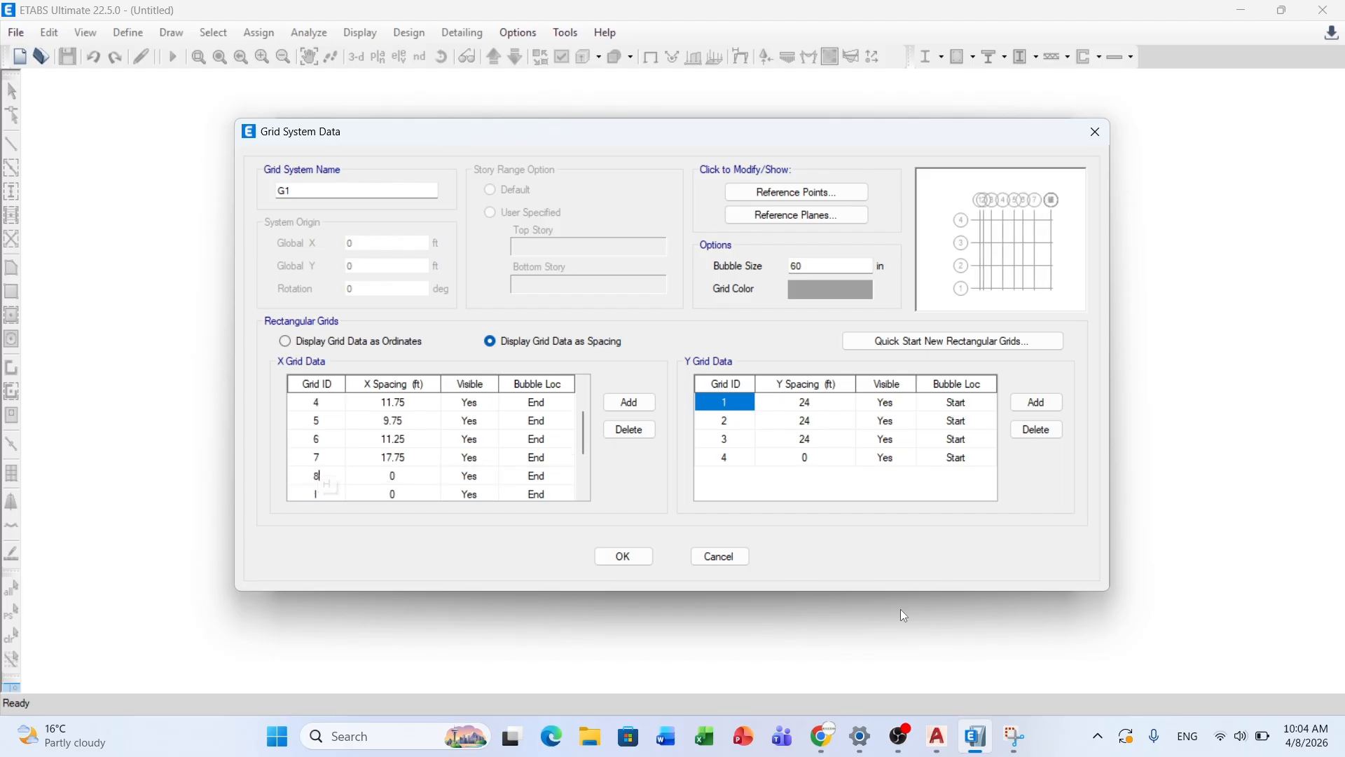
key(Tab)
click(949, 745)
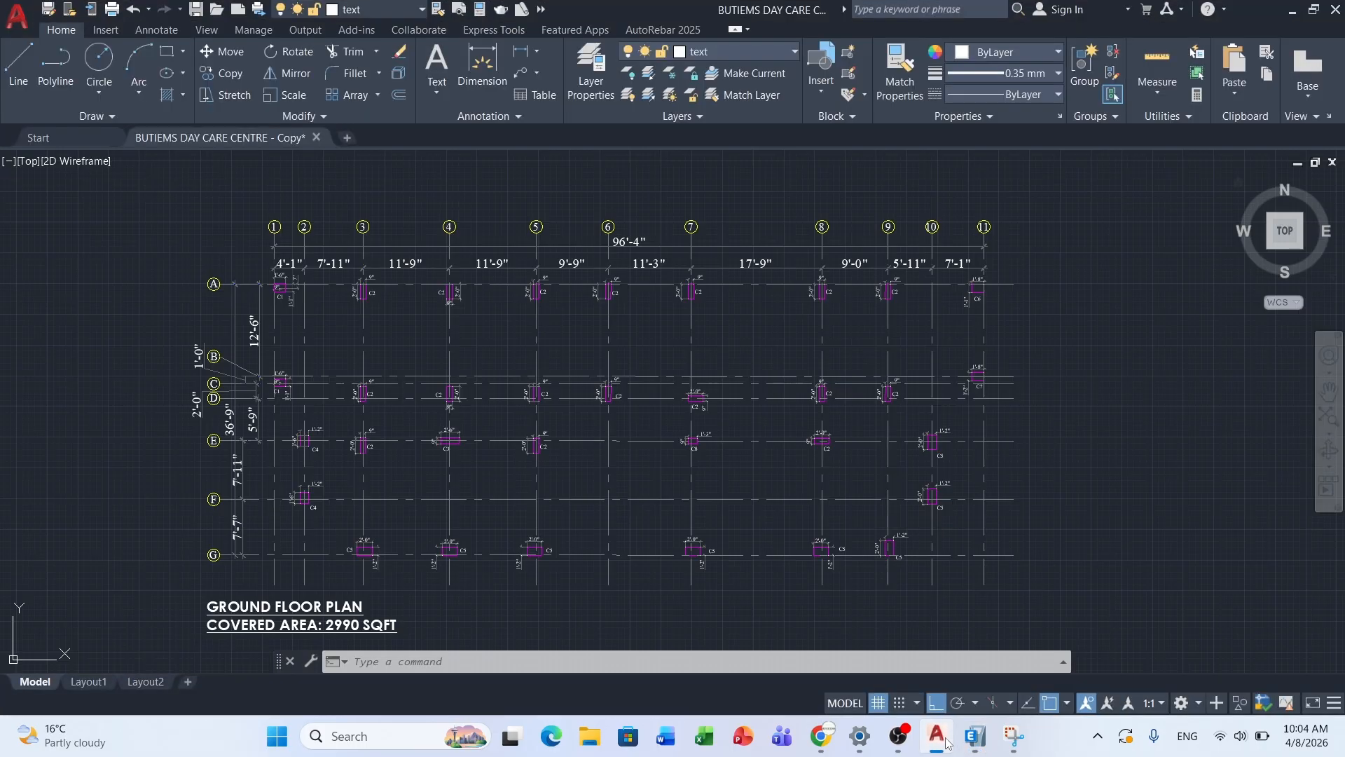
click(947, 743)
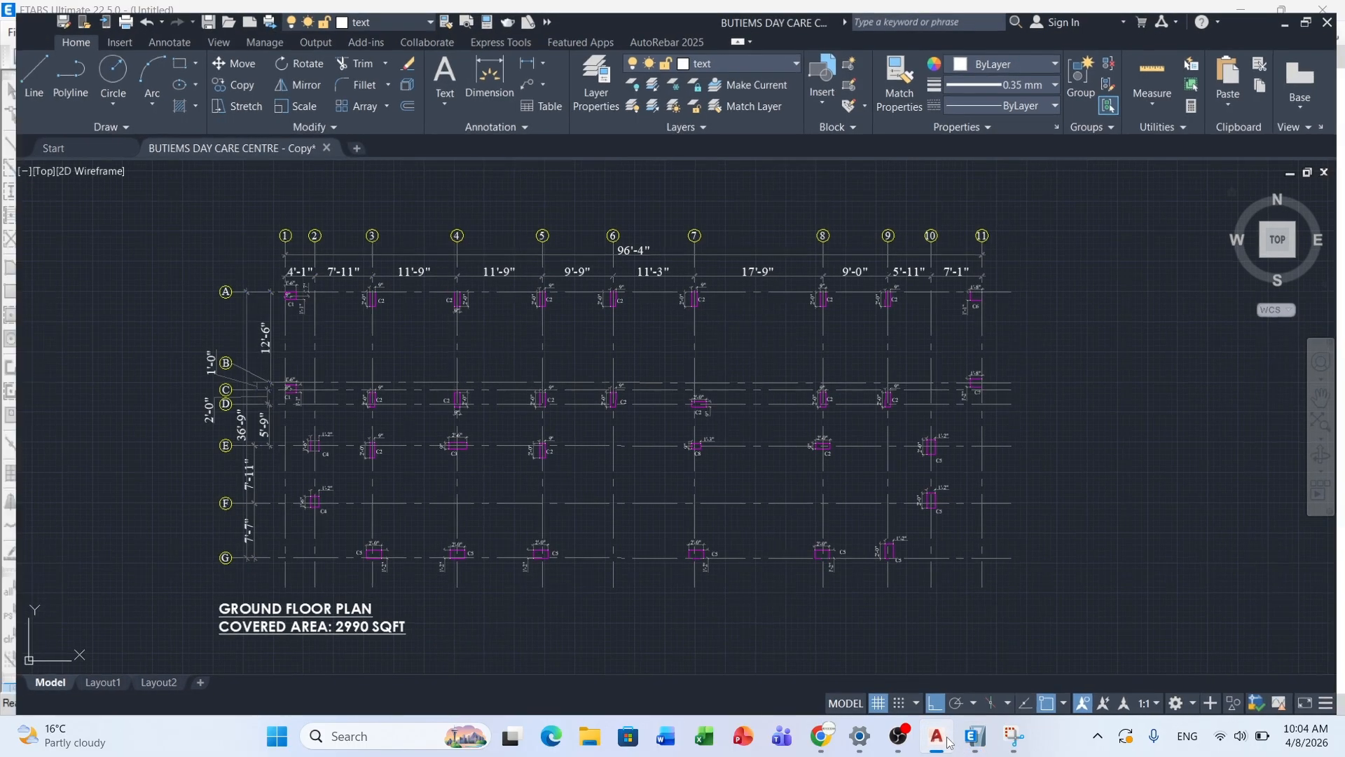
text(9)
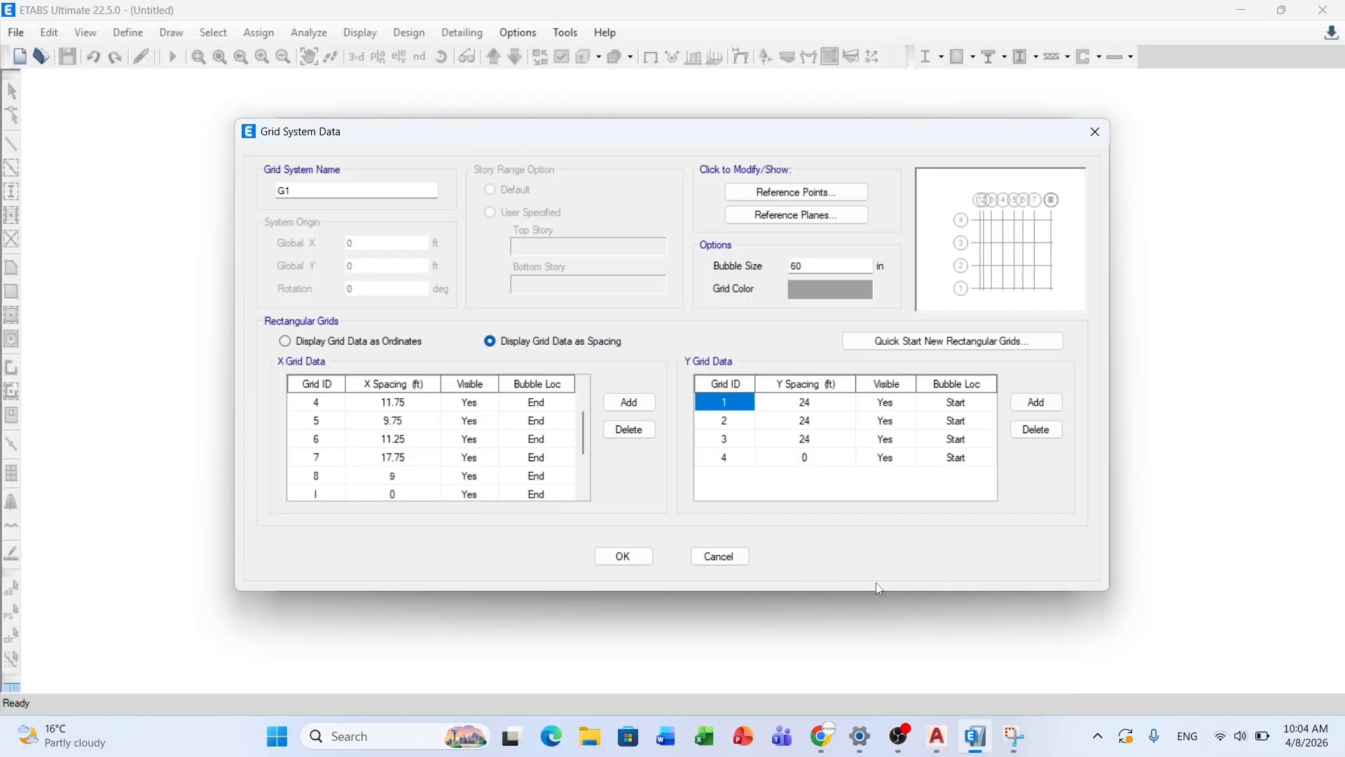
key(Tab)
key(Tab)
key(Tab)
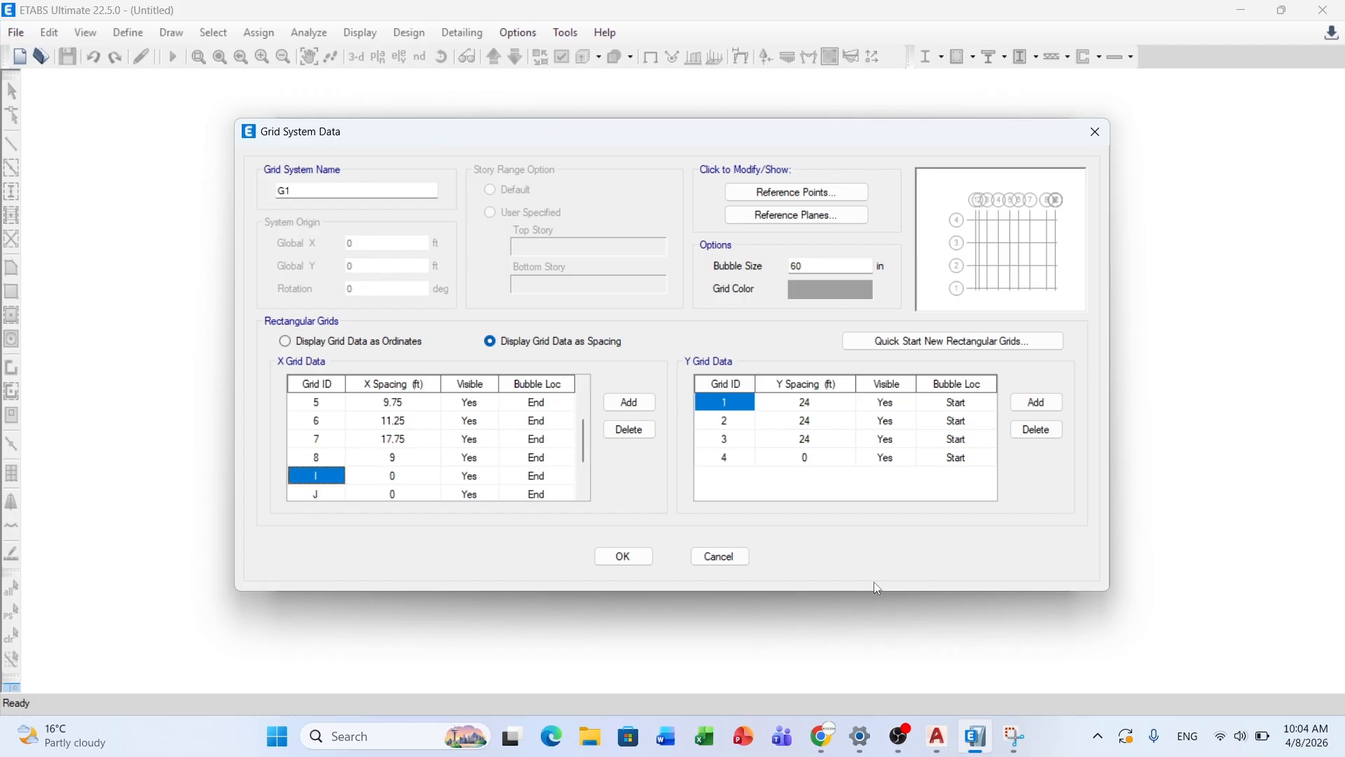
Step: Rename the ninth X grid line as 9 and set its spacing to 5'11 according to the AutoCAD layout
text(98)
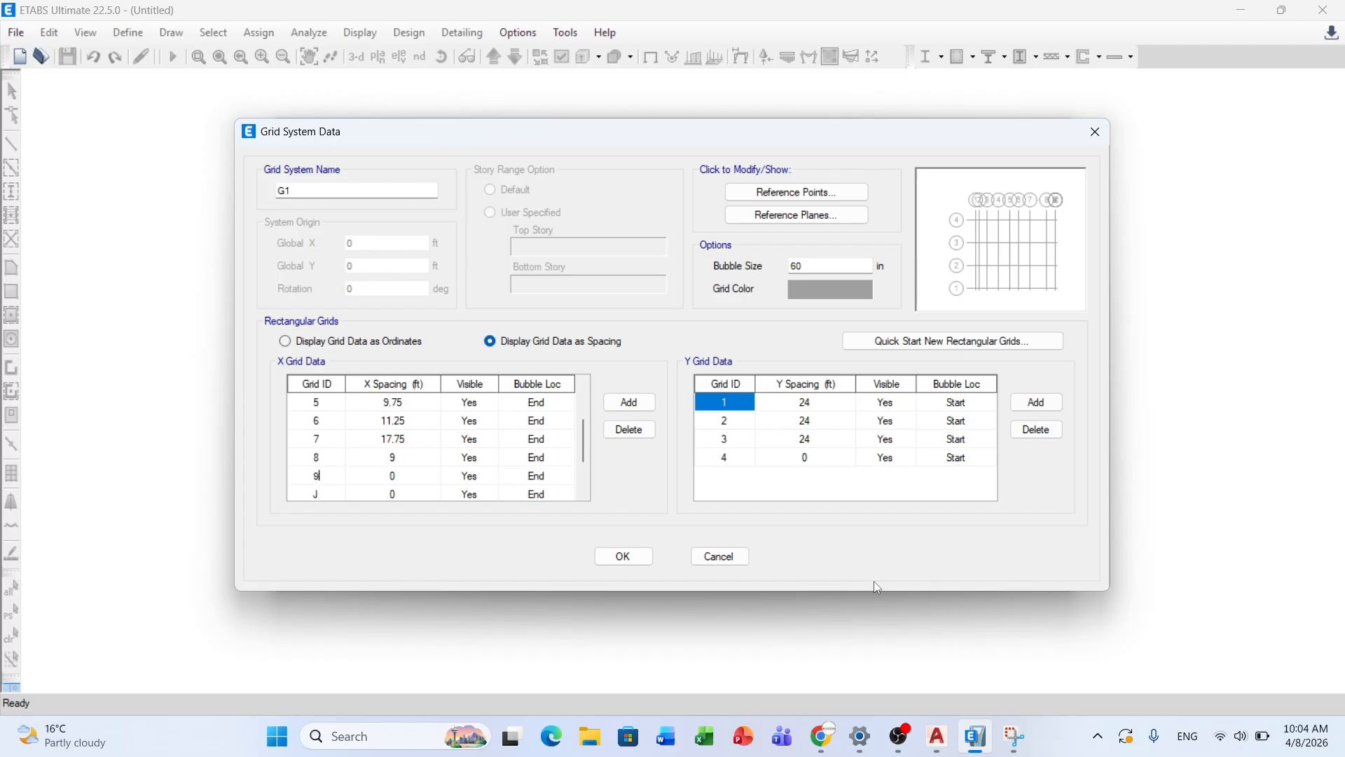
key(Tab)
click(936, 735)
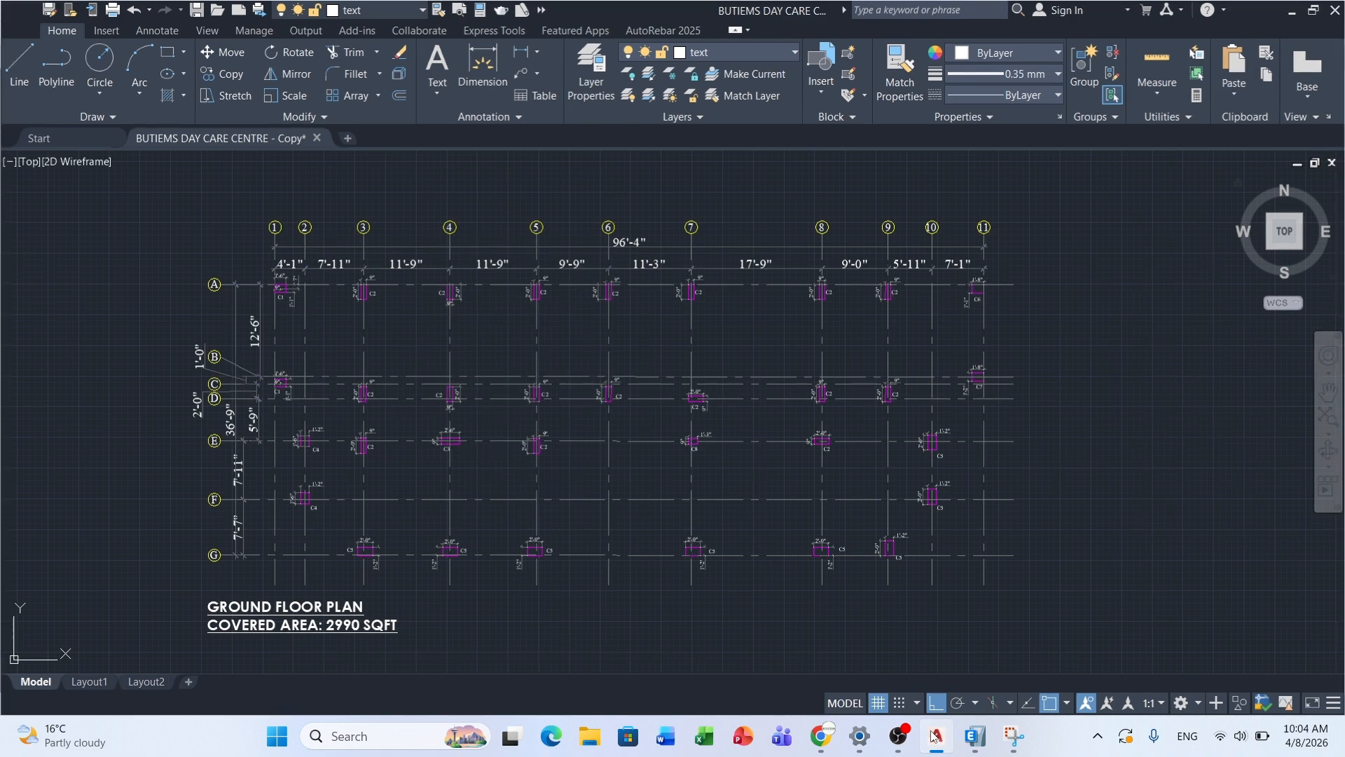
click(975, 734)
text(51)
text('11)
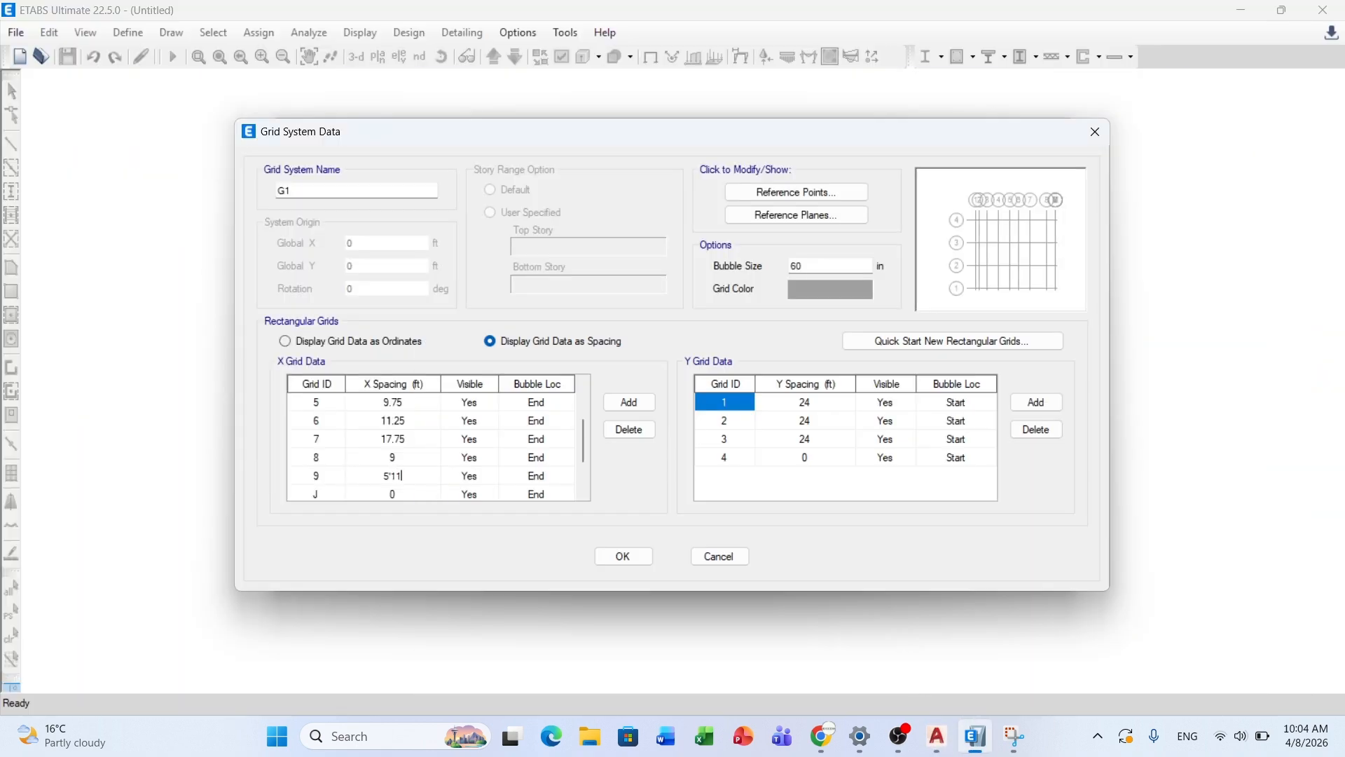
key(Tab)
key(Tab)
key(Tab)
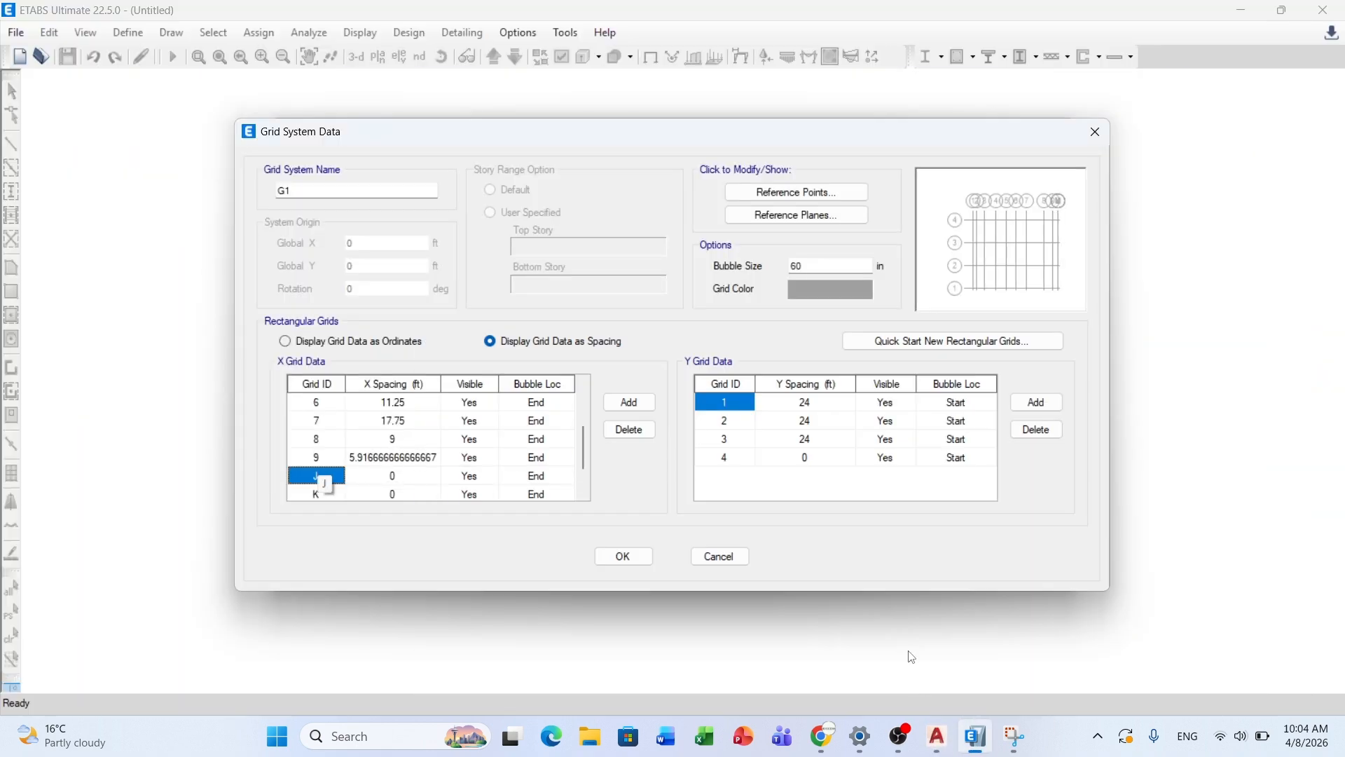
Step: Rename the tenth X grid line as 10 and set its spacing to 7'1 according to the AutoCAD layout
text(10)
key(Tab)
key(Tab)
key(Tab)
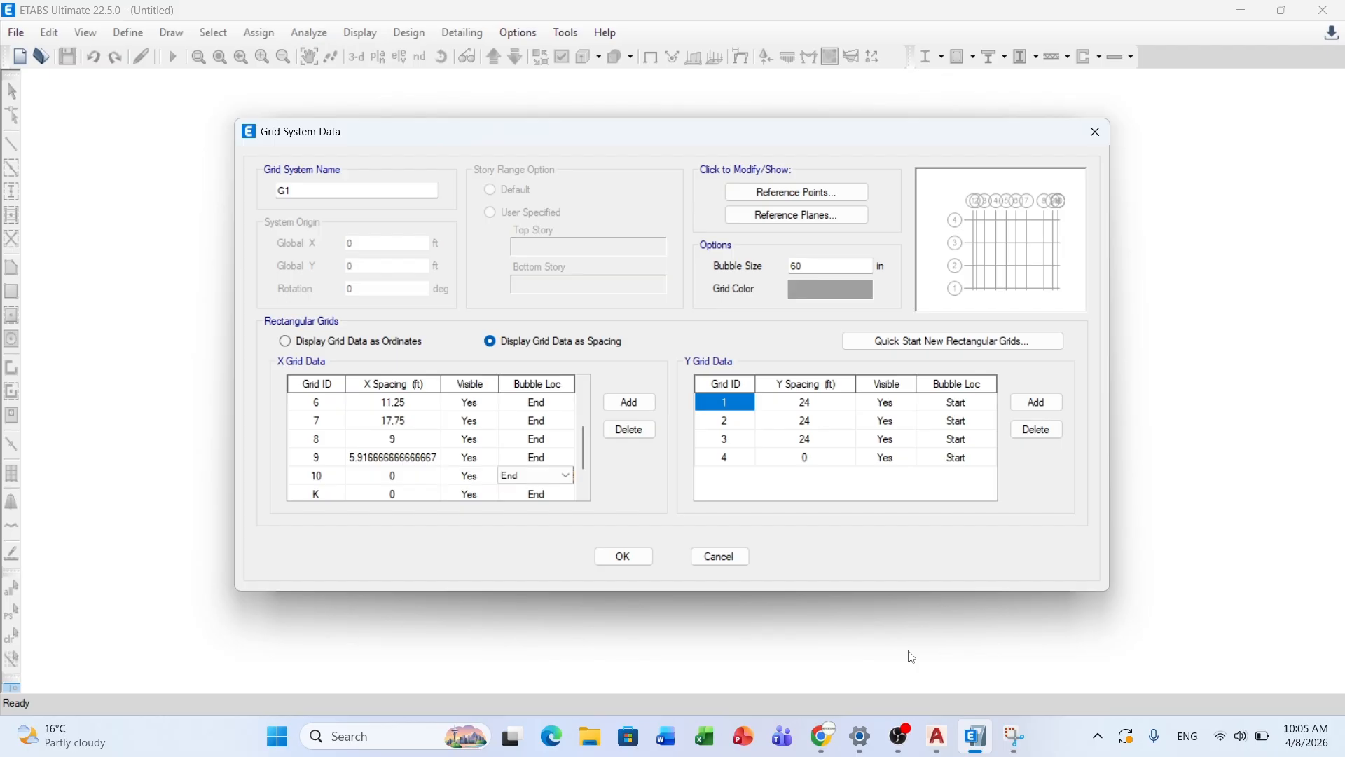
key(shift+Tab)
key(shift+Tab)
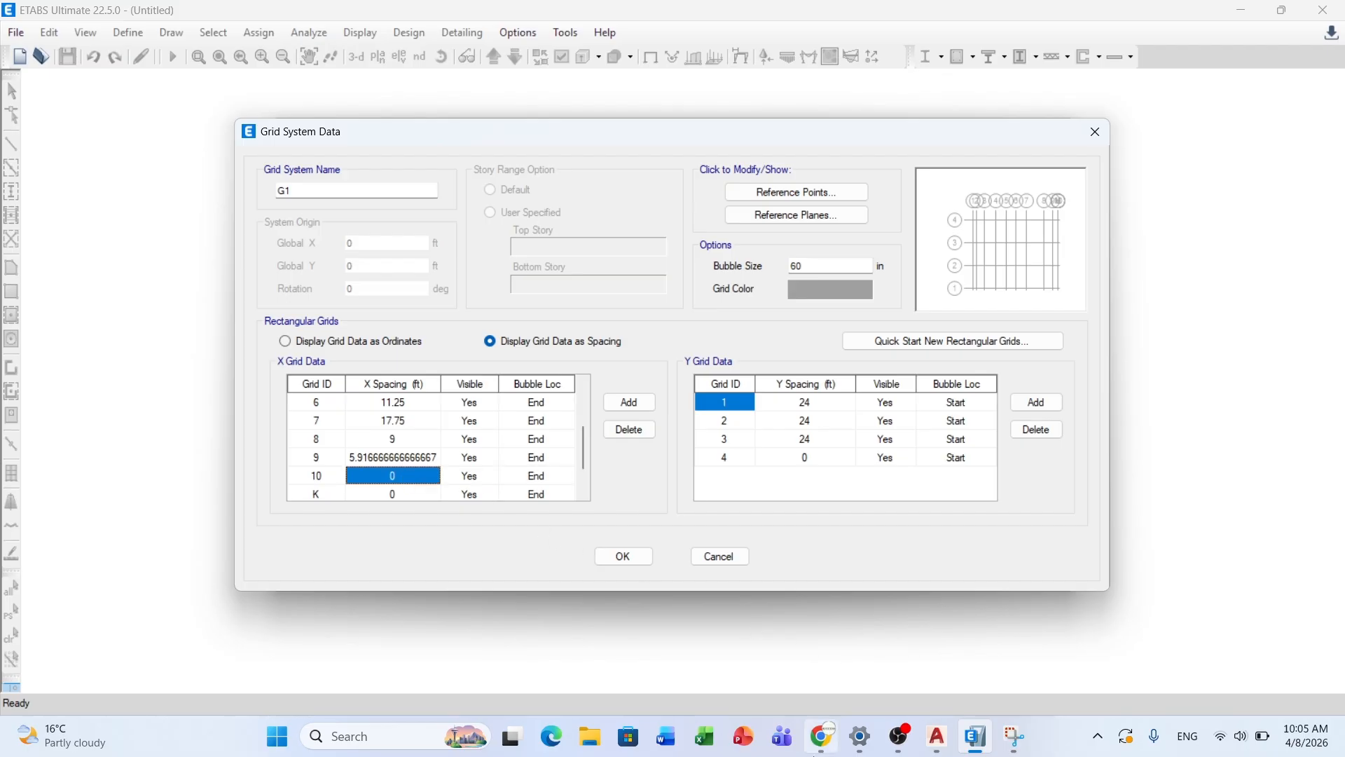
click(932, 739)
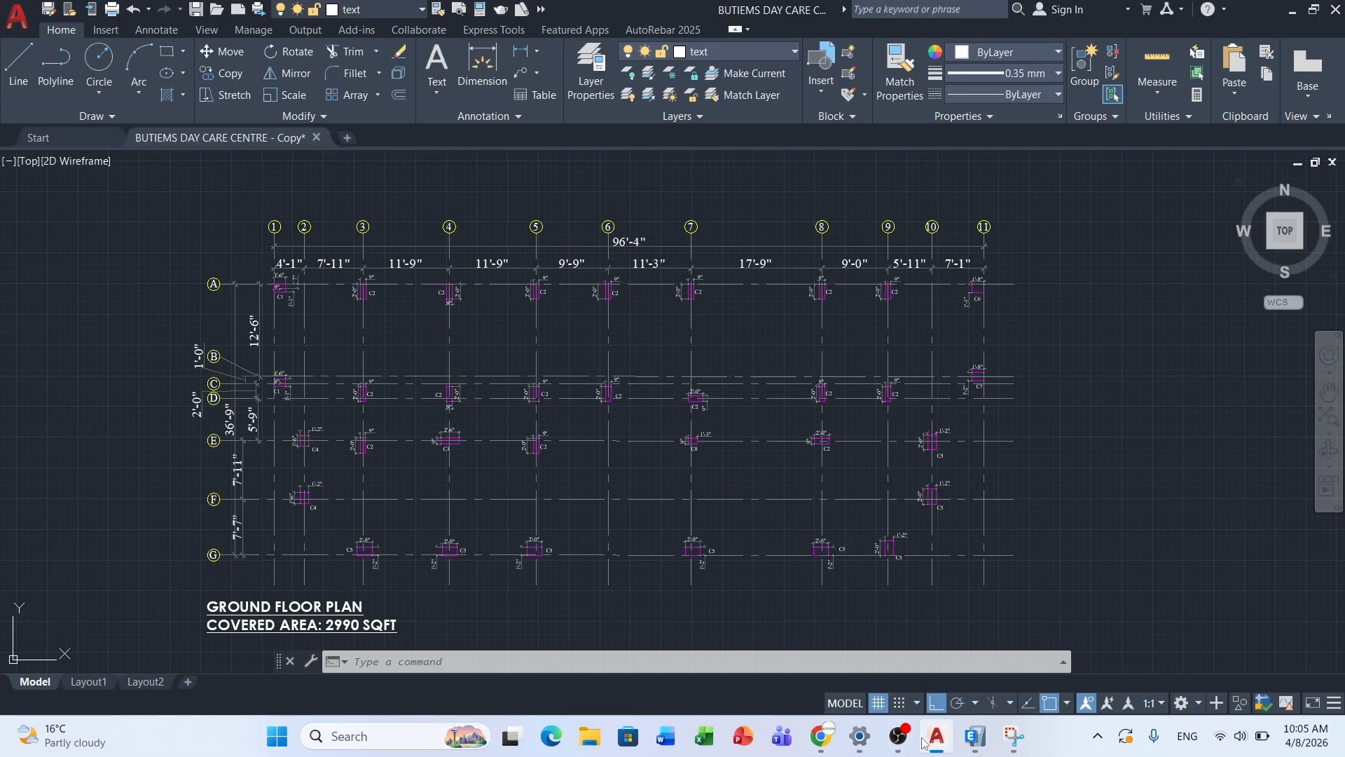
click(925, 739)
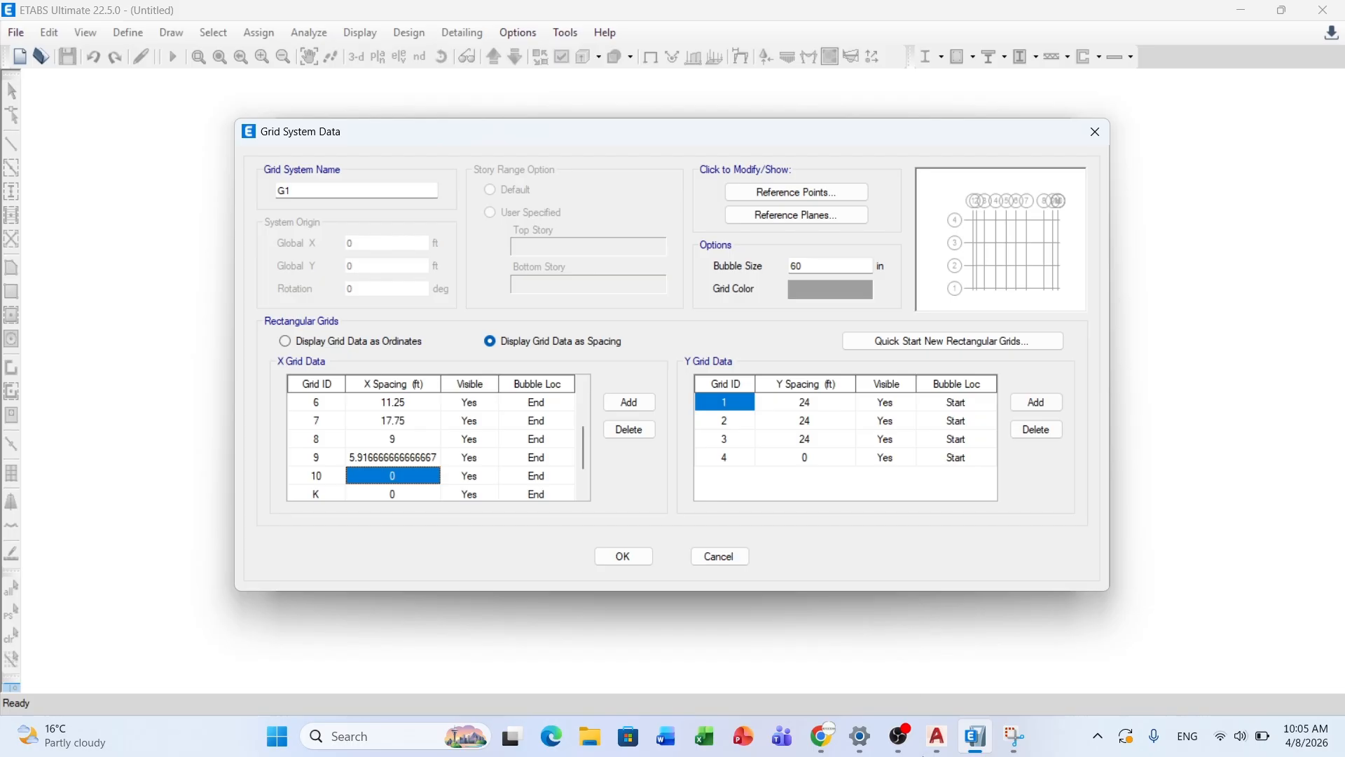
click(937, 737)
click(938, 736)
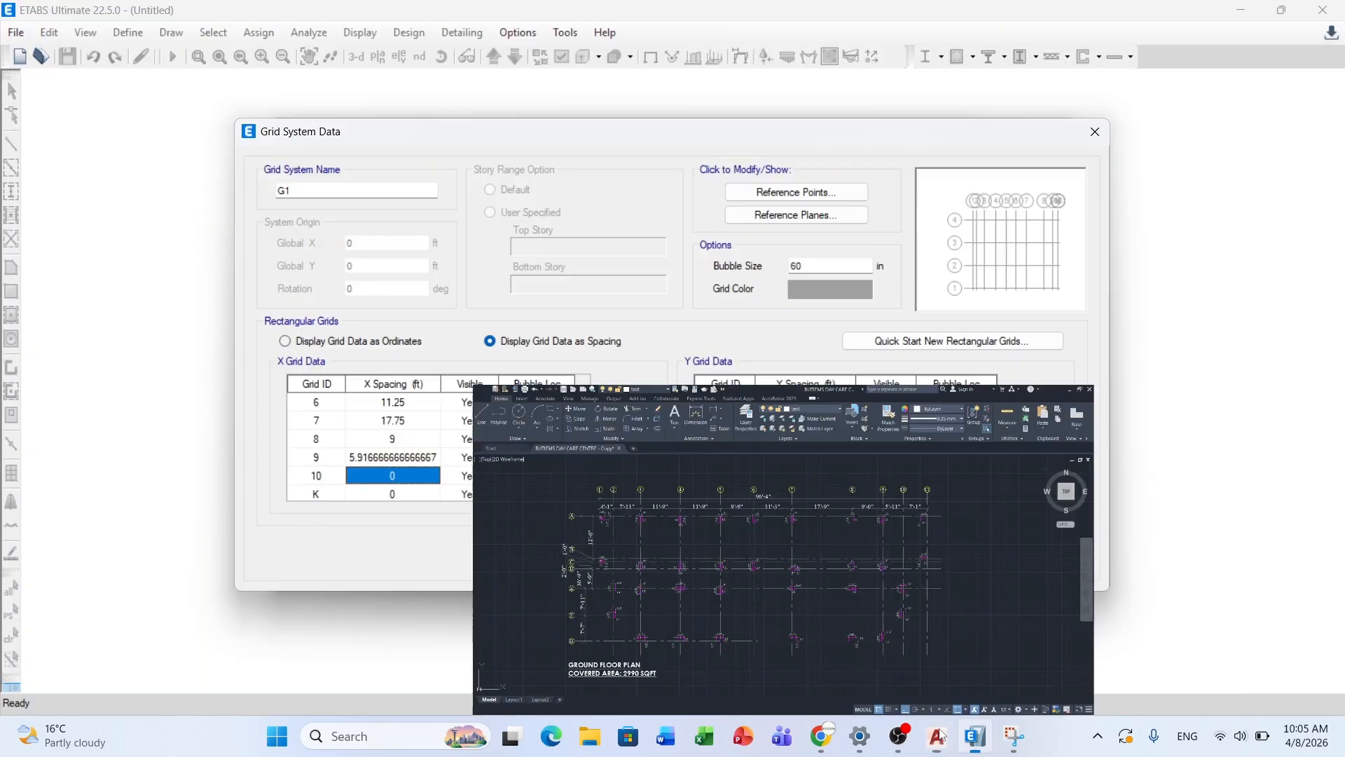
click(937, 737)
click(938, 737)
text(7'1)
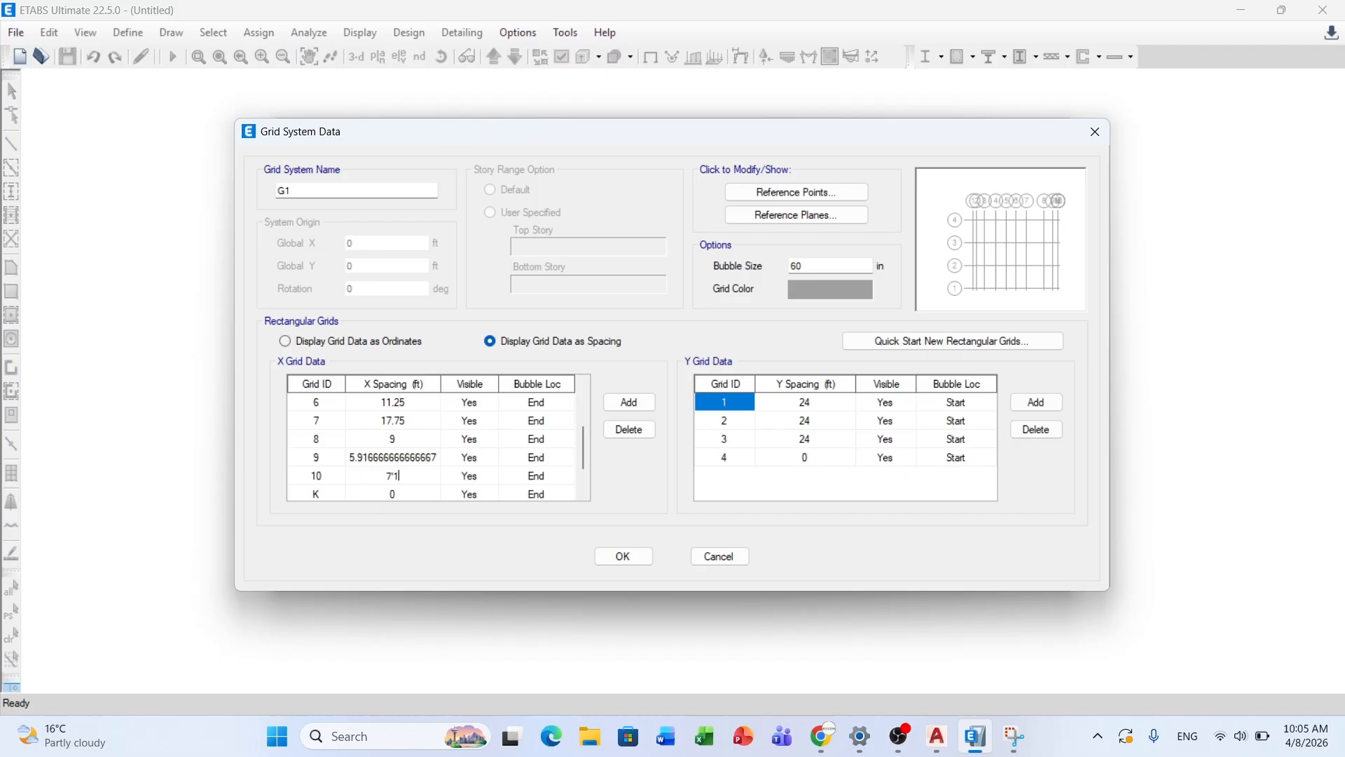
key(Return)
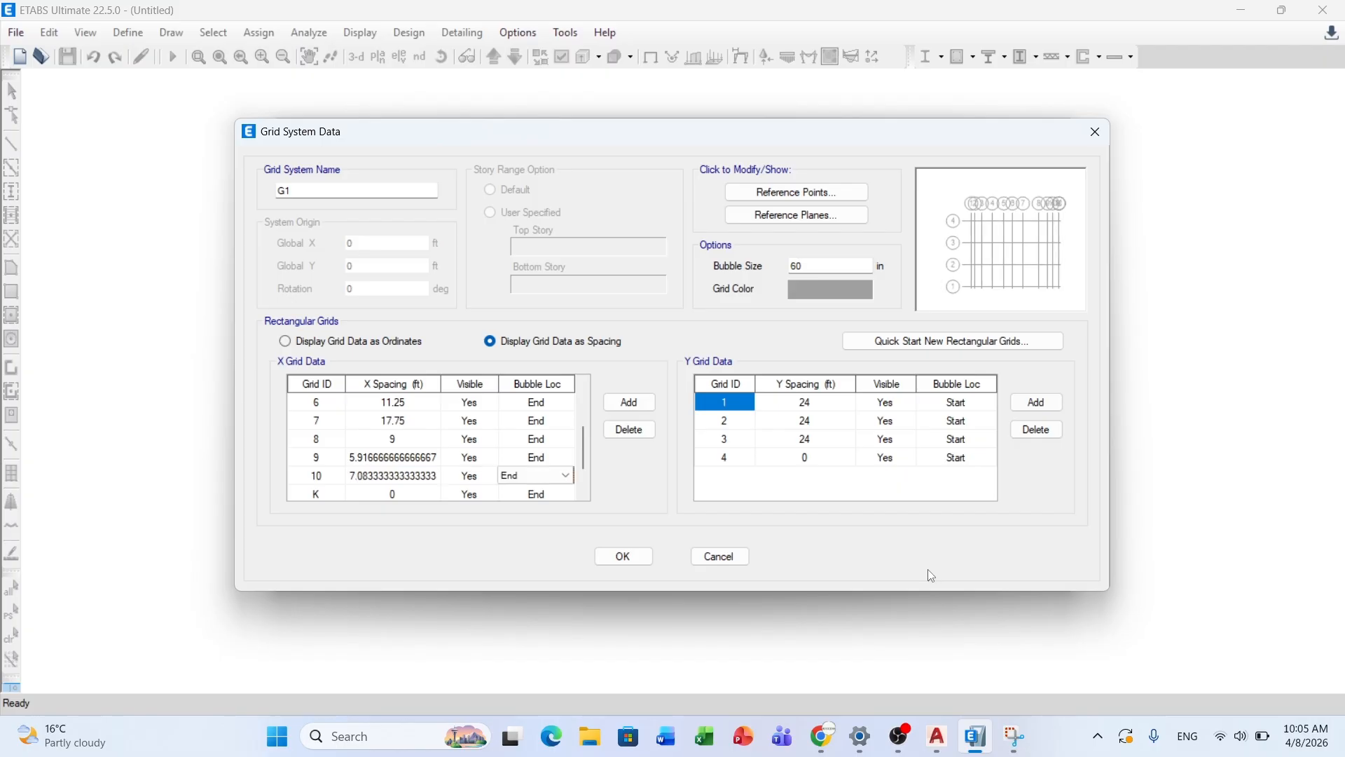
Step: Rename the eleventh X grid line, K, as 11 in the X grid data
click(322, 476)
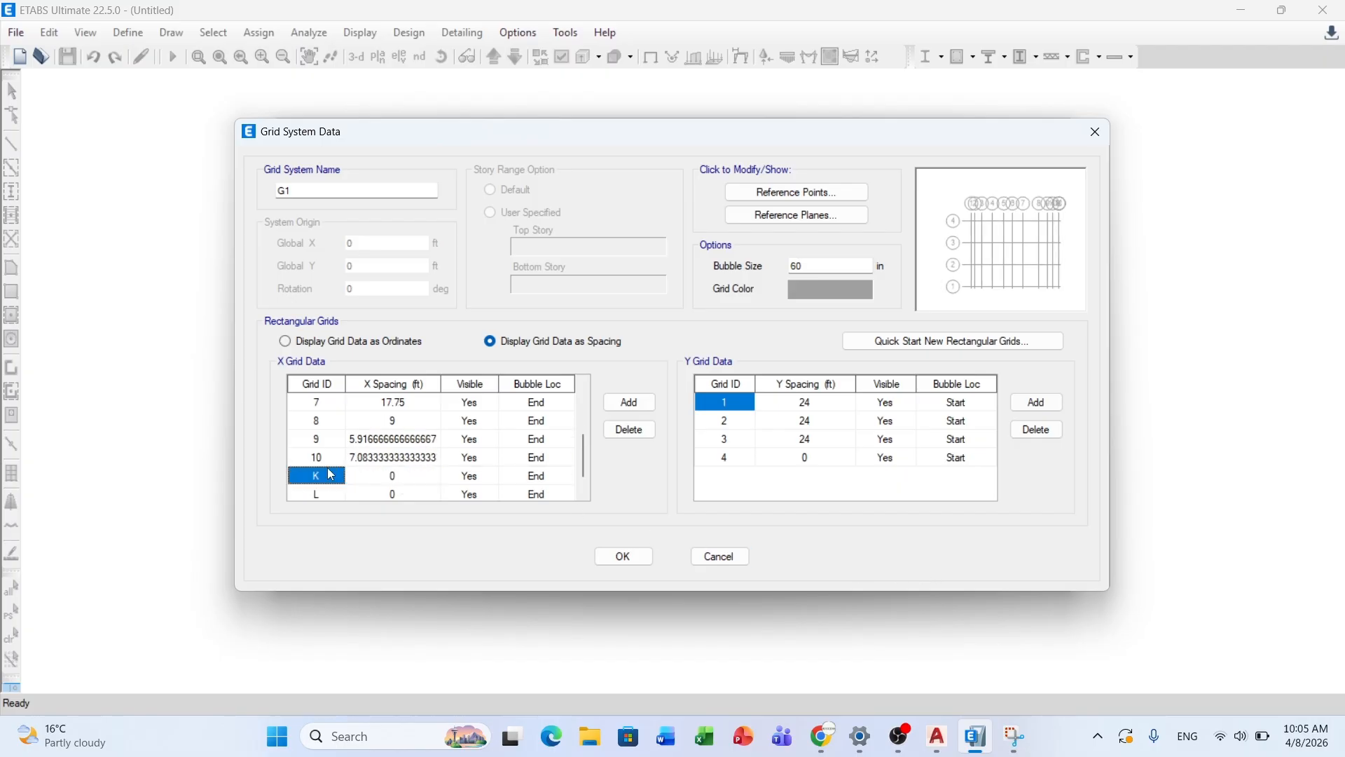
text(11)
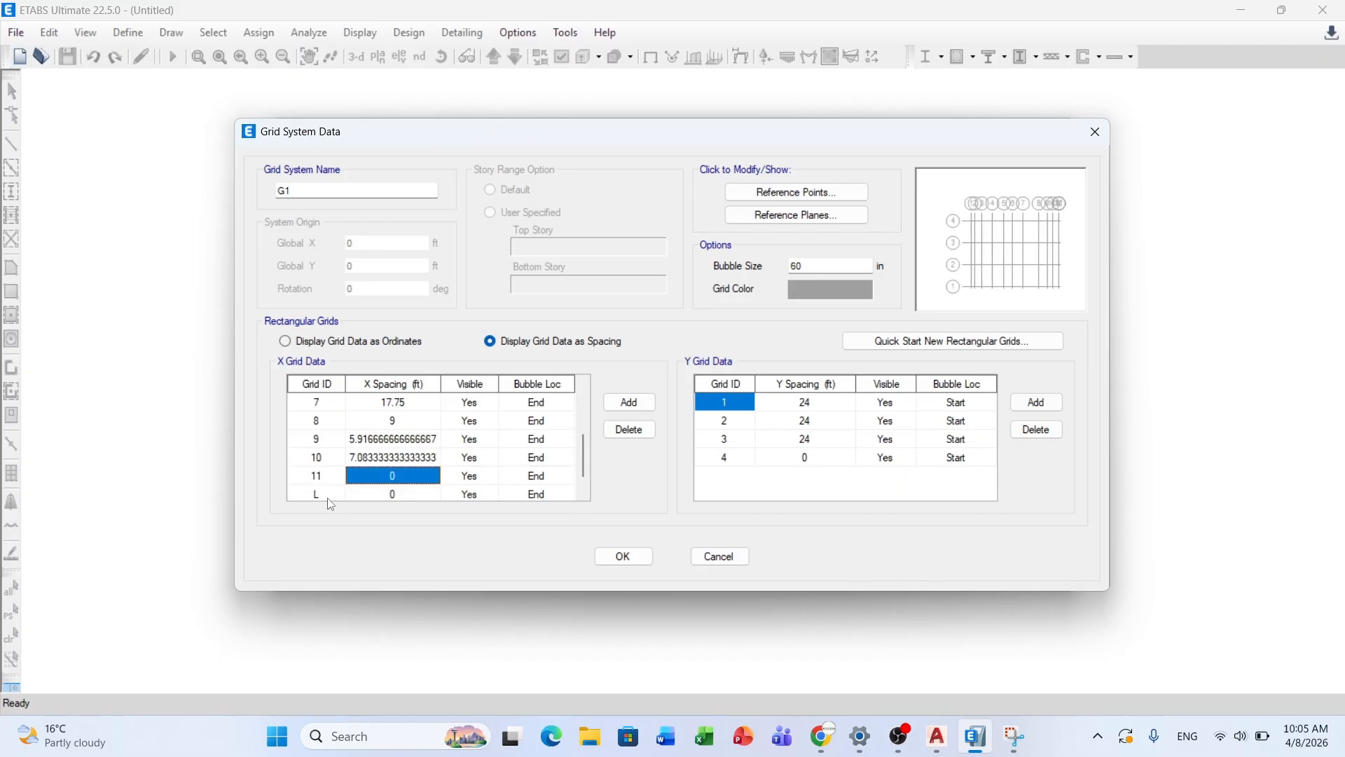
Step: Delete the two surplus grid lines, M and L, from the end of the X grid data
click(335, 497)
scroll(339, 484, down, 1)
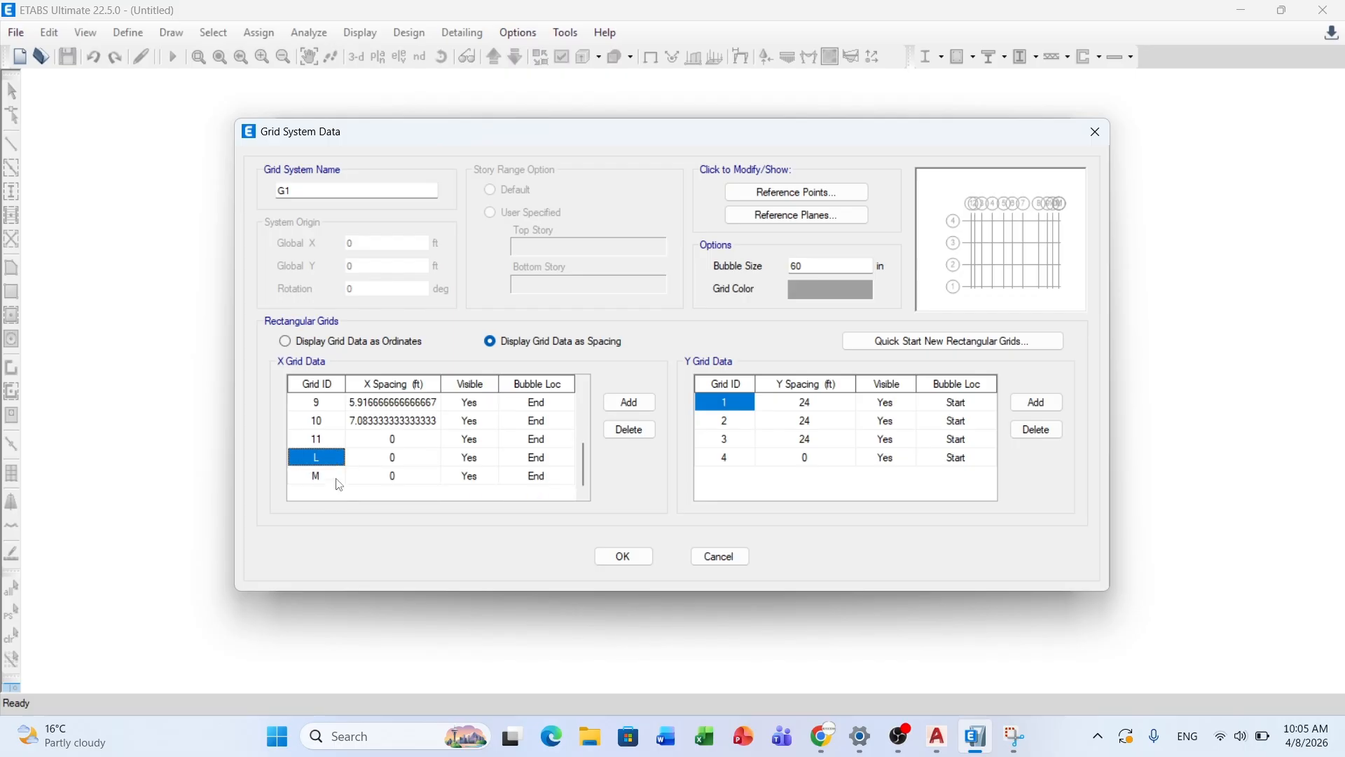
click(339, 480)
click(629, 430)
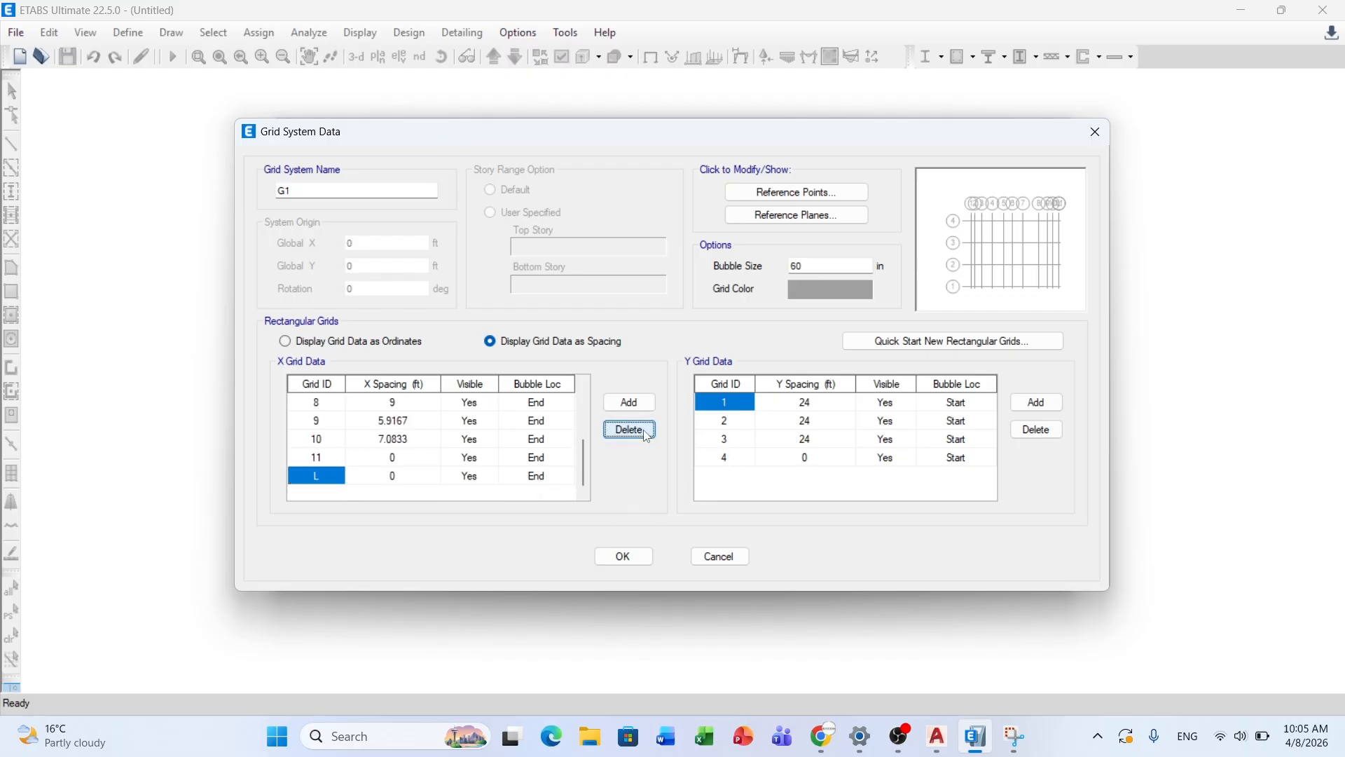
click(629, 429)
scroll(390, 463, up, 3)
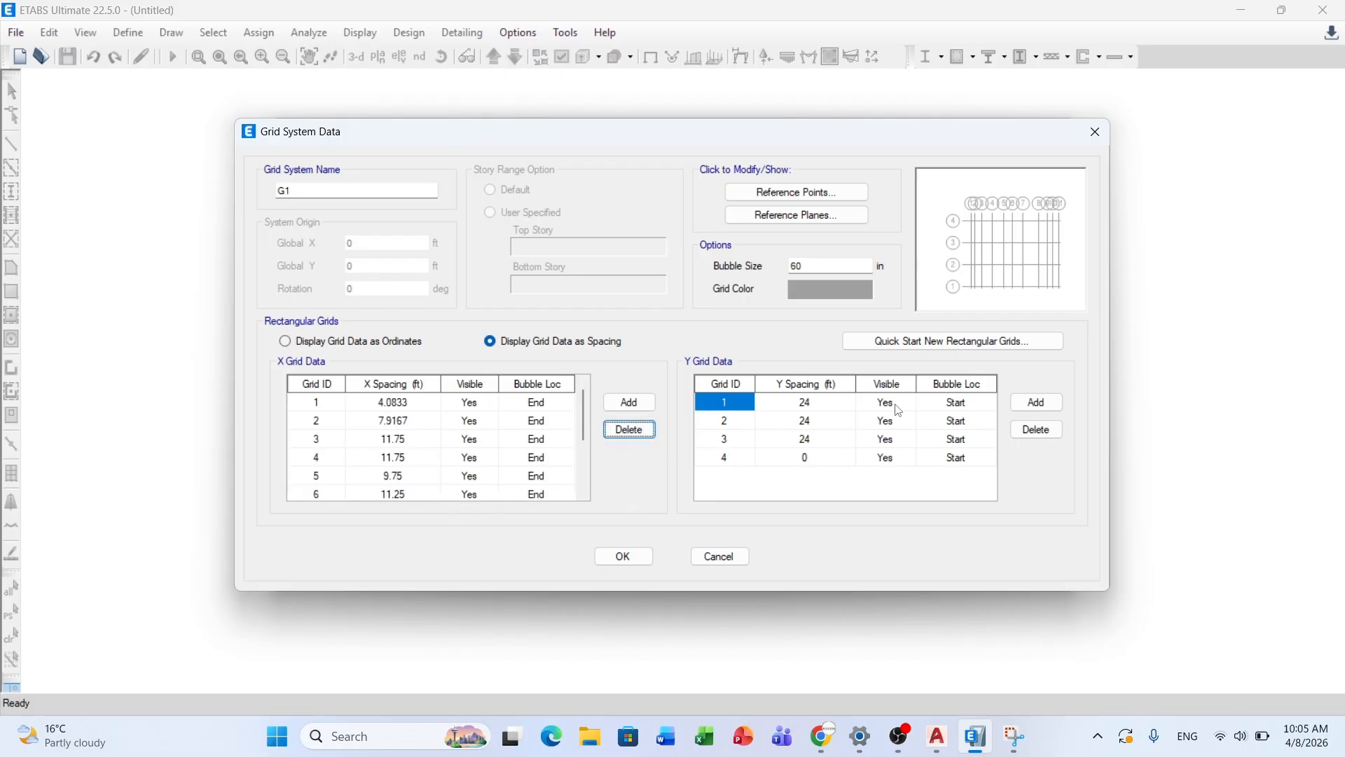
Step: Add the missing Y grid lines after line 4 to match lines A to G in the AutoCAD layout
click(754, 404)
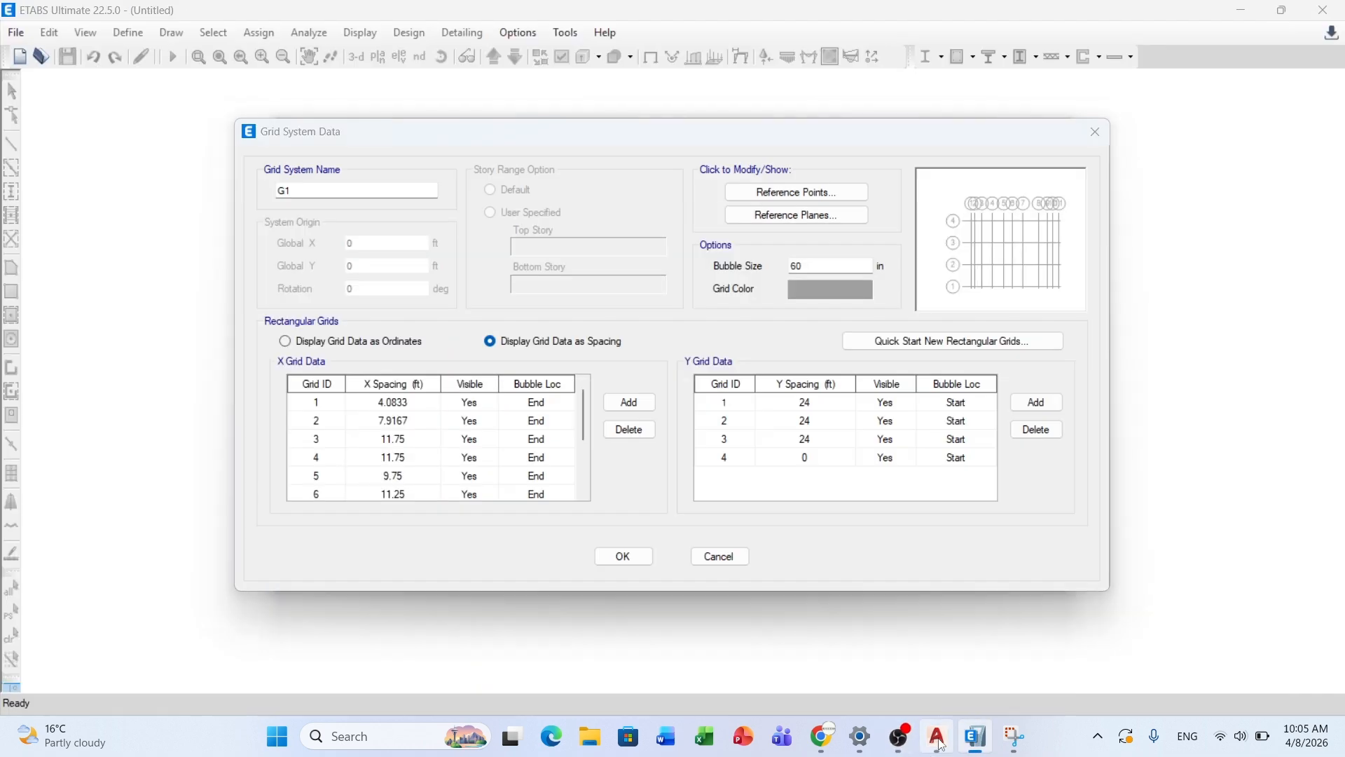
click(936, 736)
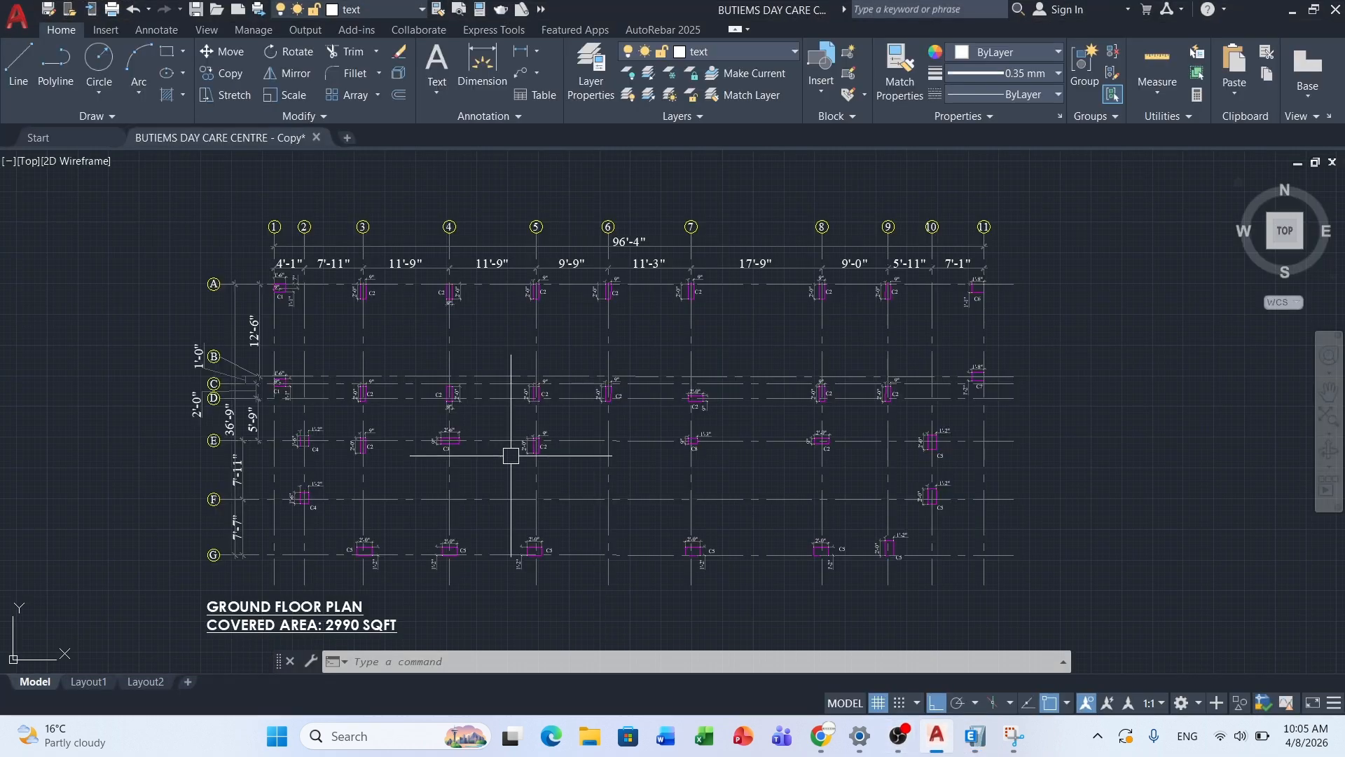
click(975, 736)
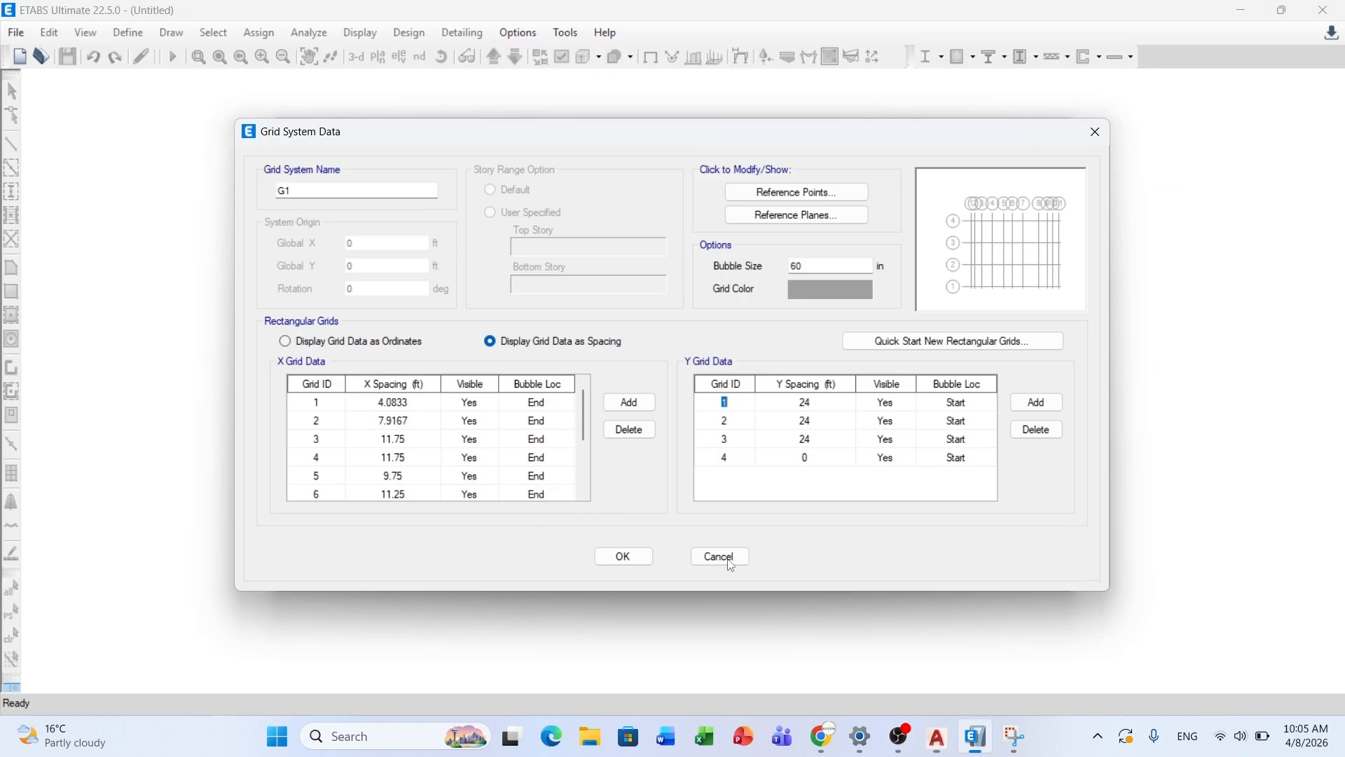
click(724, 457)
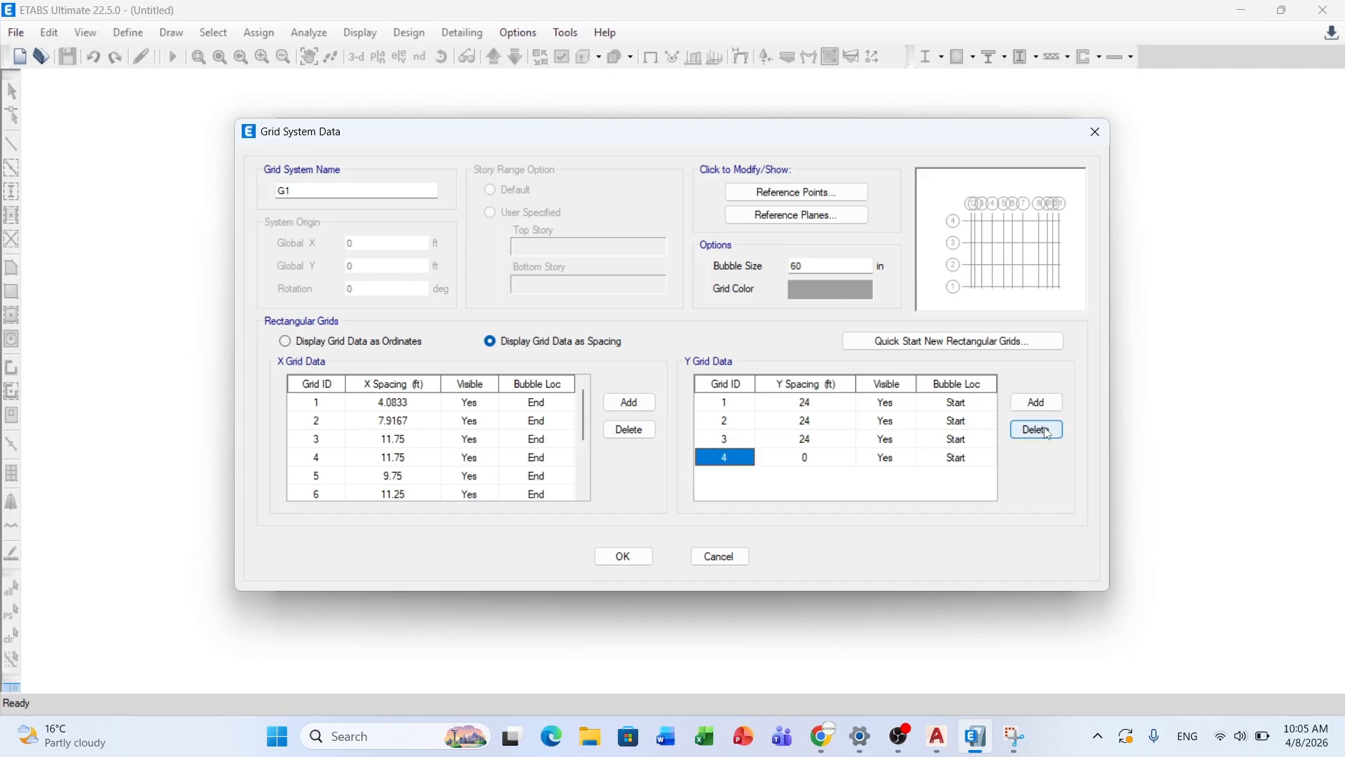
double_click(1036, 402)
scroll(790, 392, up, 1)
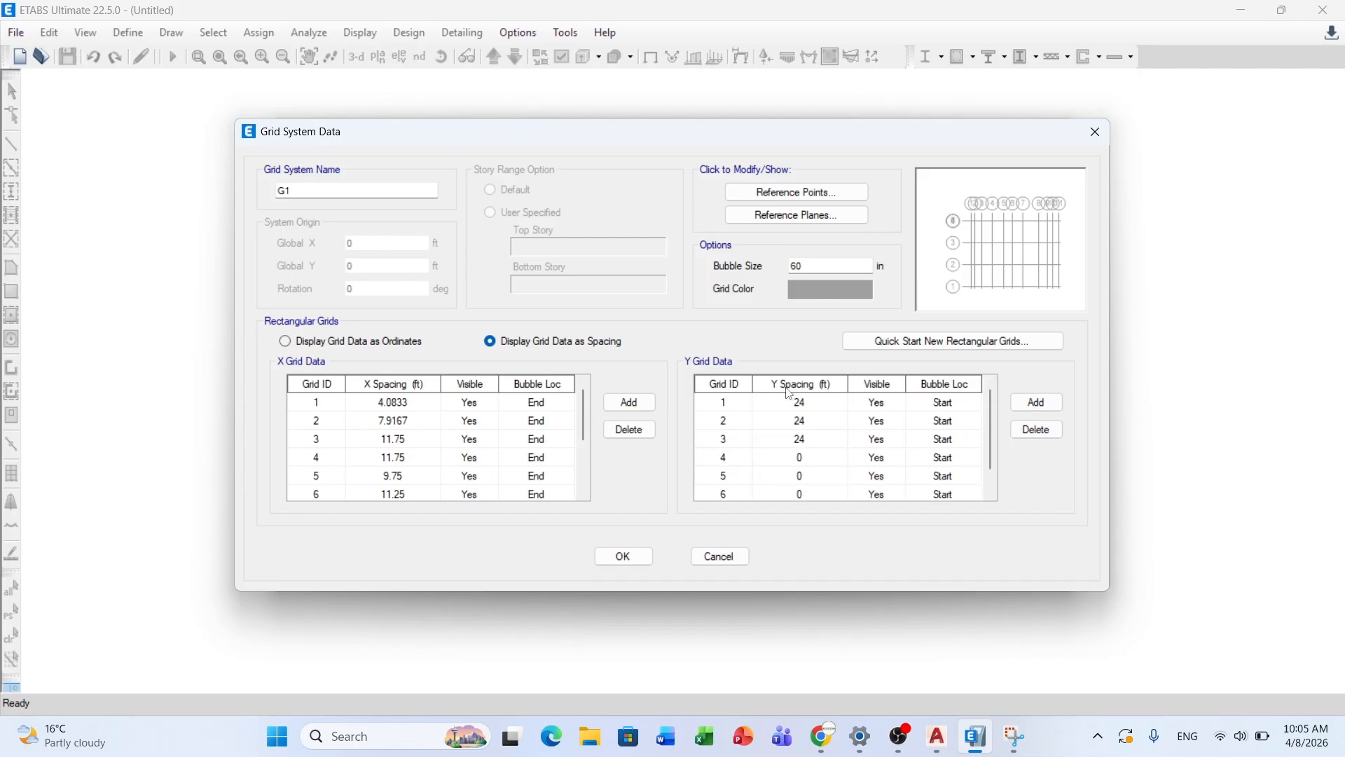
Step: Rename the first Y grid line as A
click(725, 406)
text(A)
key(Tab)
Step: Rename the first Y grid line as G and set its spacing to 7'7 according to the AutoCAD layout
click(740, 404)
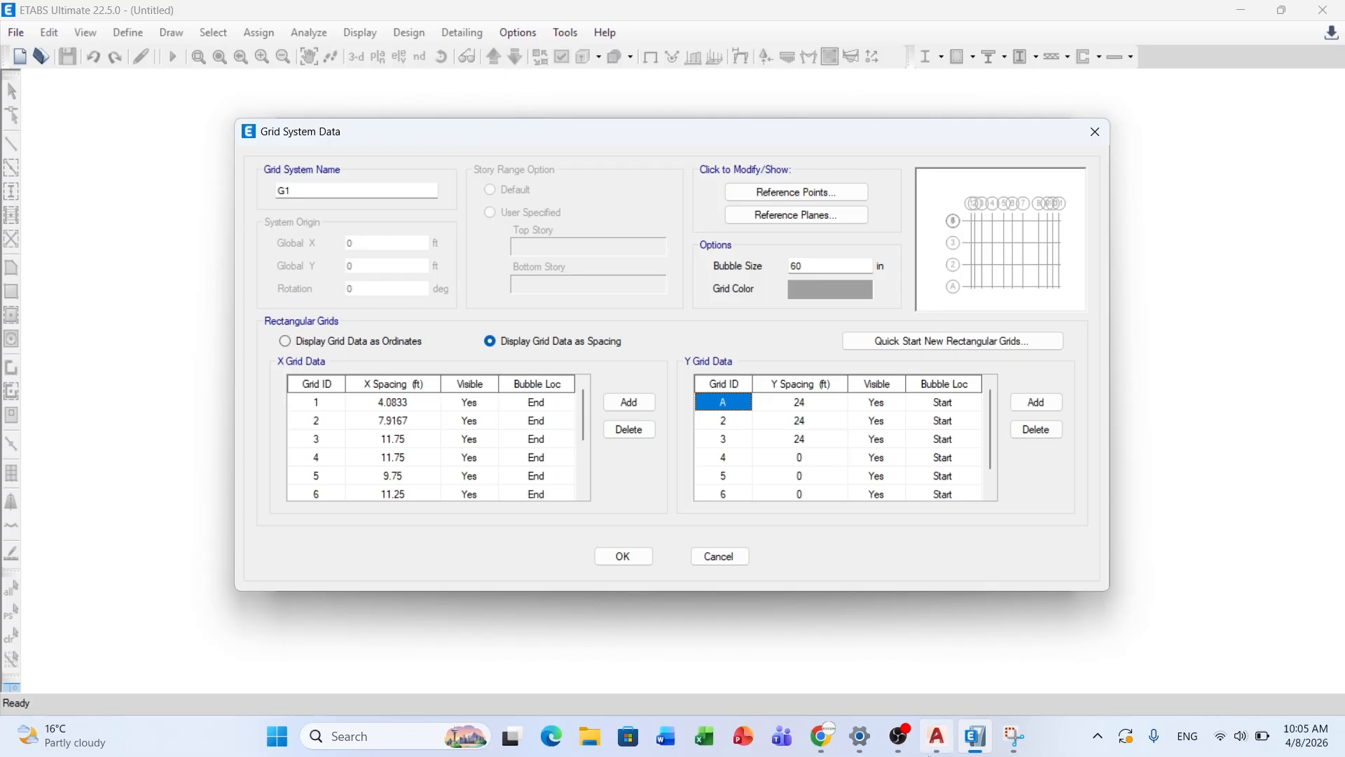
click(937, 735)
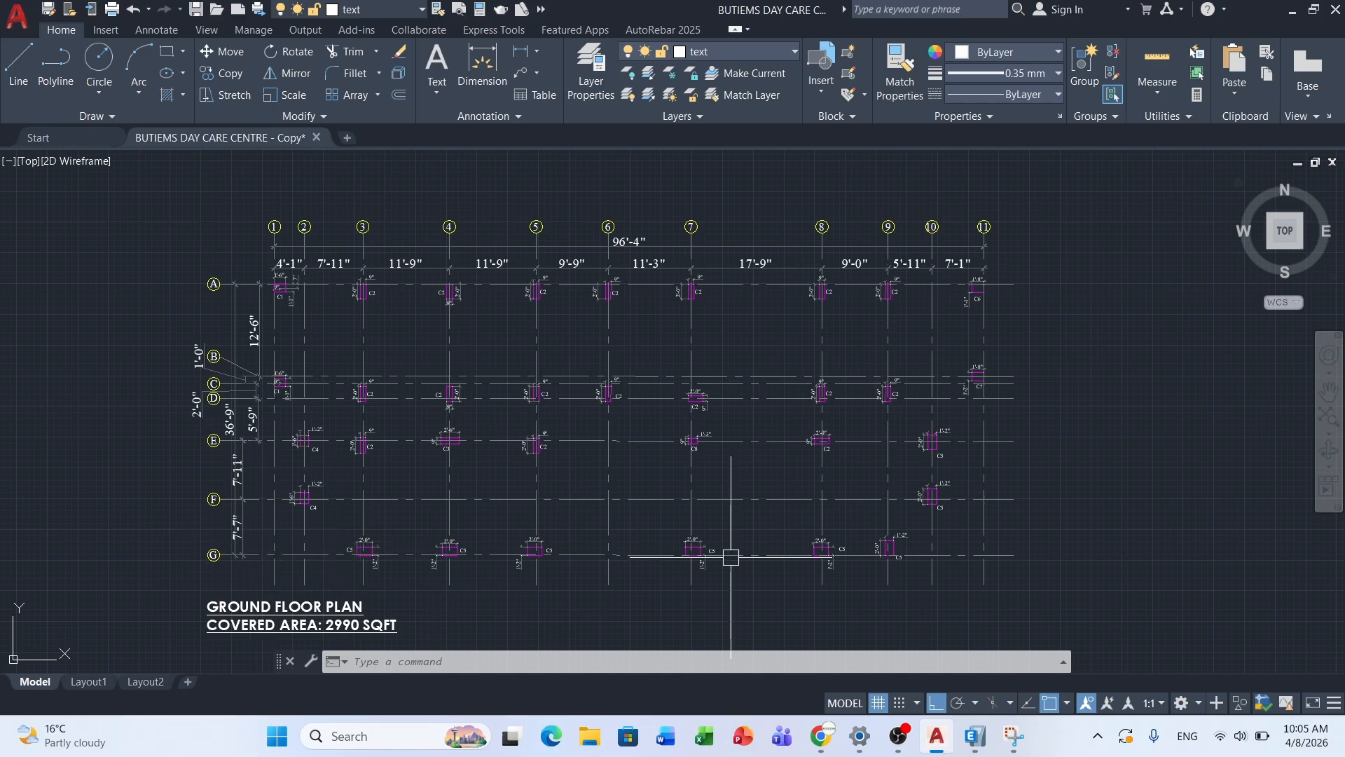
click(975, 736)
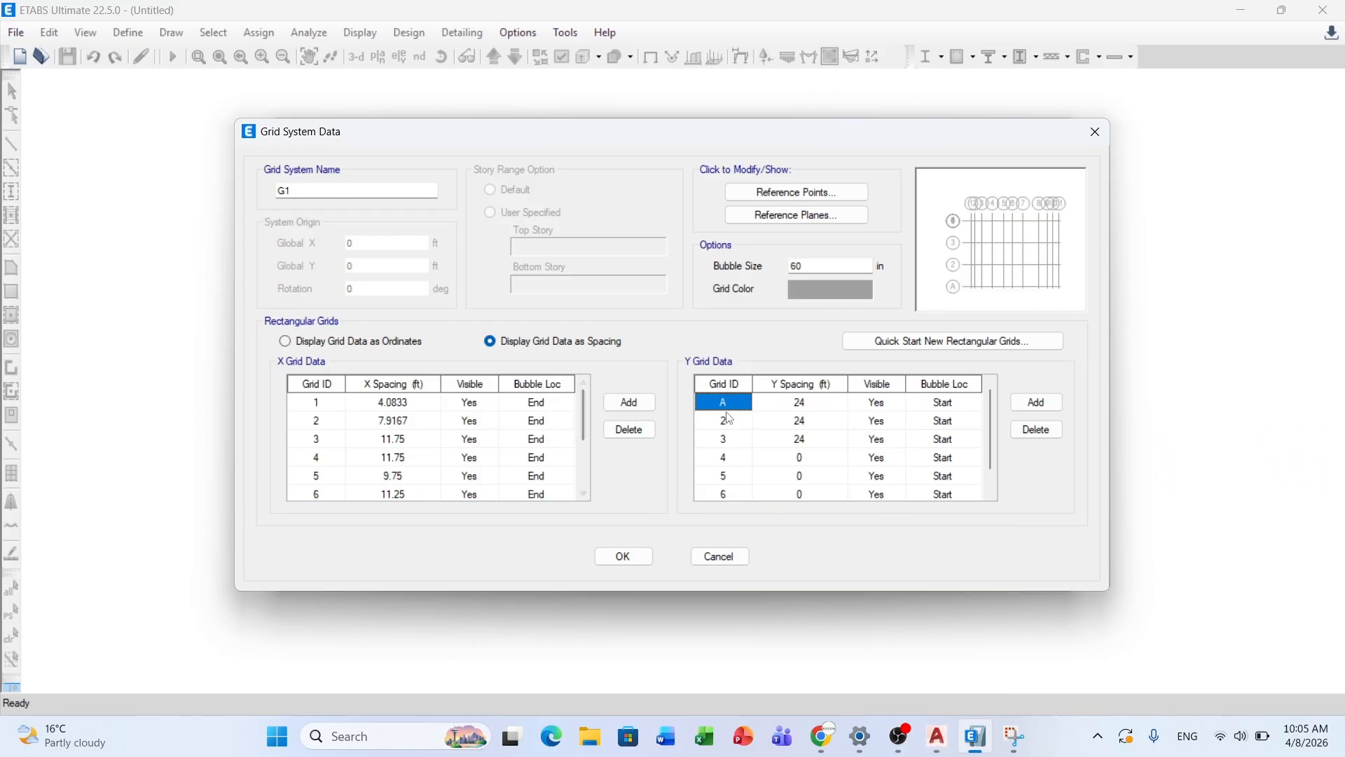
text(G)
key(Tab)
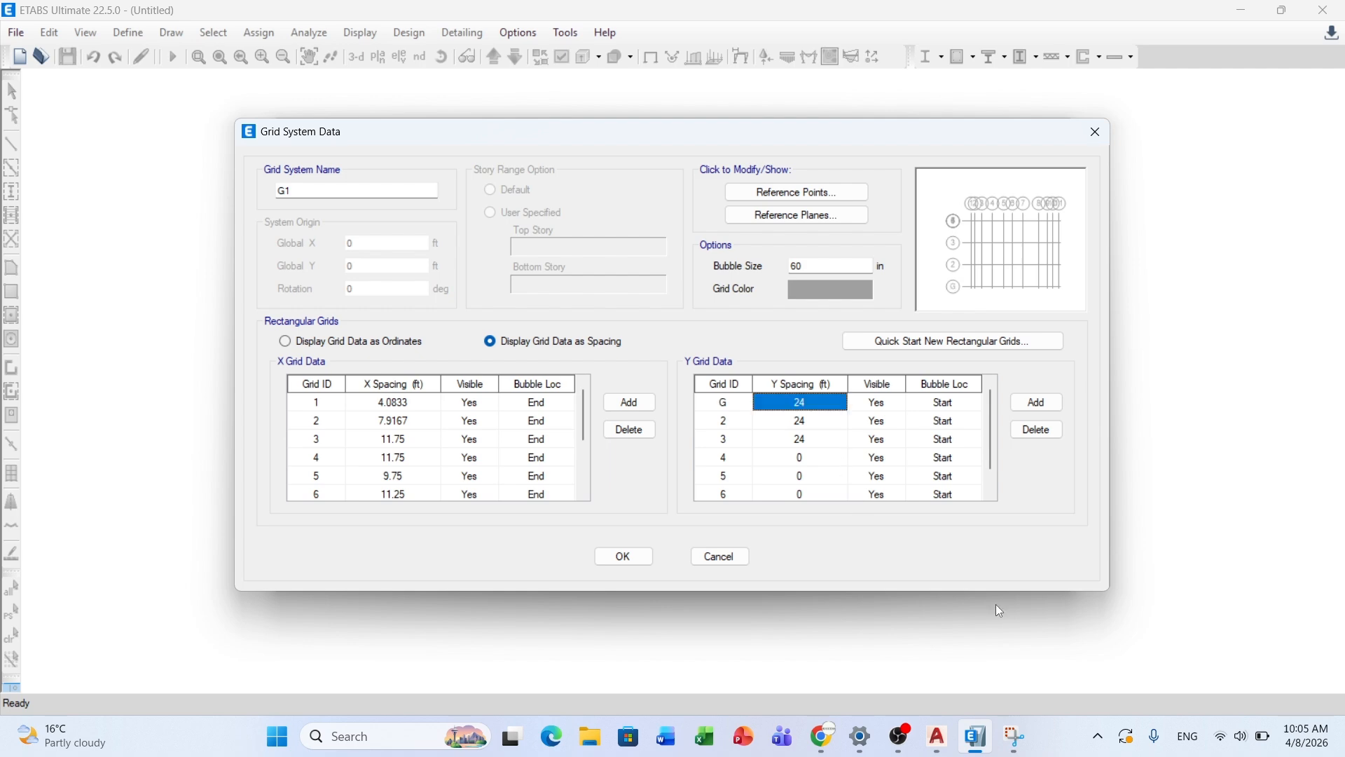
click(943, 739)
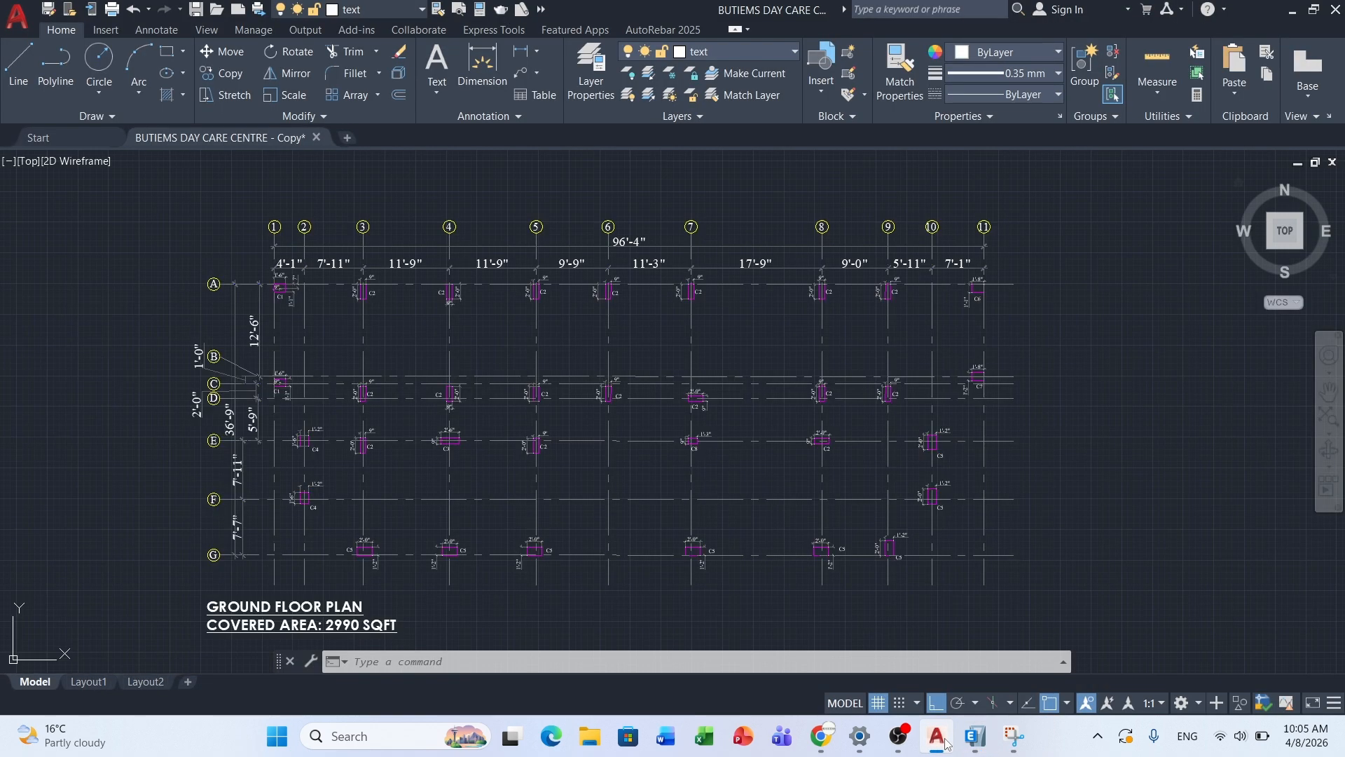
click(944, 741)
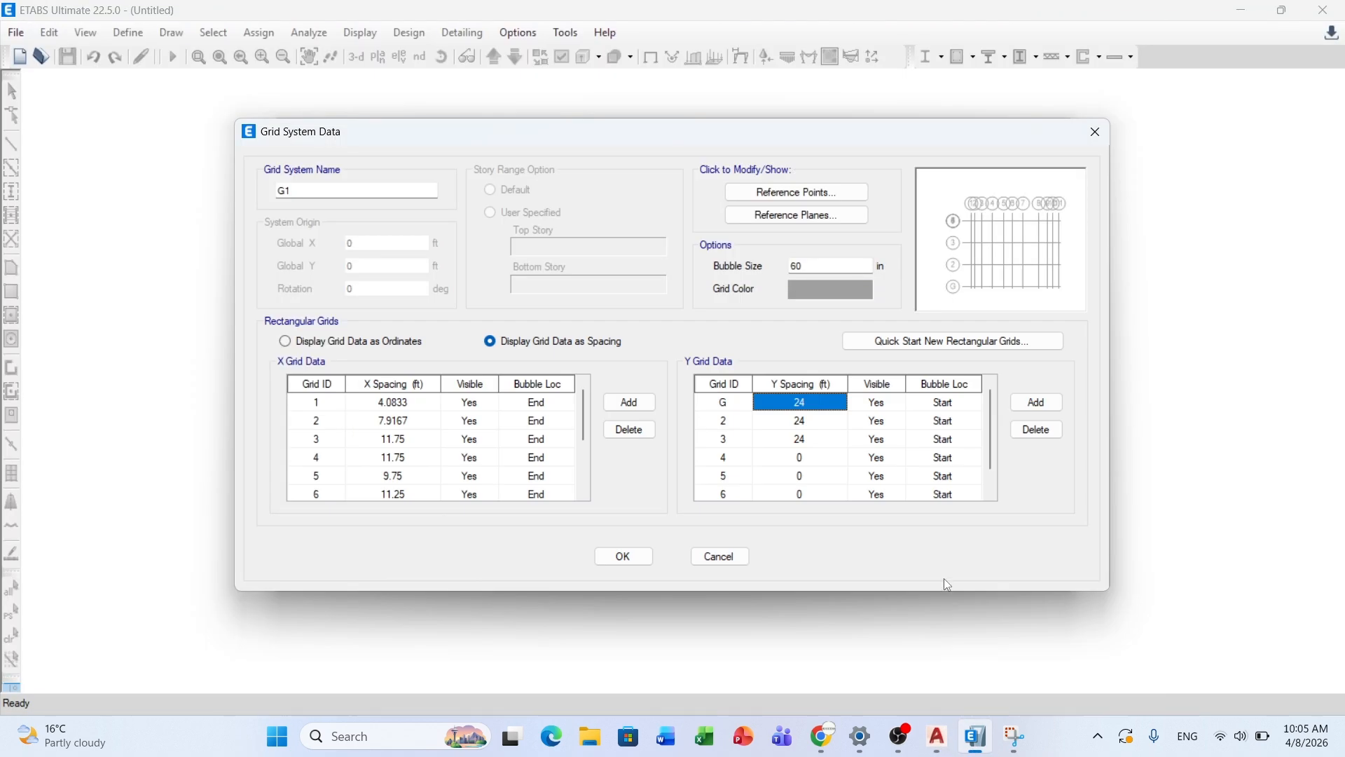
text(7'7)
Step: Rename the second Y grid line as F and set its spacing to 7'11 according to the AutoCAD layout
click(723, 420)
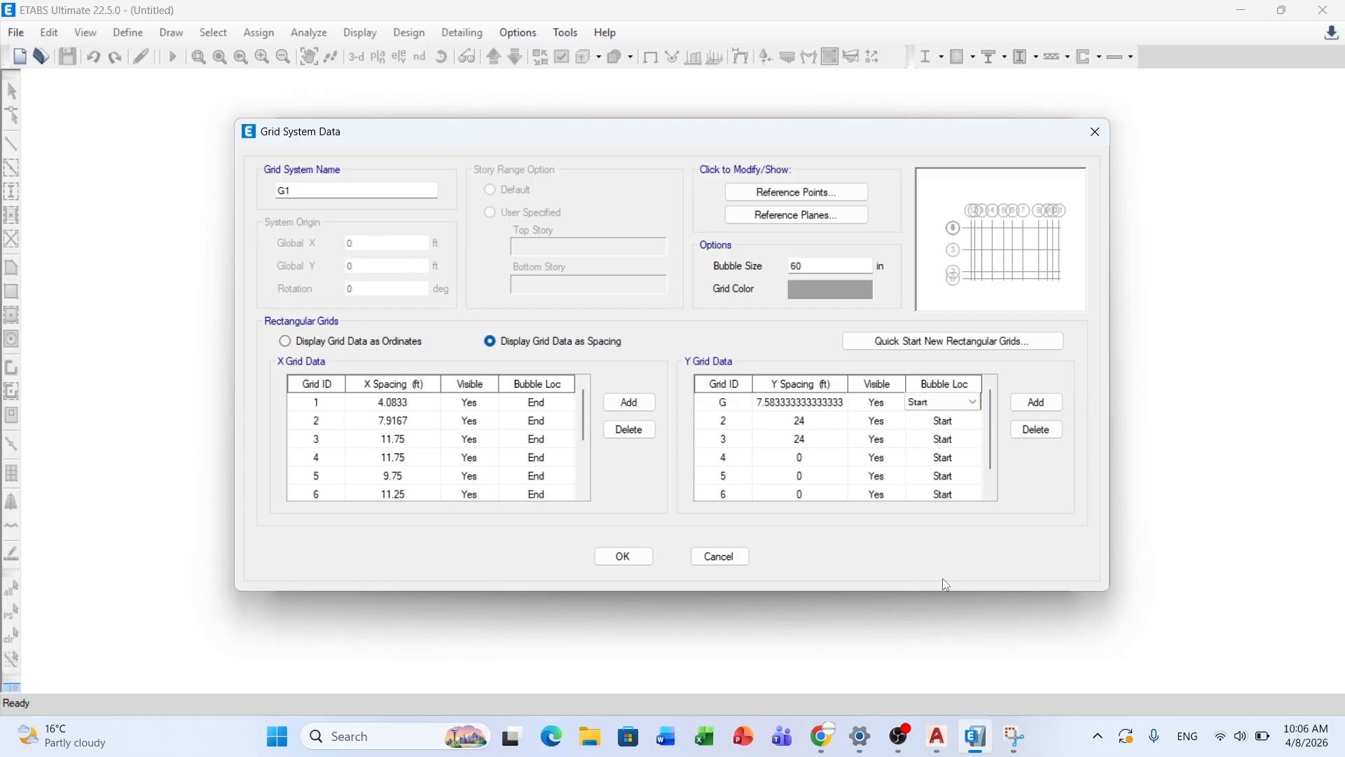
click(936, 737)
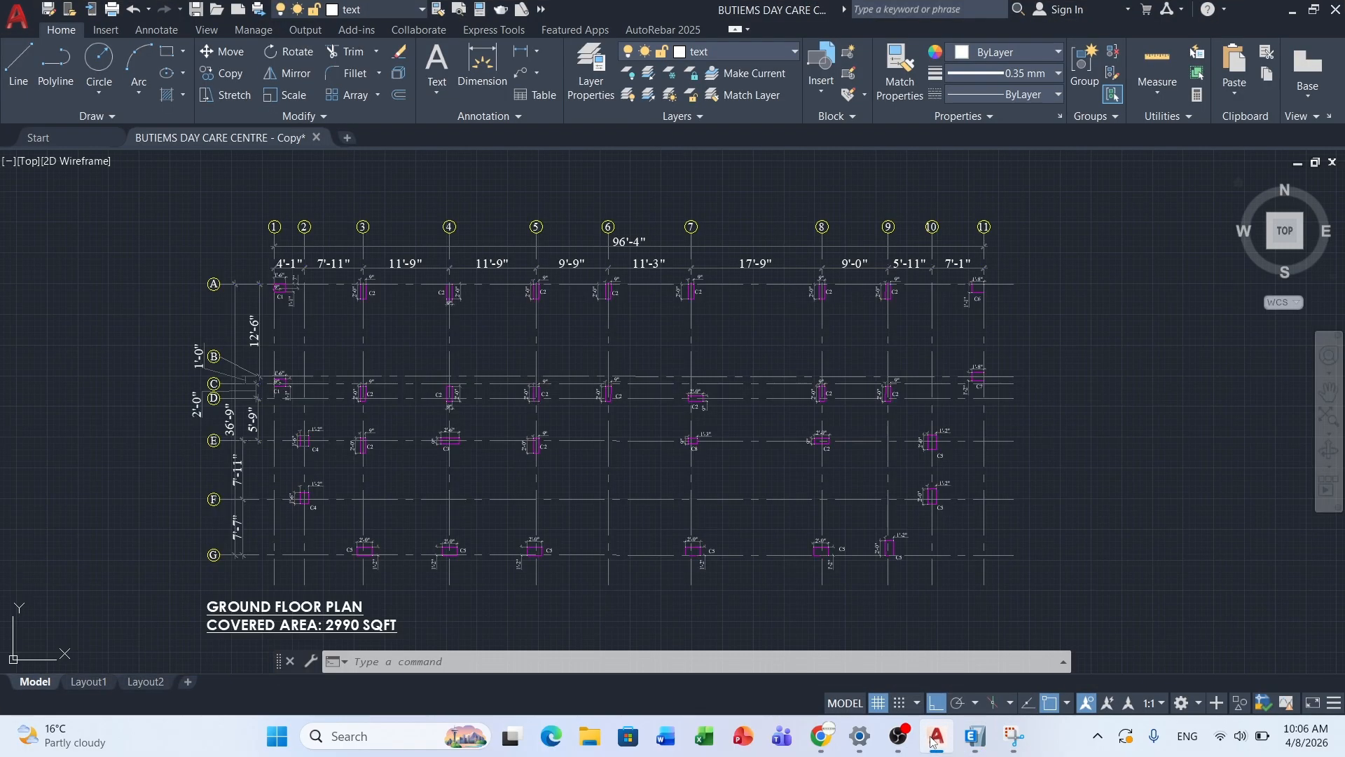
click(933, 737)
text(F)
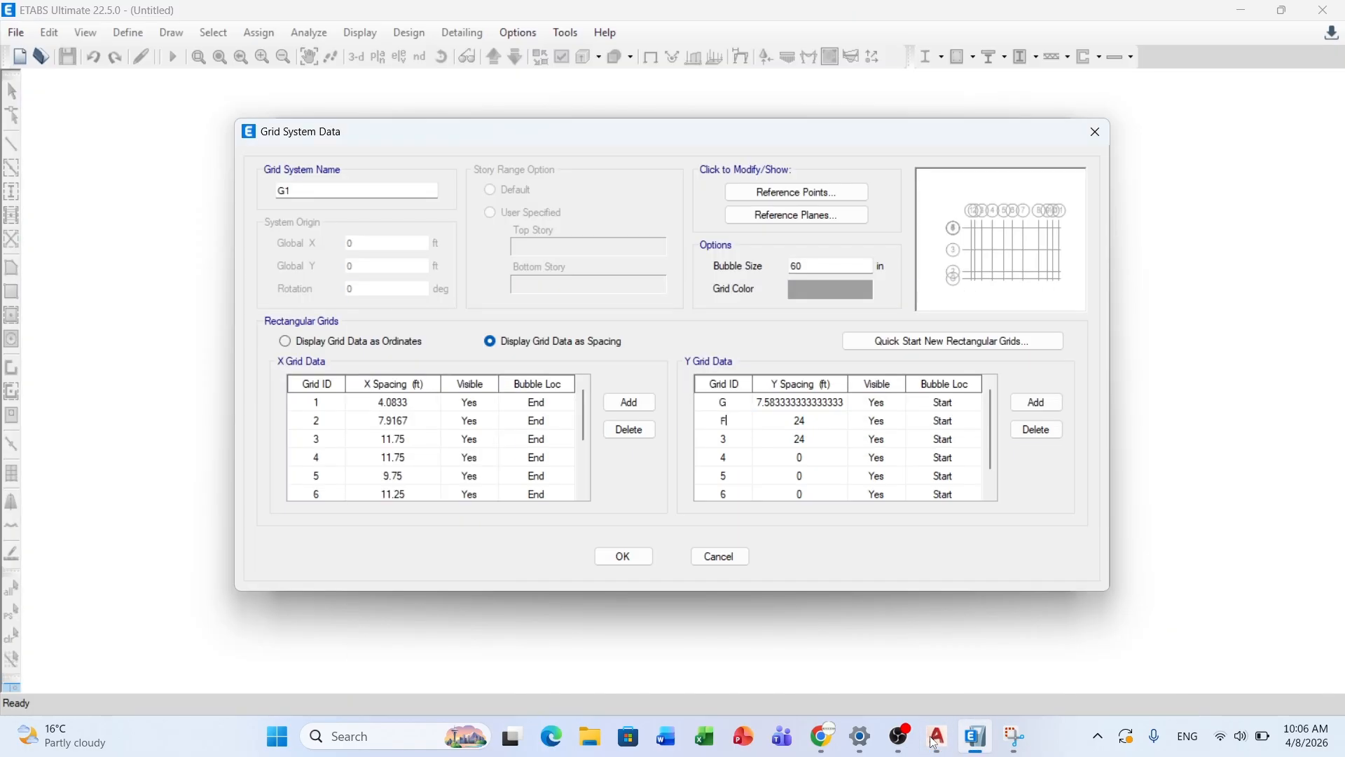
key(Tab)
click(946, 735)
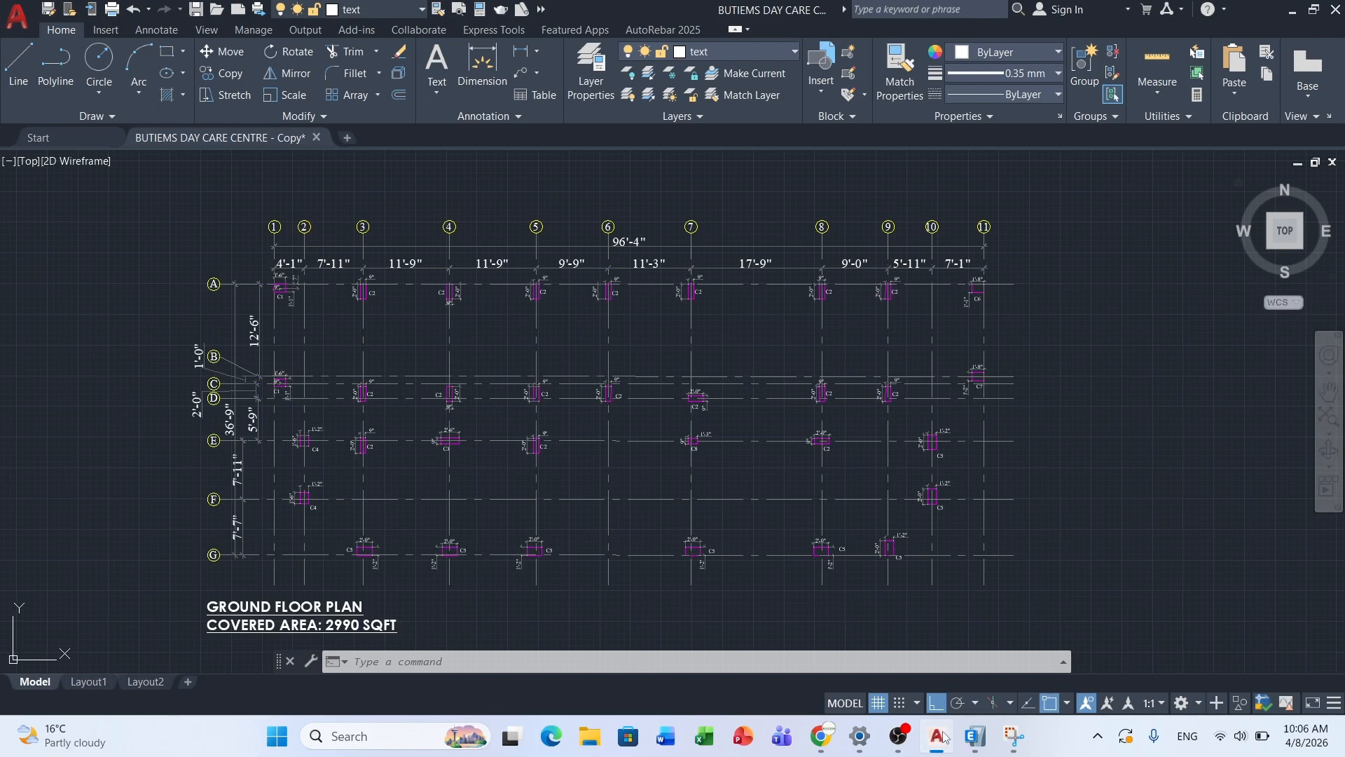
click(944, 736)
text(7'11)
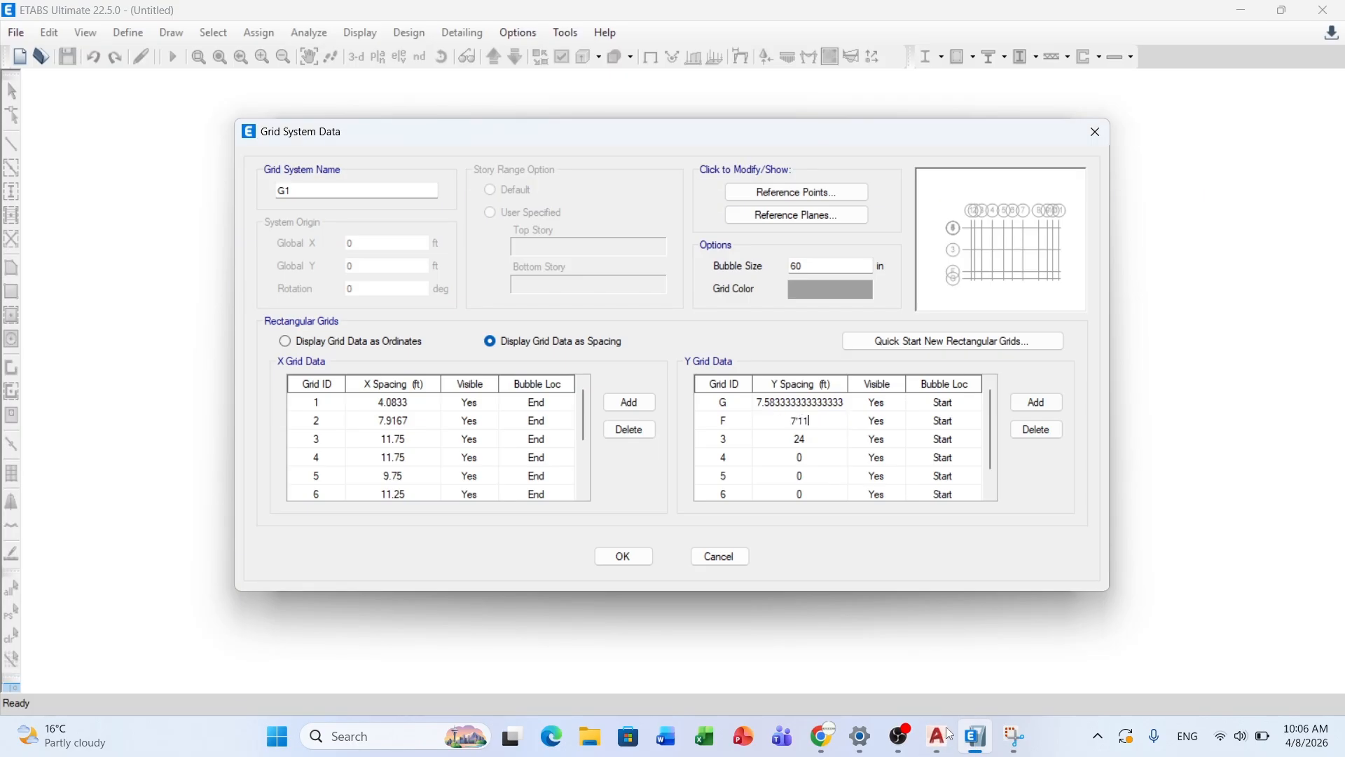
key(Tab)
key(Tab)
key(Tab)
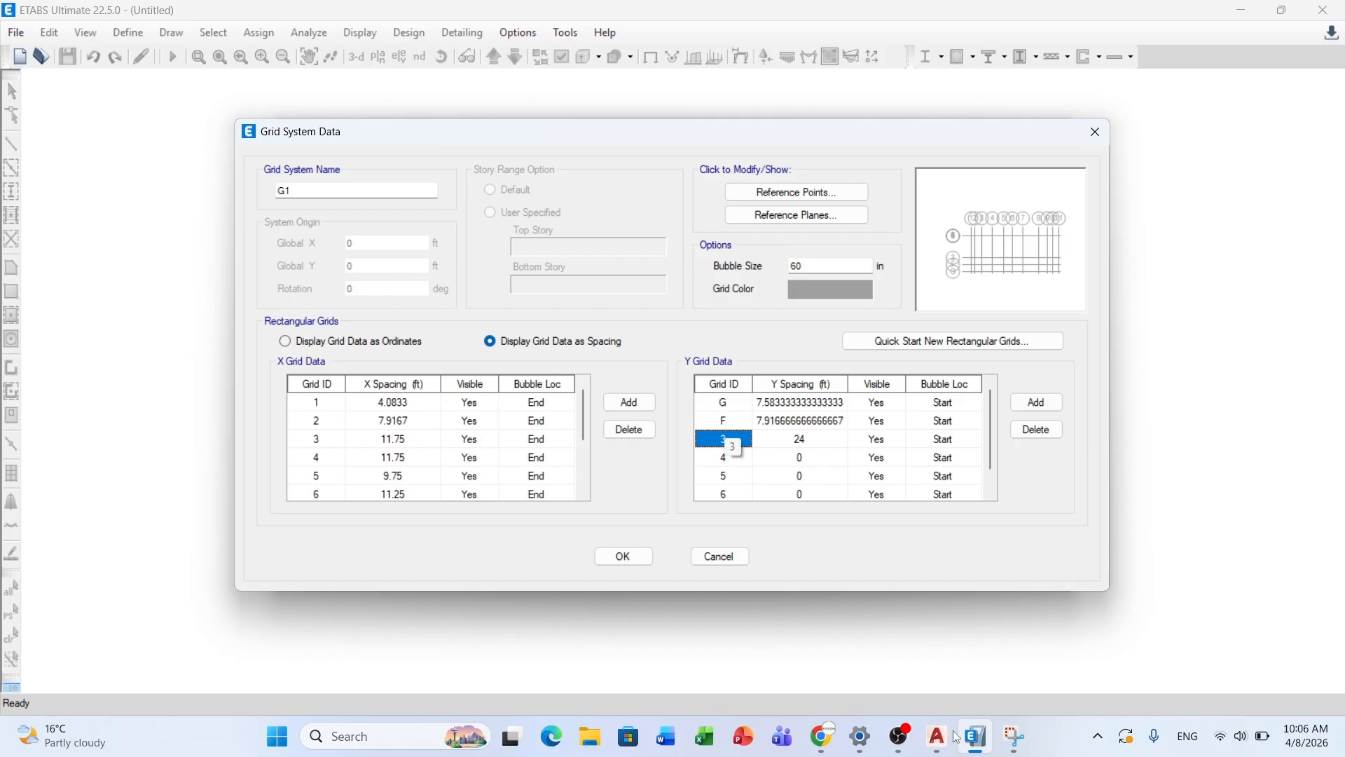
Step: Rename the third Y grid line as E and set its spacing to 5.75 ft according to the AutoCAD layout
click(947, 739)
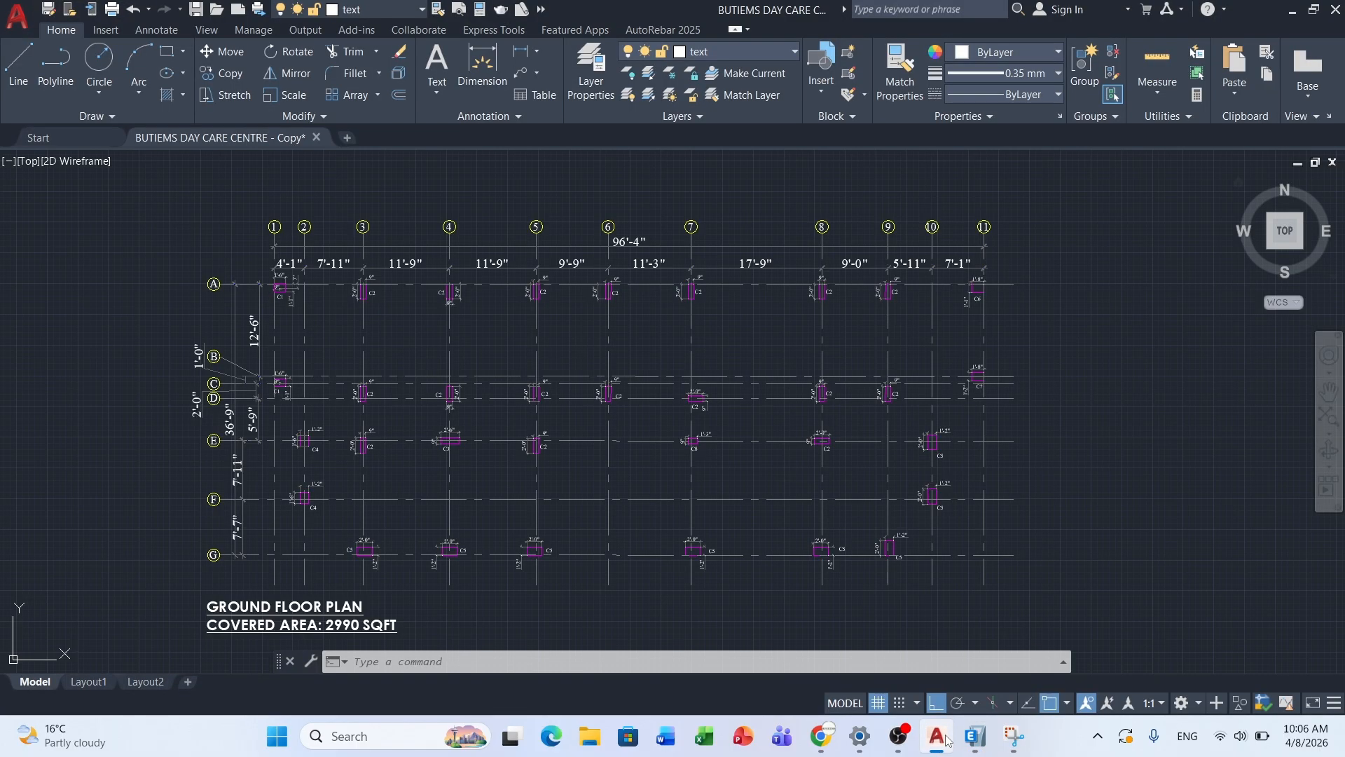
click(946, 739)
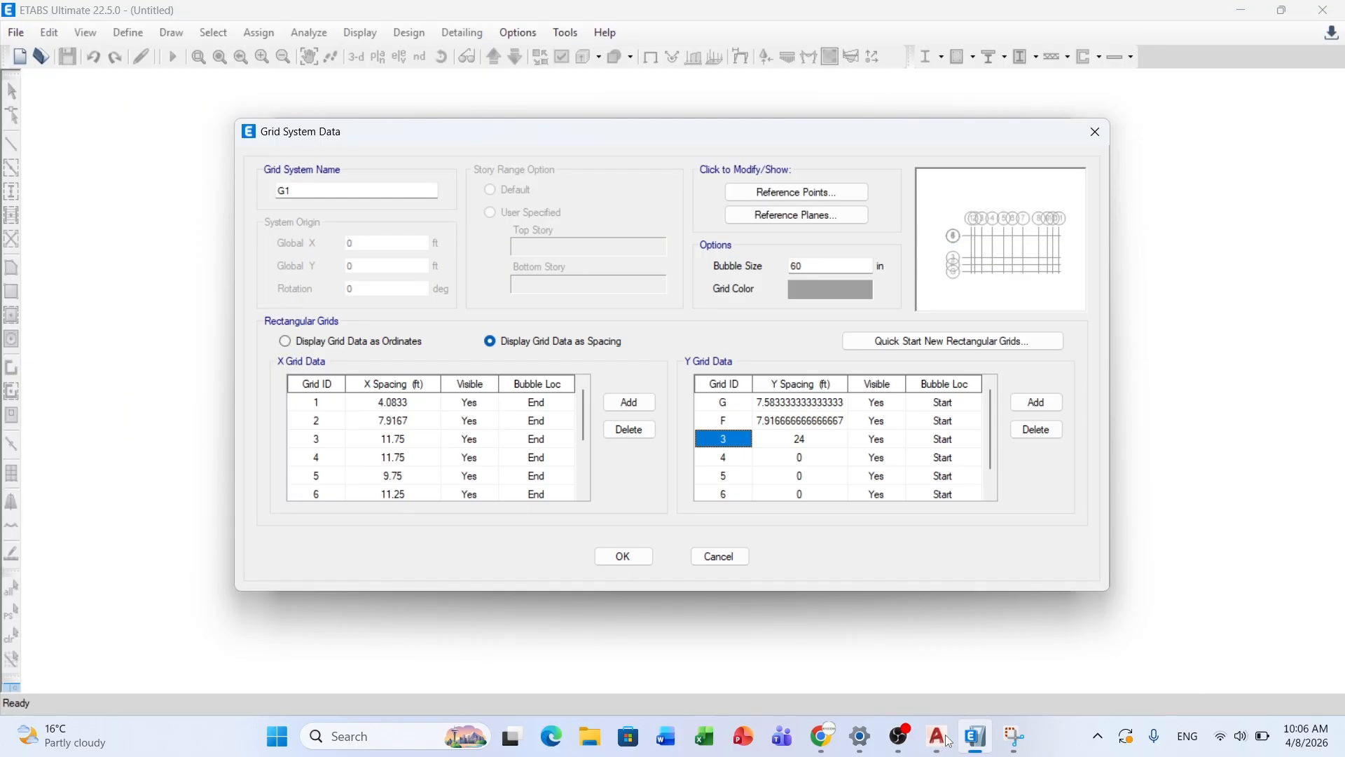
text(E)
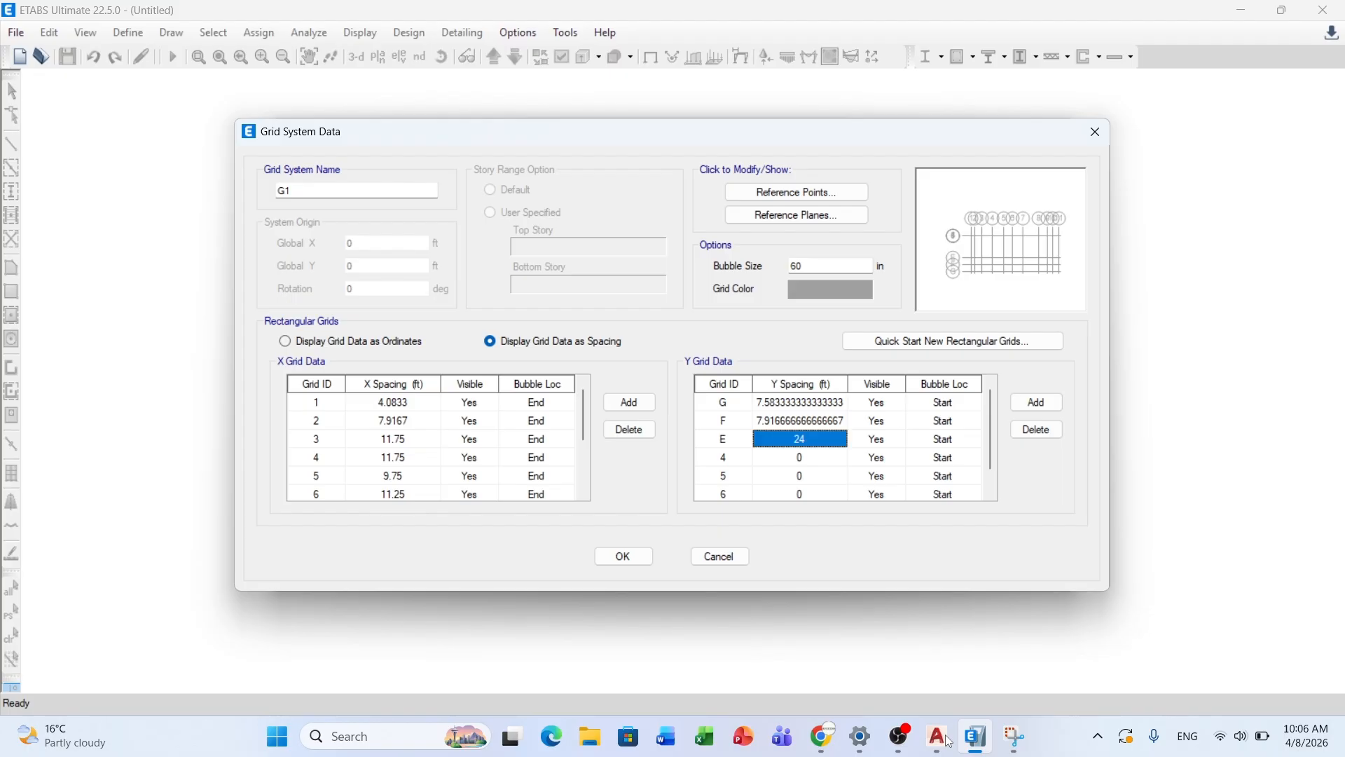
click(947, 739)
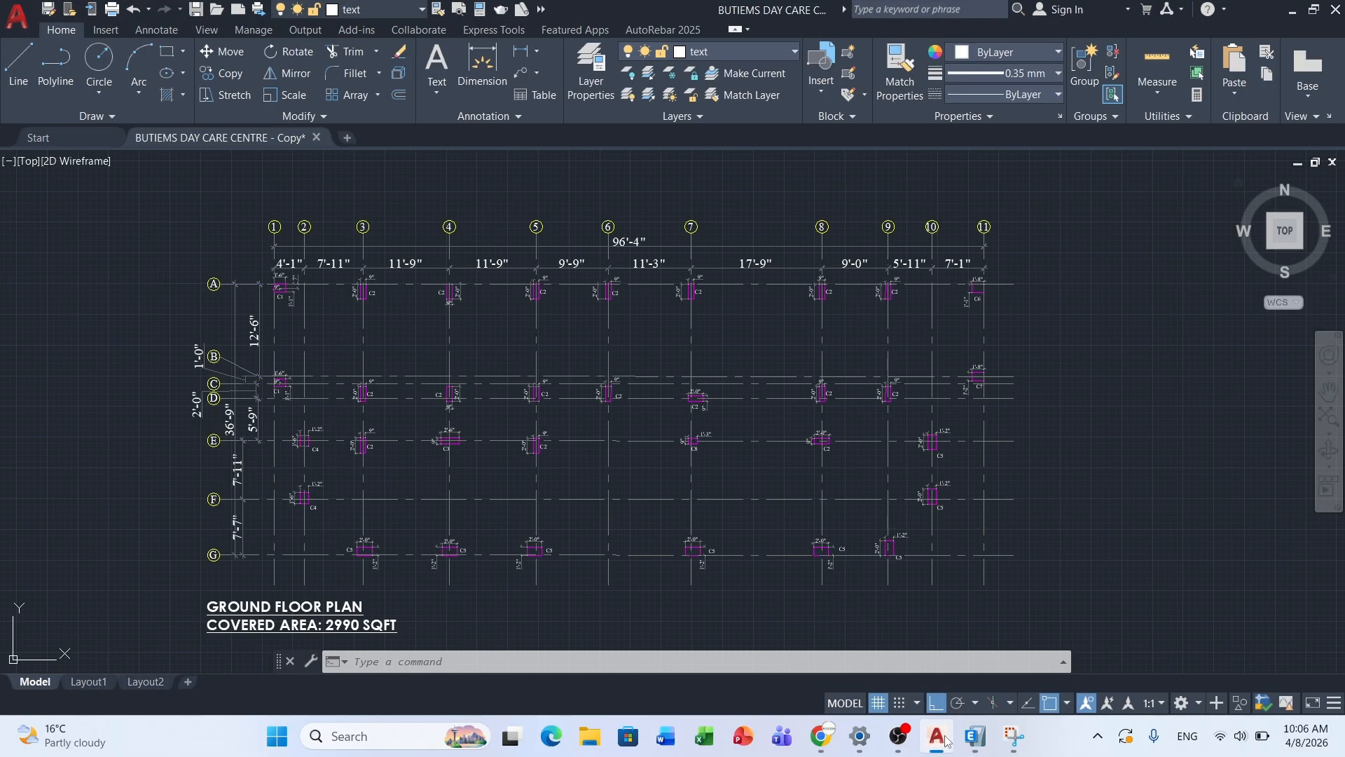
click(946, 741)
text(5)
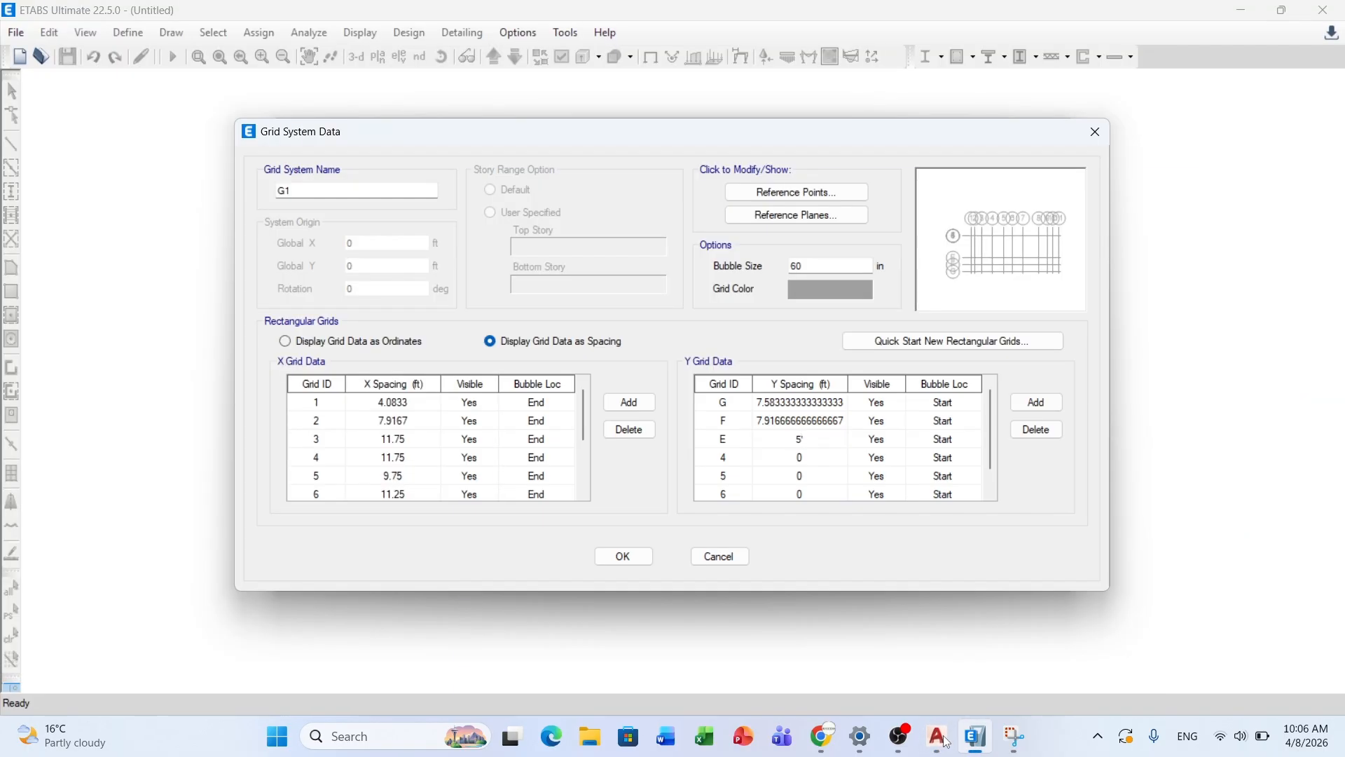
text(.75)
key(Tab)
key(Tab)
key(Tab)
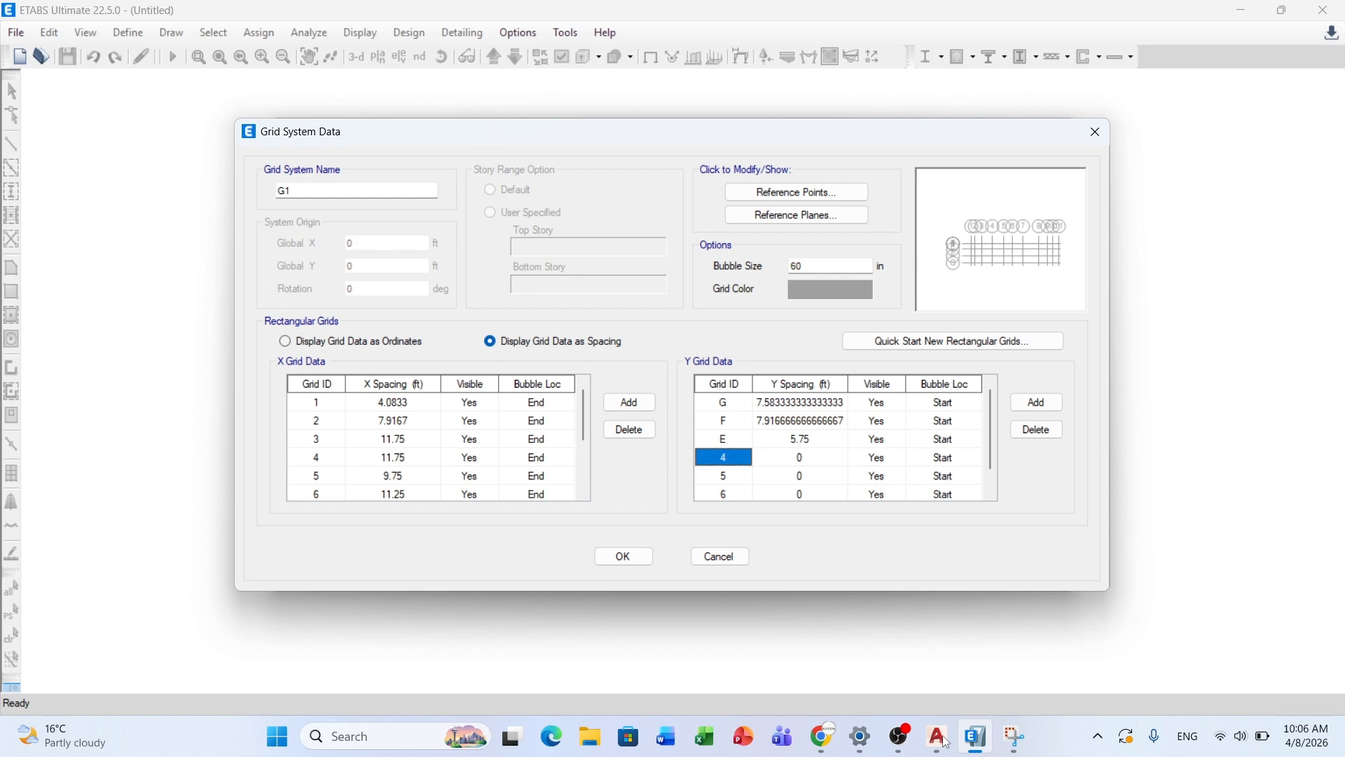
Step: Rename the fourth Y grid line as D and set its spacing to 2 ft according to the AutoCAD layout
click(946, 740)
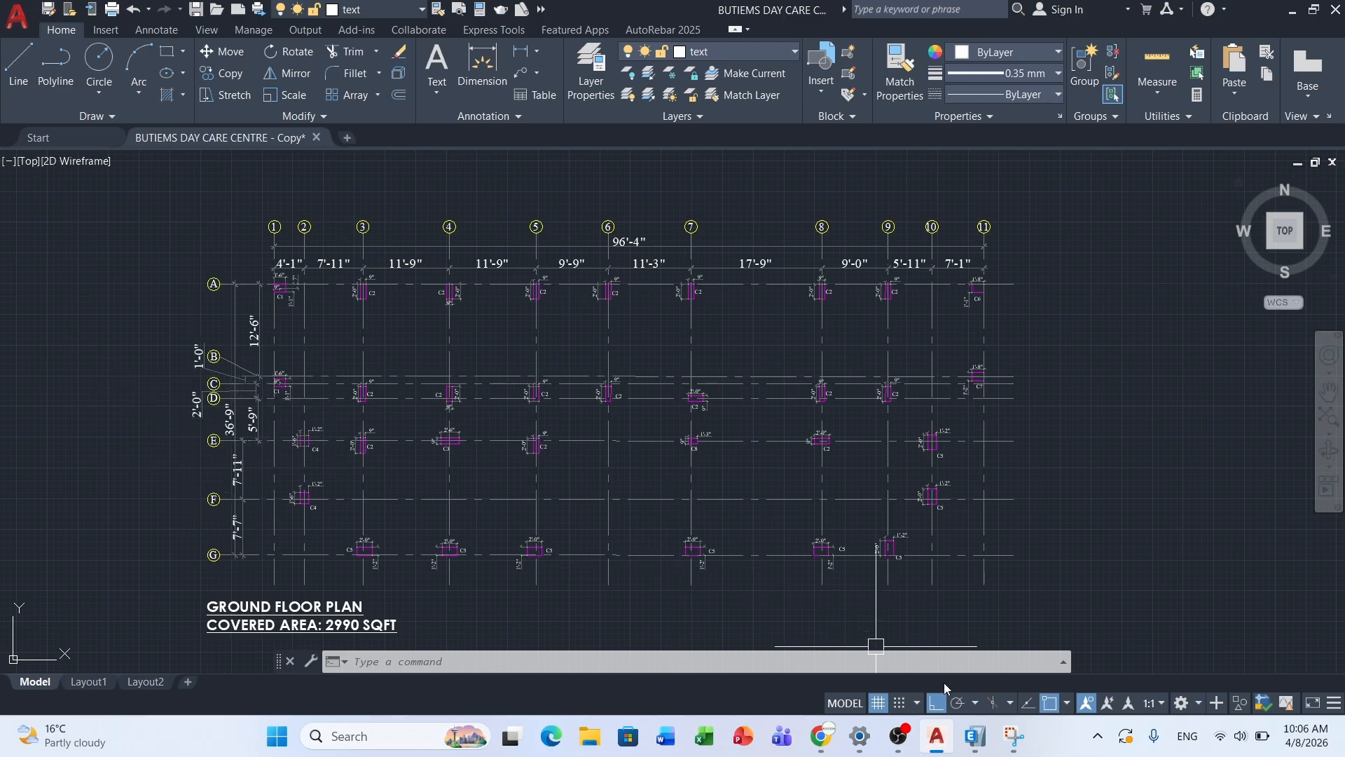
click(976, 735)
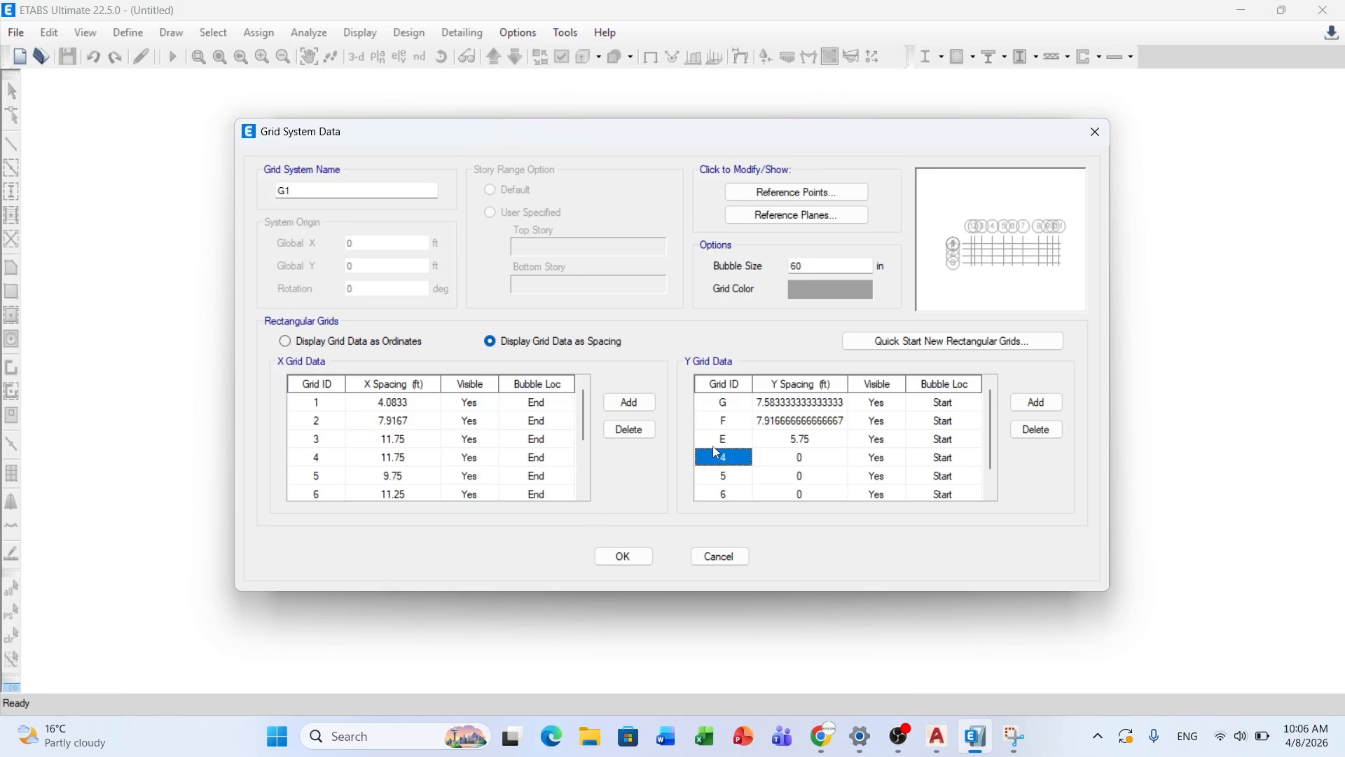
text(D)
key(Tab)
text(2)
key(Tab)
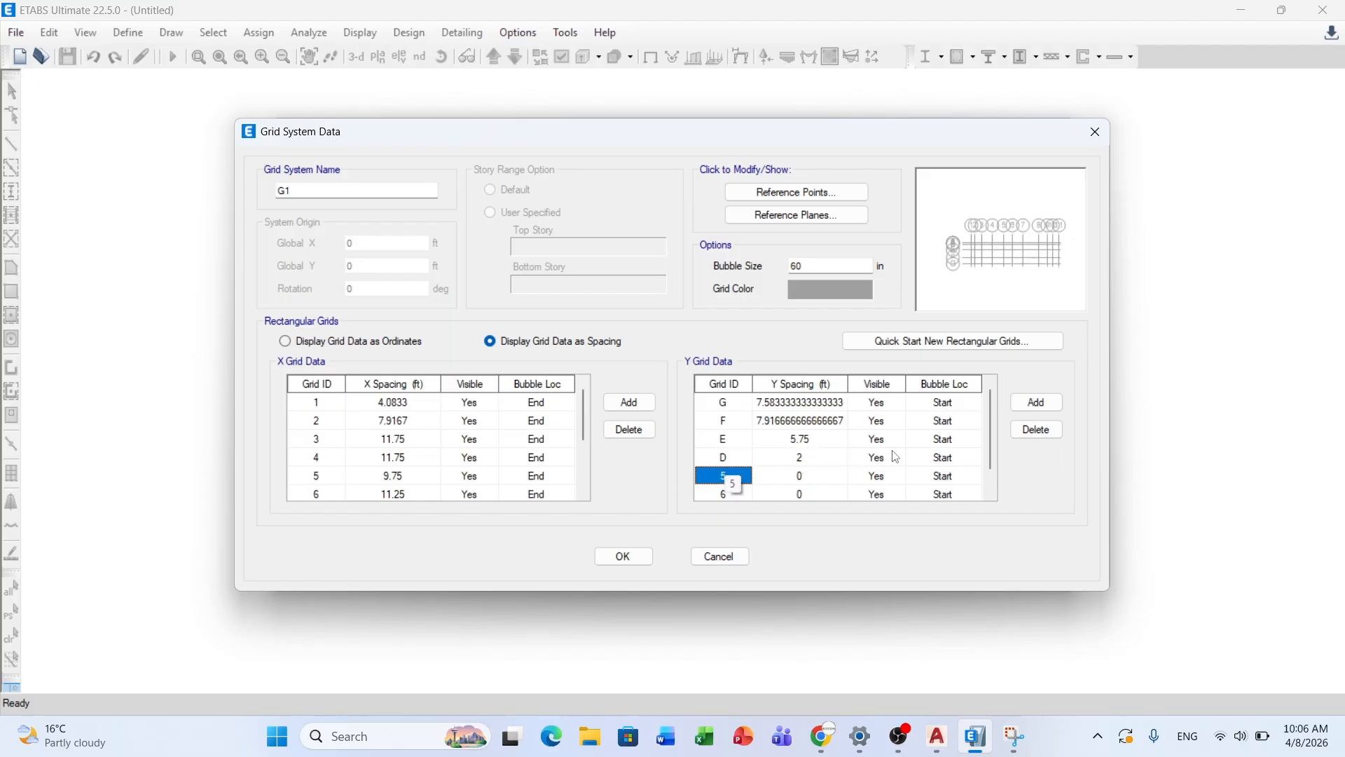
Step: Rename the fifth Y grid line as C and set its spacing to 1 ft according to the AutoCAD layout
key(alt+Tab)
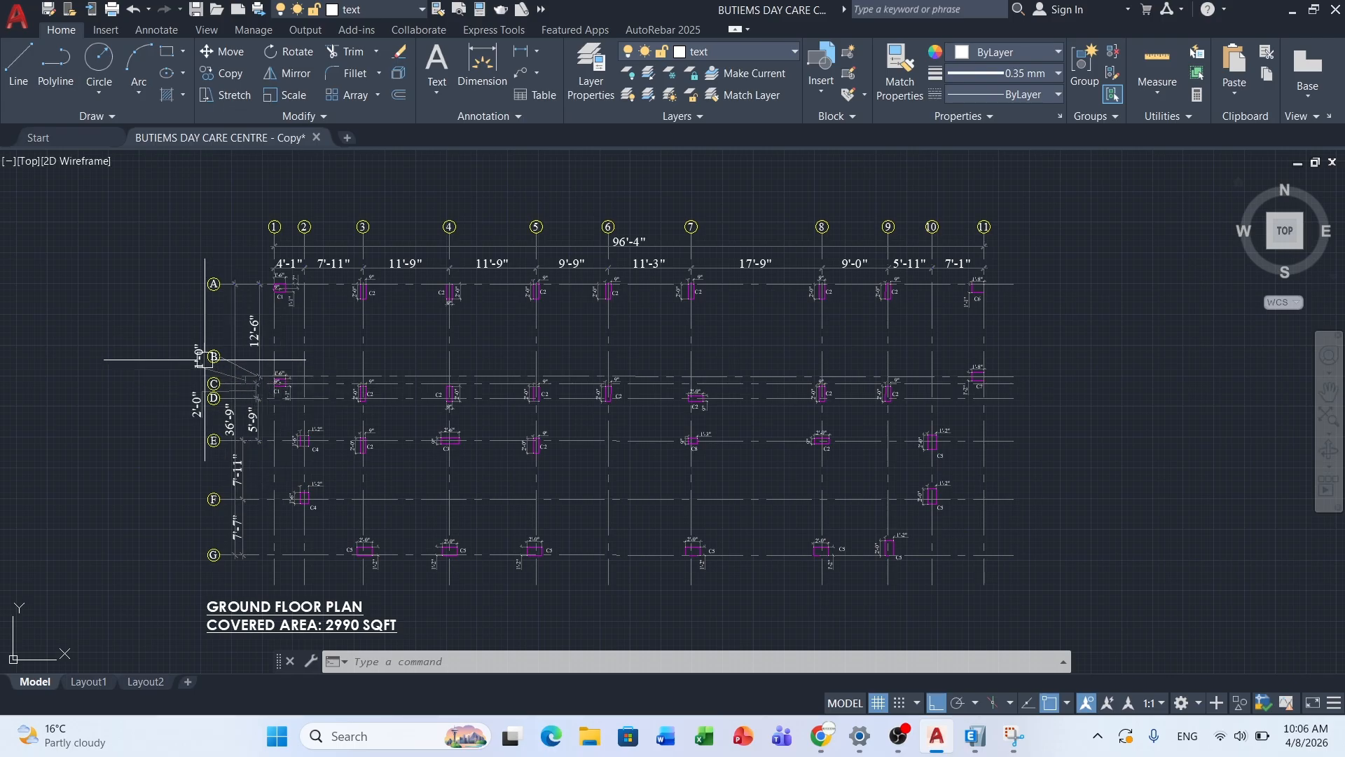
click(975, 736)
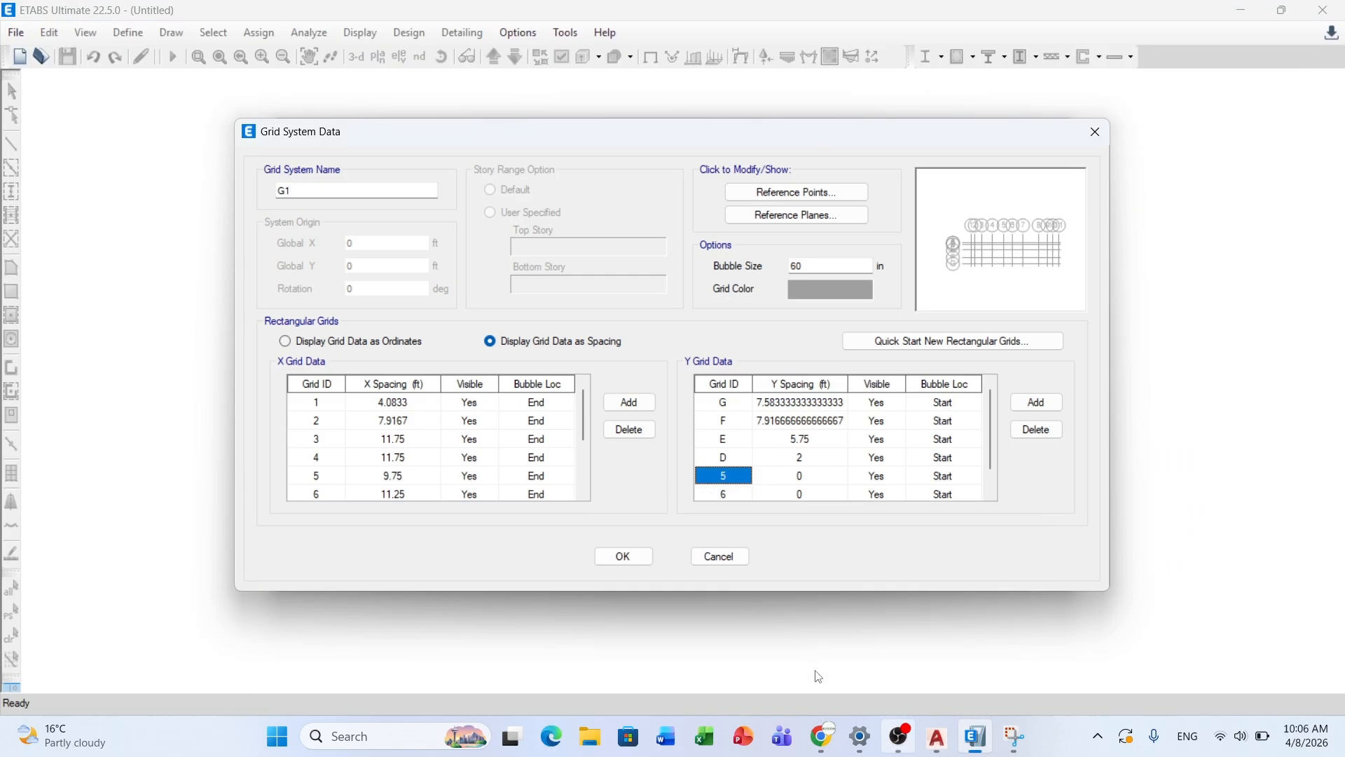
text(C)
key(Tab)
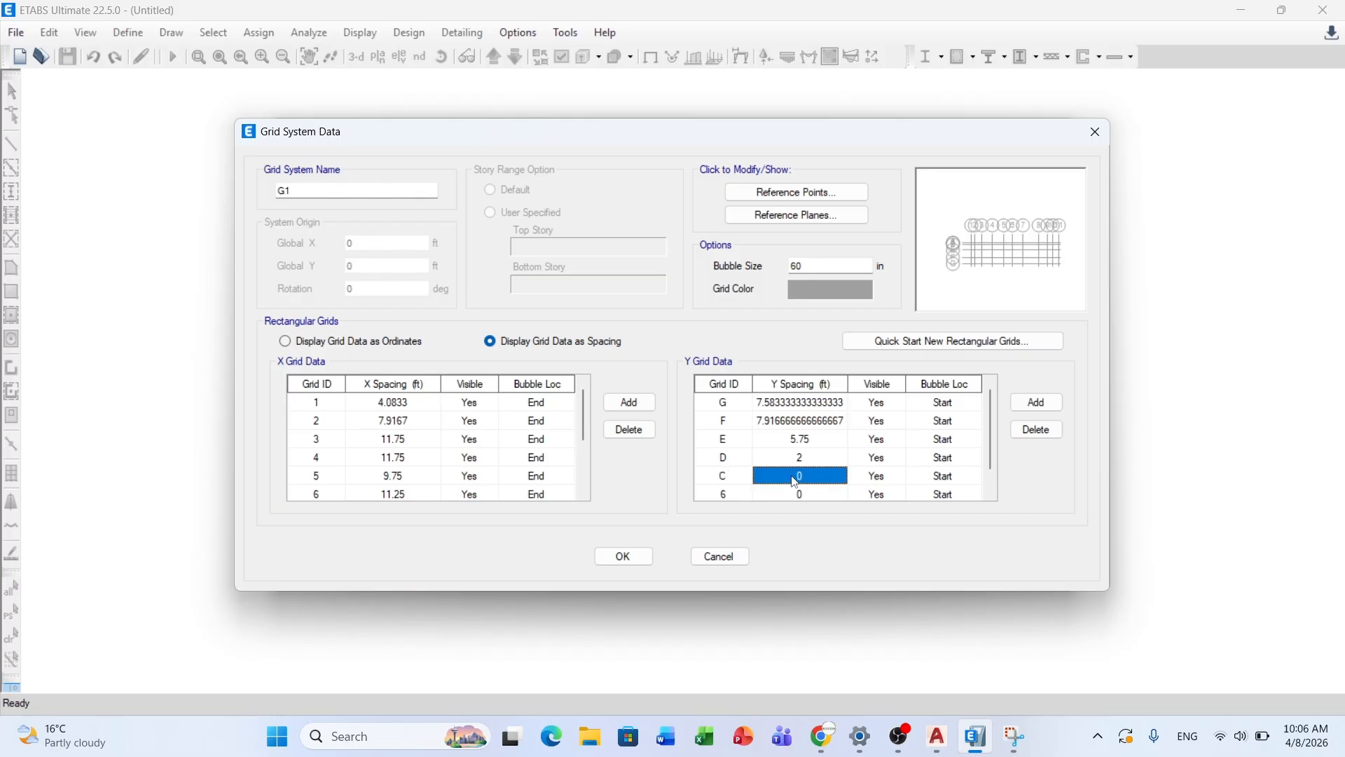
text(1)
click(893, 481)
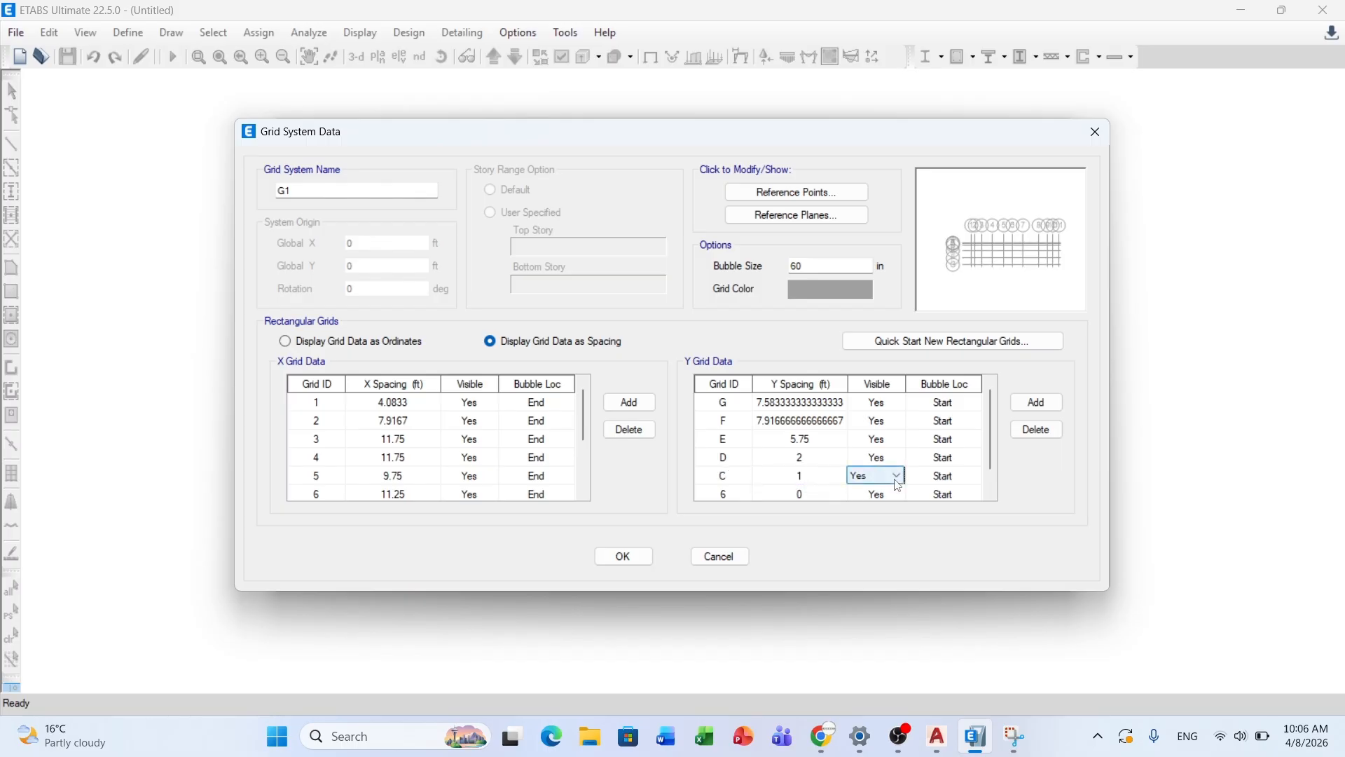
click(828, 474)
click(828, 472)
key(Tab)
key(Tab)
key(Tab)
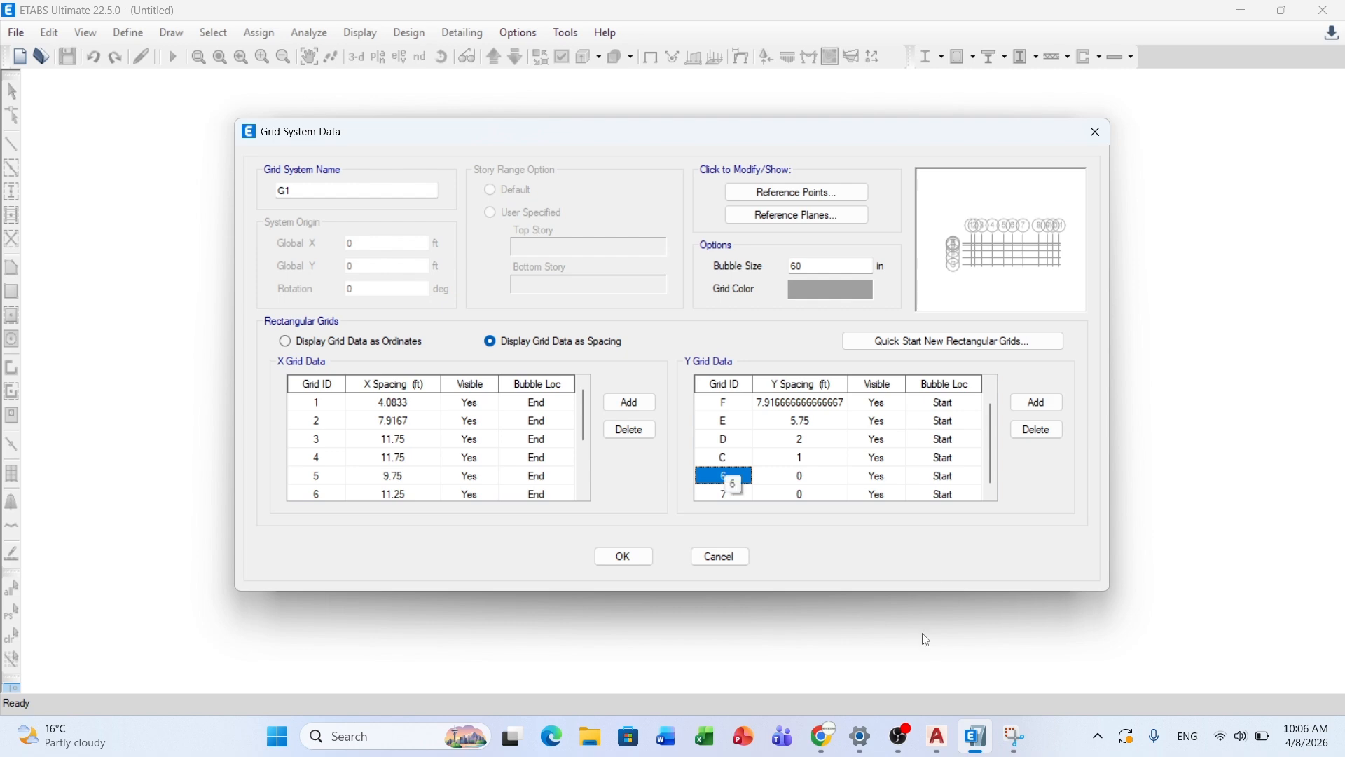
Step: Rename the sixth Y grid line as B and set its spacing to 12.5 ft according to the AutoCAD layout
click(937, 736)
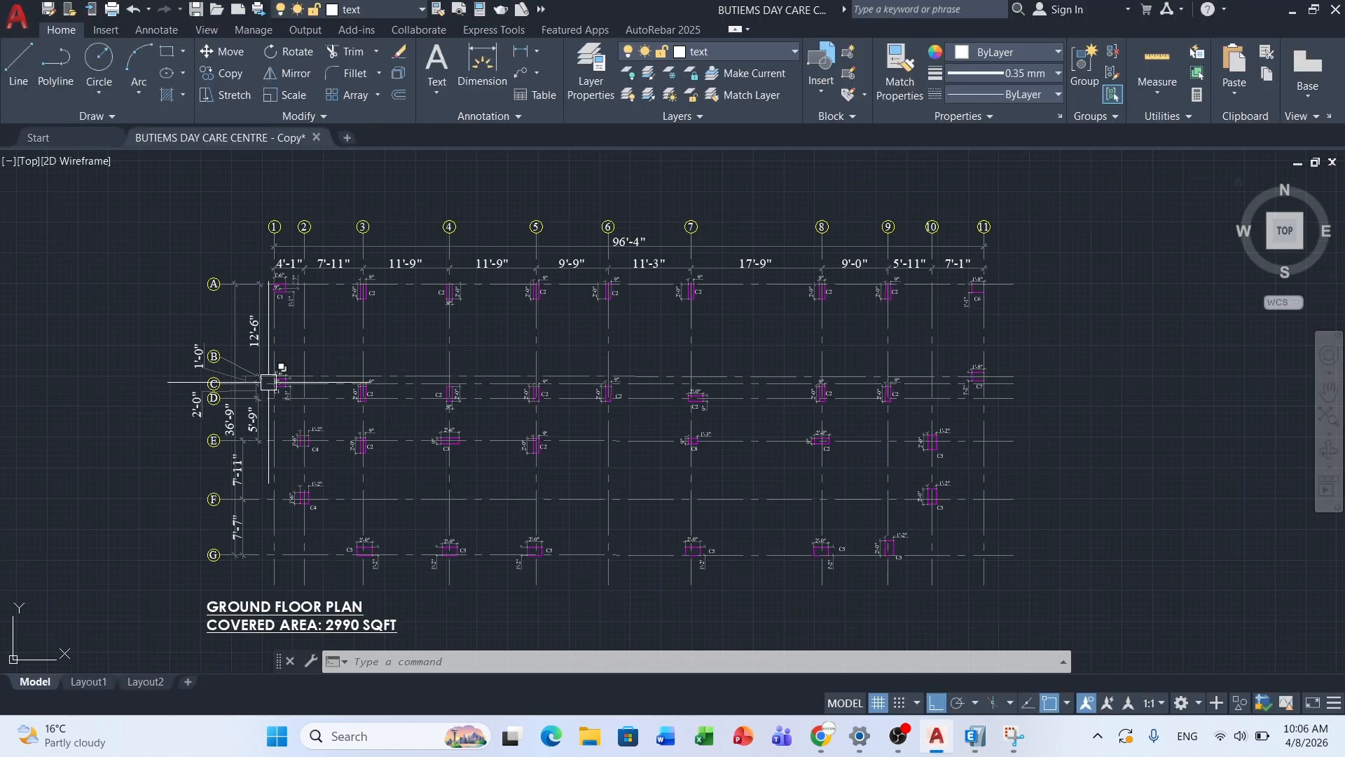
click(937, 735)
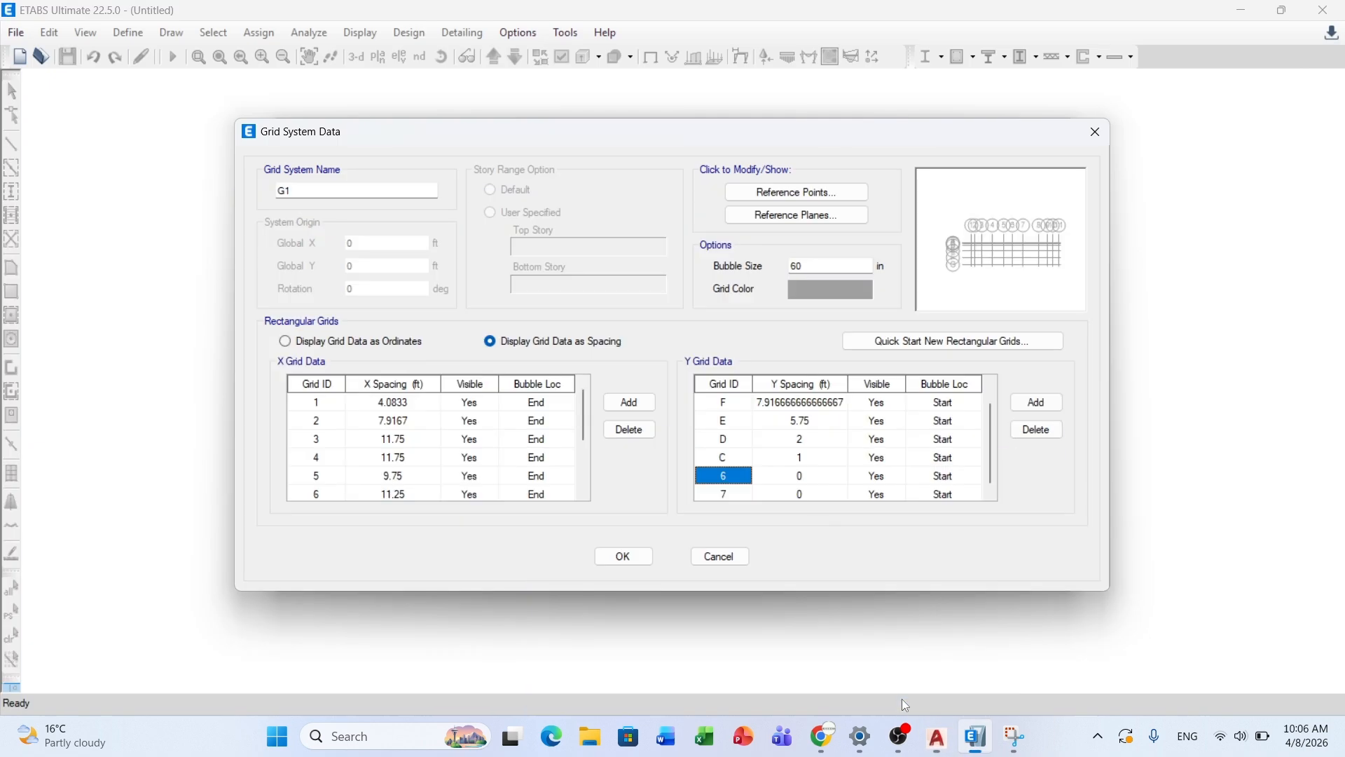
text(B12.5)
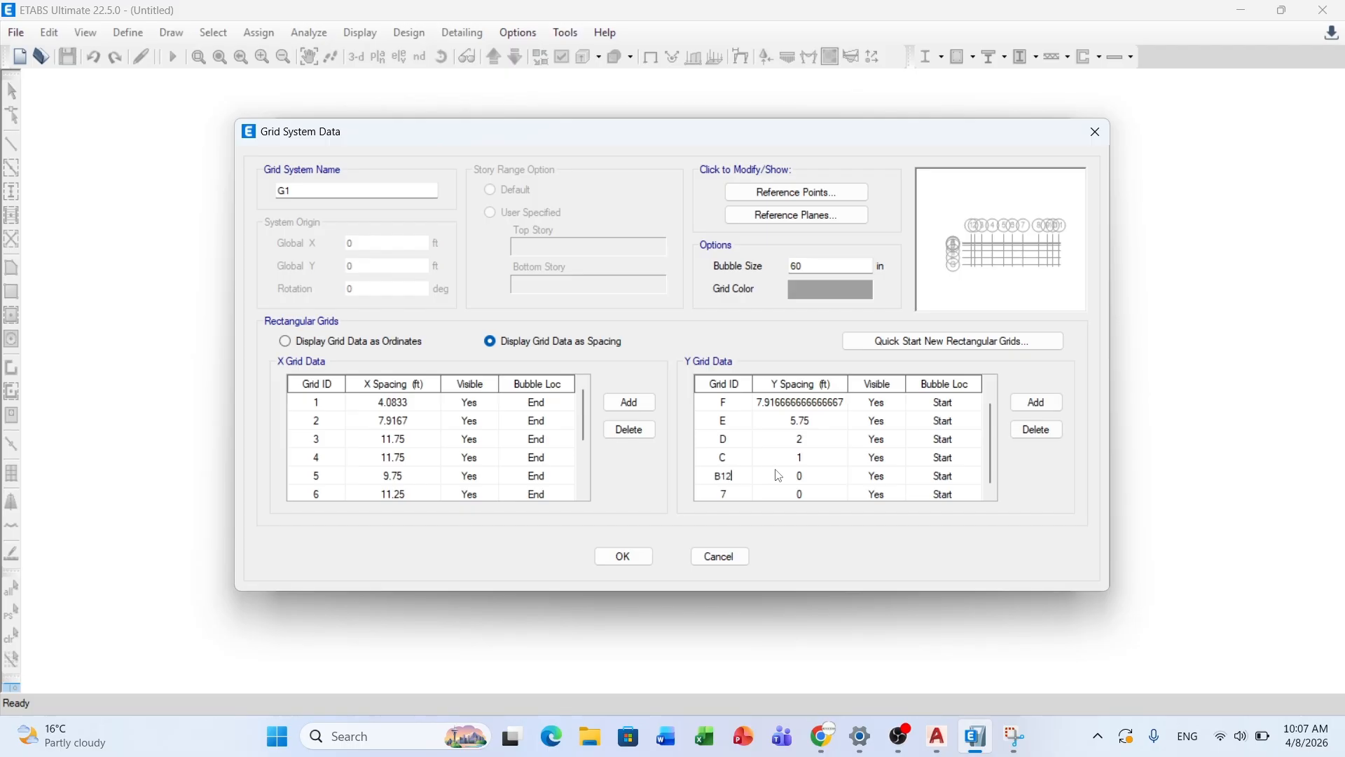
click(779, 474)
click(743, 479)
text(B)
key(Tab)
text(12.5)
key(Tab)
key(Tab)
key(Tab)
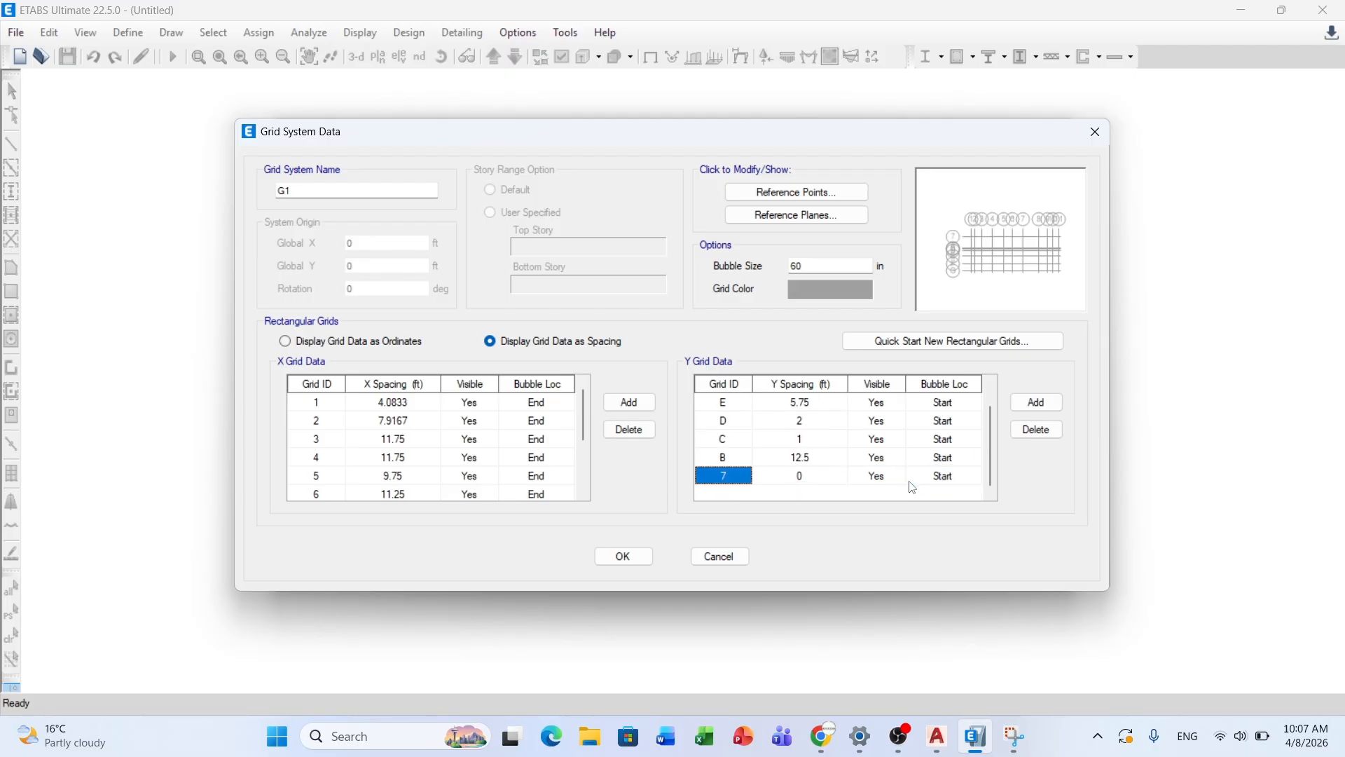
Step: Rename the last Y grid line as A and accept the custom grid data
text(A)
click(812, 483)
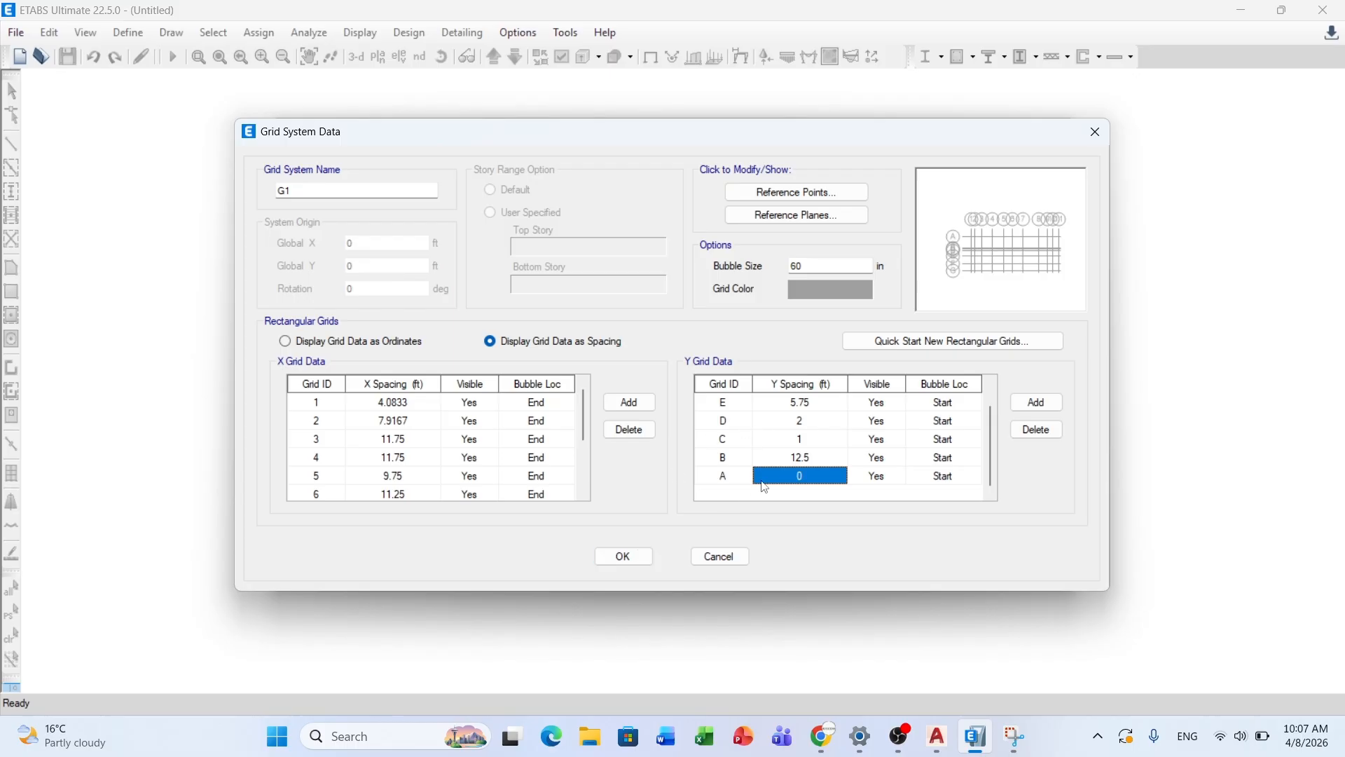
click(625, 556)
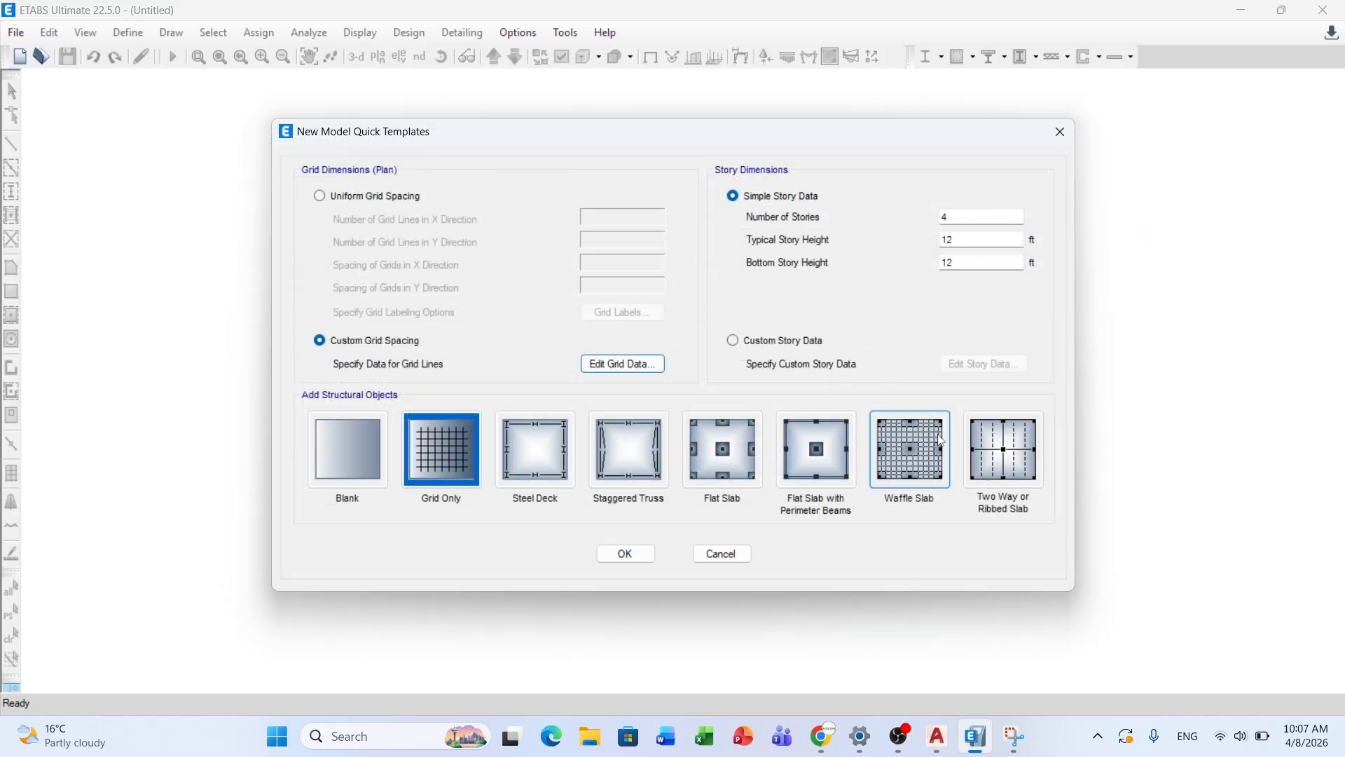
Step: Switch the story dimensions to custom story data and delete Story4, keeping the existing story elevations
click(755, 342)
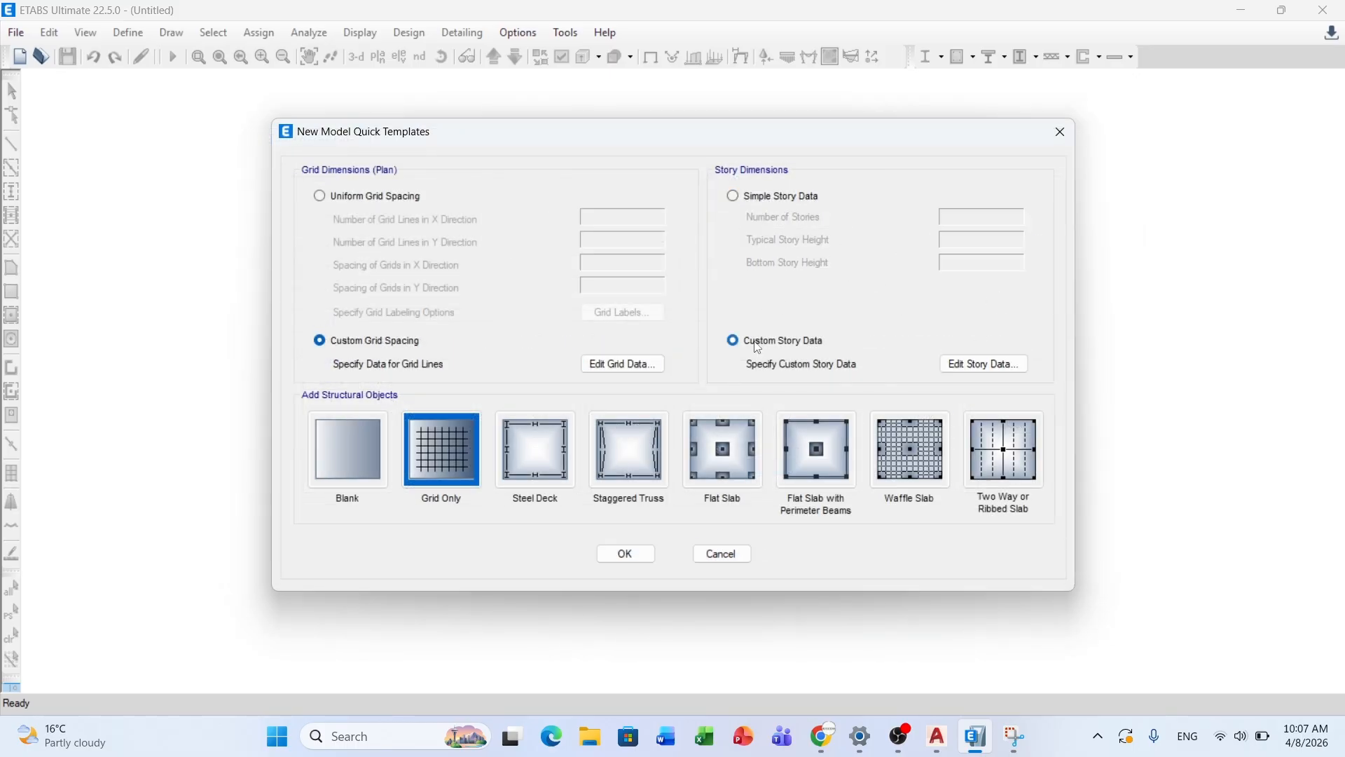
click(988, 370)
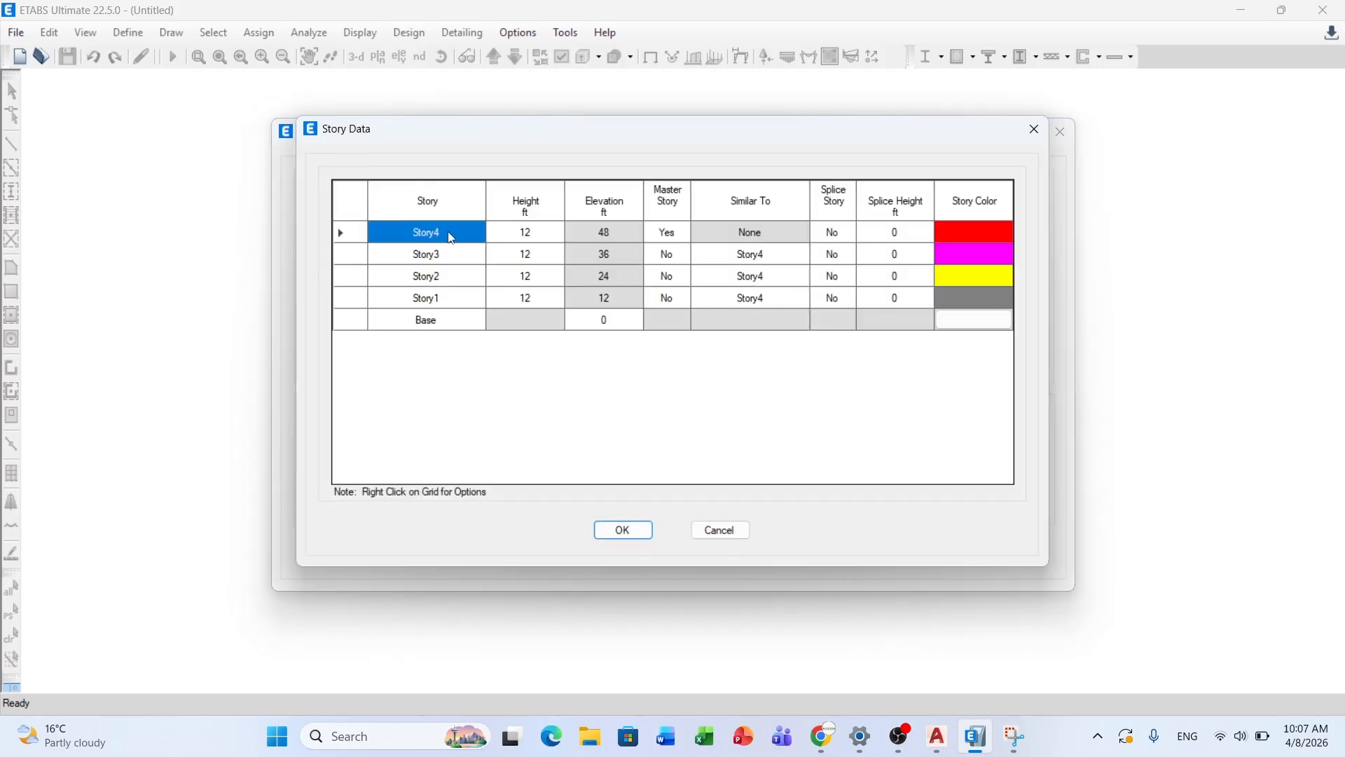
click(454, 239)
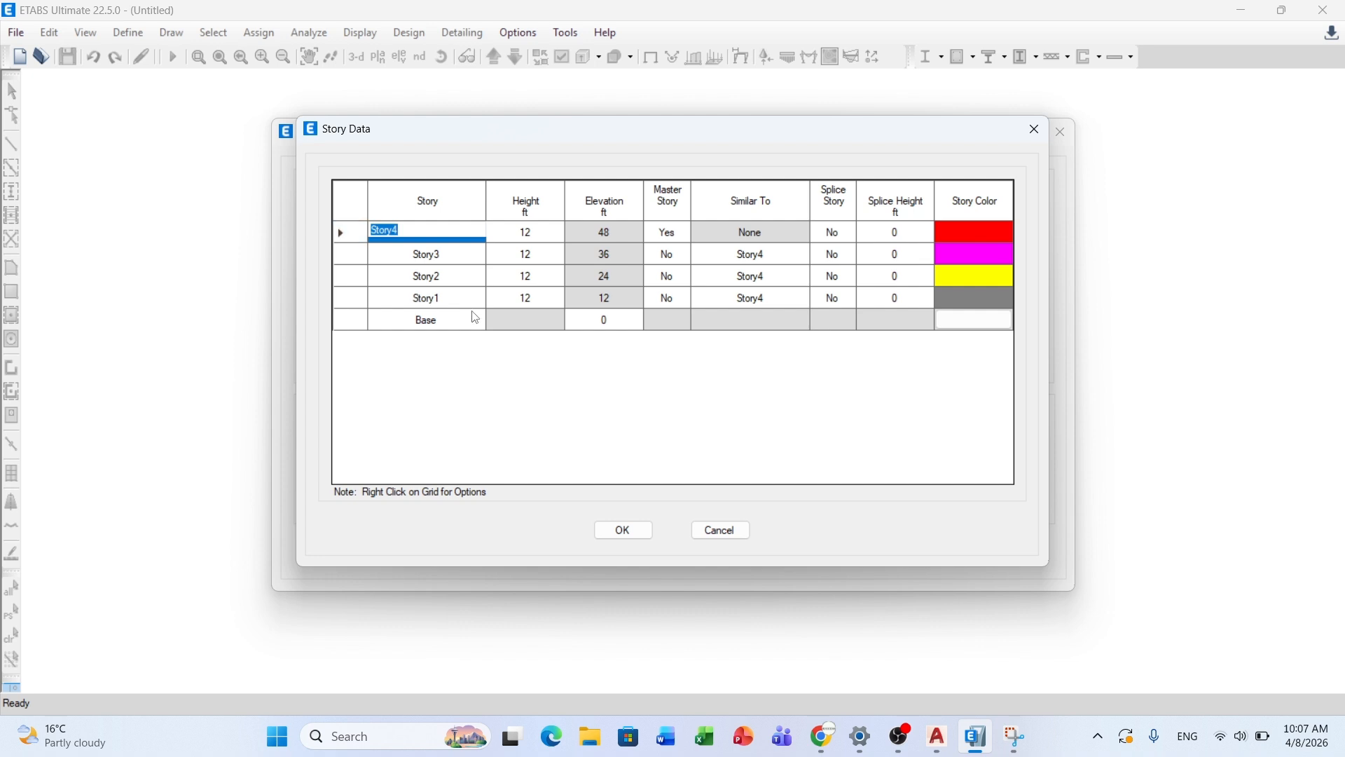
right_click(360, 241)
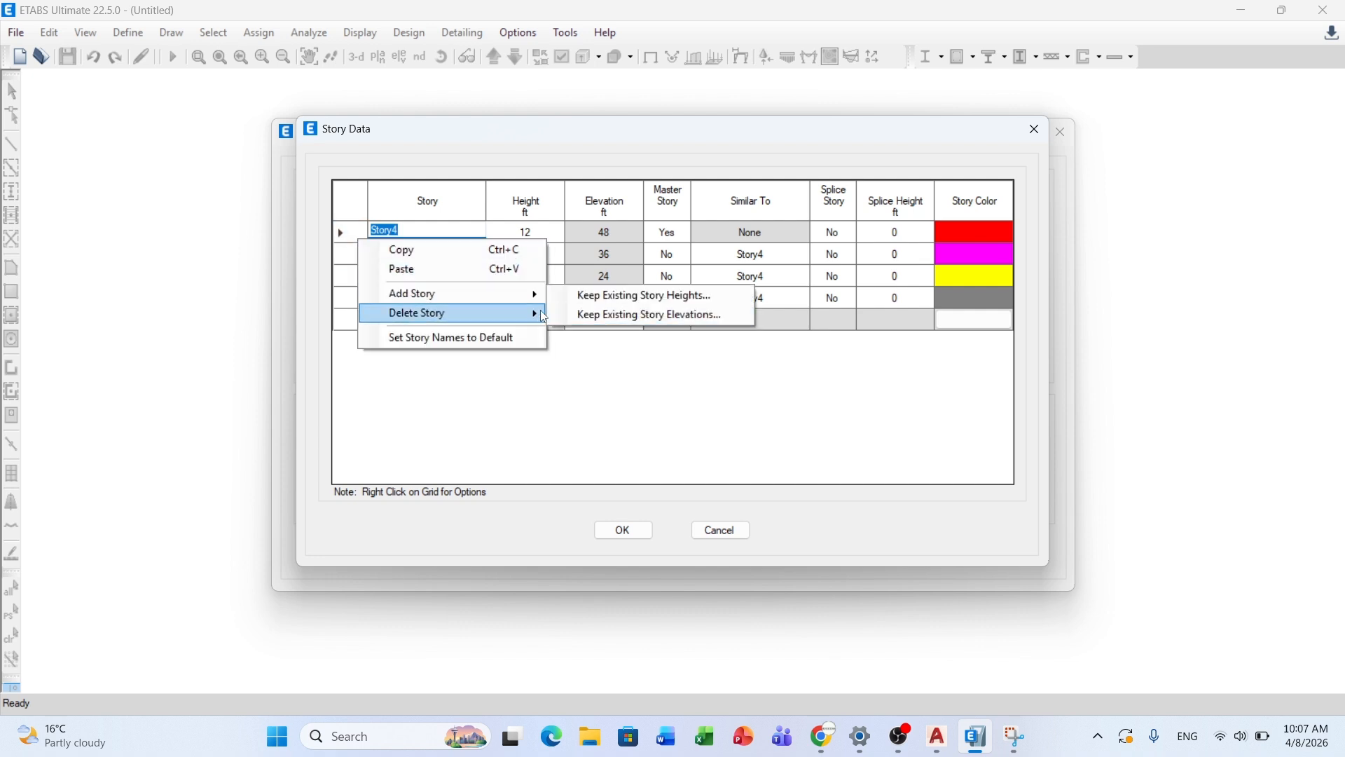
mouse_move(537, 316)
click(610, 315)
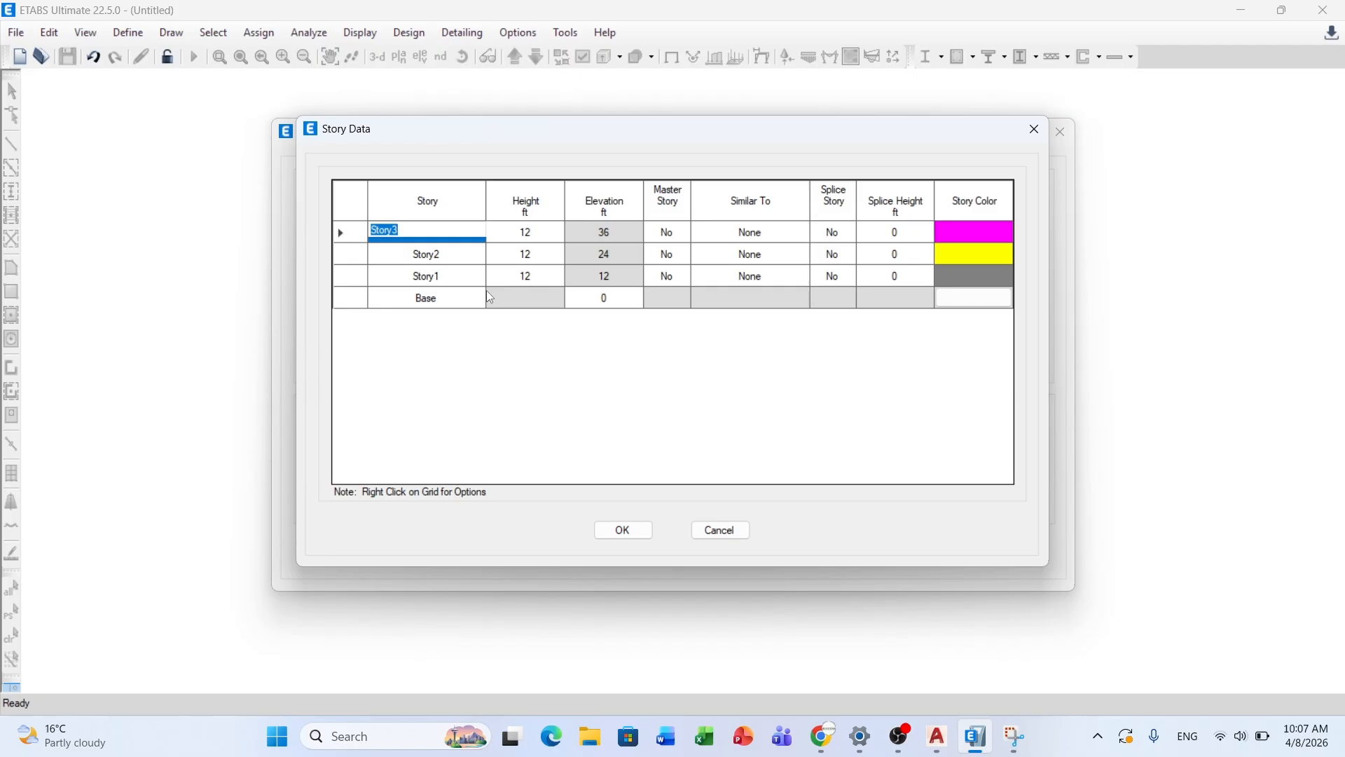
Step: Rename Story1 as Plinth Level, Story2 as Ground Story and Story3 as Upper Story
click(452, 278)
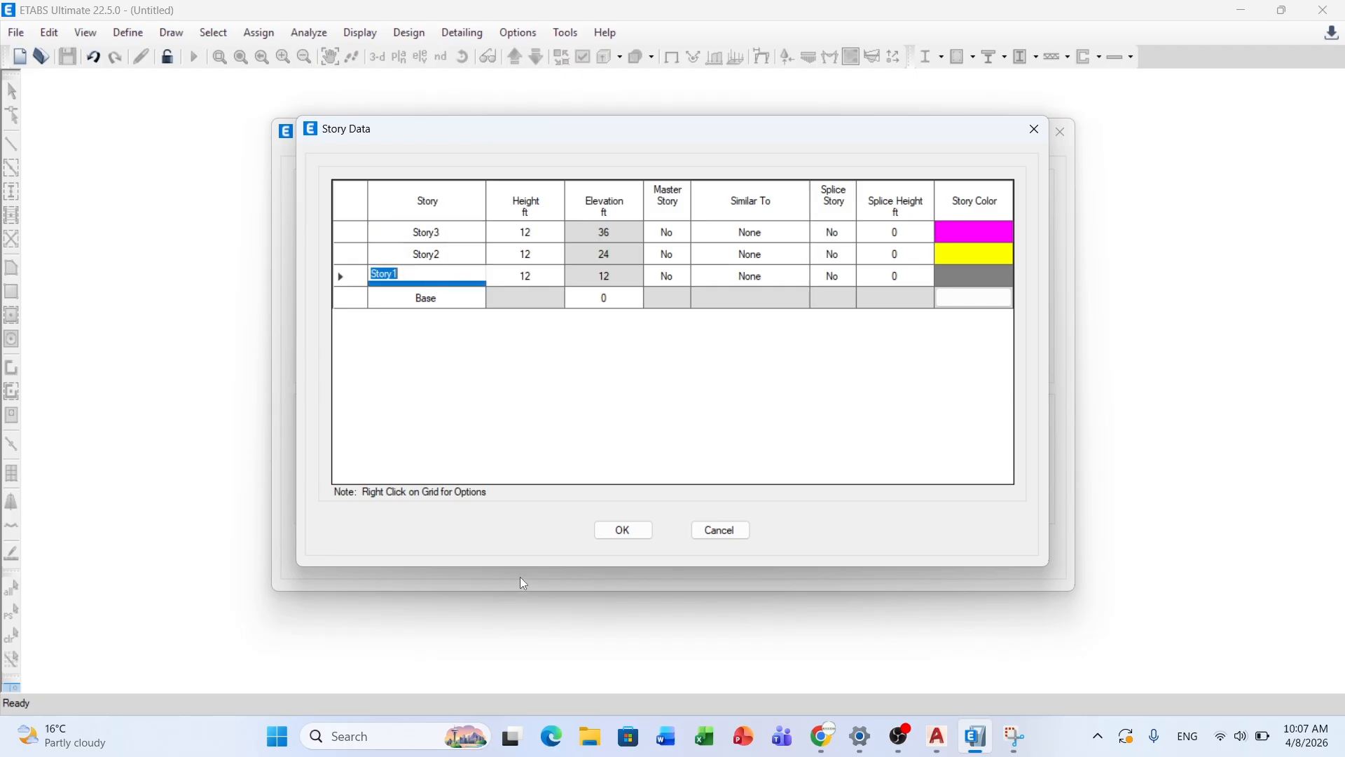
text(Pl)
text(inth Lef)
click(399, 256)
text(Ground)
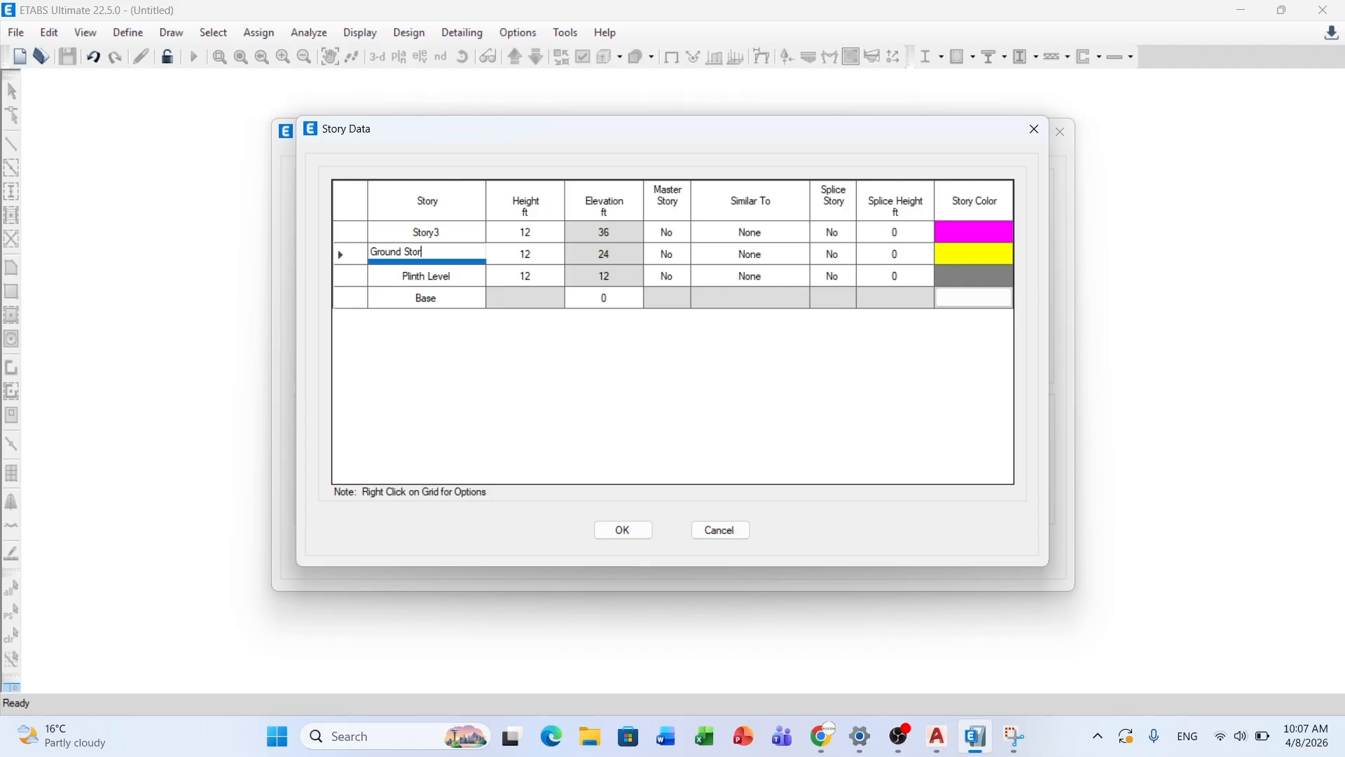
click(403, 231)
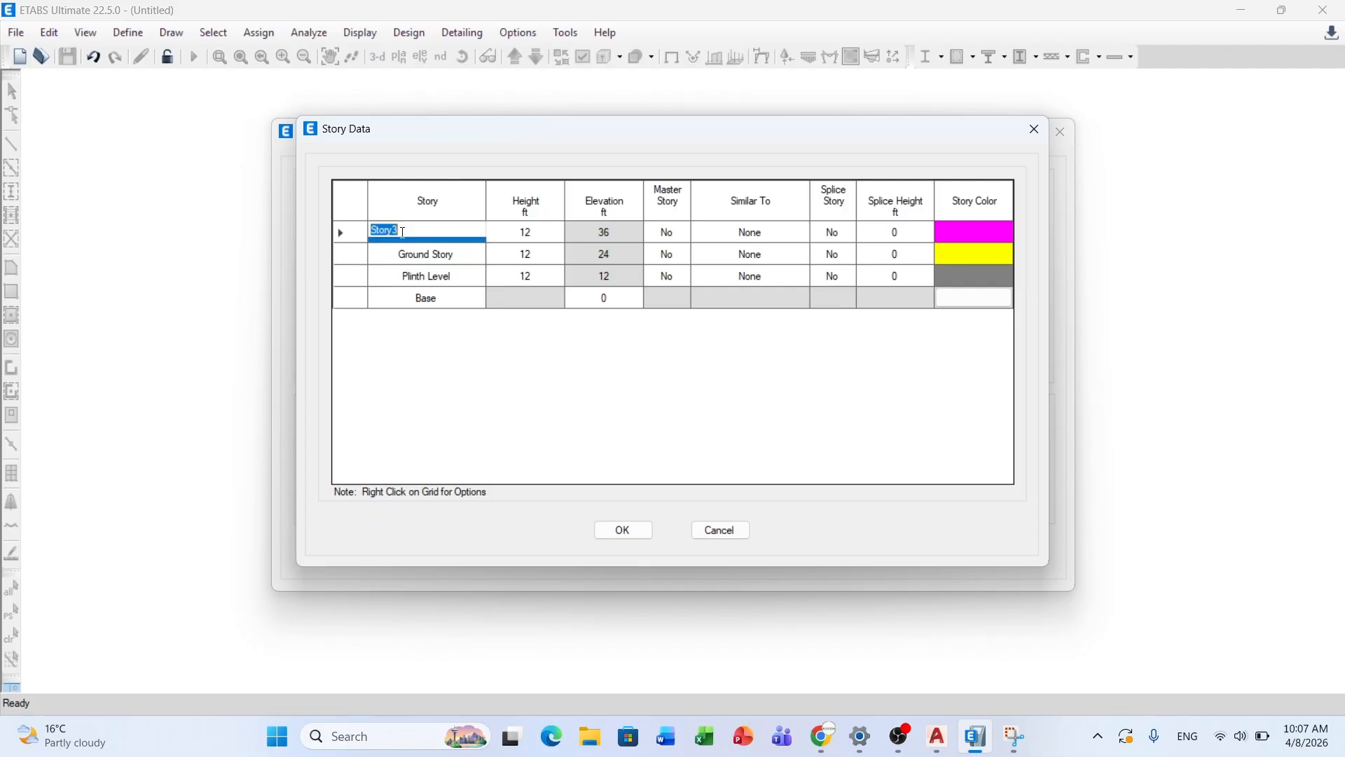
text(Upper)
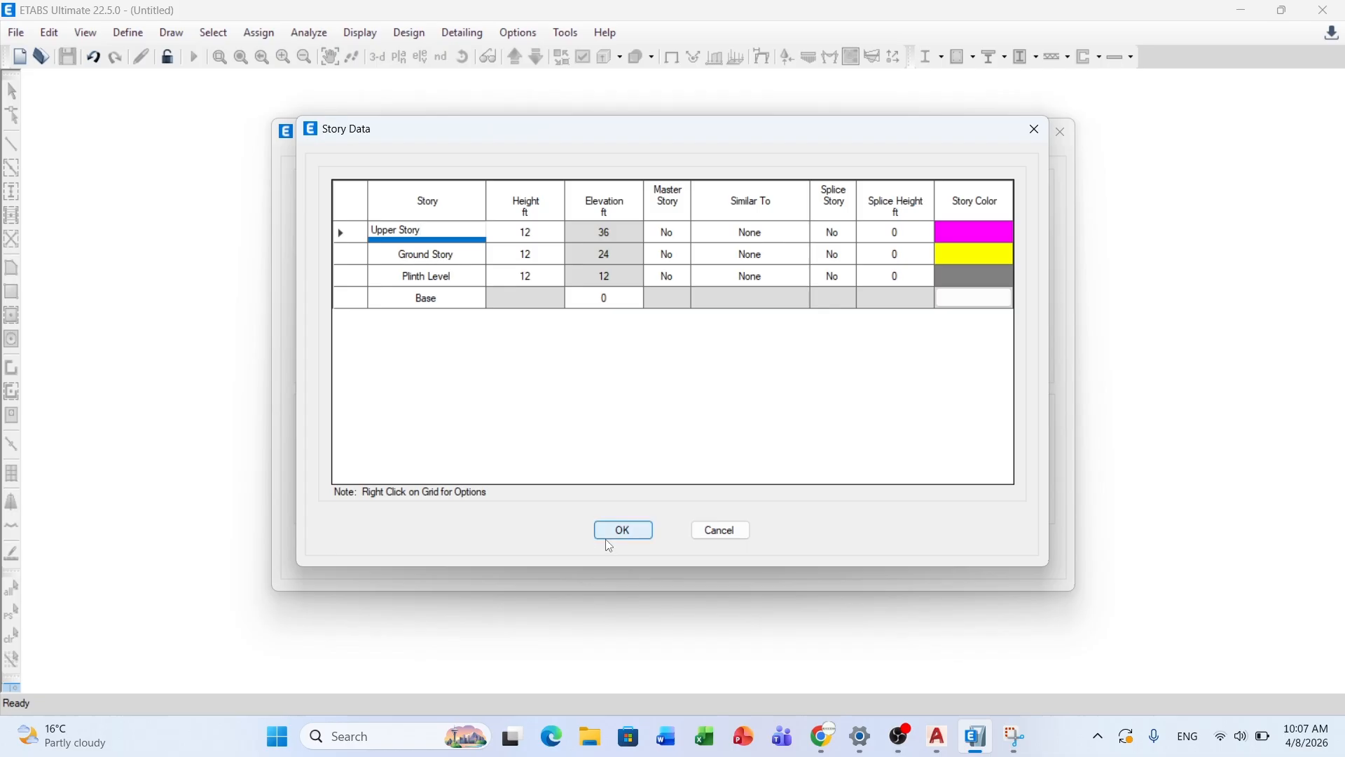
Step: Set the story heights to 5 ft for Plinth Level, 10.5 ft for Ground Story and 9.5 ft for Upper Story, and accept the story data
click(547, 276)
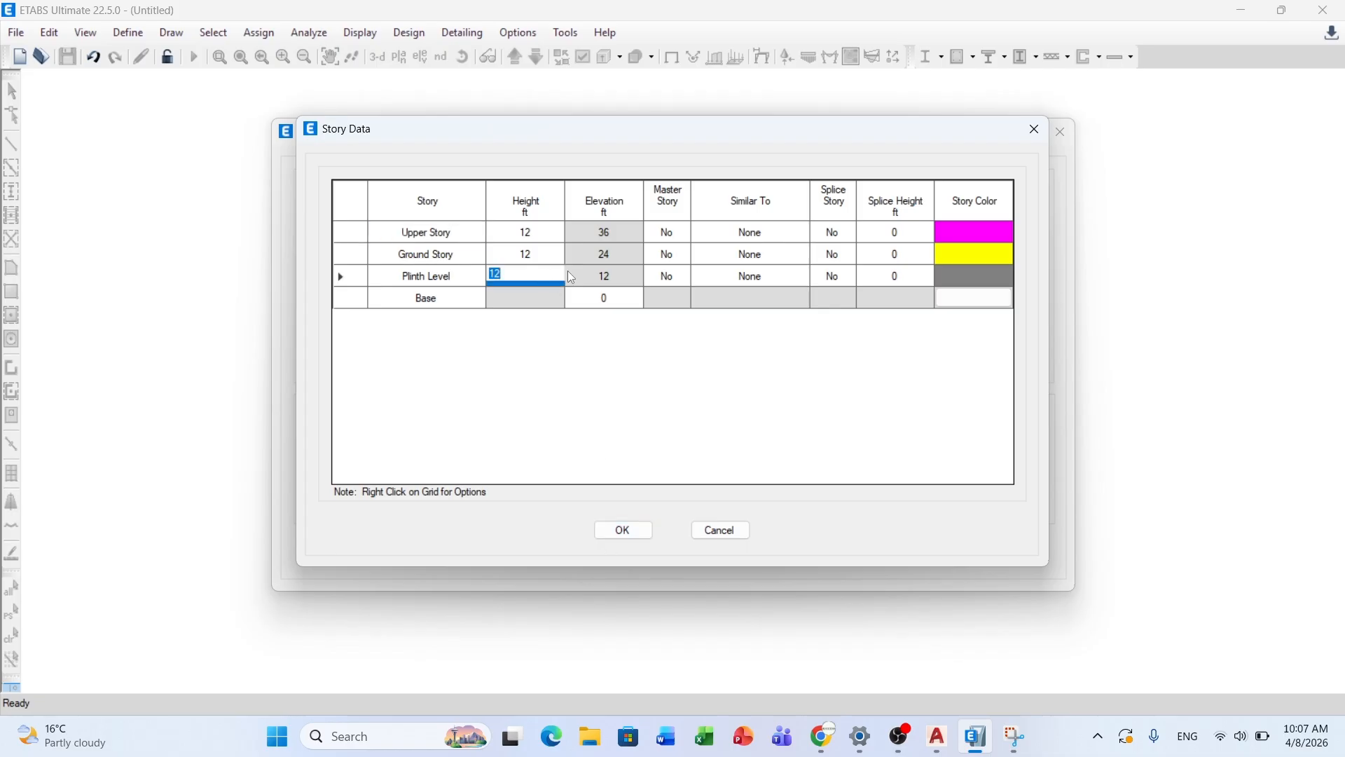
text(5)
click(527, 252)
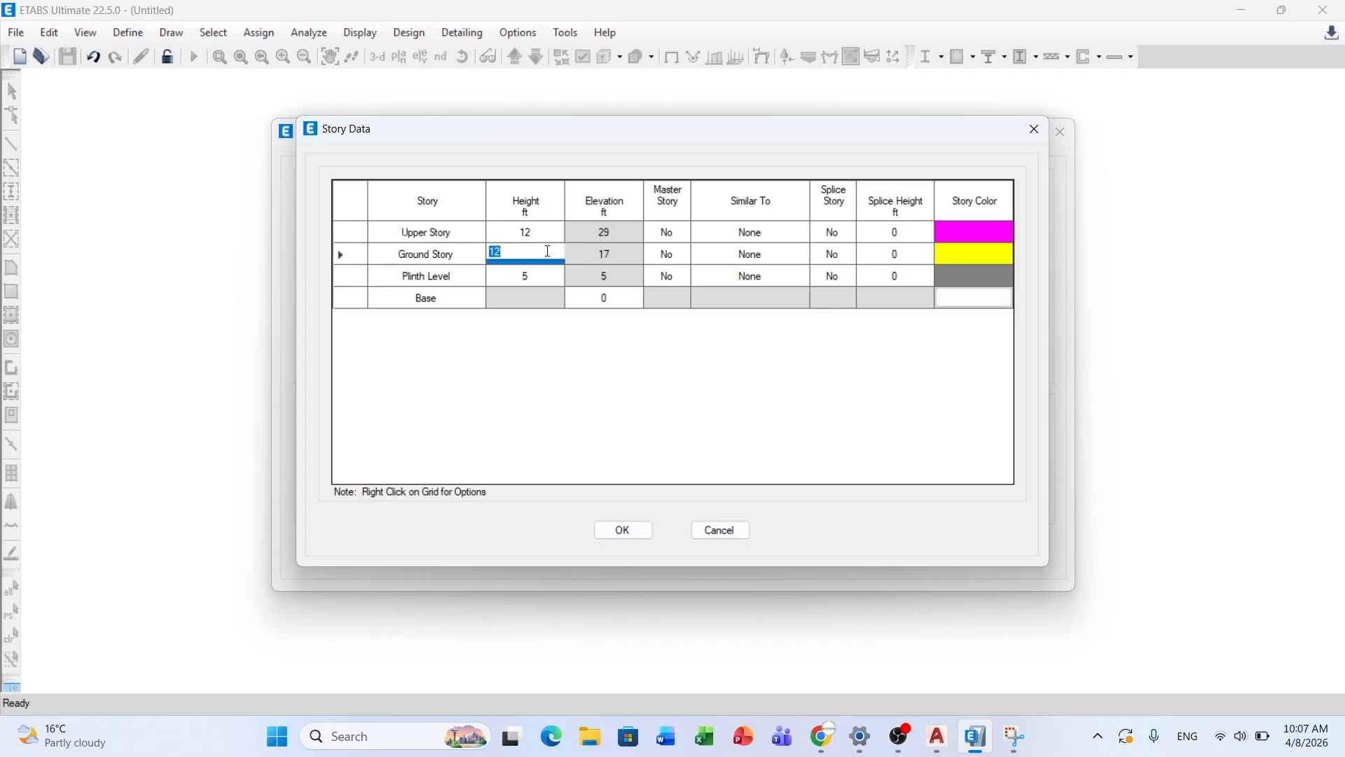
text(10.5)
click(551, 235)
text(9.5)
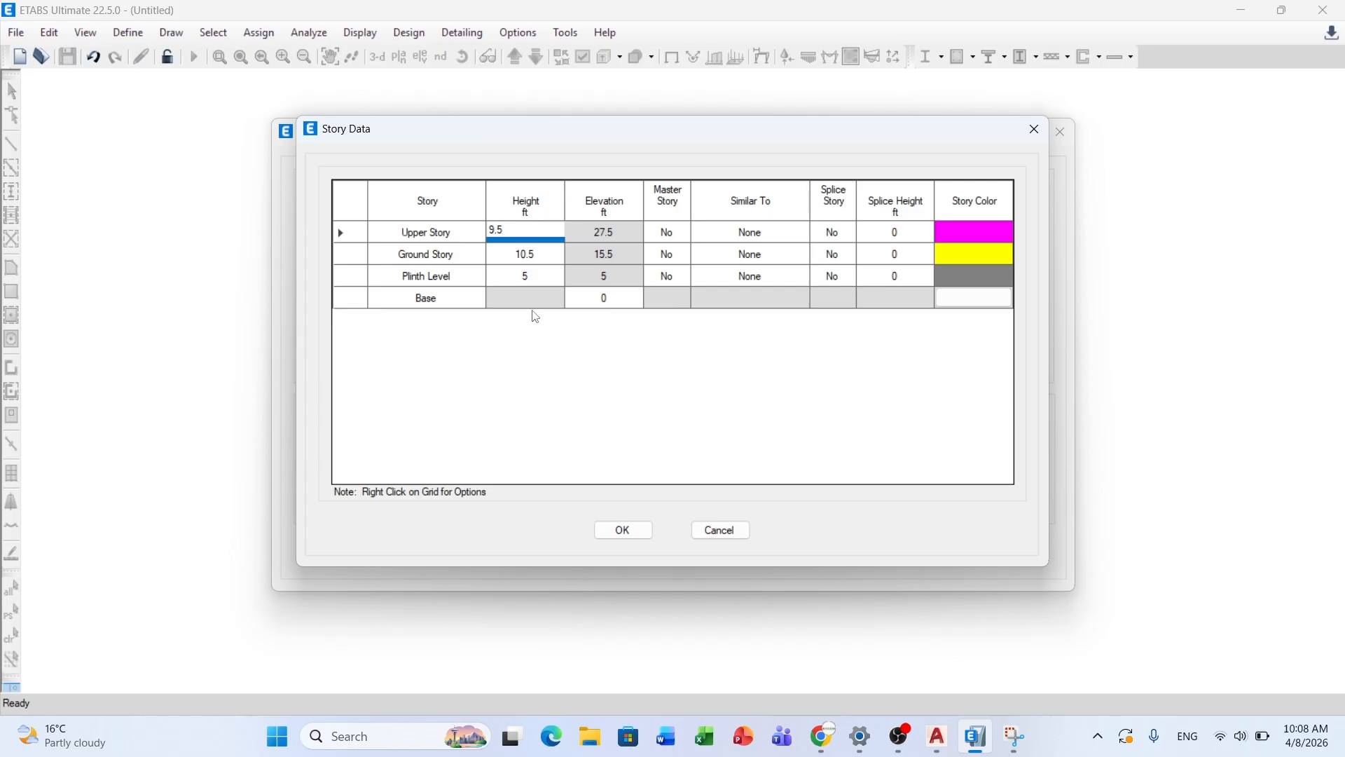
click(615, 531)
click(611, 536)
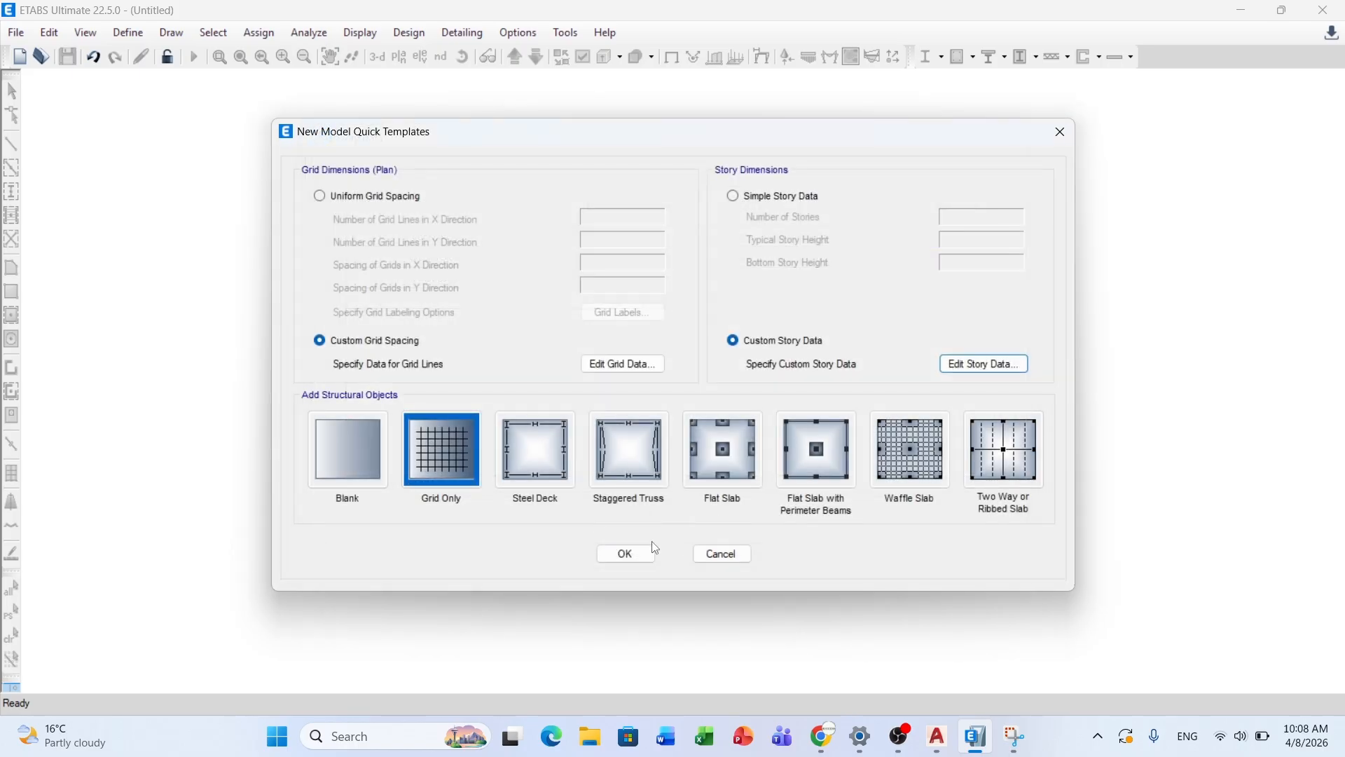
Step: Create the grid-only model and compare its plan grid with the AutoCAD column layout
click(626, 554)
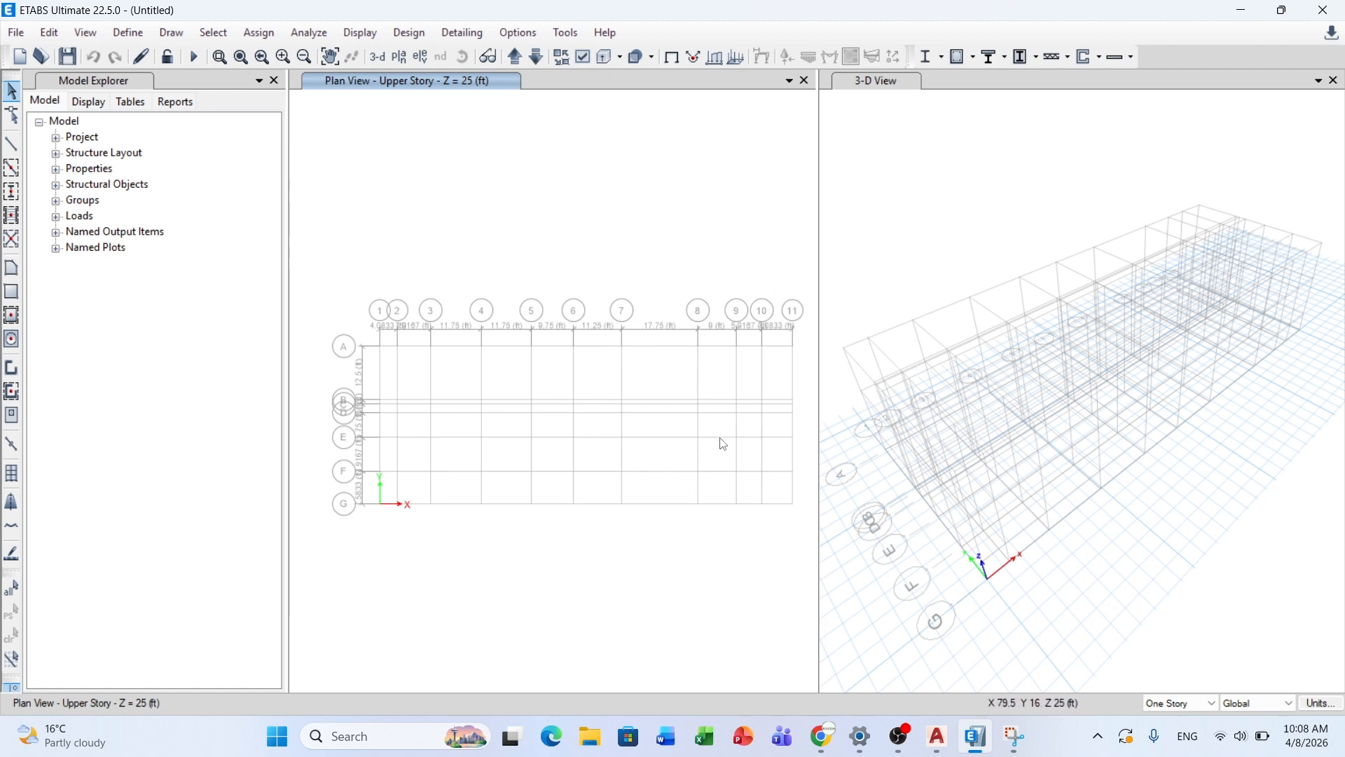
click(936, 737)
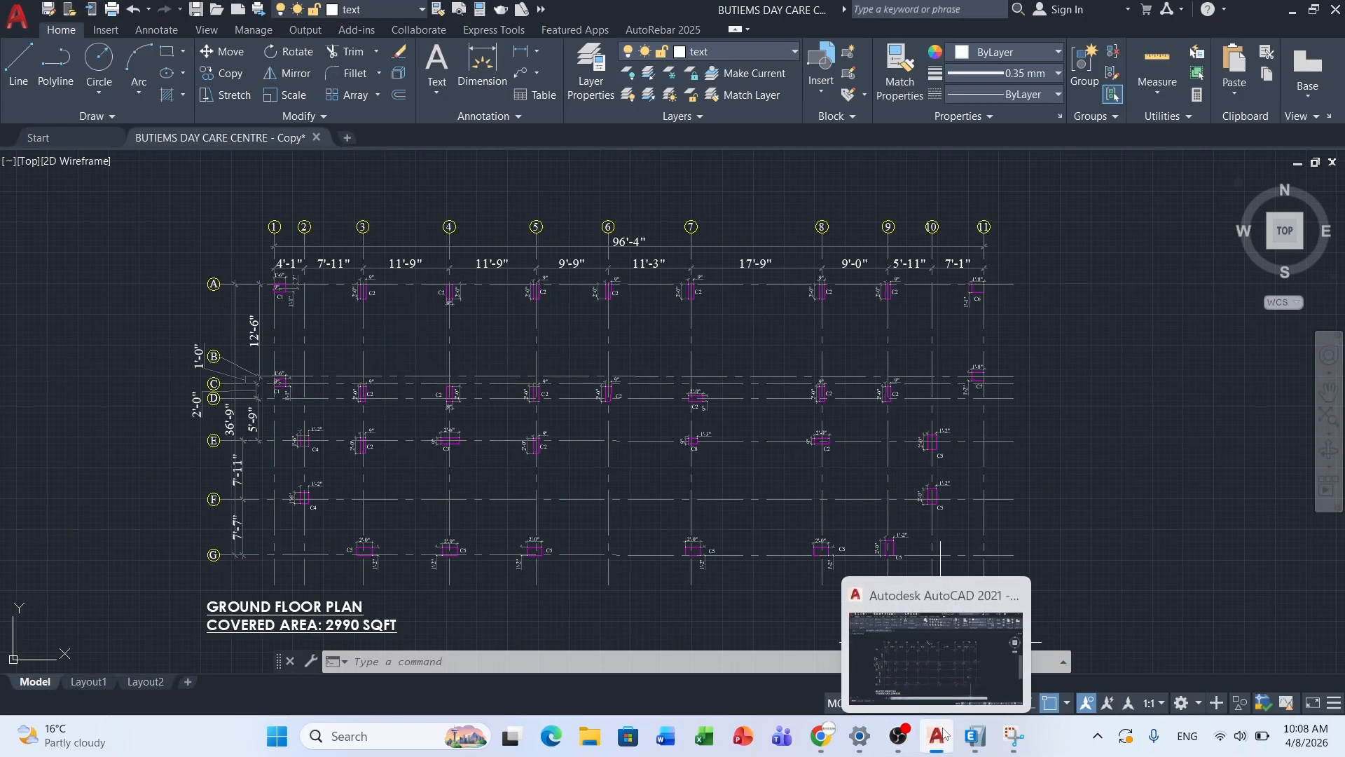
click(973, 736)
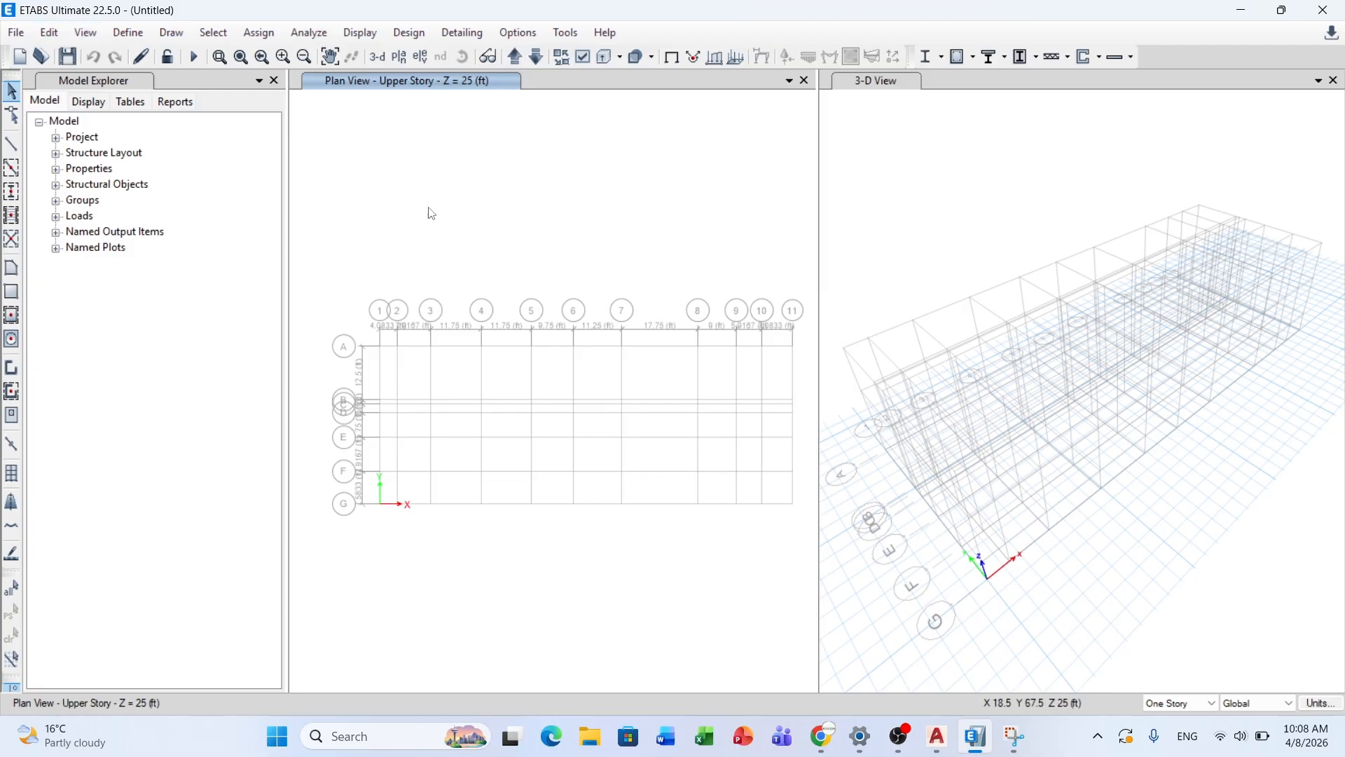
Step: Open the material definitions and select the 4000Psi material
click(128, 32)
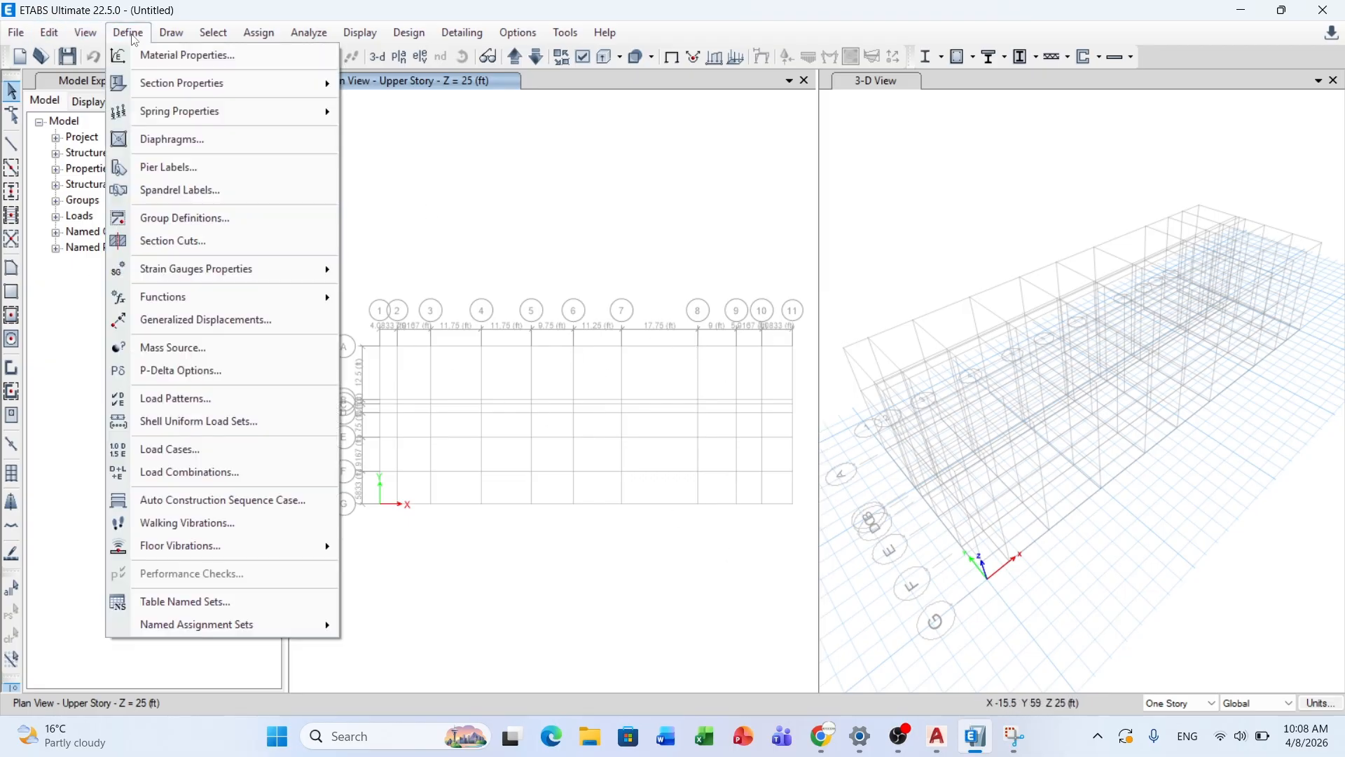
click(149, 56)
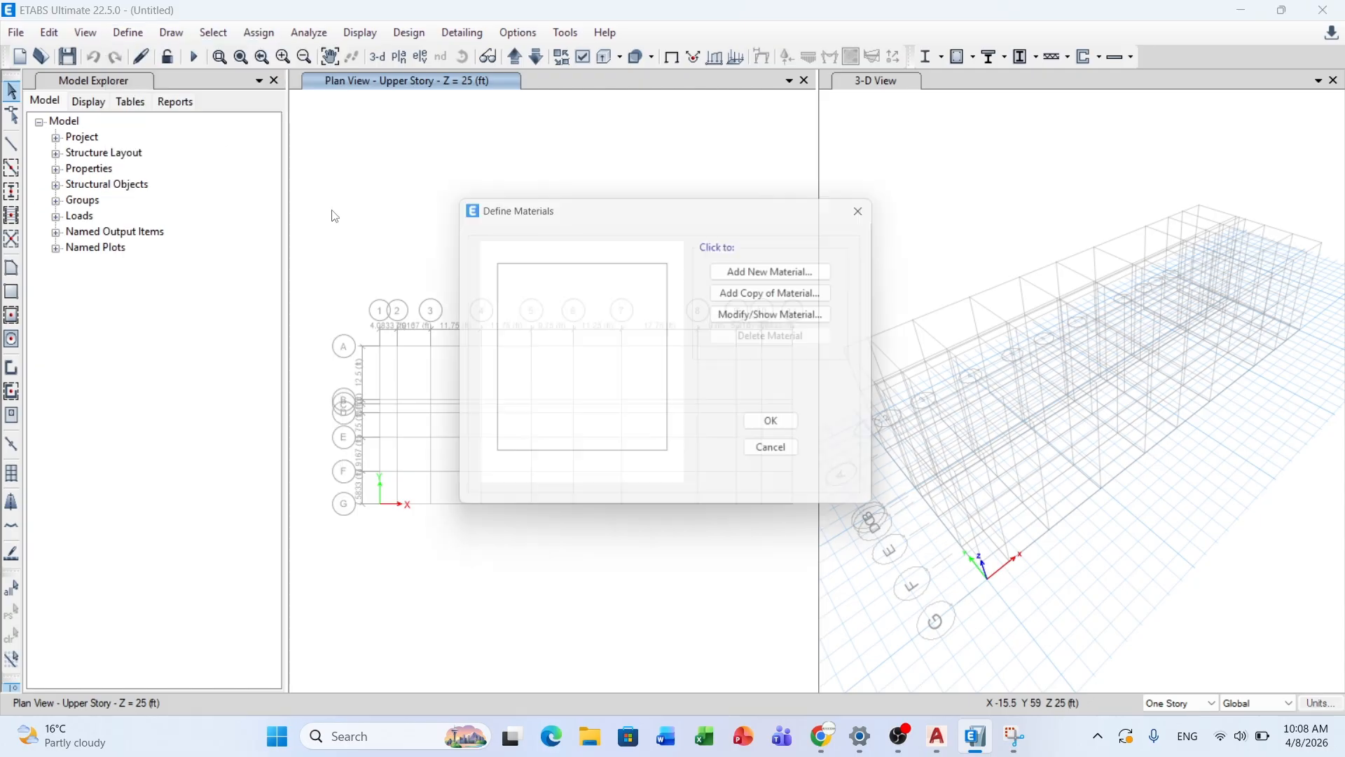
click(586, 309)
click(588, 283)
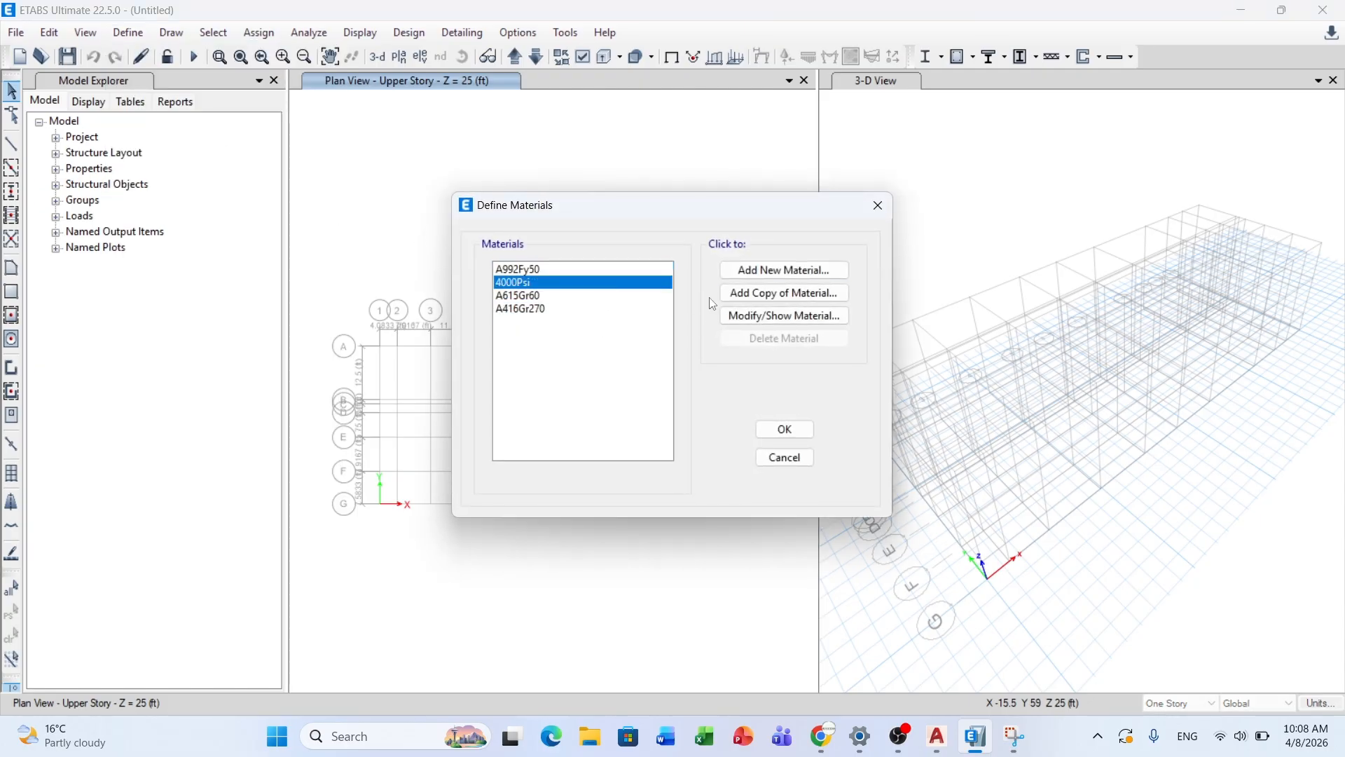
click(776, 272)
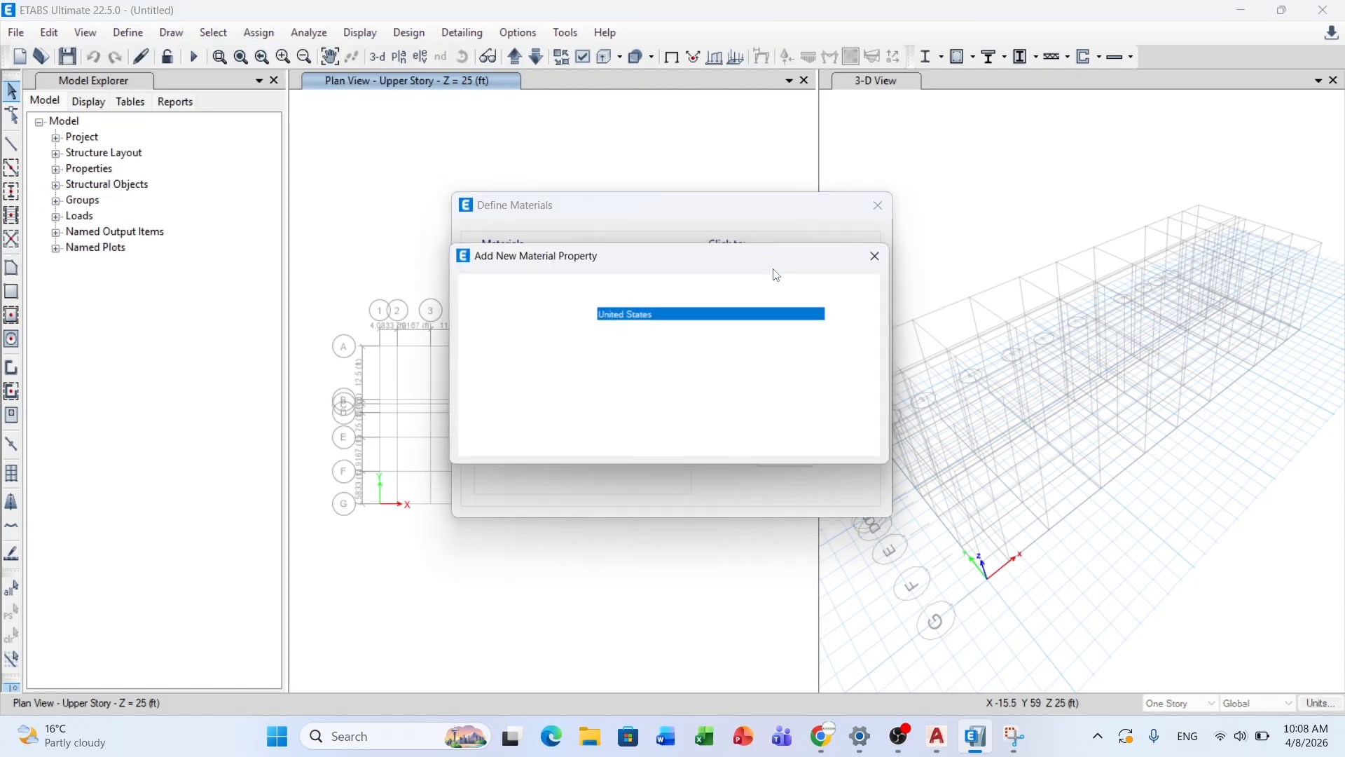
click(666, 315)
click(666, 318)
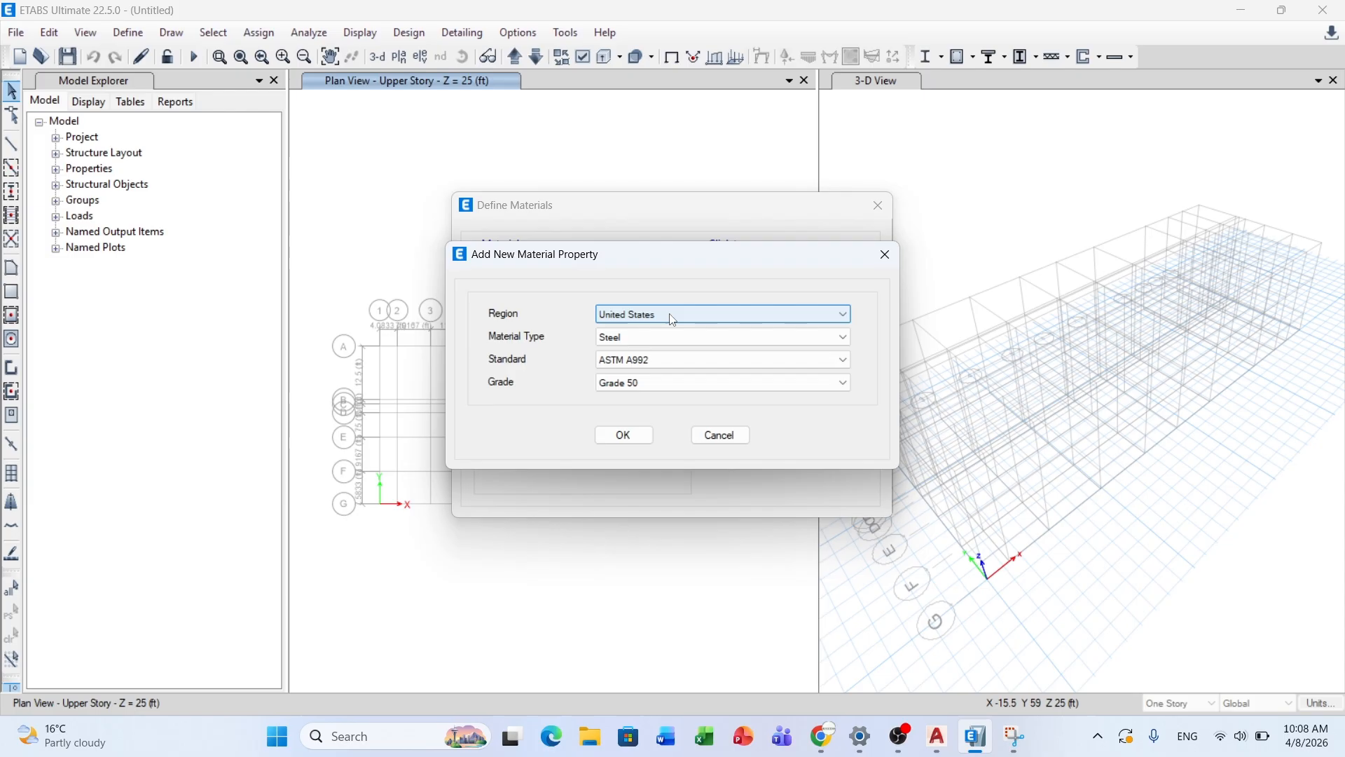
click(637, 337)
click(637, 338)
click(629, 367)
click(618, 384)
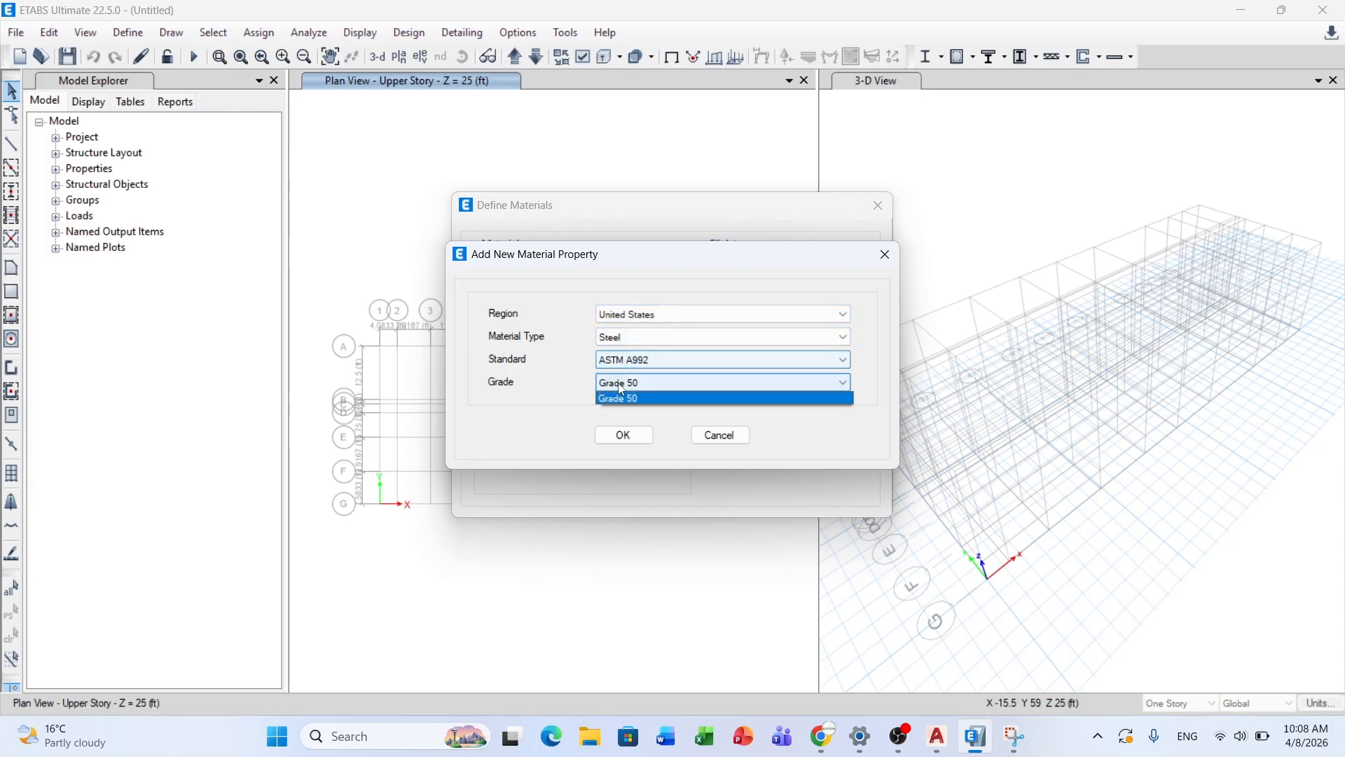
click(617, 384)
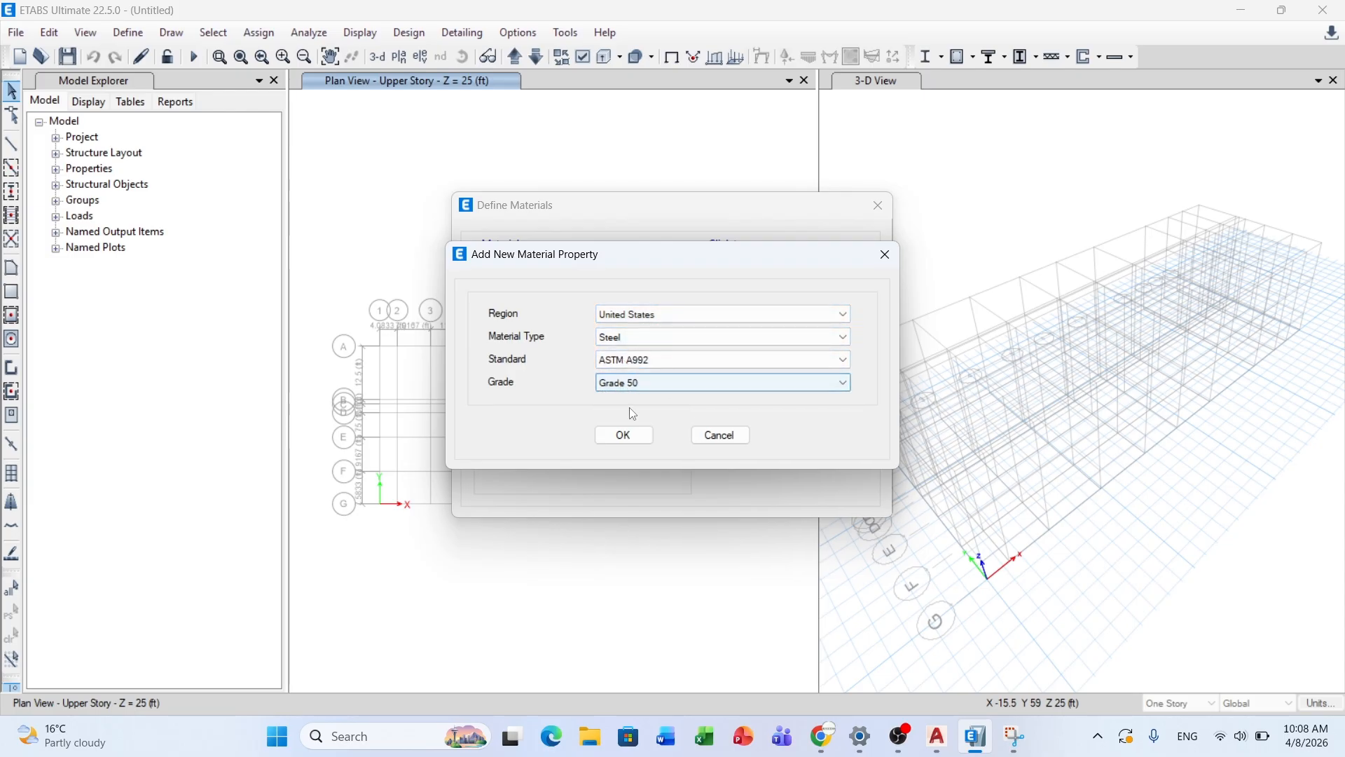
click(708, 434)
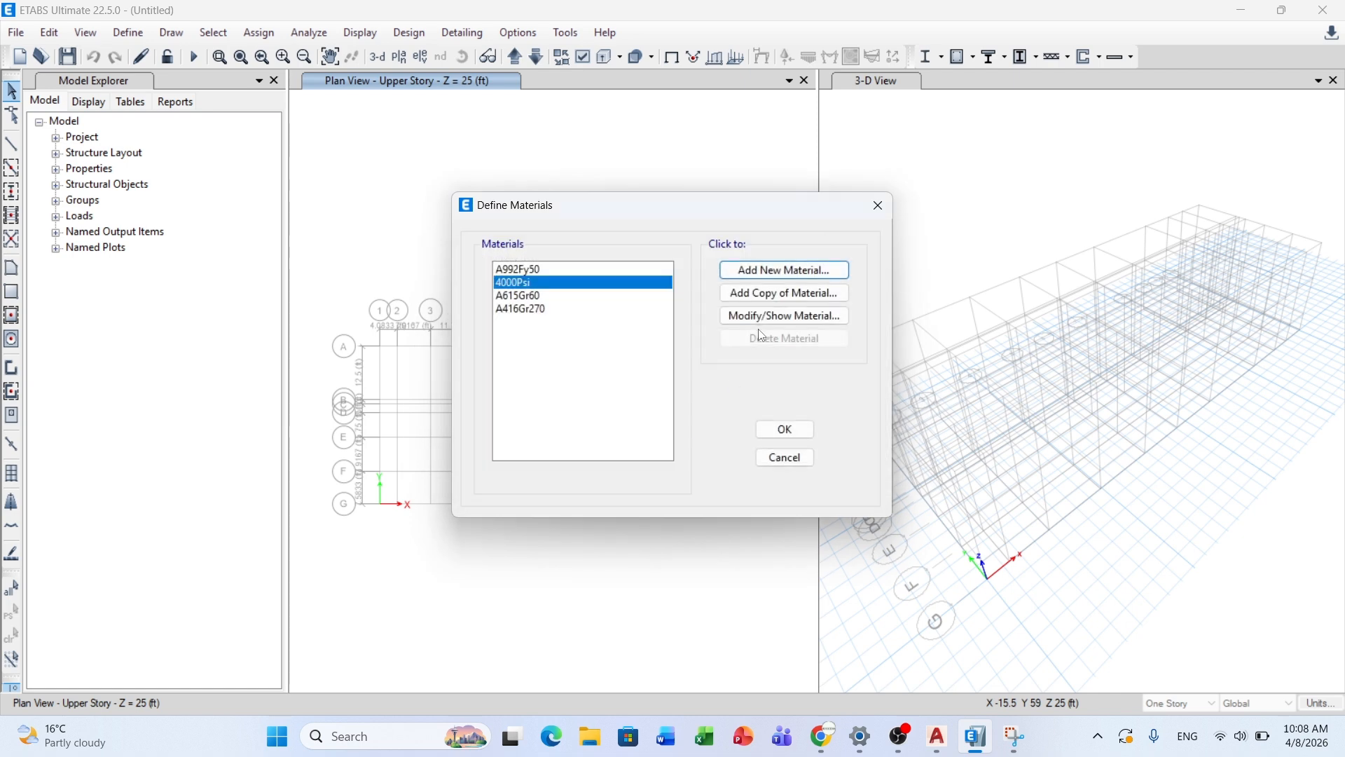
click(790, 271)
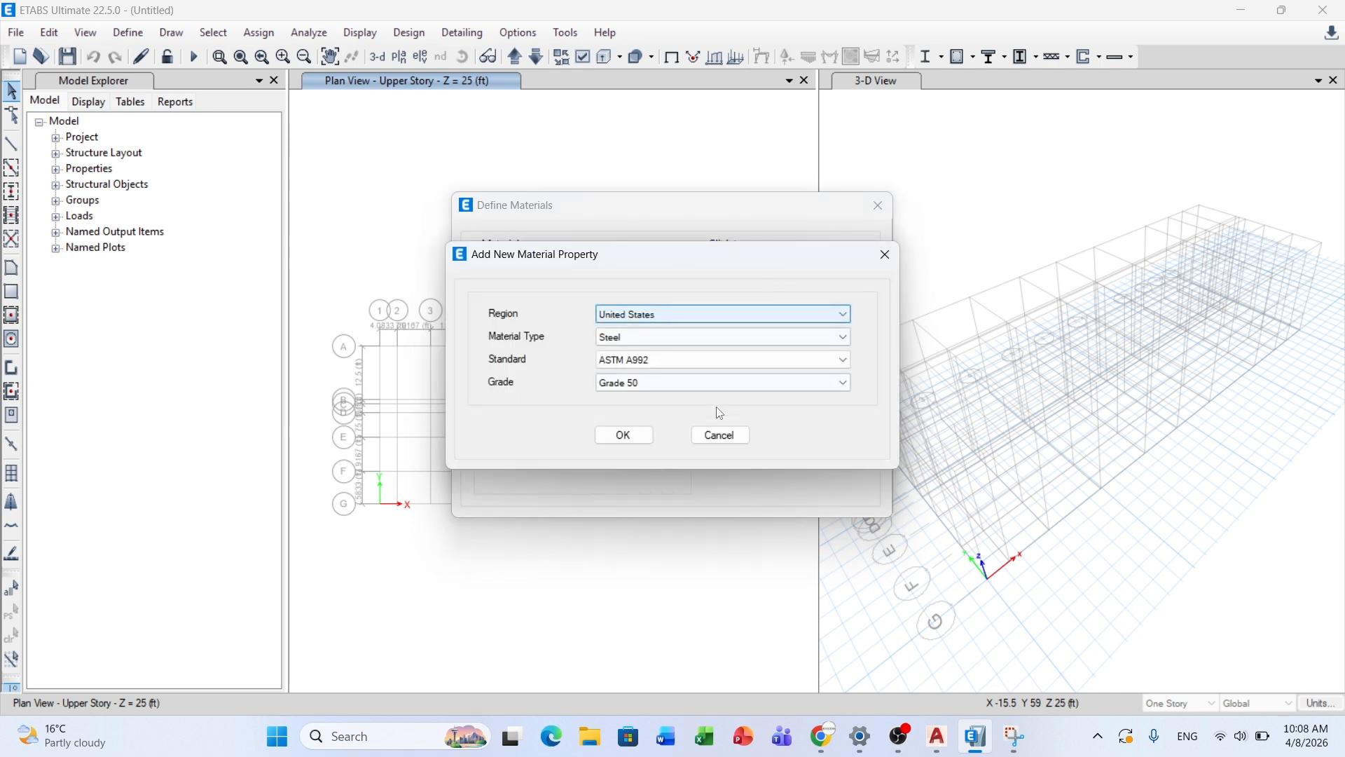
click(718, 434)
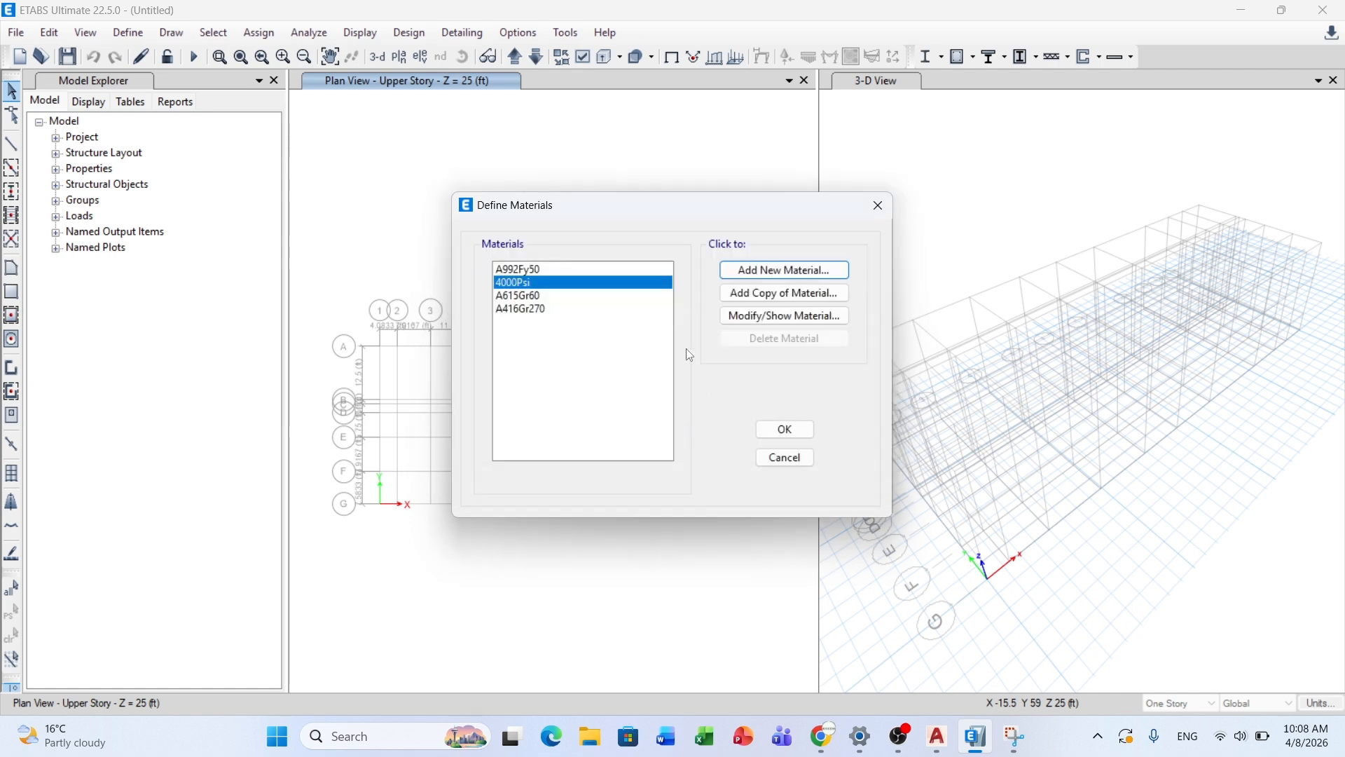
Step: Examine the property data of the A416Gr270 material without changing it
click(558, 309)
click(809, 319)
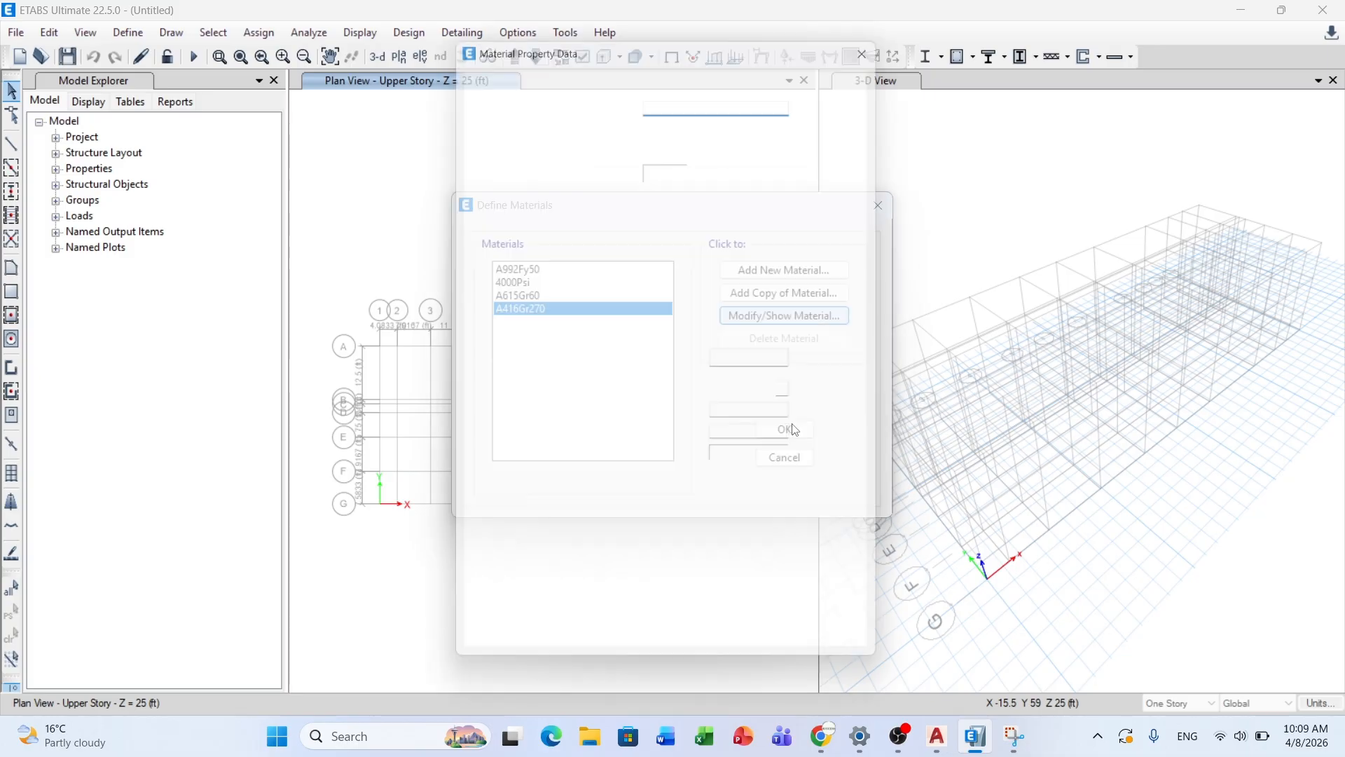
click(739, 545)
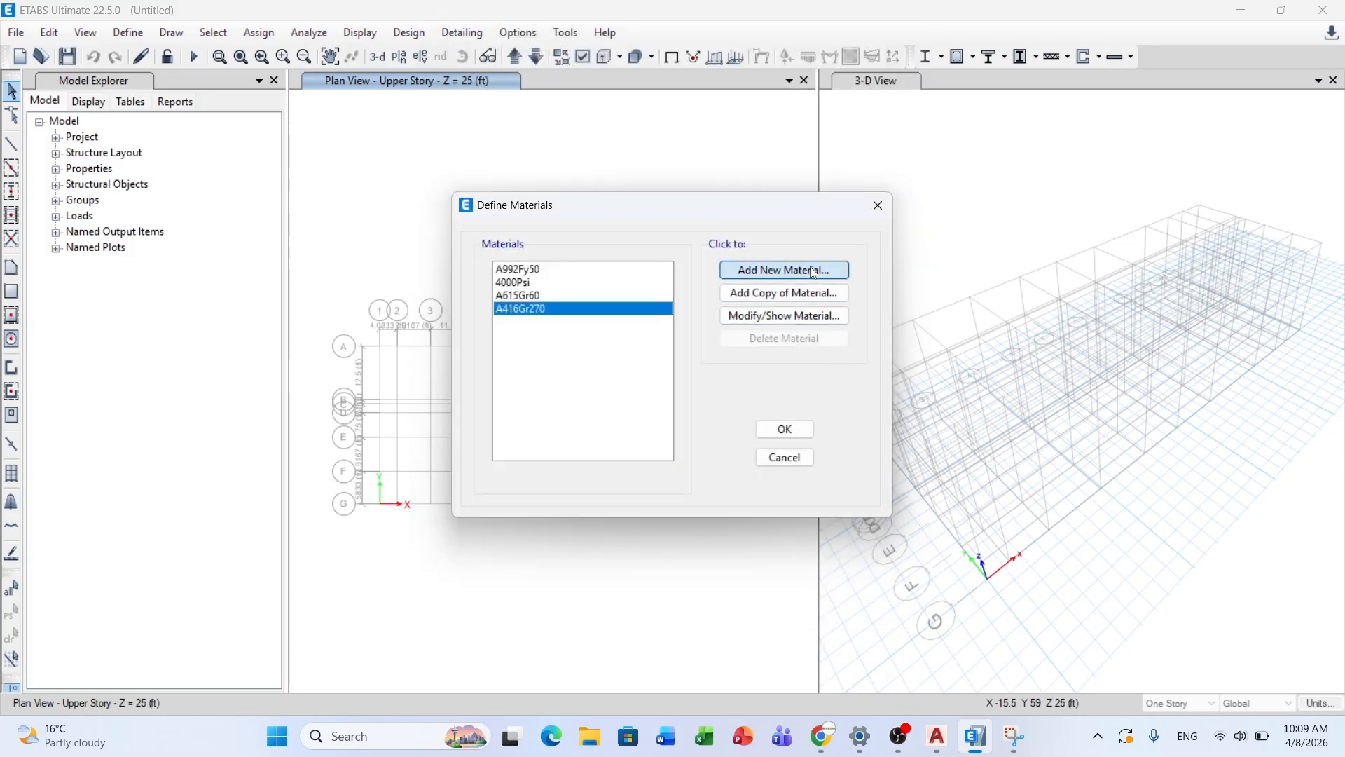
Step: Add a United States Customary concrete material of grade f'c 3000 psi, name it 3KSI, and accept the material definitions
click(773, 270)
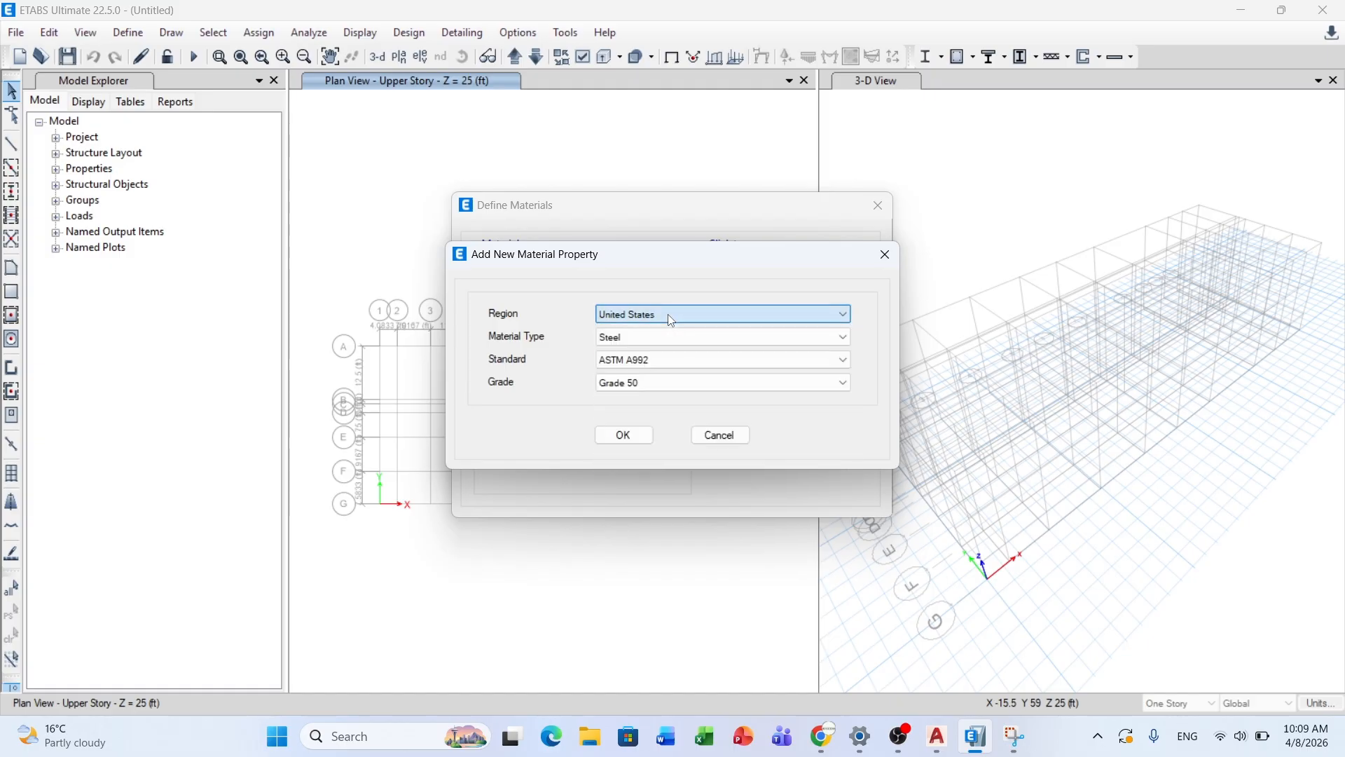
click(638, 338)
click(639, 364)
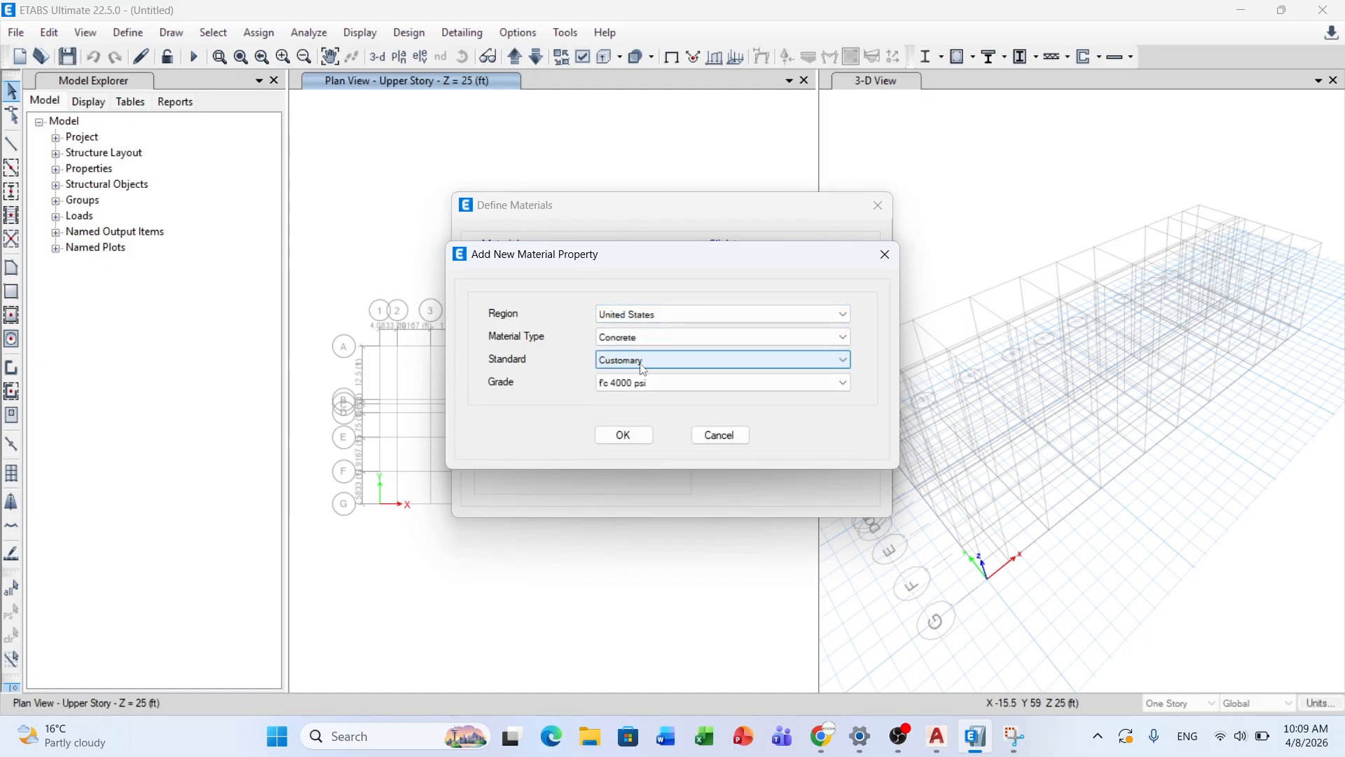
click(634, 384)
click(627, 397)
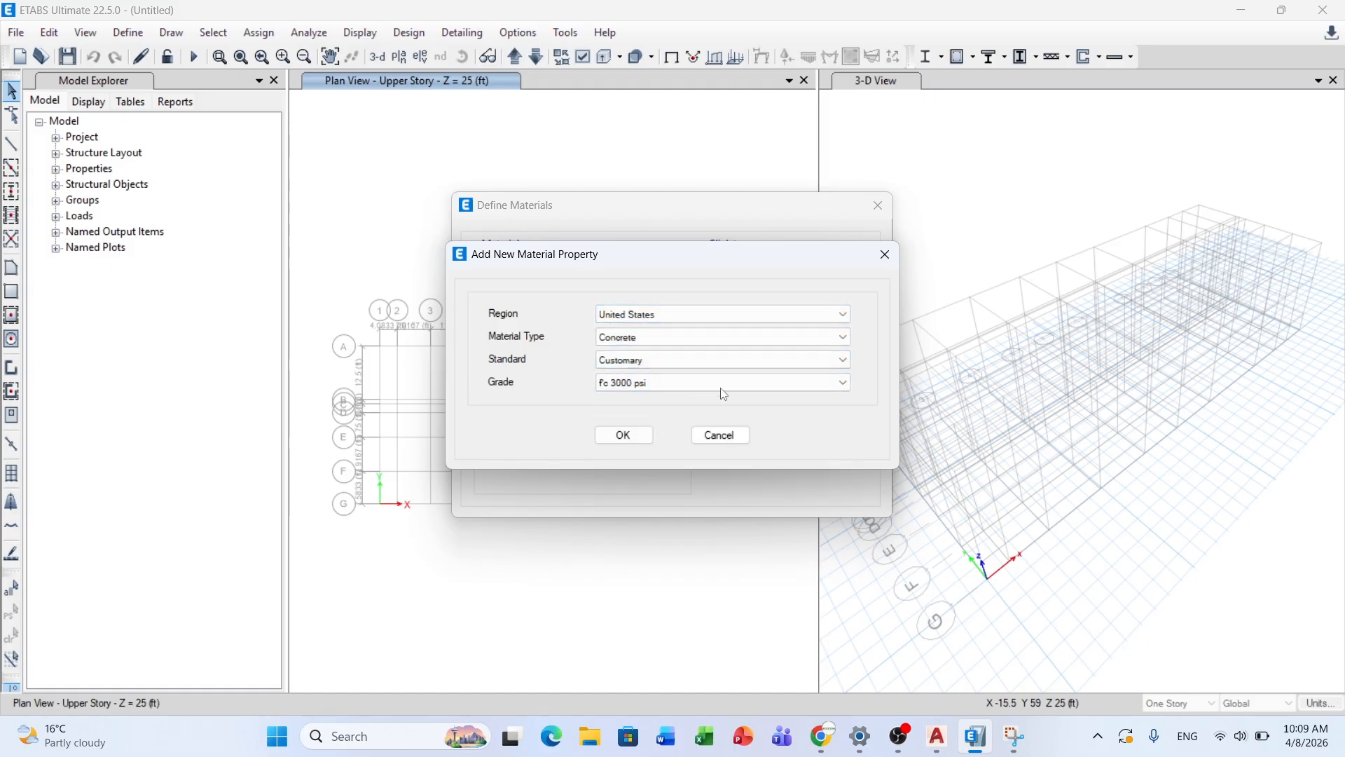
click(621, 442)
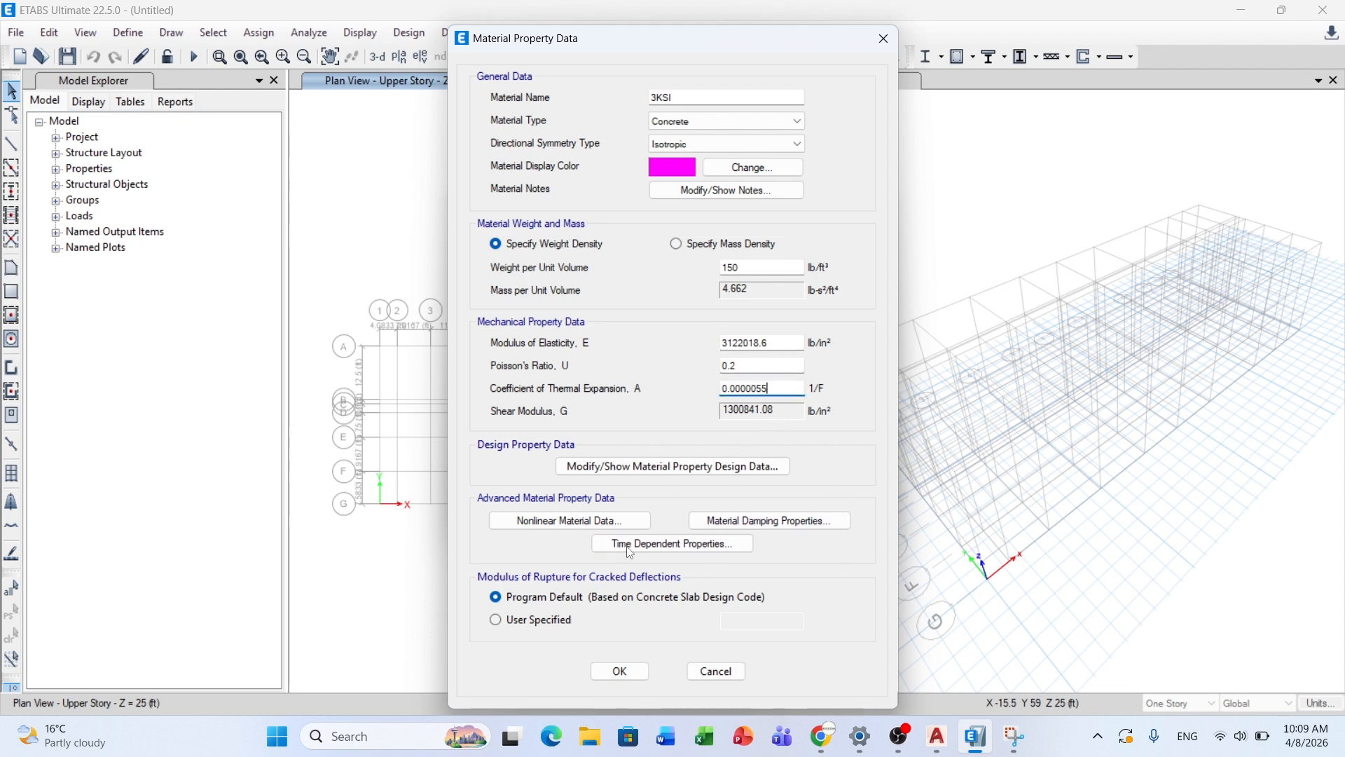
click(620, 671)
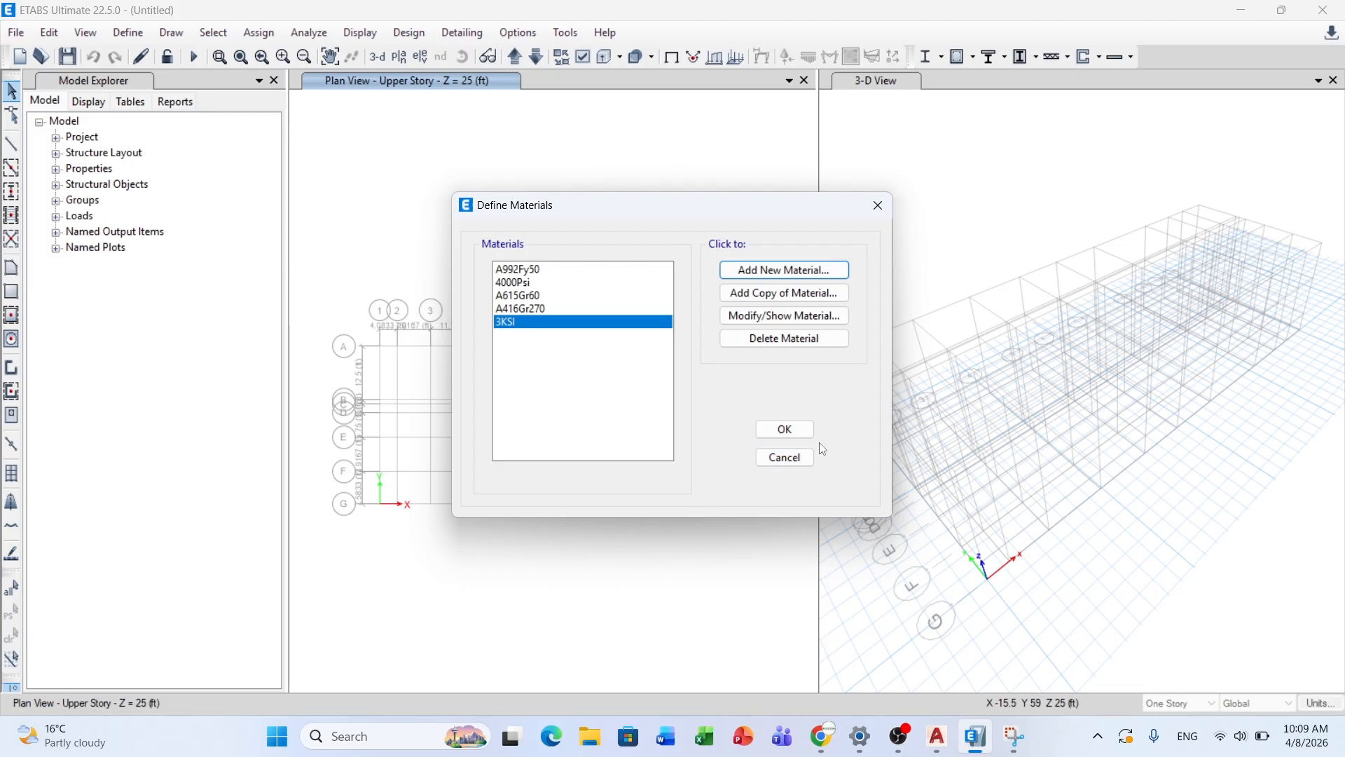
click(785, 429)
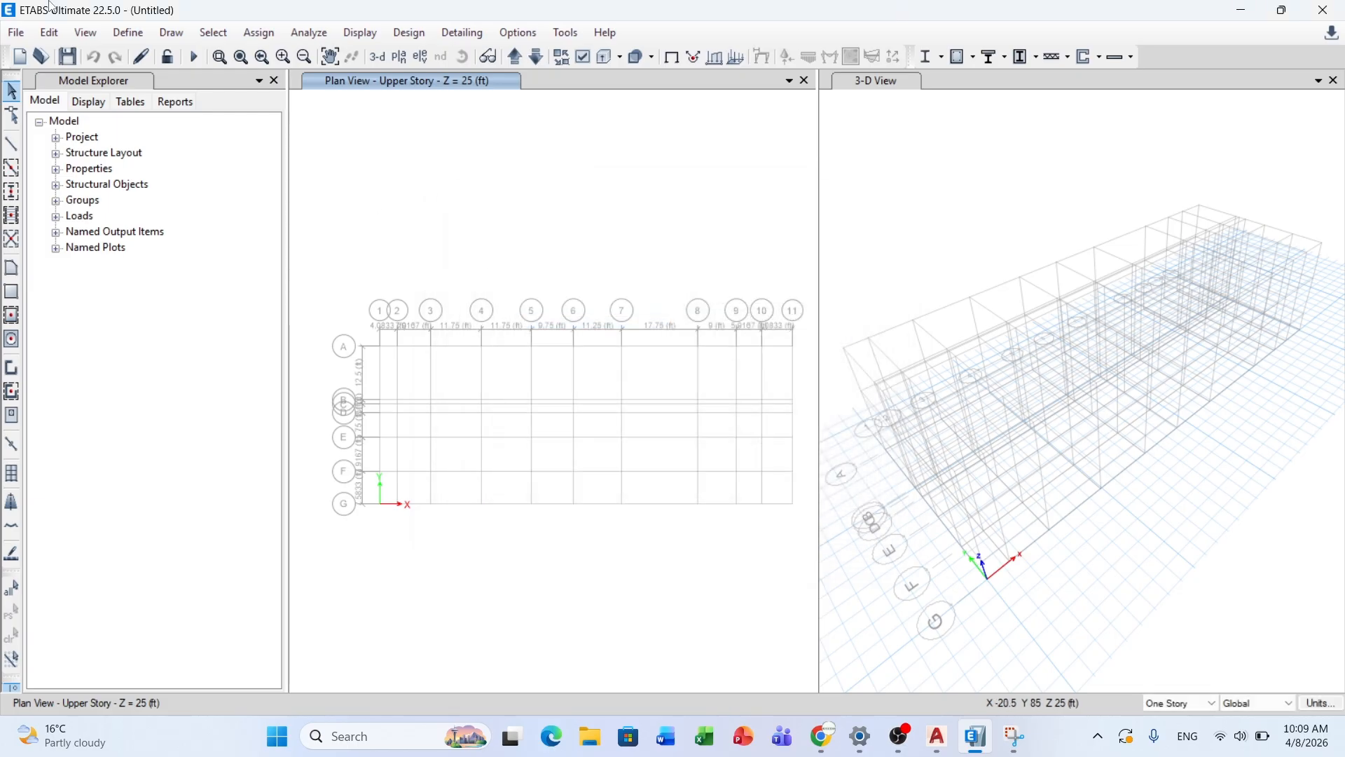
Step: Open the frame section property definitions
click(128, 33)
mouse_move(208, 87)
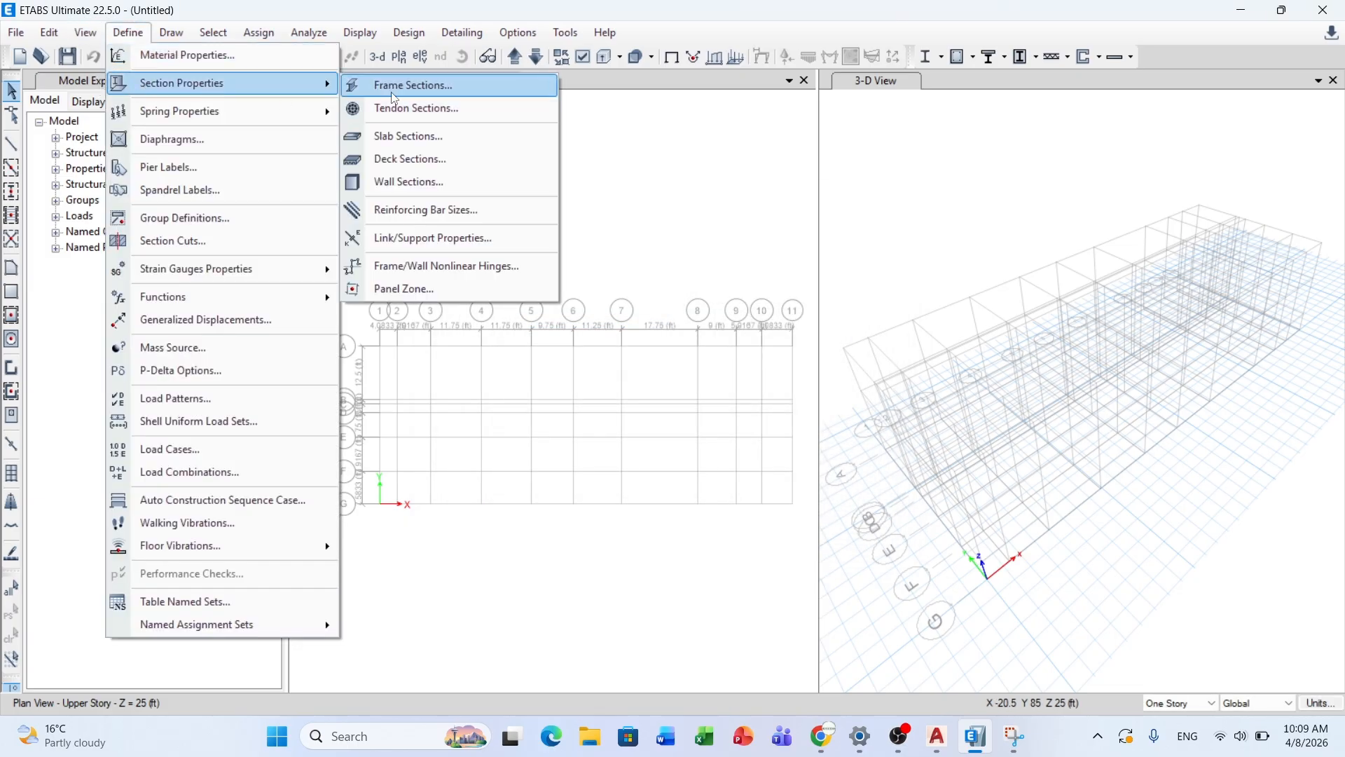
click(410, 85)
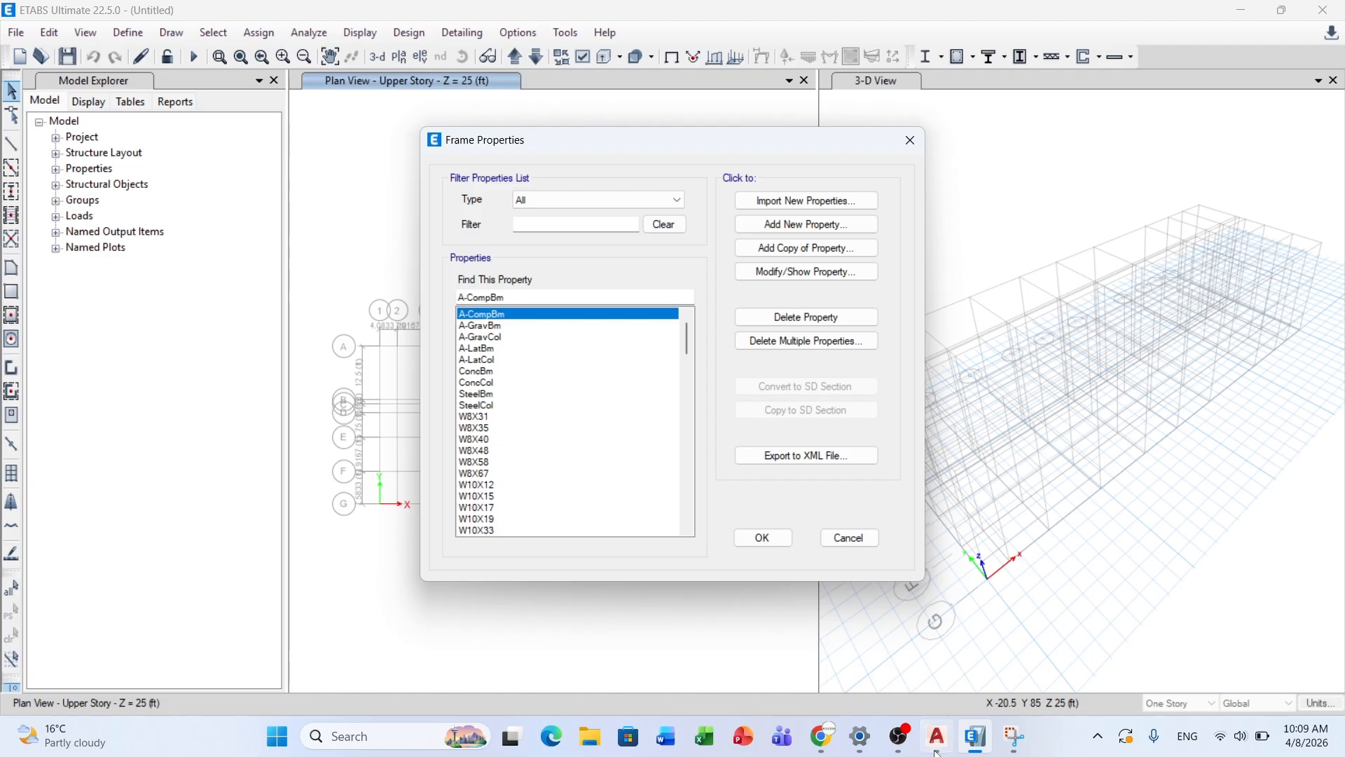
Step: Switch to AutoCAD and examine the column labels and dimensions across the ground floor plan
click(936, 750)
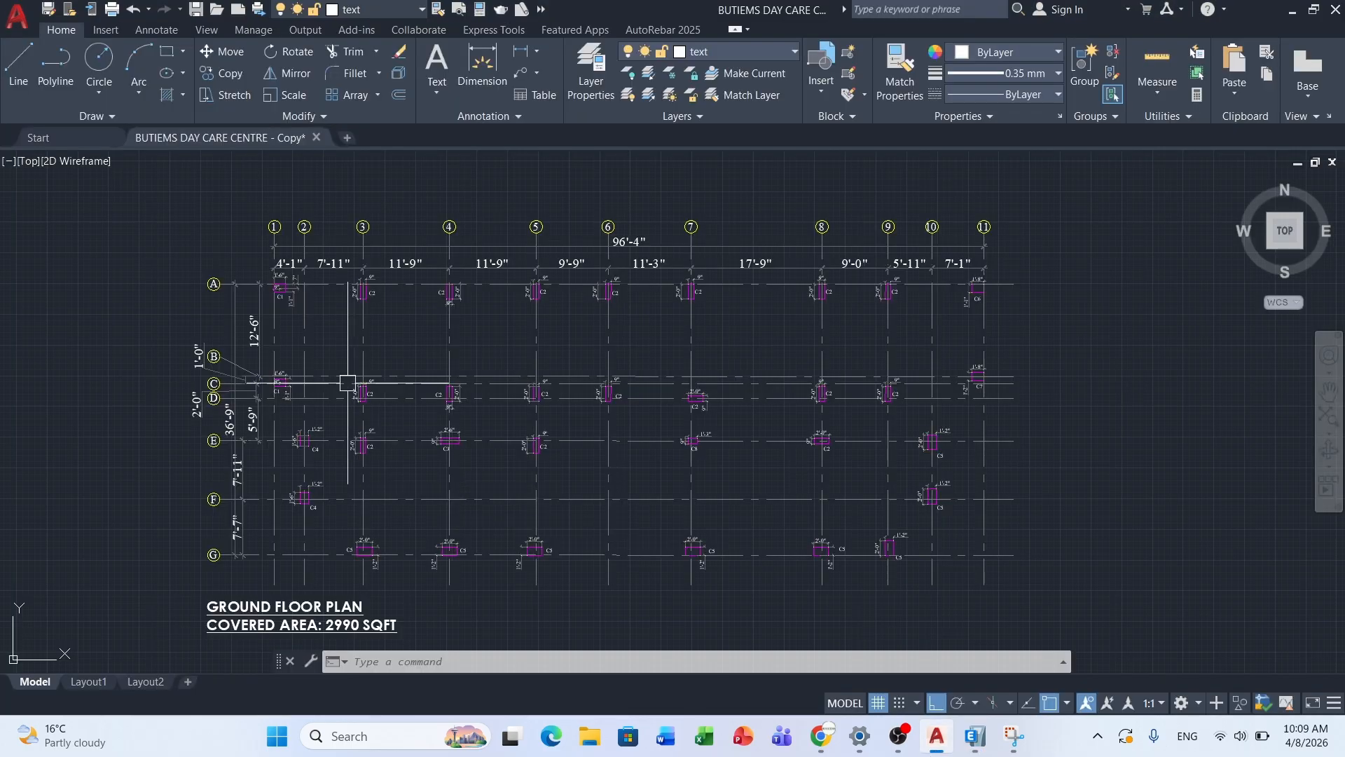
scroll(281, 280, up, 10)
scroll(297, 260, down, 3)
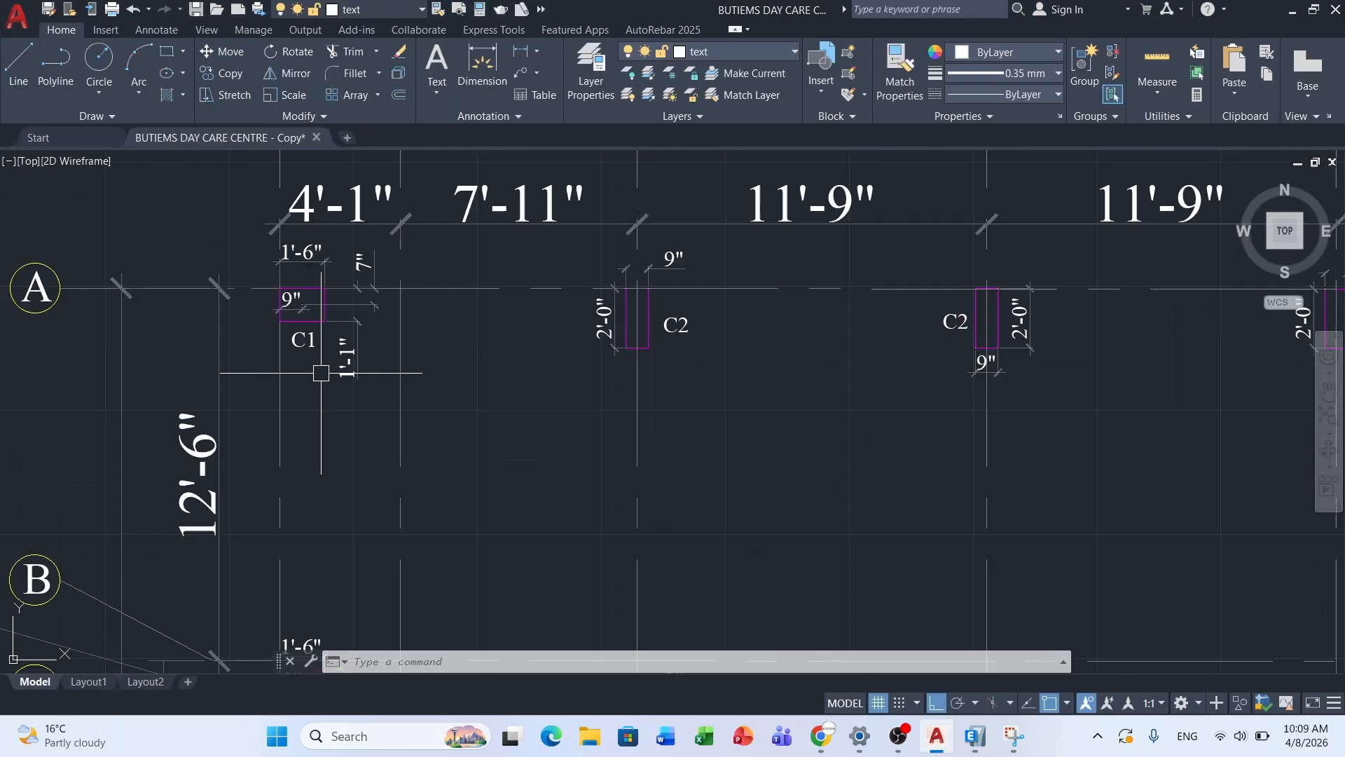
scroll(255, 285, down, 4)
scroll(297, 280, up, 4)
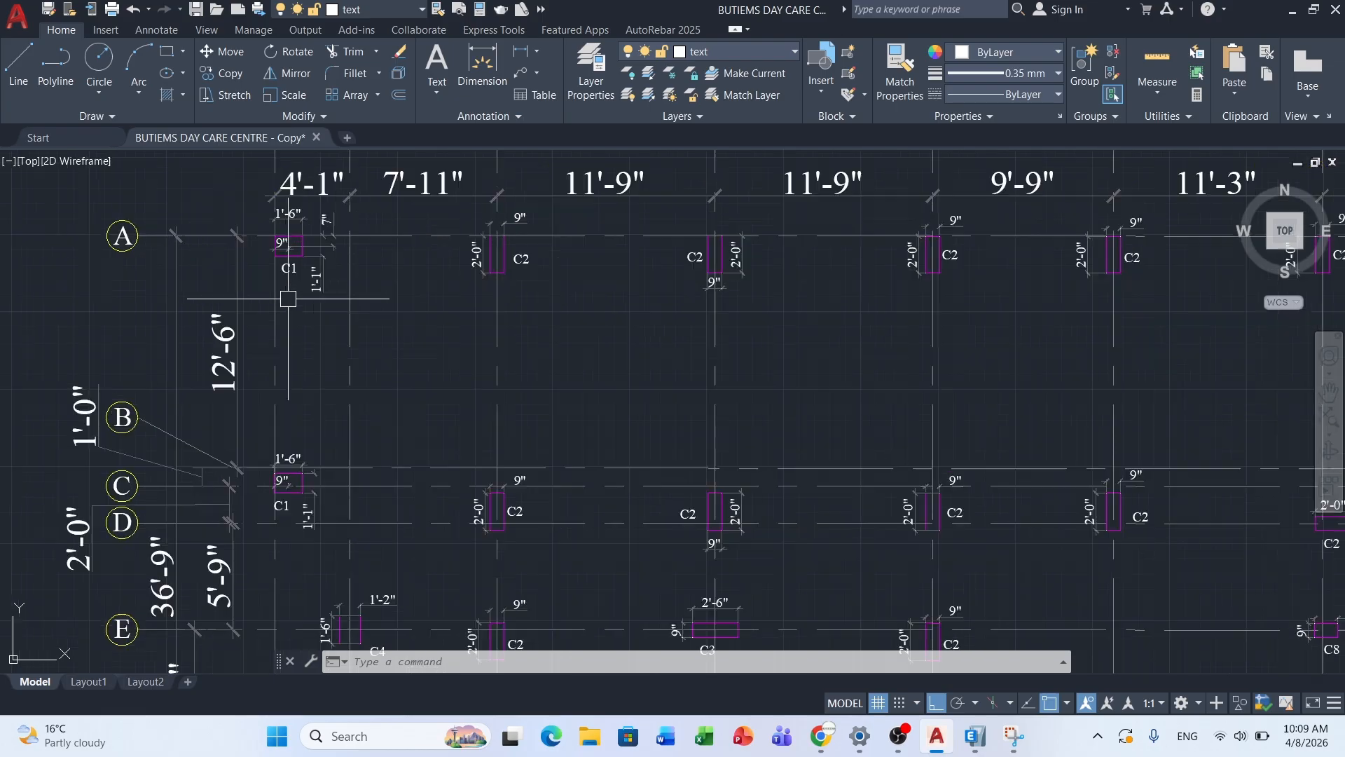
scroll(280, 288, down, 2)
scroll(562, 267, down, 5)
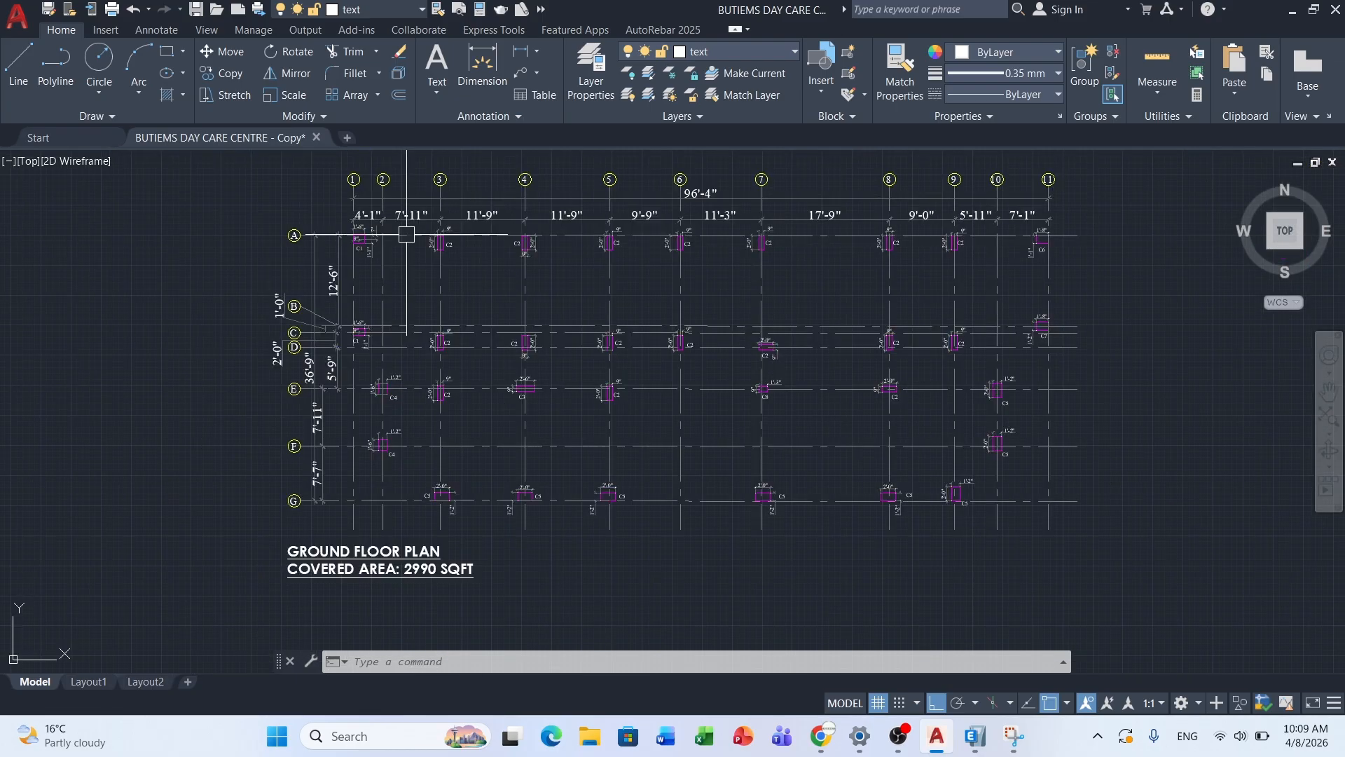
scroll(666, 561, up, 6)
scroll(506, 512, down, 2)
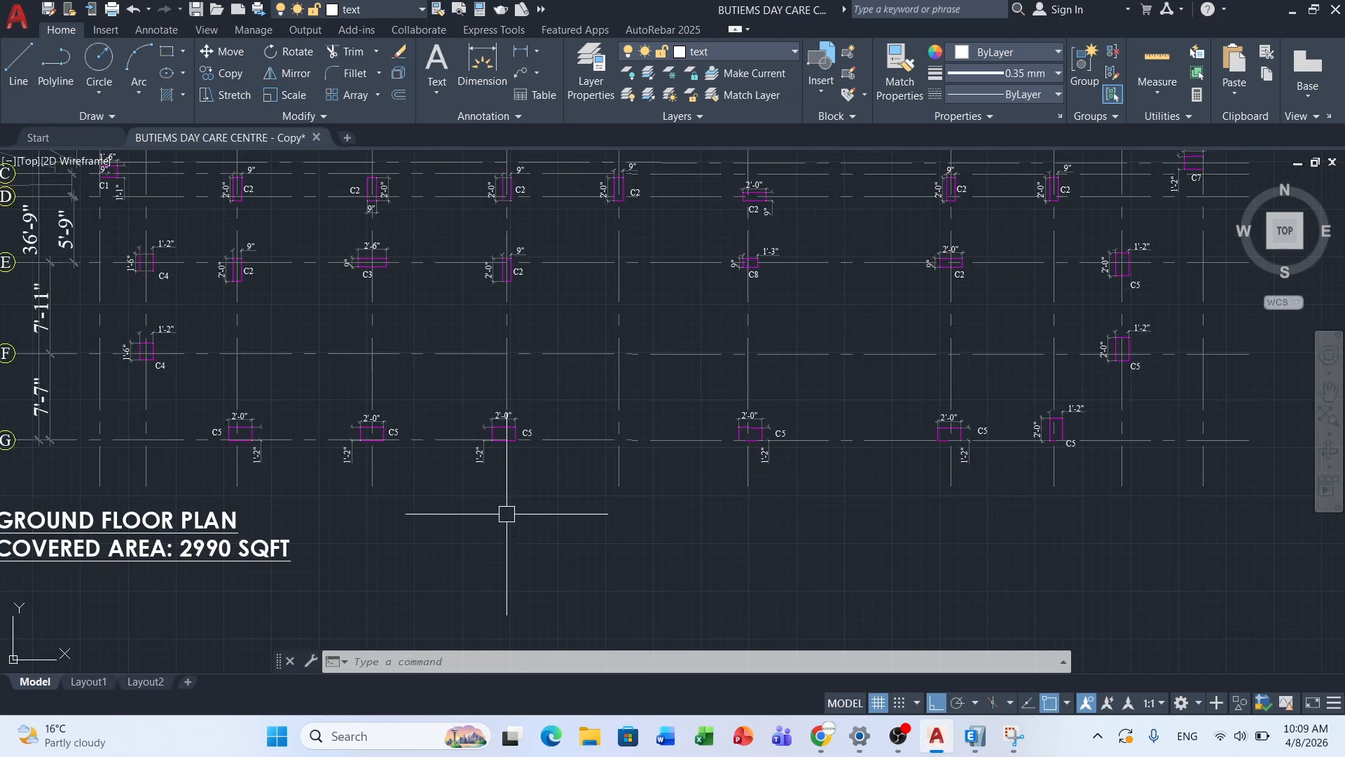
scroll(504, 511, down, 3)
scroll(833, 315, up, 6)
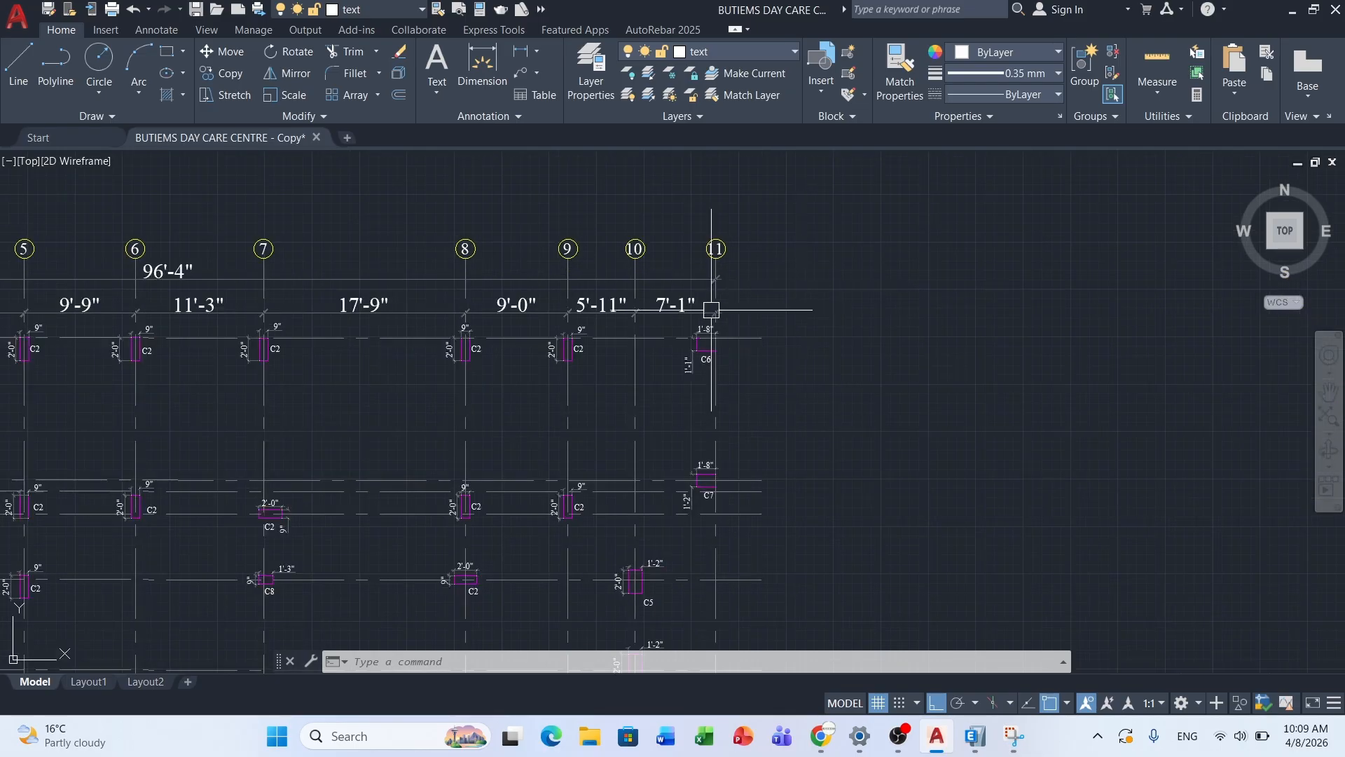
scroll(854, 316, down, 4)
scroll(595, 315, up, 9)
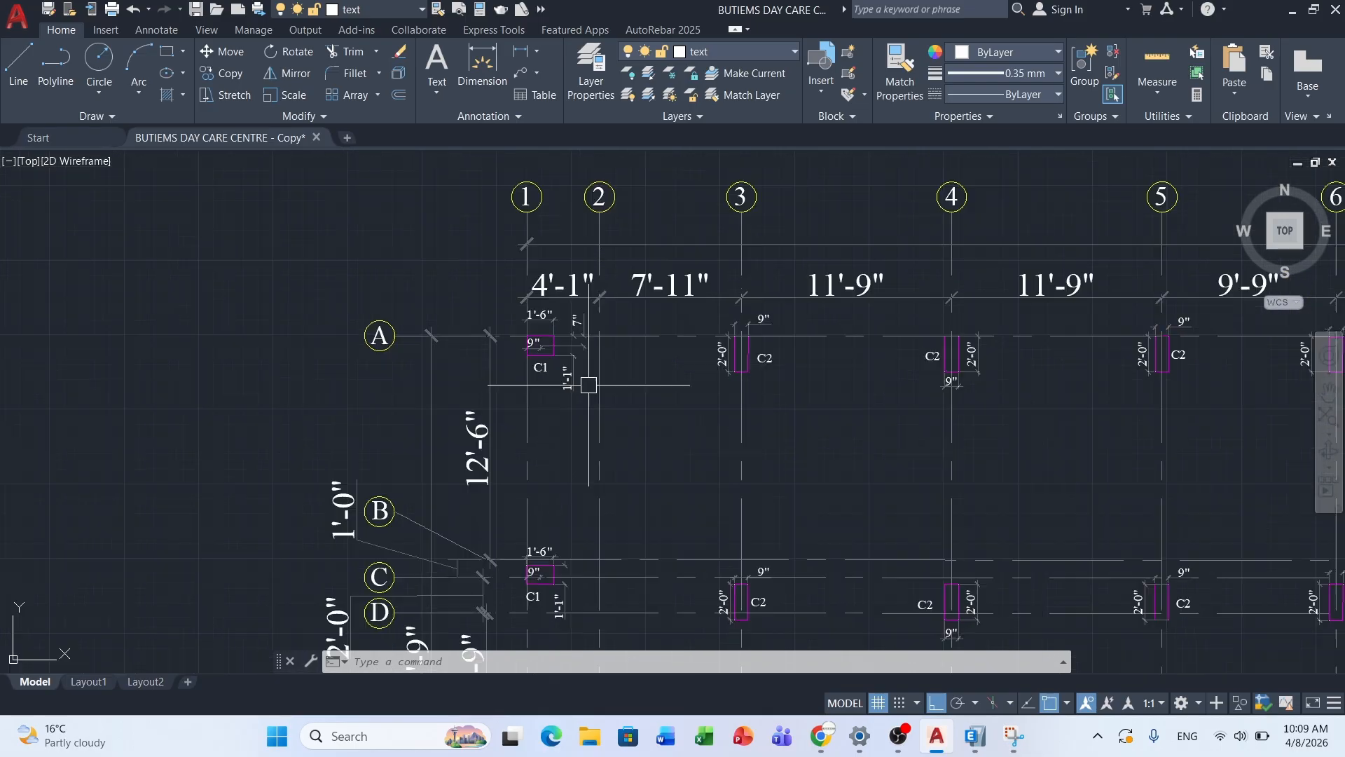
scroll(493, 317, up, 2)
Step: Freeze the grid layer so only the columns and their annotations stay displayed
click(592, 244)
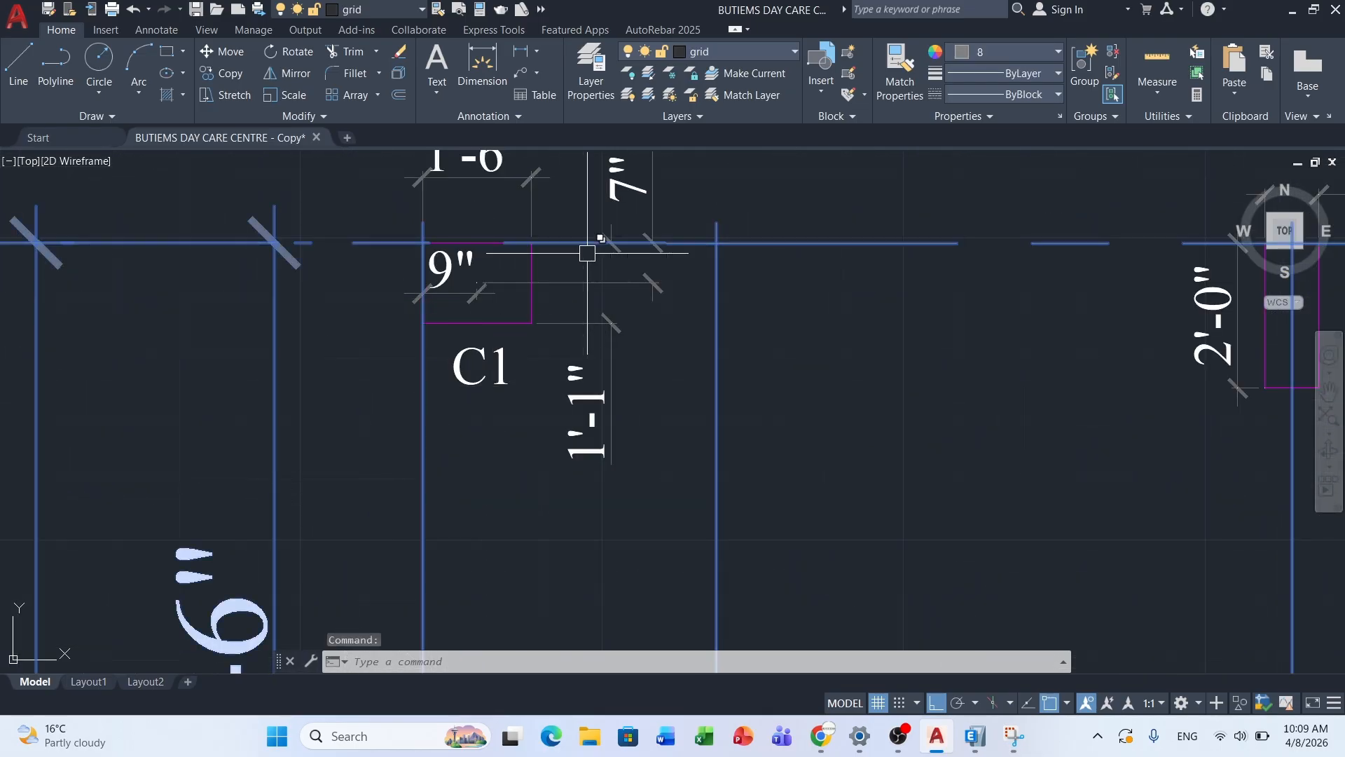
key(Escape)
scroll(519, 244, down, 5)
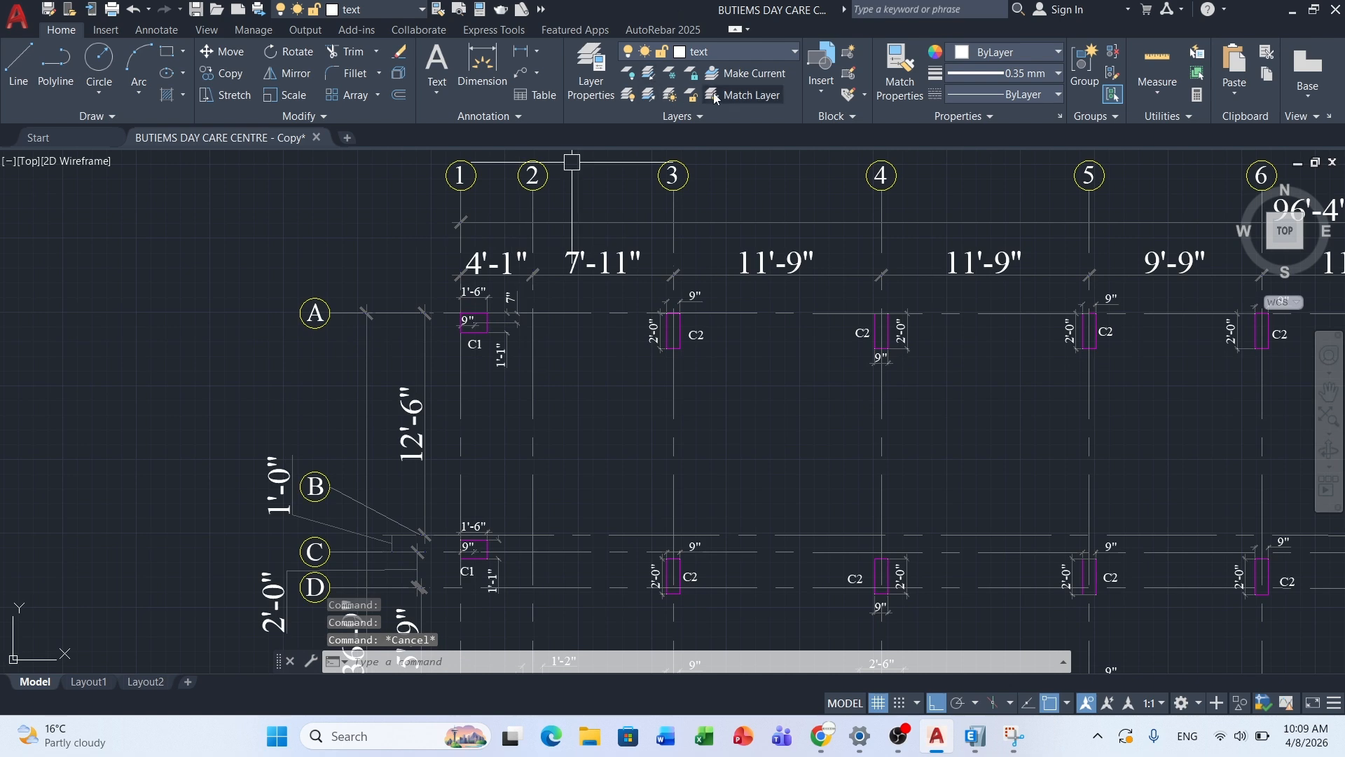
click(670, 73)
click(378, 313)
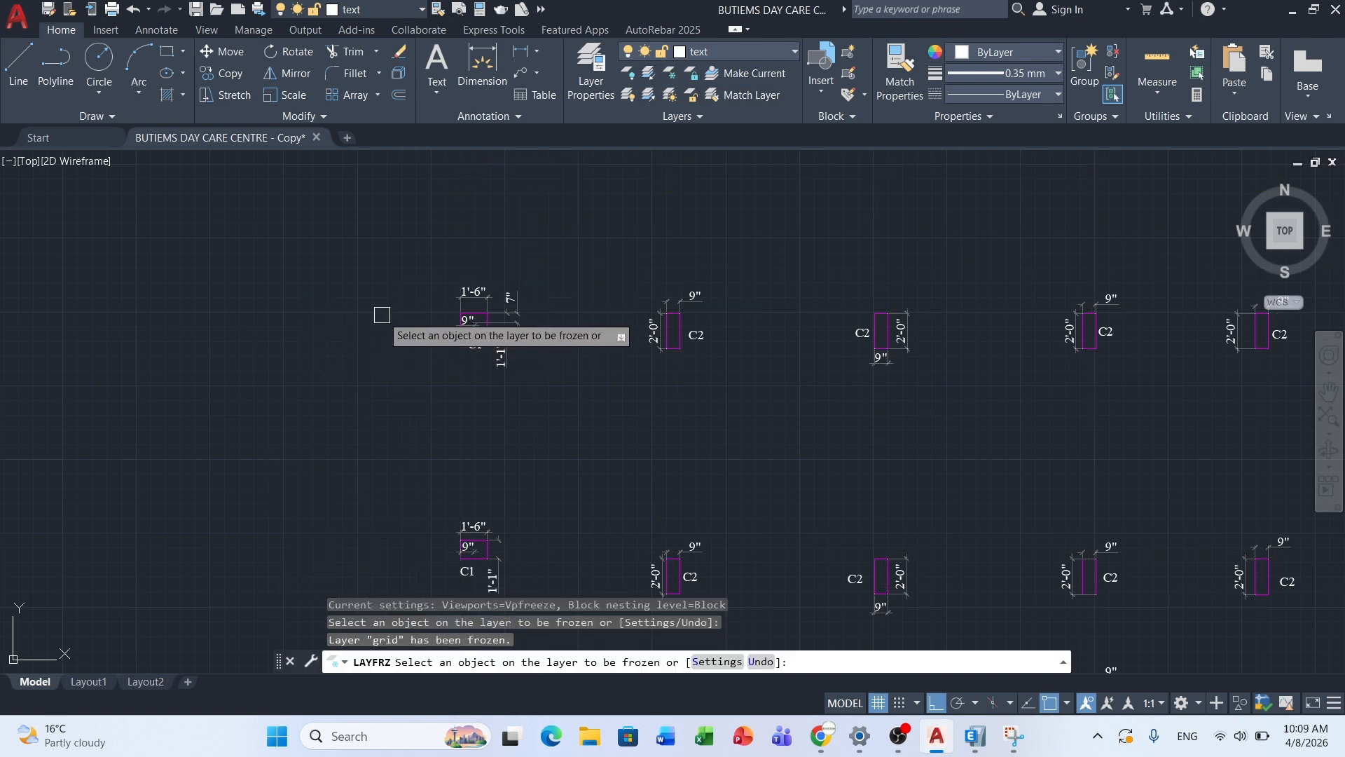
key(Escape)
Step: Select the first C1 and C2 columns in the plan's top row together with their labels and dimensions
scroll(355, 382, down, 2)
scroll(355, 381, up, 4)
scroll(414, 330, down, 2)
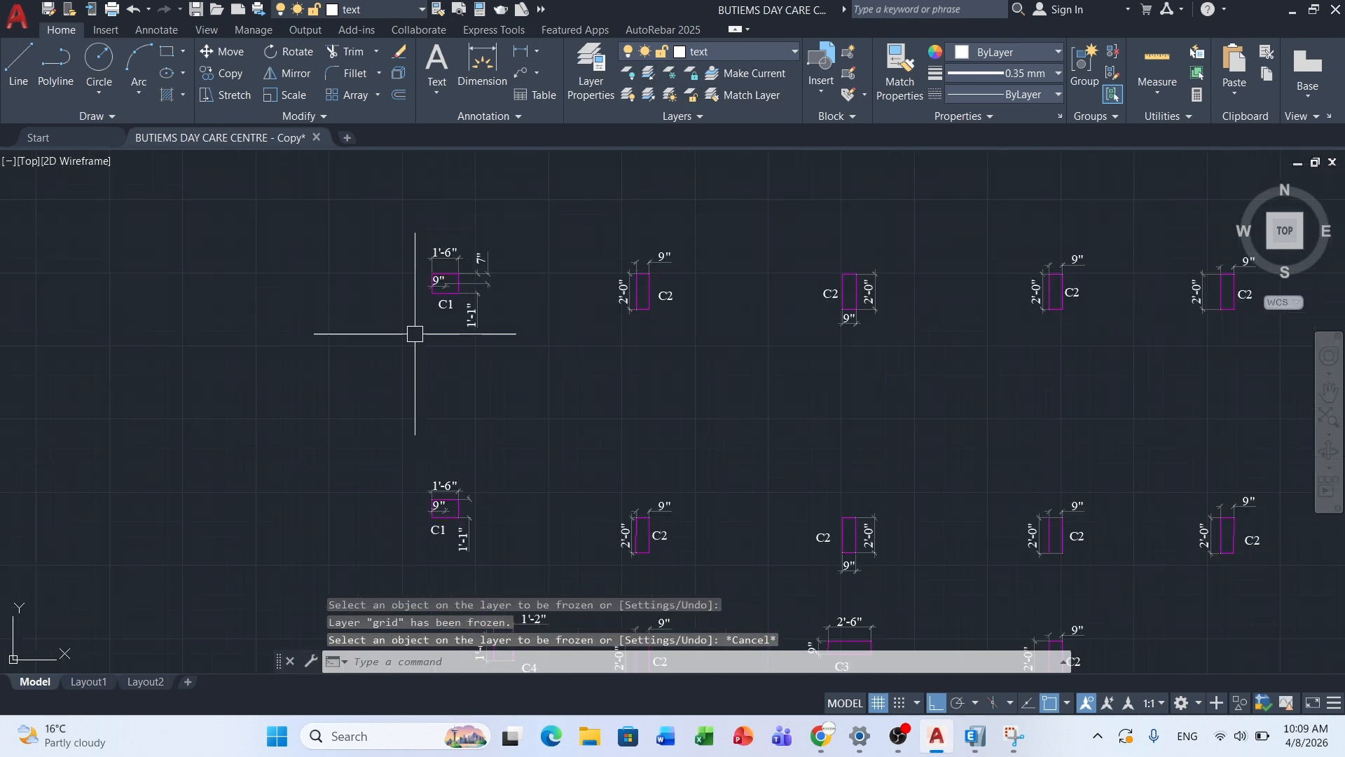
click(363, 374)
click(546, 200)
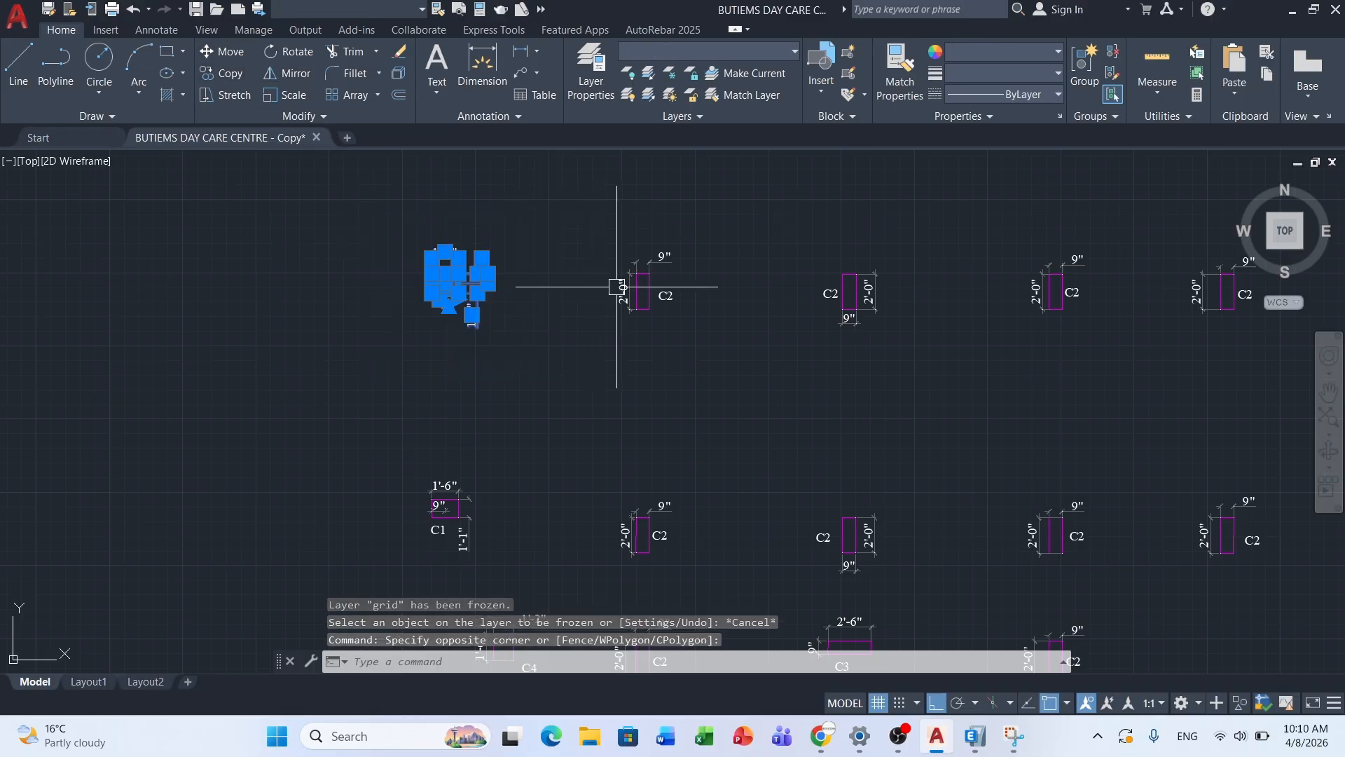
click(750, 234)
click(586, 304)
Step: Add the upper C4 column and the leftmost C5 column of the bottom row, with their annotations, to the selection
scroll(456, 225, down, 3)
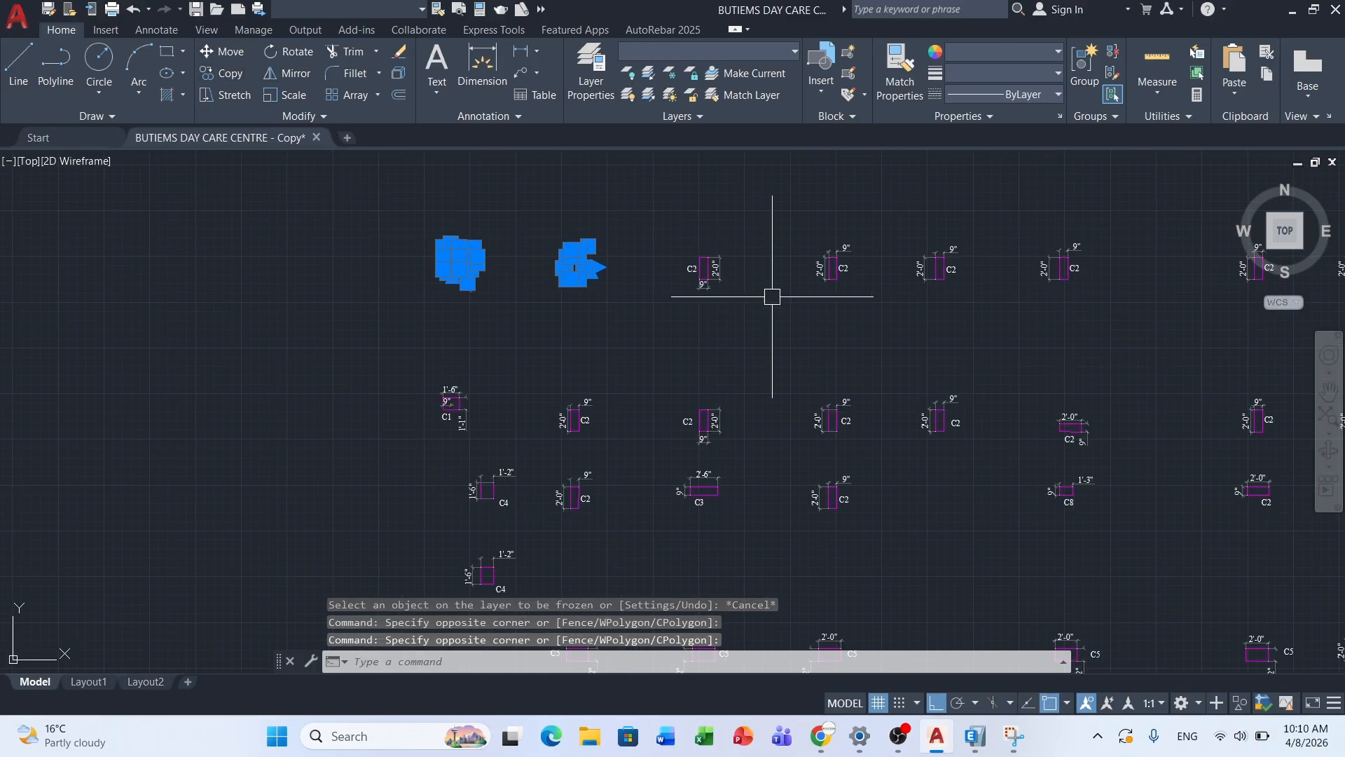
middle_drag(808, 287, 617, 165)
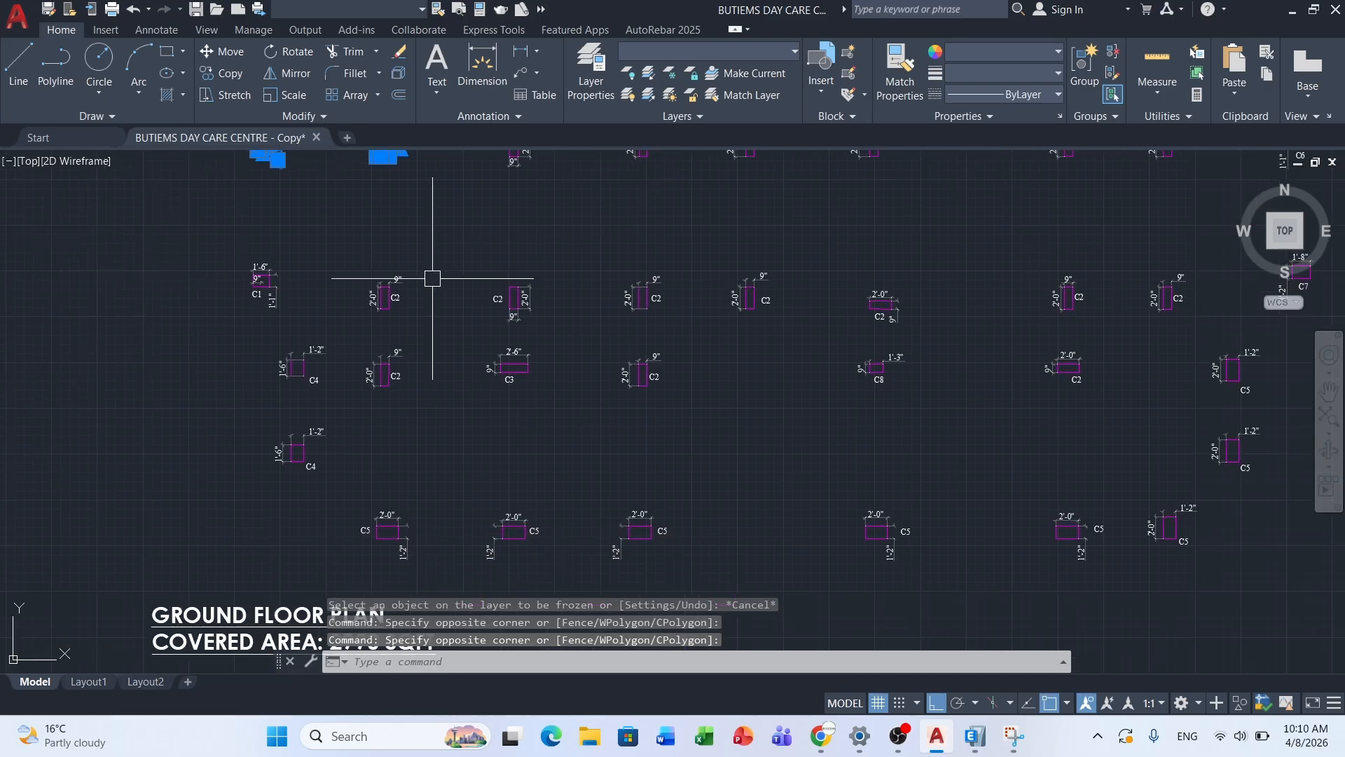
click(432, 246)
click(471, 210)
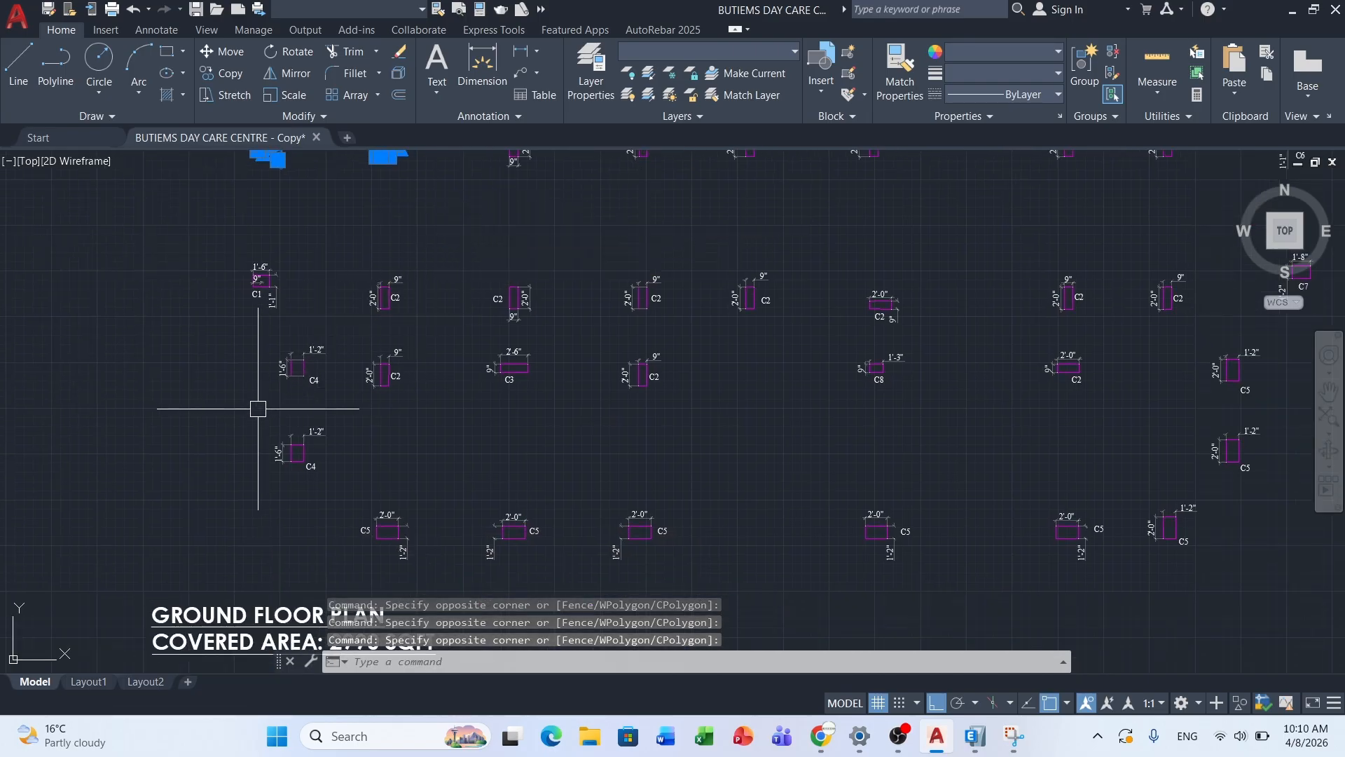
click(261, 401)
click(349, 332)
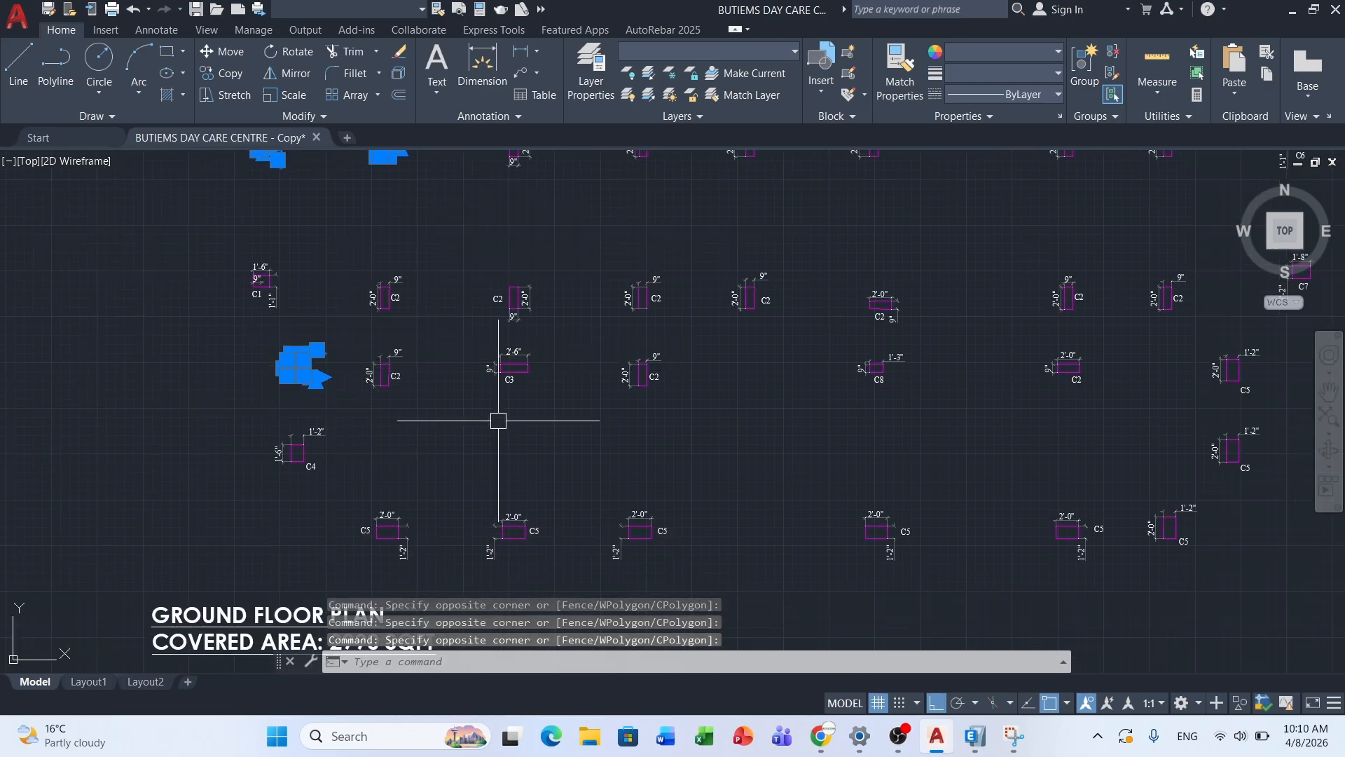
click(469, 568)
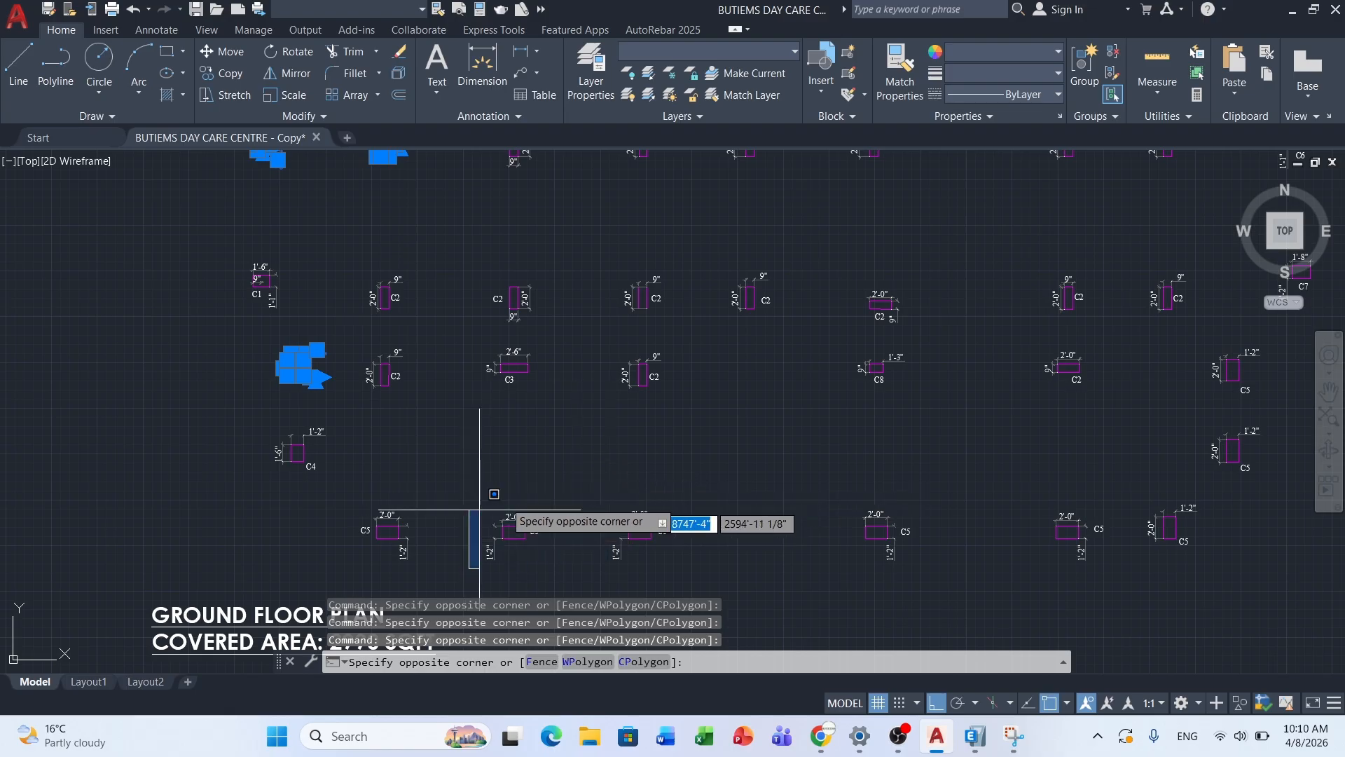
click(360, 496)
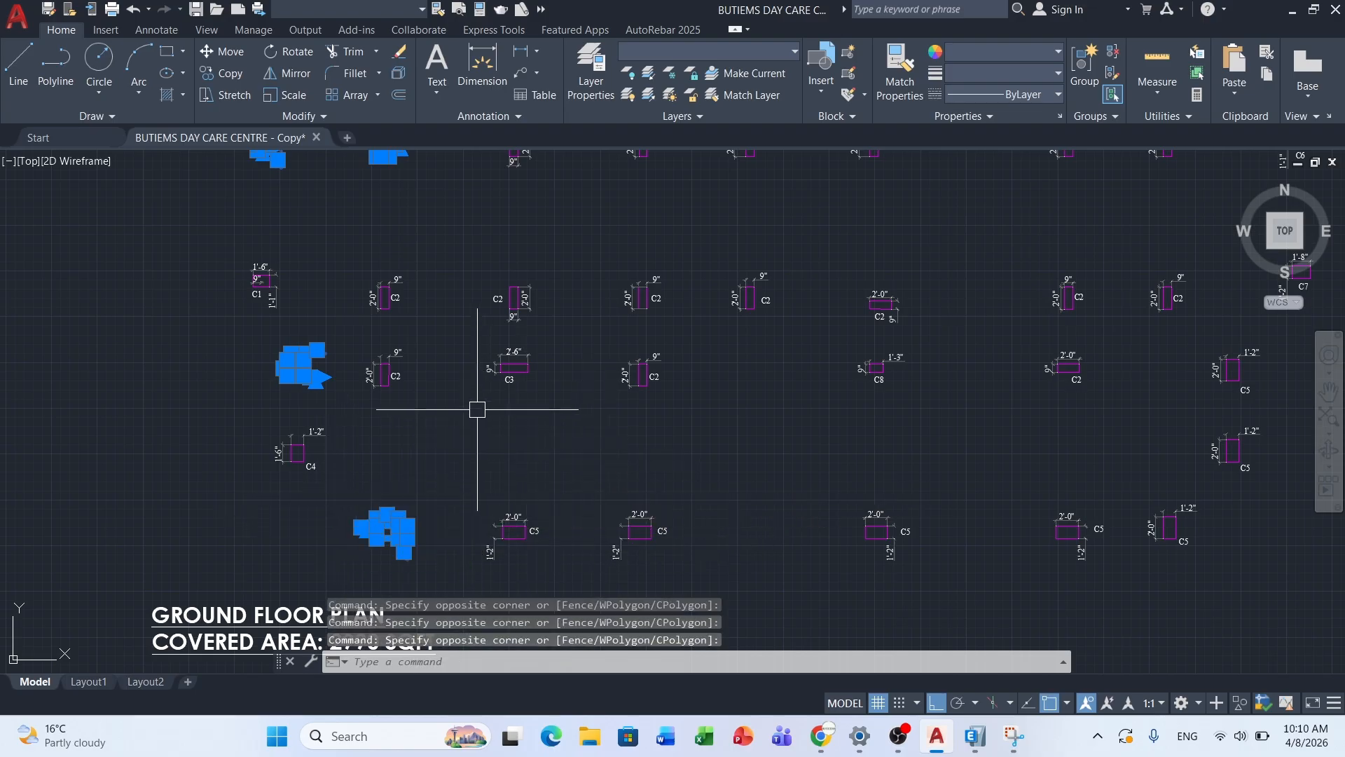
Step: Add the C7 and C8 columns with their labels and dimensions to the selection
scroll(477, 409, down, 2)
scroll(940, 465, up, 2)
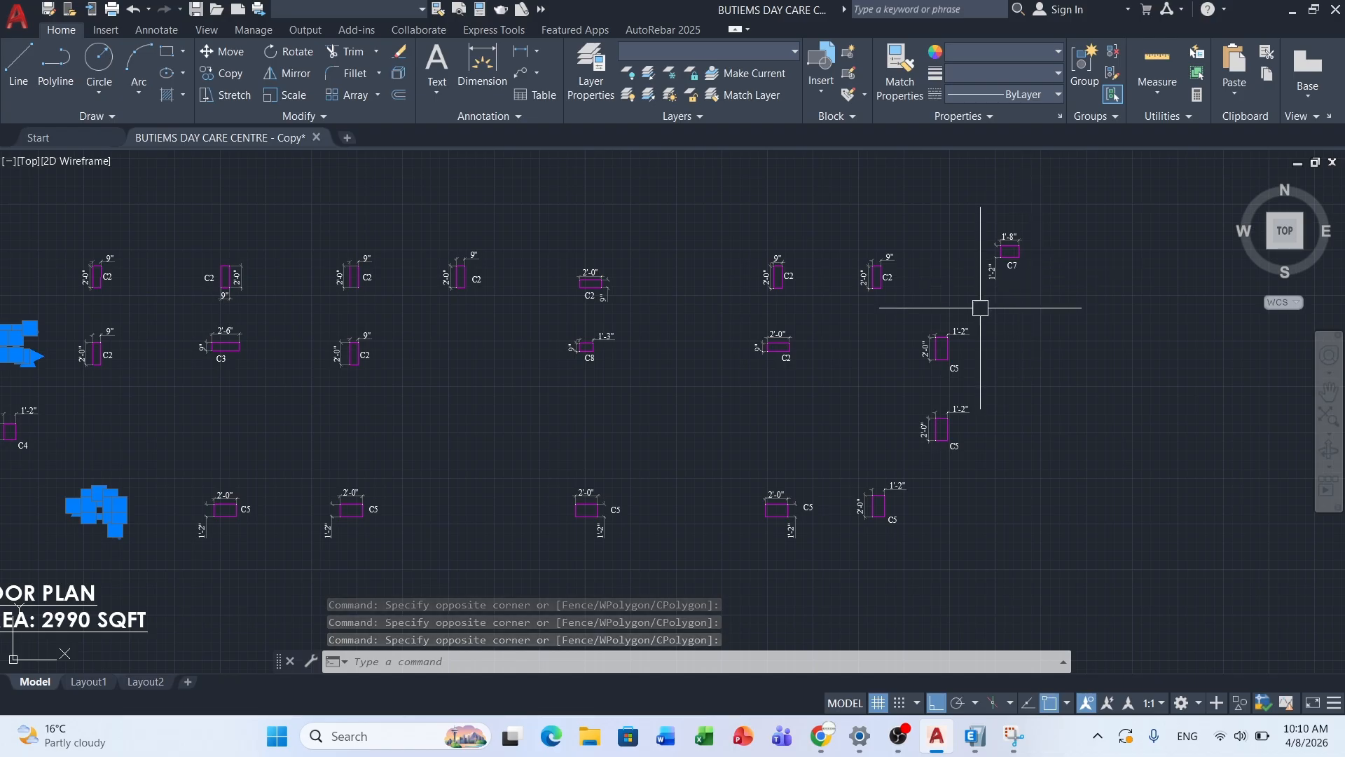
click(1083, 211)
click(959, 308)
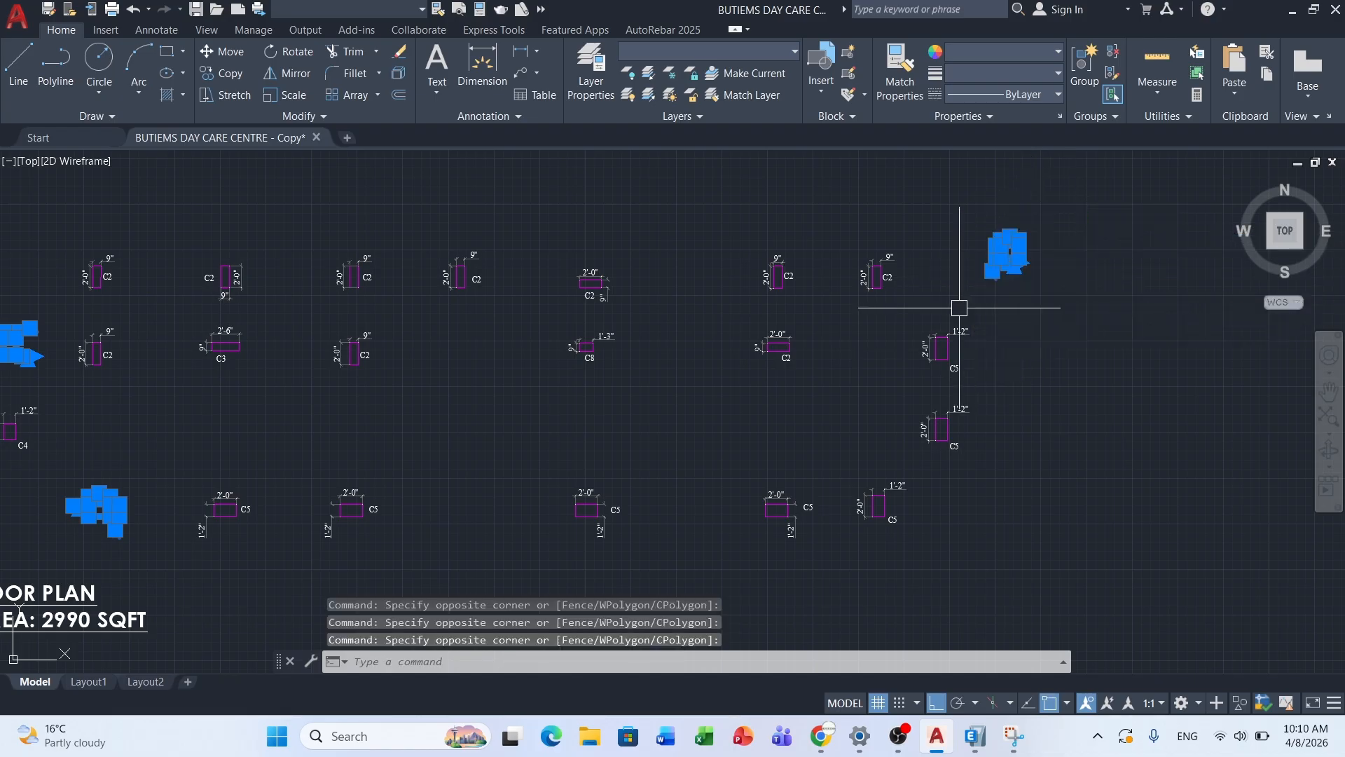
click(564, 373)
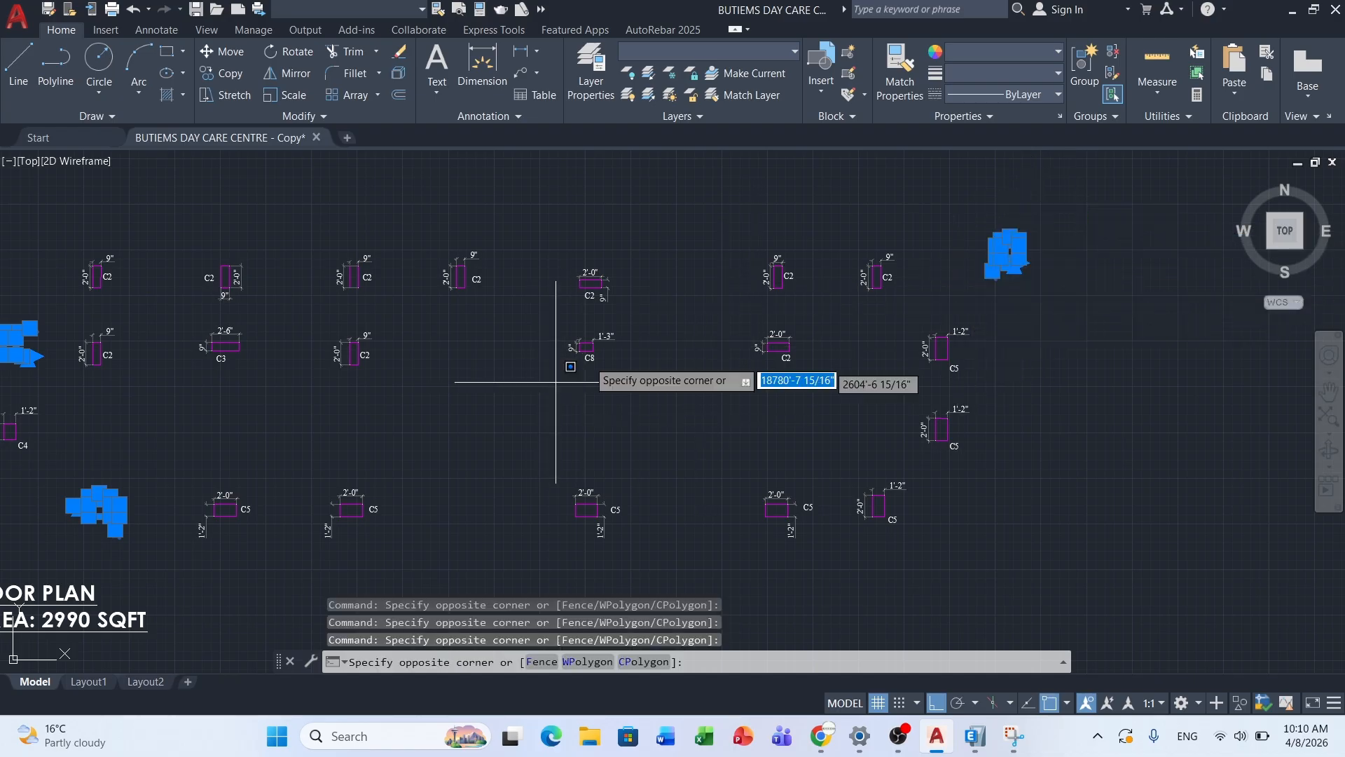
click(626, 329)
Step: Add the C3 column and the C6 column with their labels and dimensions to the selection
scroll(731, 363, down, 3)
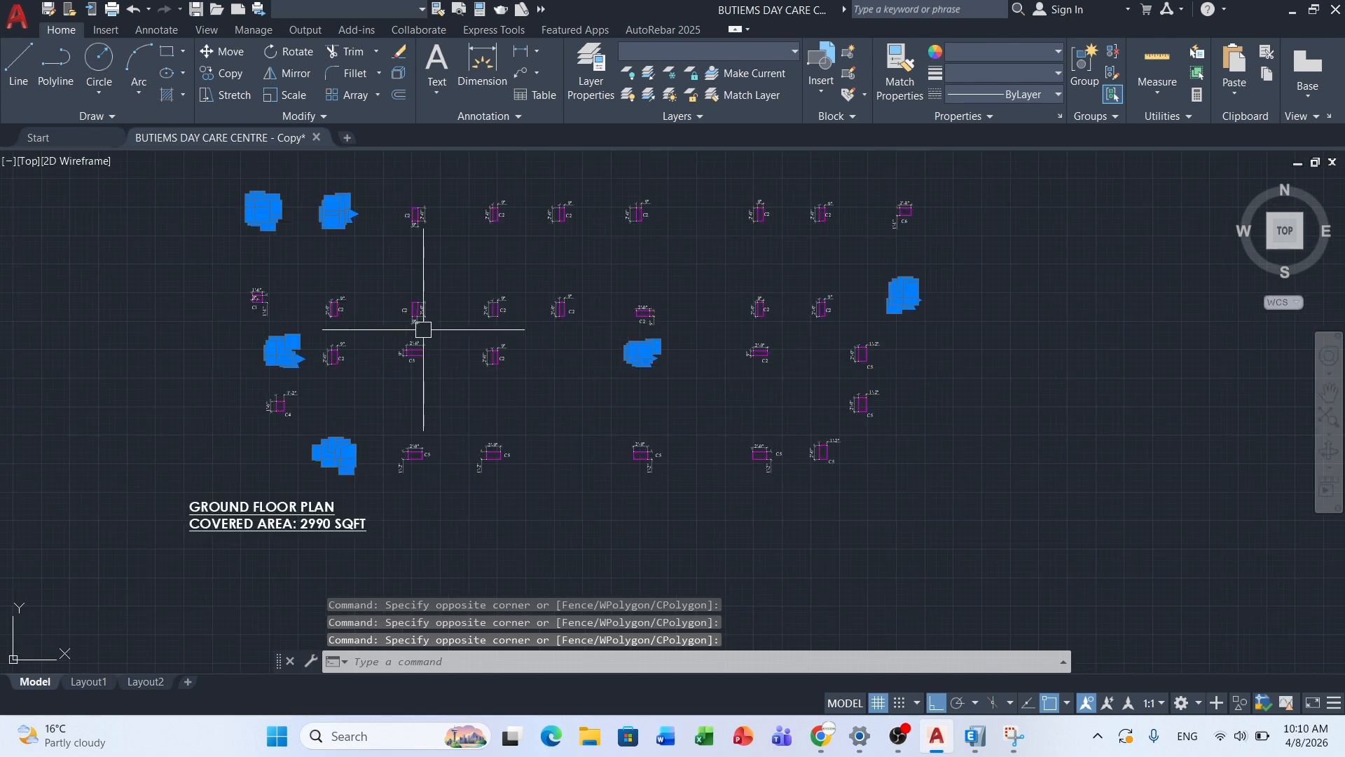
scroll(399, 336, up, 3)
click(360, 423)
click(464, 339)
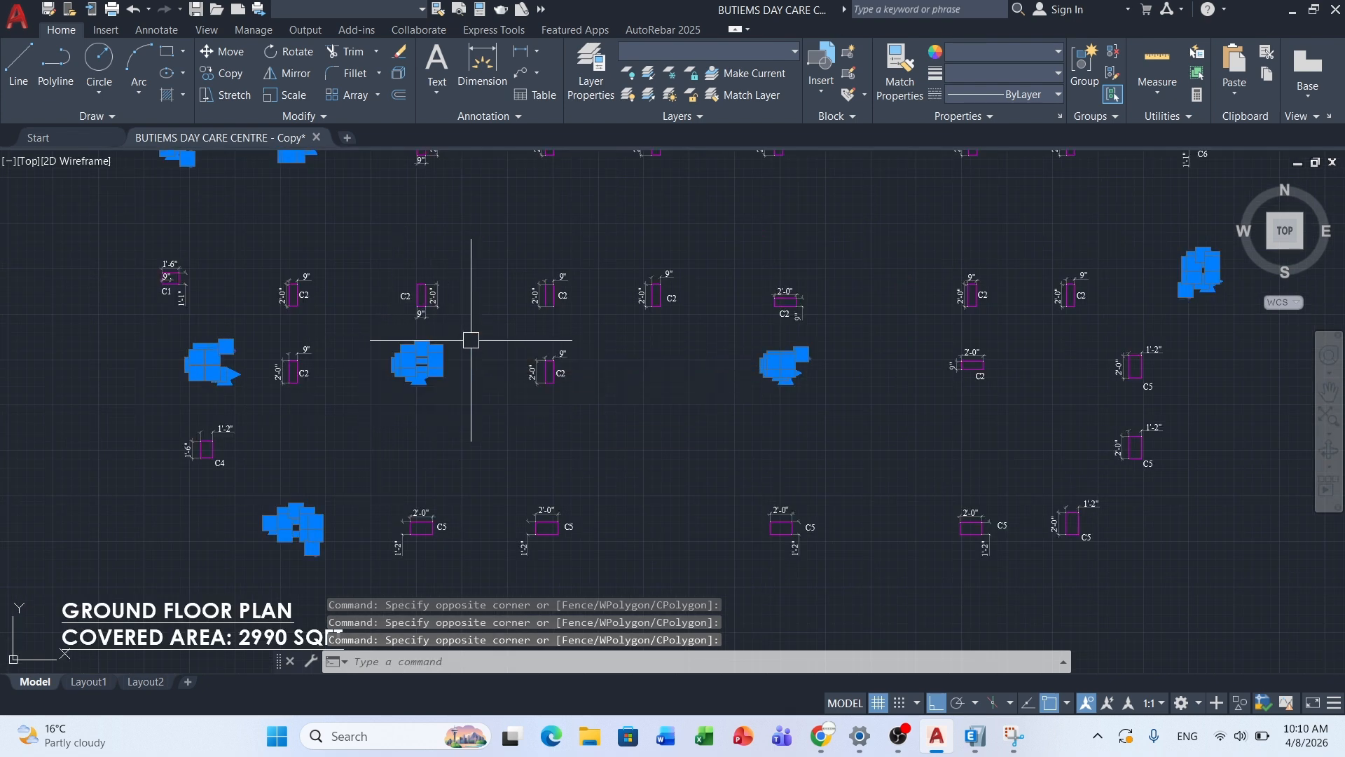
scroll(413, 480, down, 2)
scroll(892, 266, up, 3)
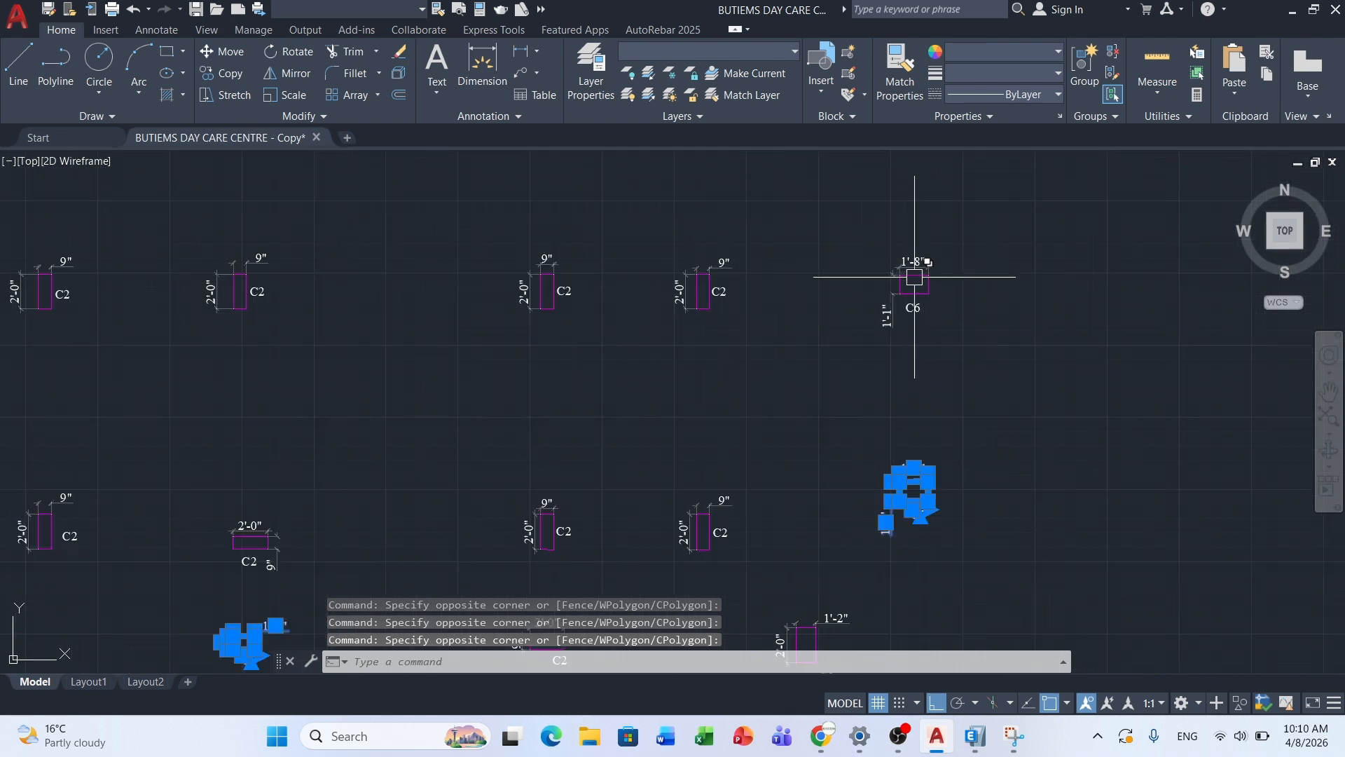
click(826, 368)
click(1015, 210)
Step: Copy the selected column types out of the ground floor plan, using the C6 column as the base point
scroll(659, 323, down, 3)
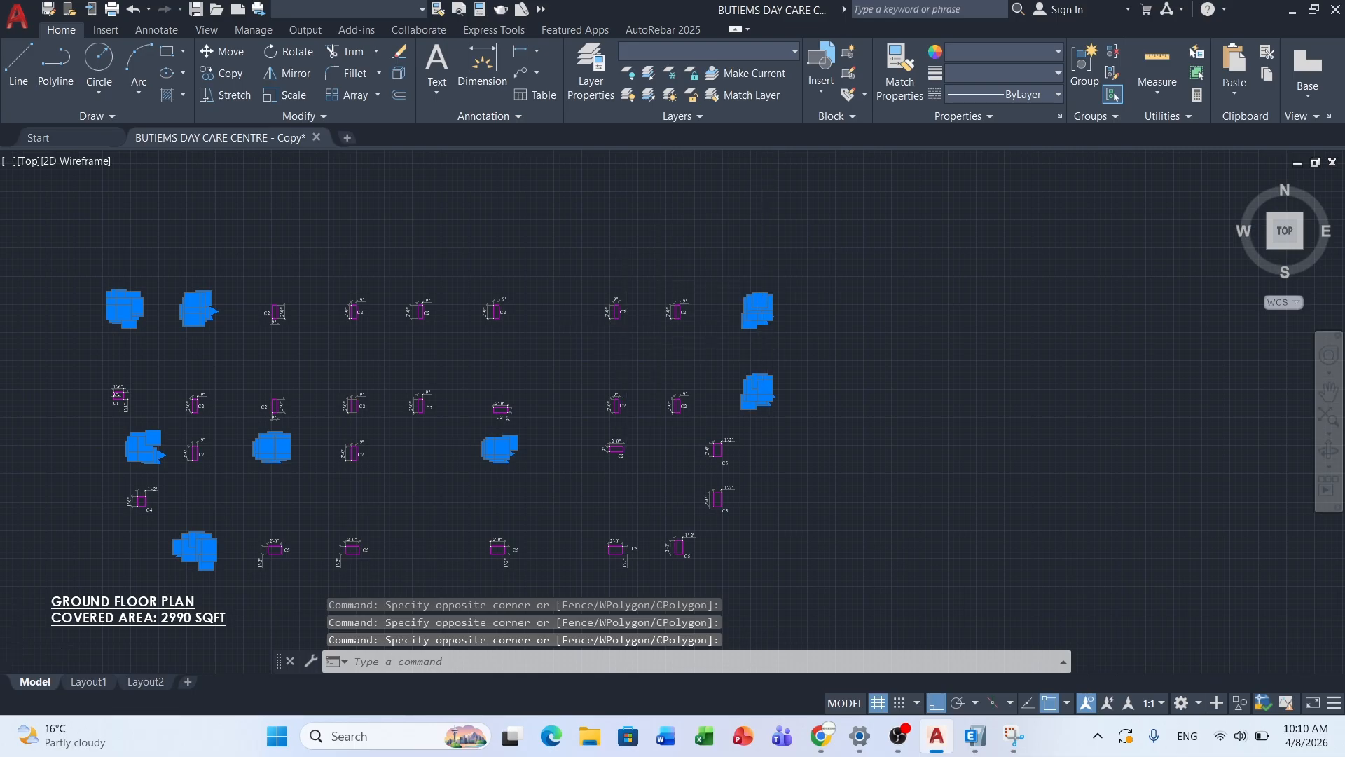
scroll(734, 355, down, 2)
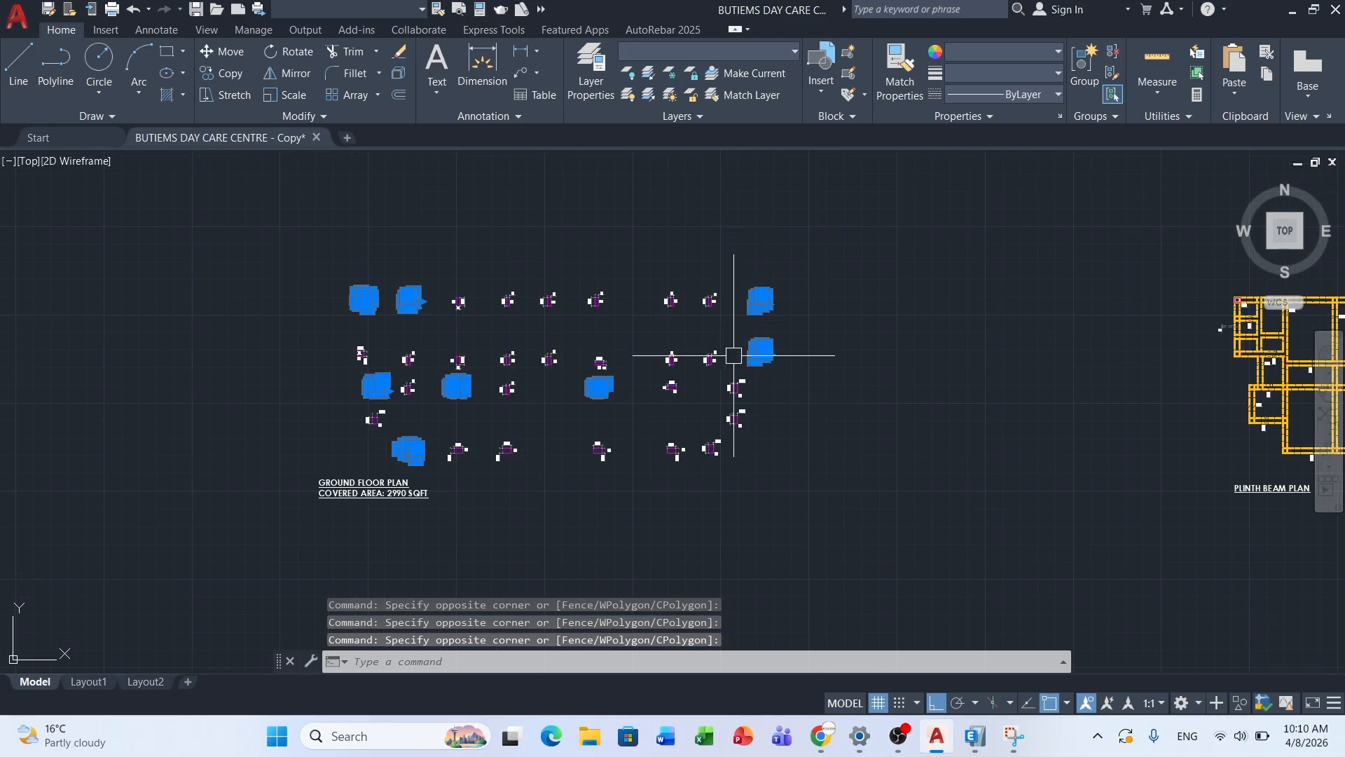
click(220, 73)
scroll(533, 443, down, 2)
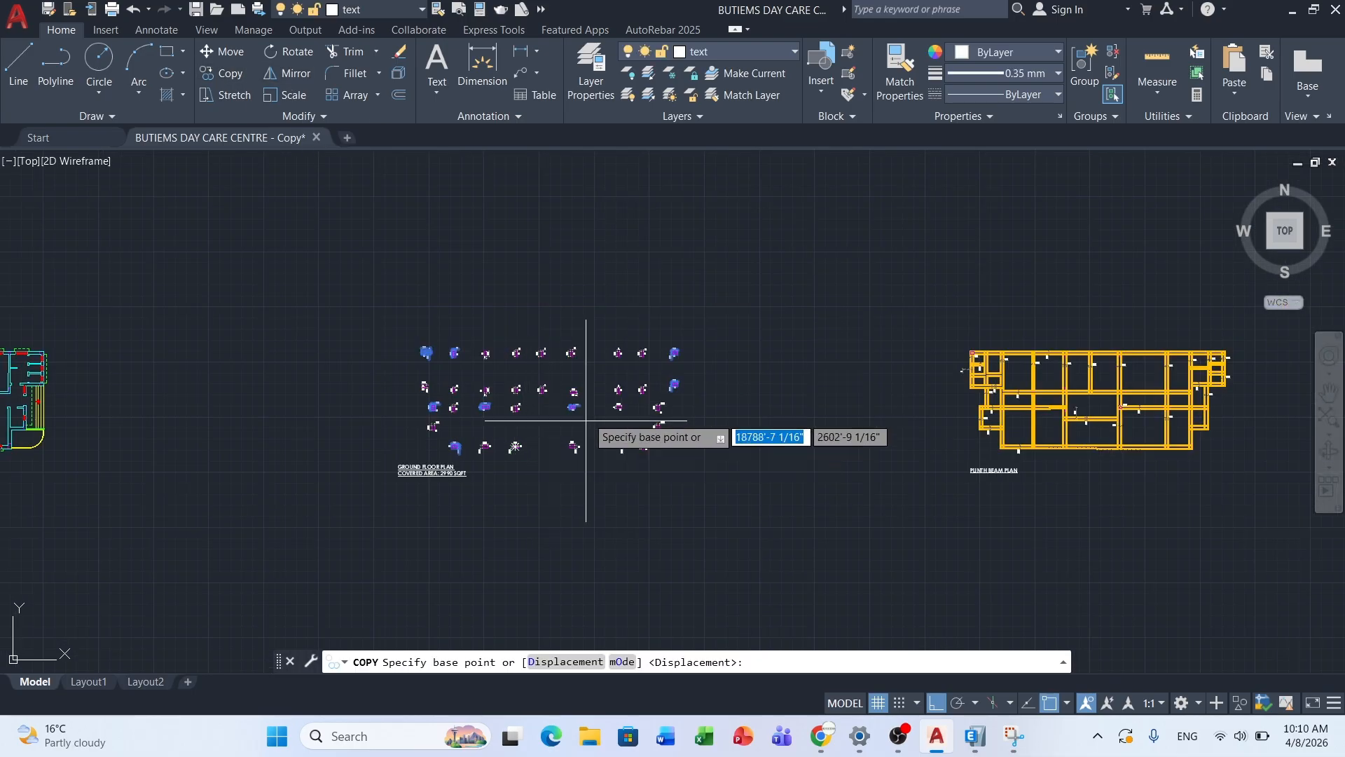
click(674, 352)
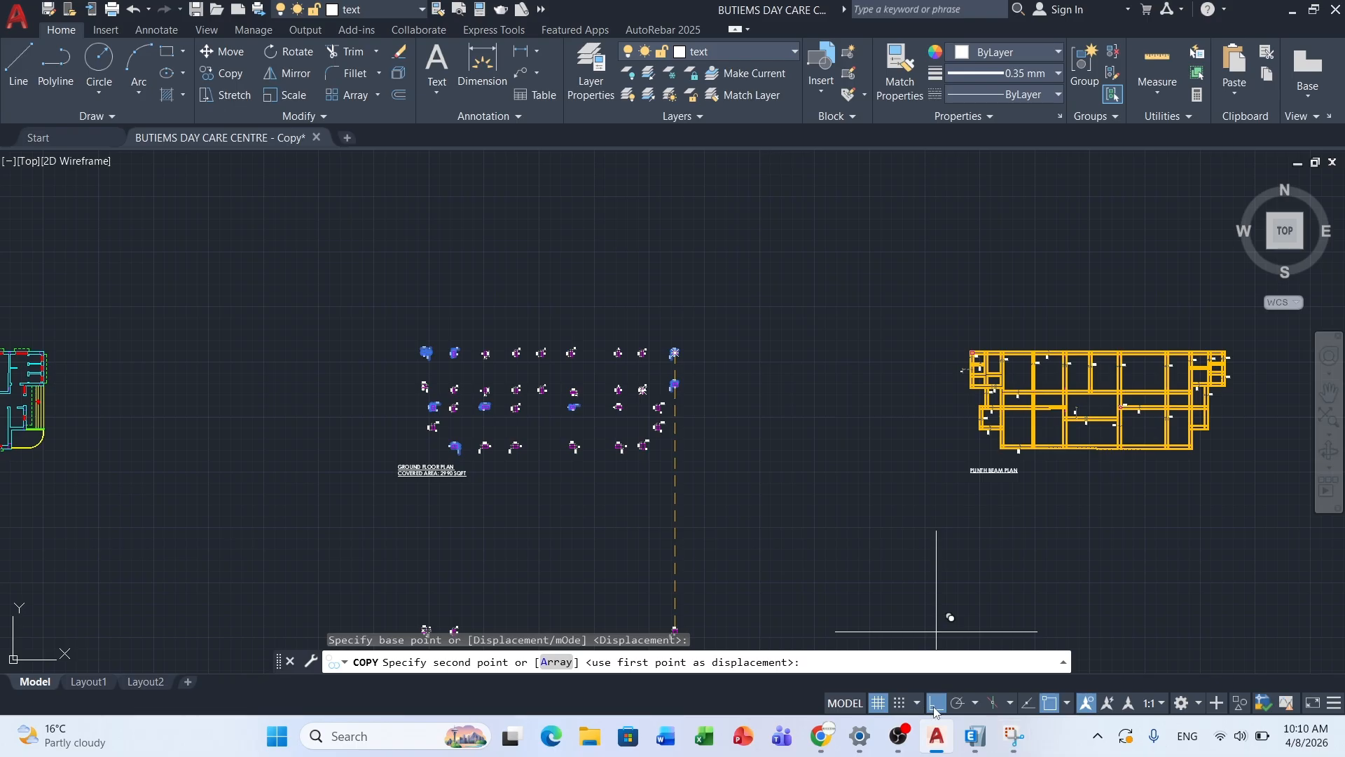
scroll(562, 426, down, 2)
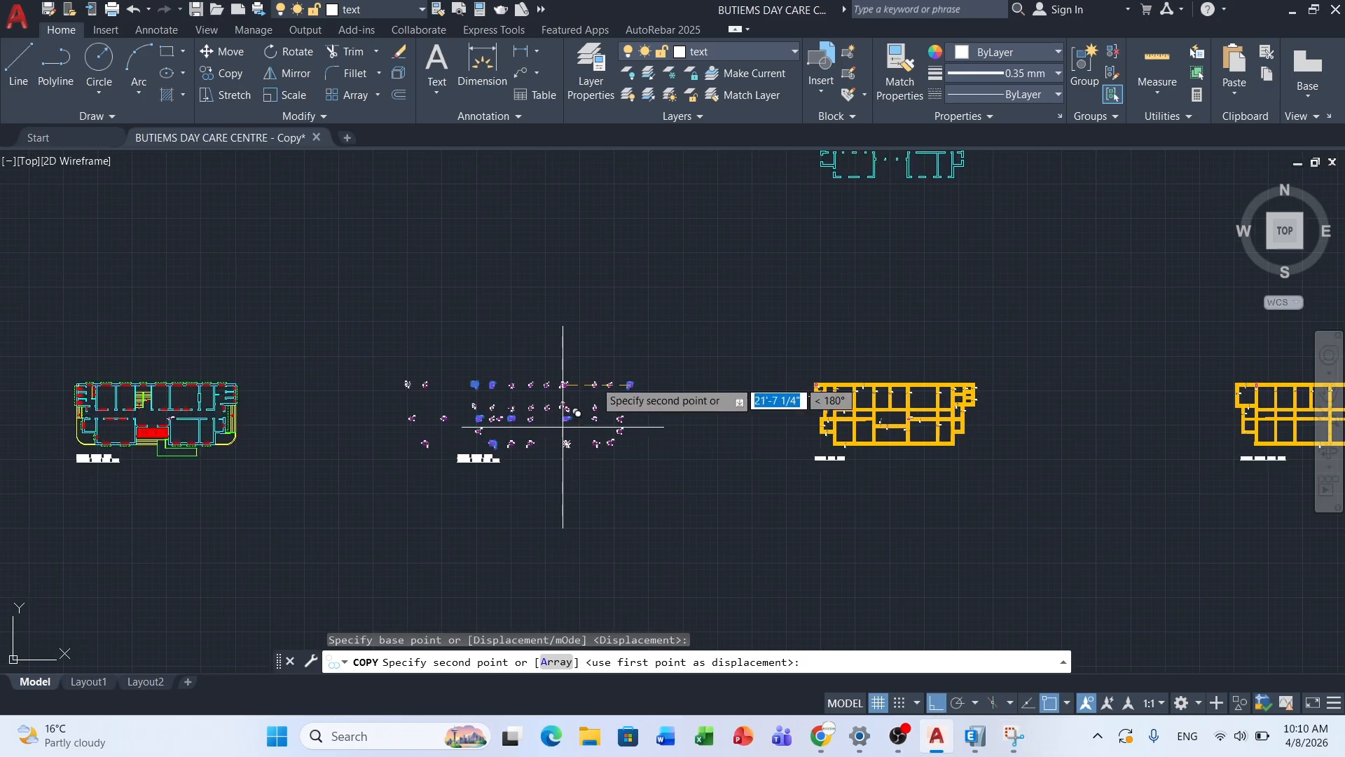